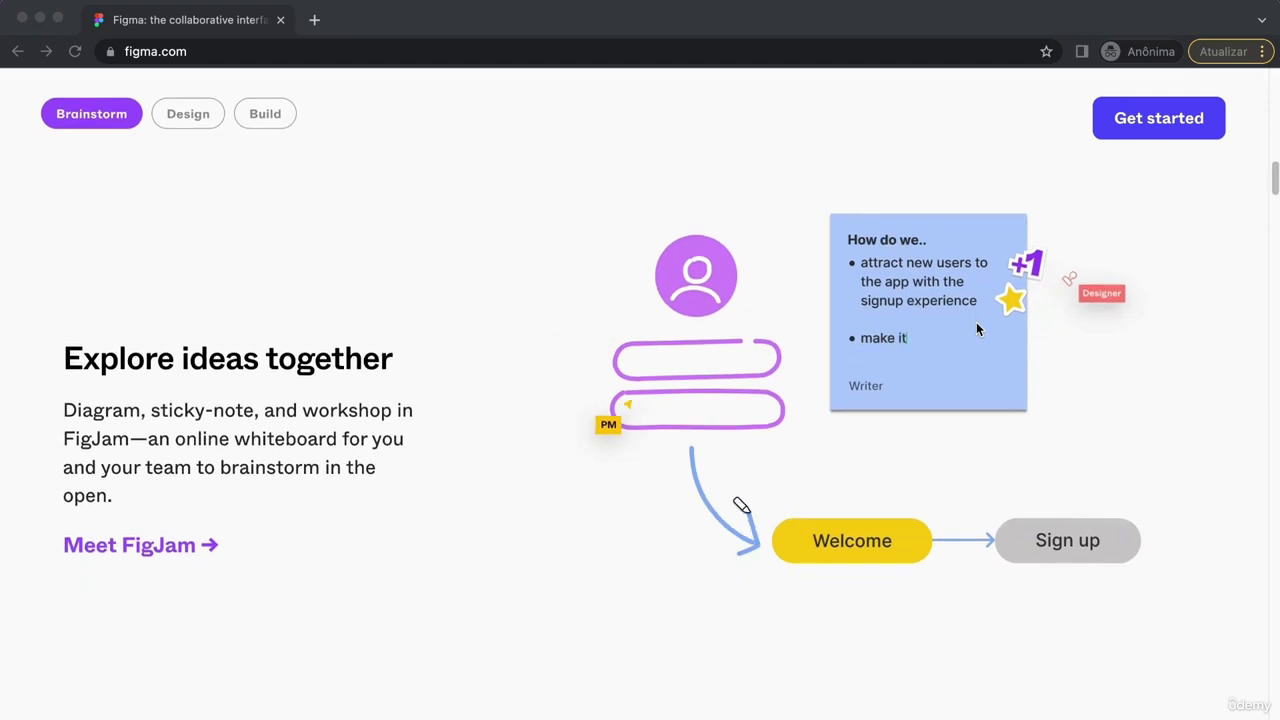
Step: Scroll through the figma.com homepage sections down to the sign-up area, then back up
scroll(976, 322, "down", 5)
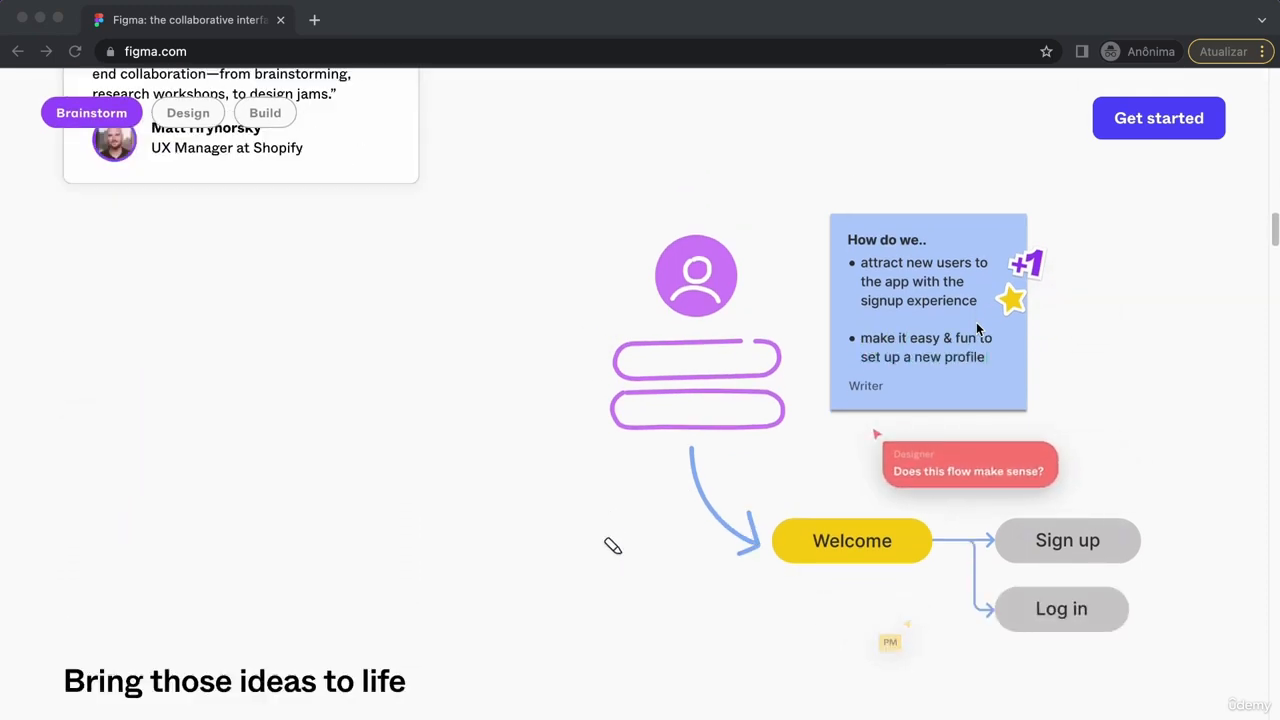
scroll(977, 328, "down", 5)
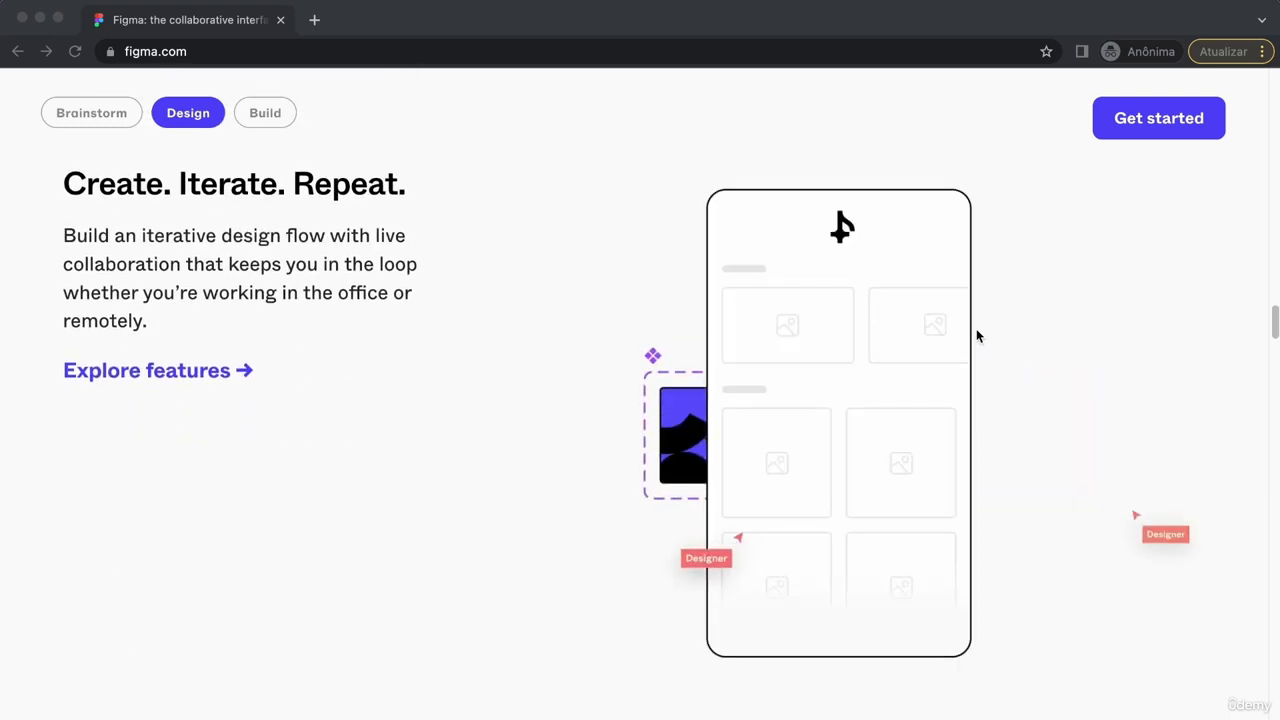
scroll(977, 336, "down", 3)
scroll(977, 336, "down", 3)
scroll(977, 336, "down", 3)
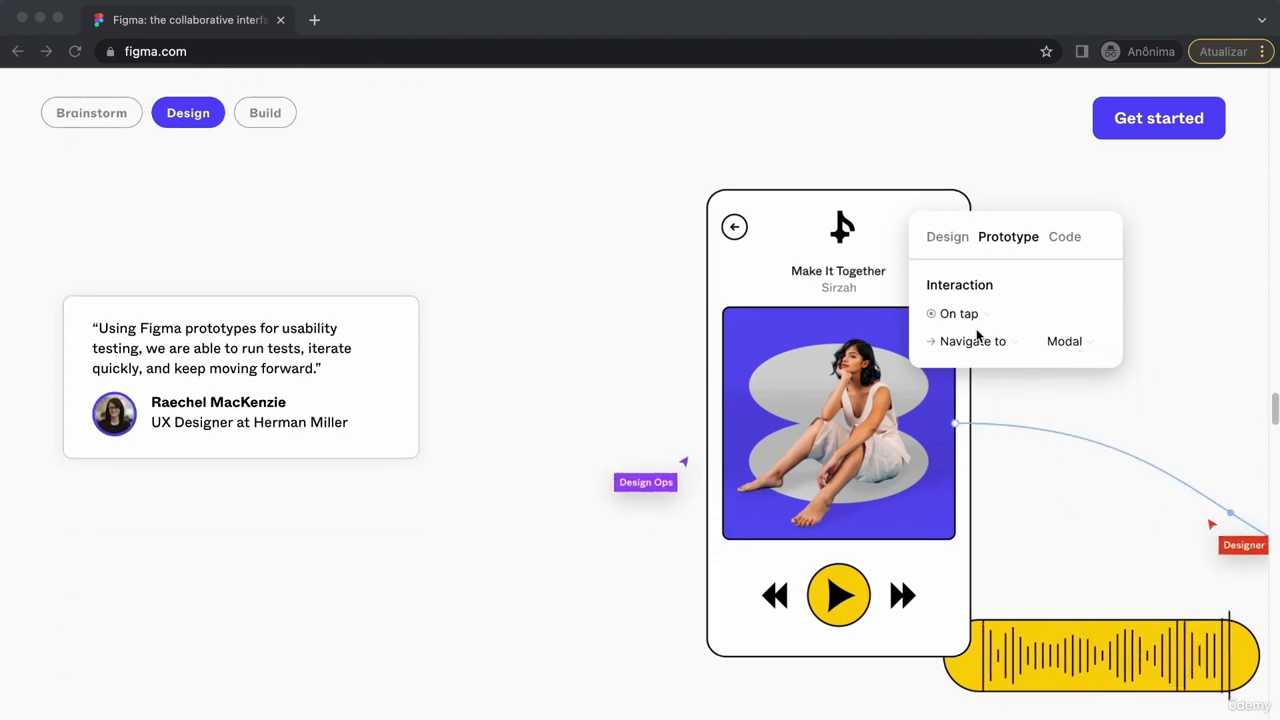
scroll(977, 336, "down", 3)
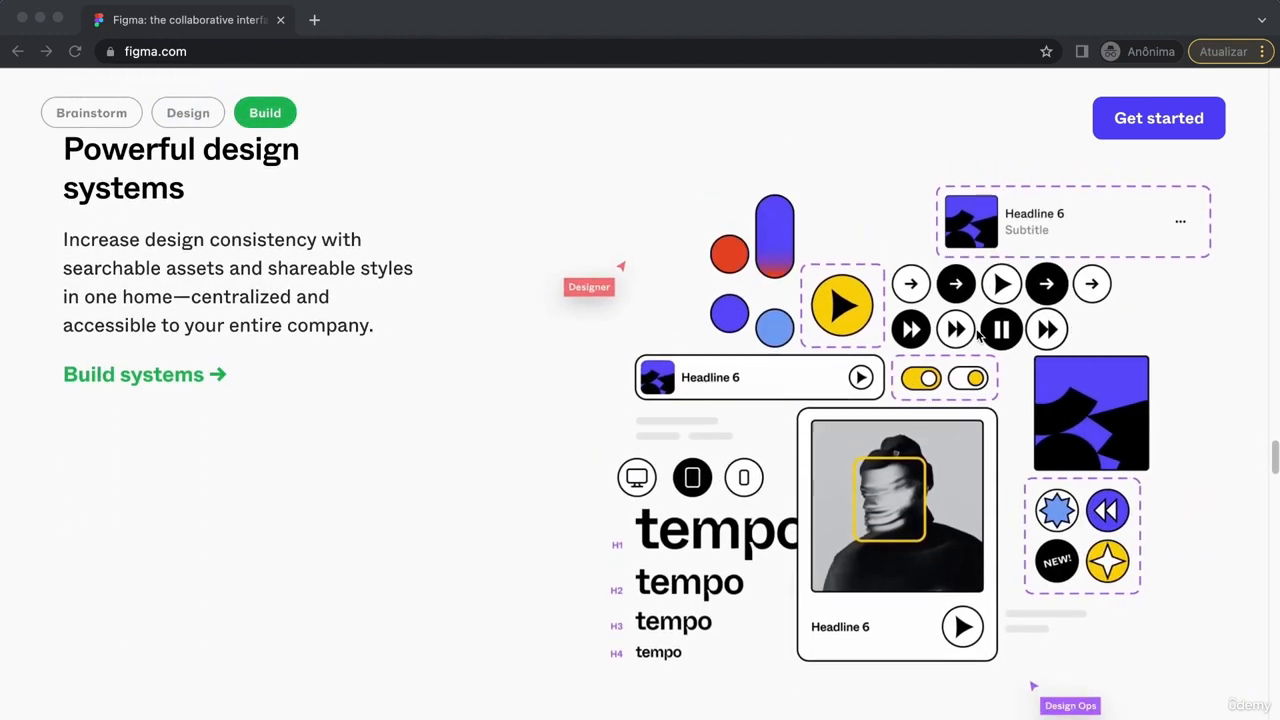
scroll(594, 420, "down", 3)
scroll(594, 425, "down", 3)
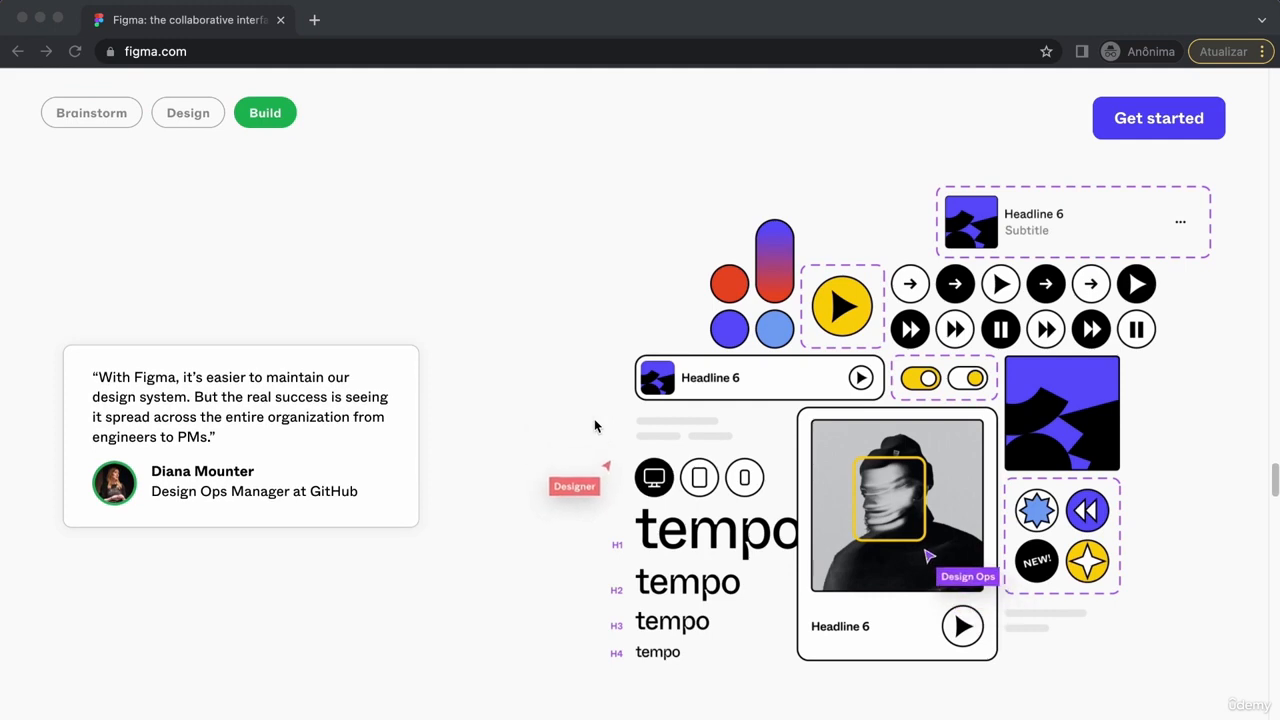
scroll(594, 426, "down", 3)
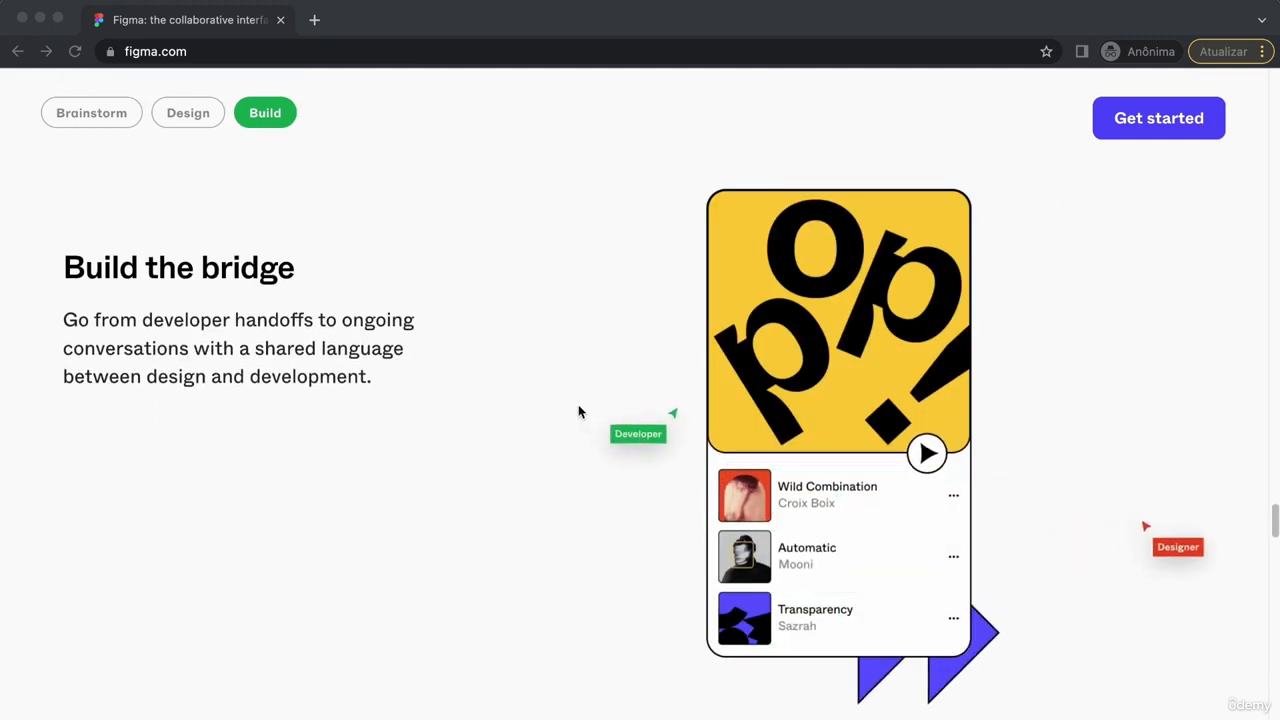
scroll(578, 411, "down", 3)
scroll(578, 411, "down", 3)
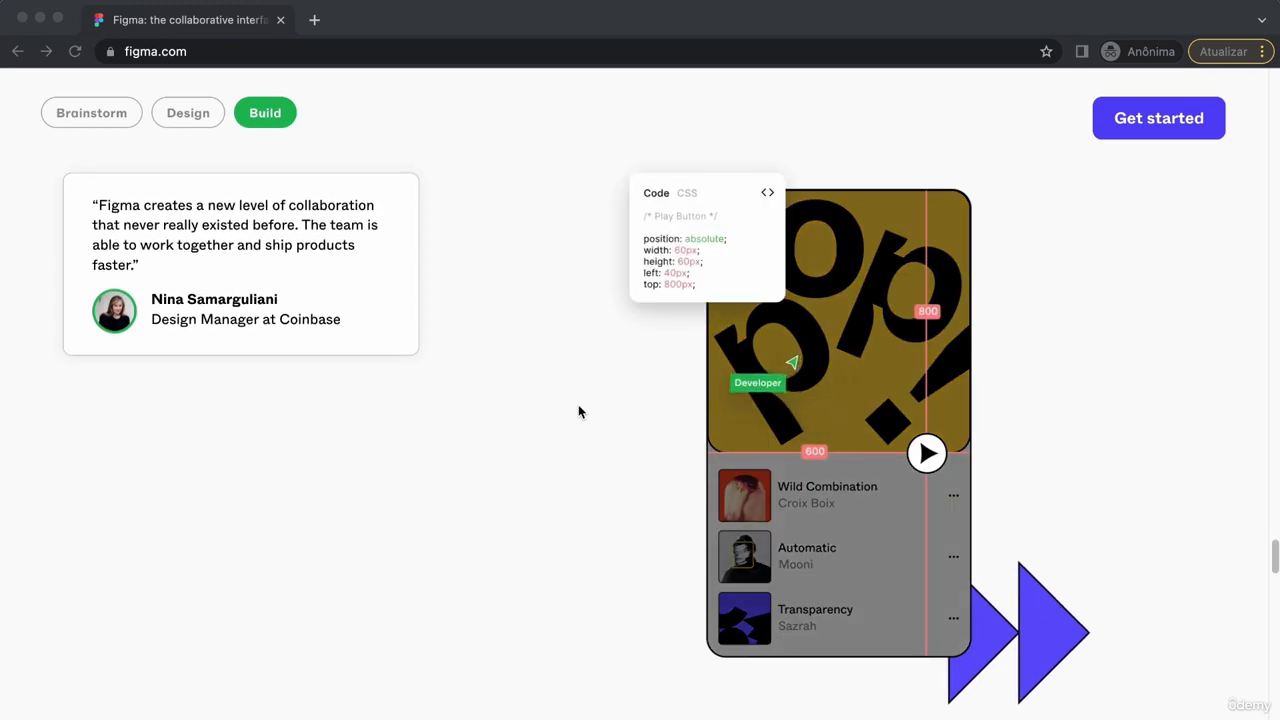
scroll(578, 411, "down", 3)
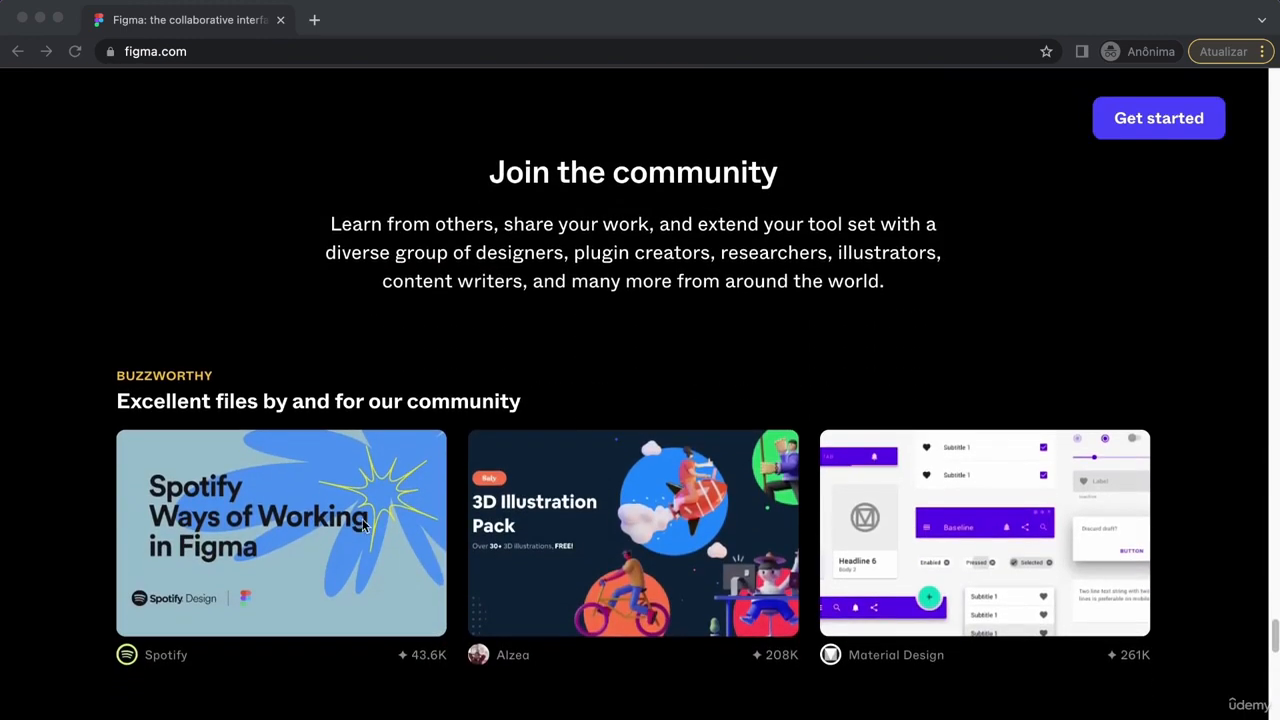
scroll(766, 669, "down", 5)
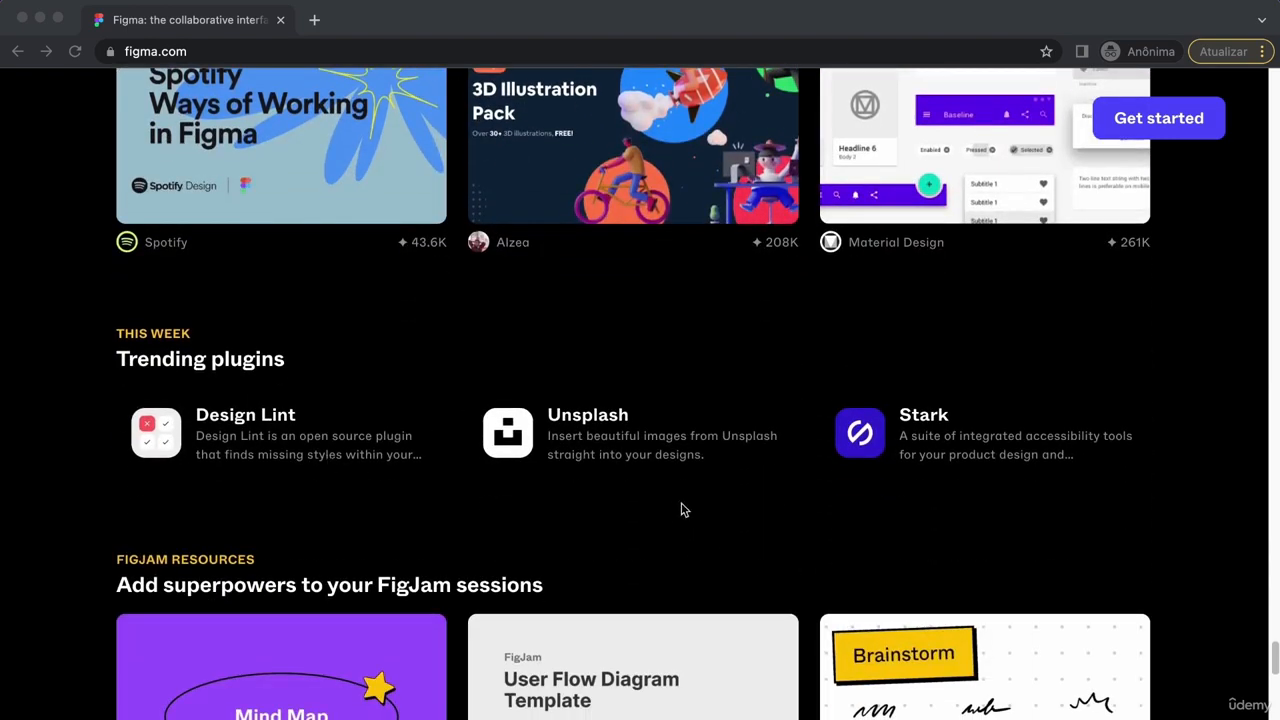
left_click(960, 509)
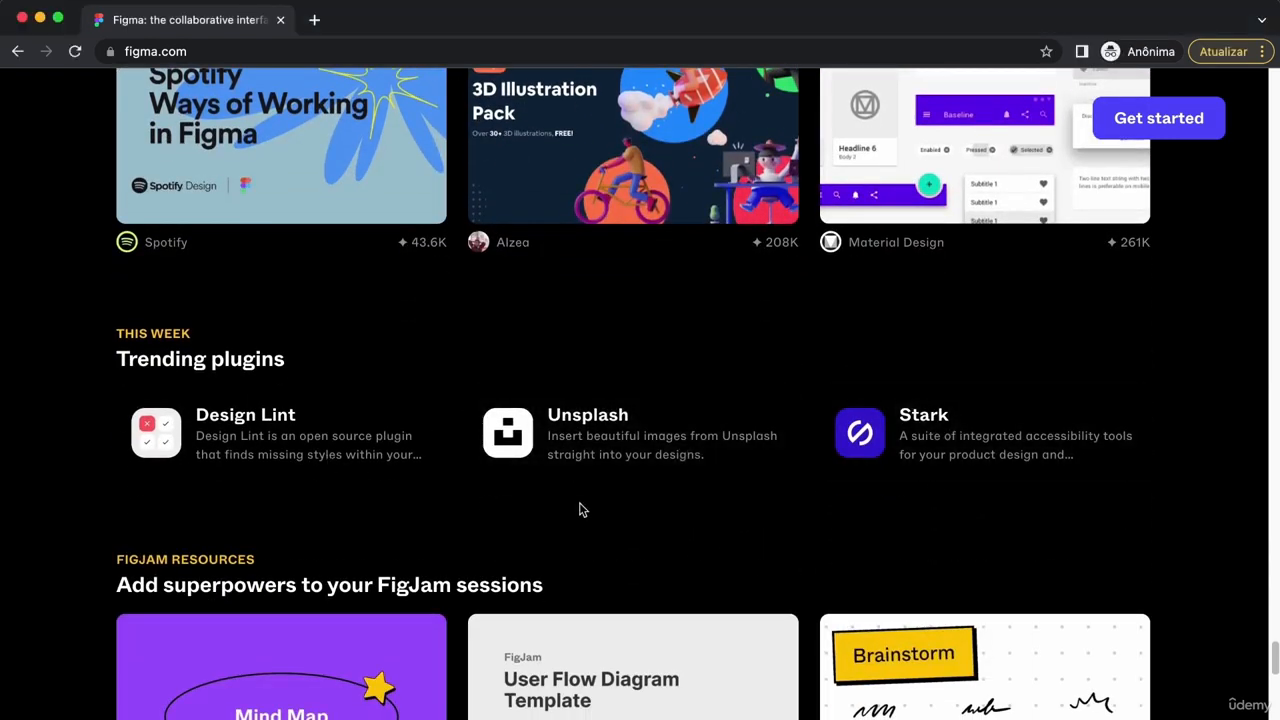
scroll(580, 508, "down", 5)
scroll(605, 490, "down", 4)
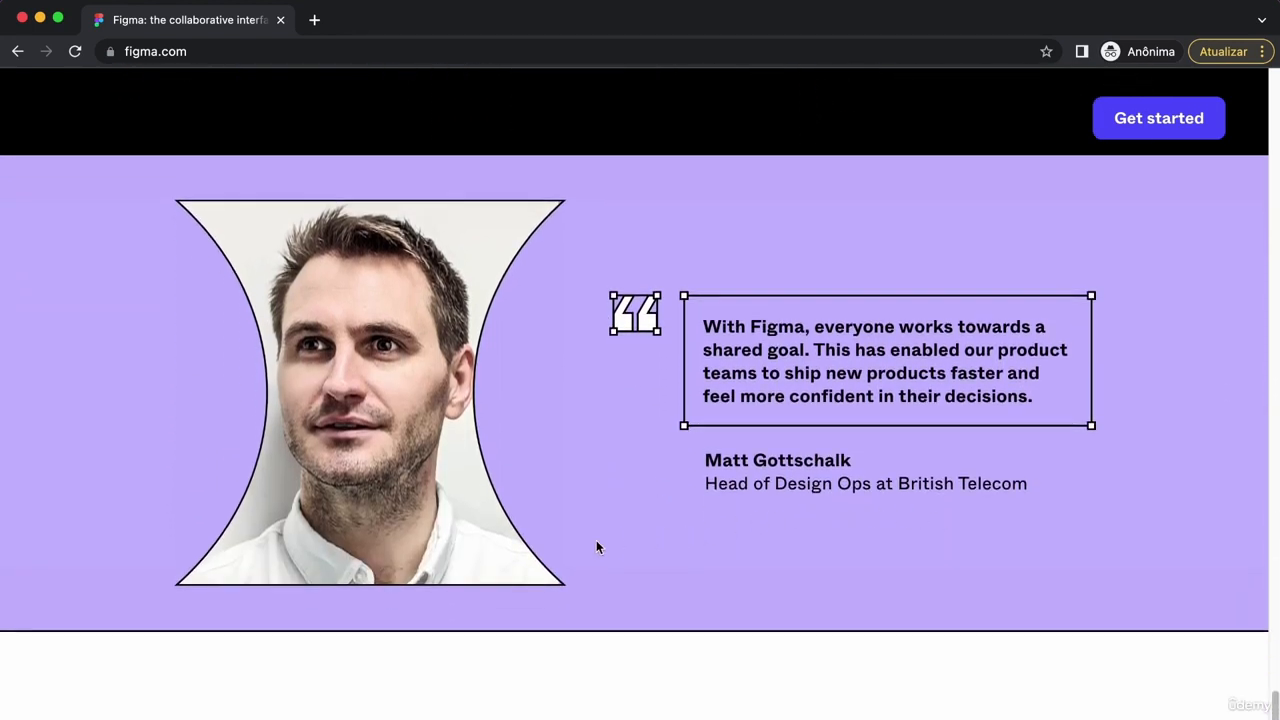
scroll(596, 540, "down", 7)
scroll(597, 545, "down", 7)
scroll(598, 547, "up", 4)
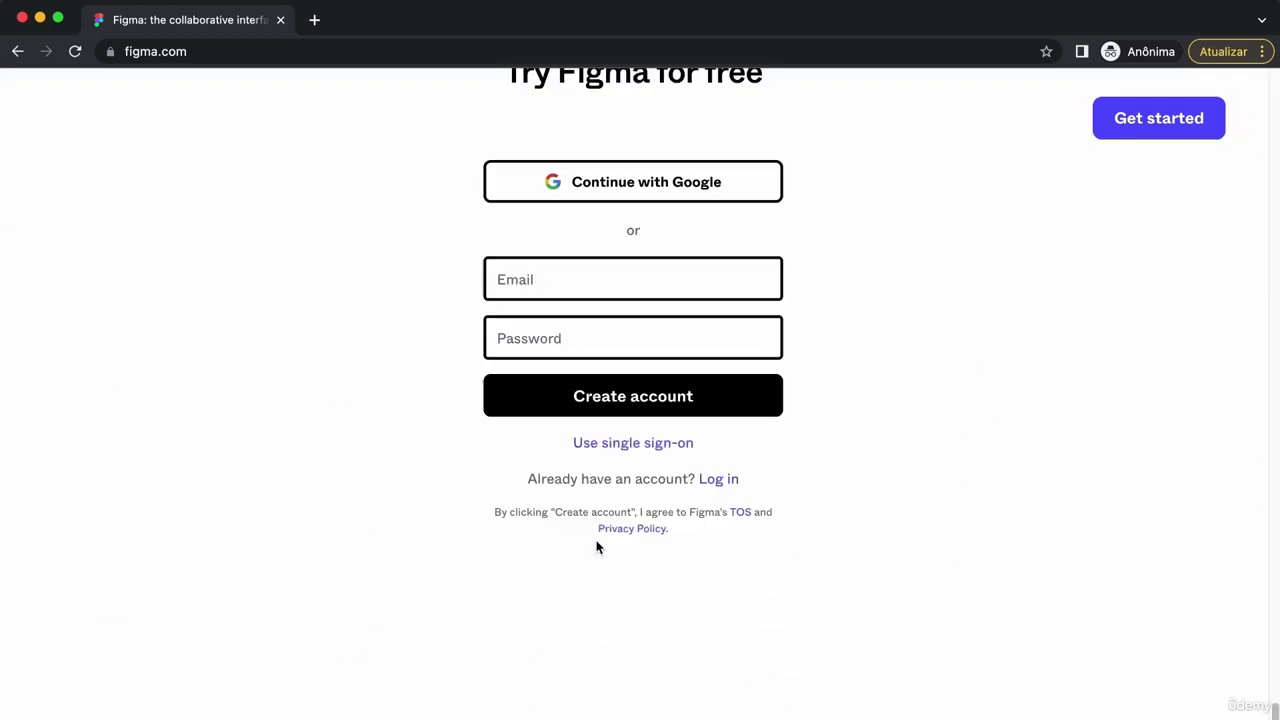
scroll(597, 547, "up", 7)
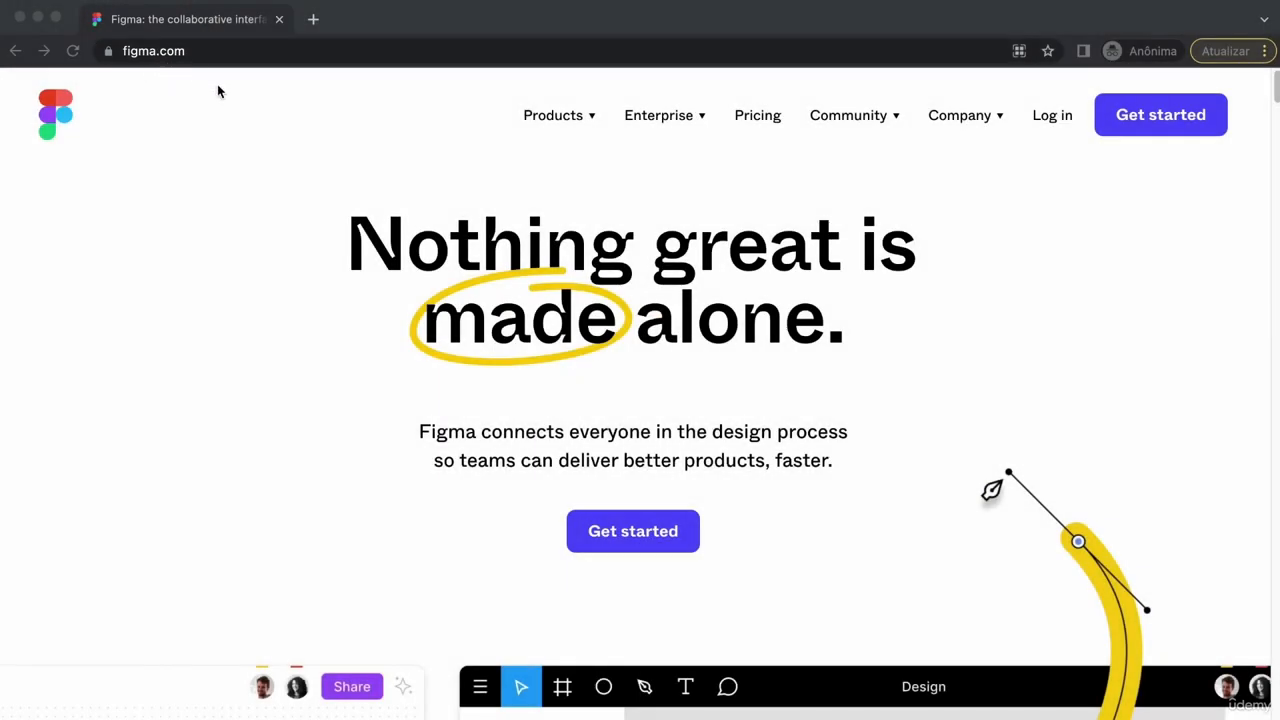
Step: Start a Figma sign-up with an e-mail address and password, and create the account
scroll(590, 325, "down", 3)
scroll(600, 332, "up", 3)
left_click(1165, 119)
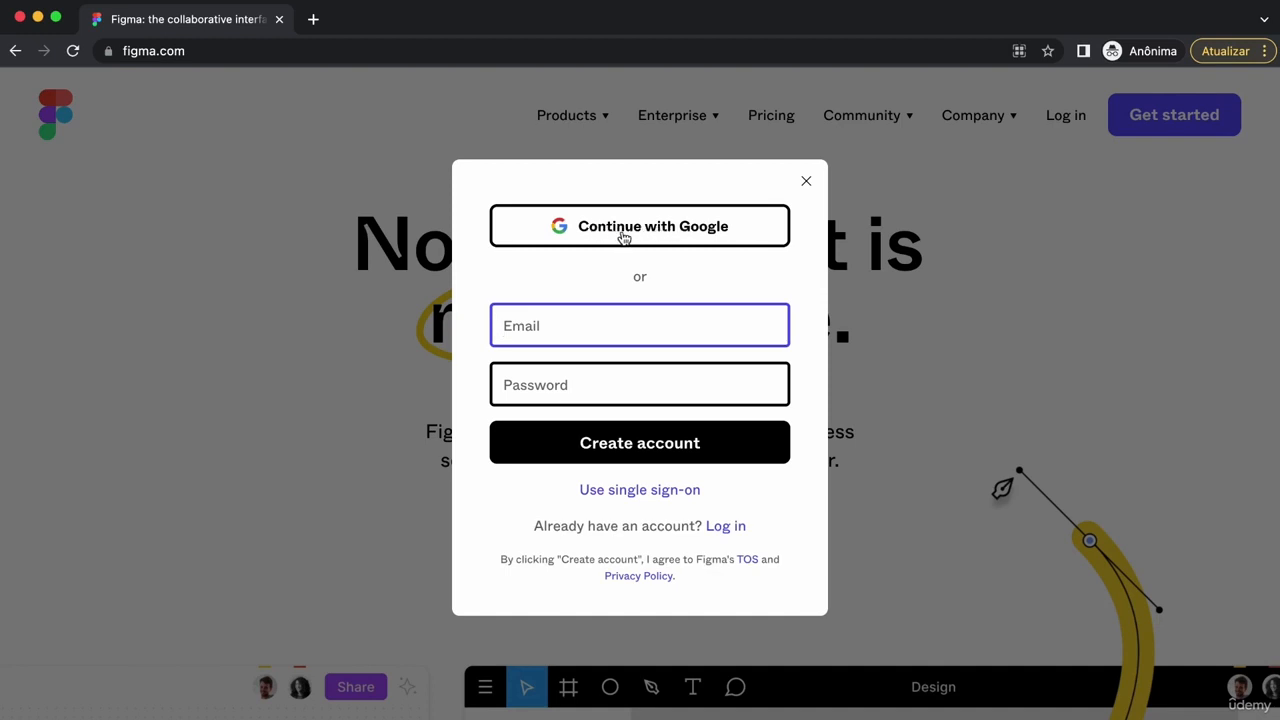
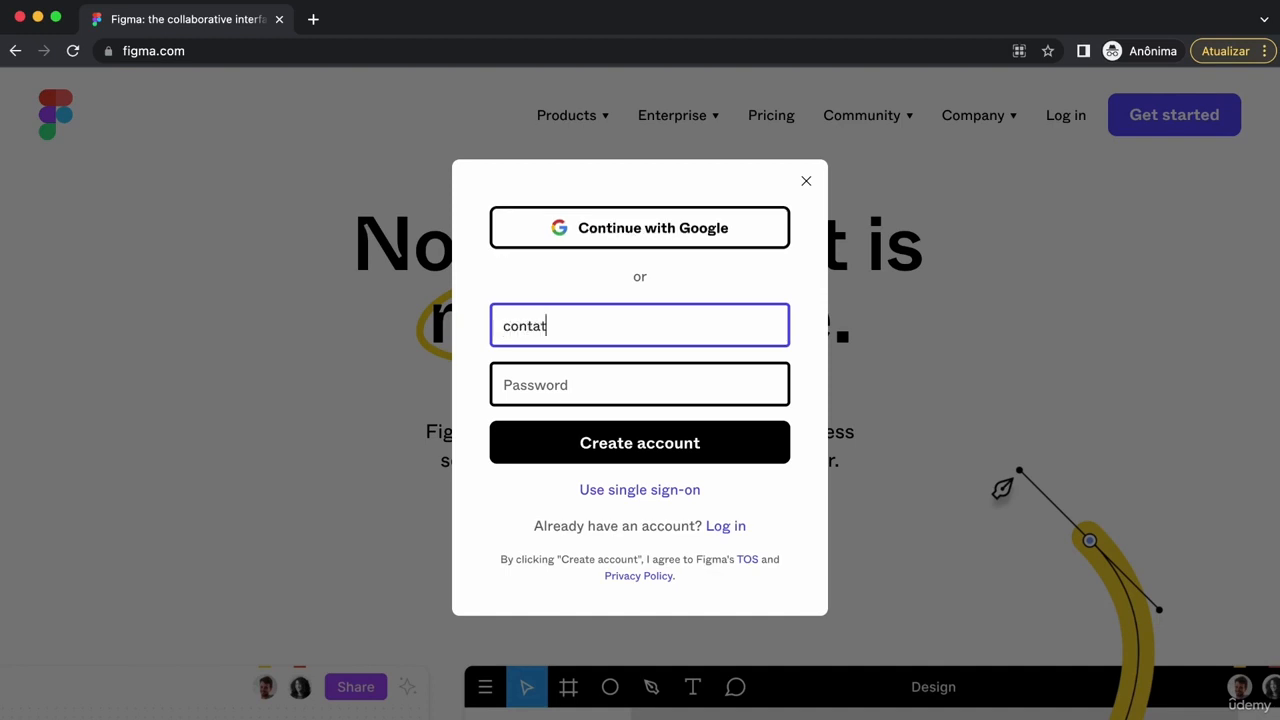
key("Tab")
type("••••••••••••••")
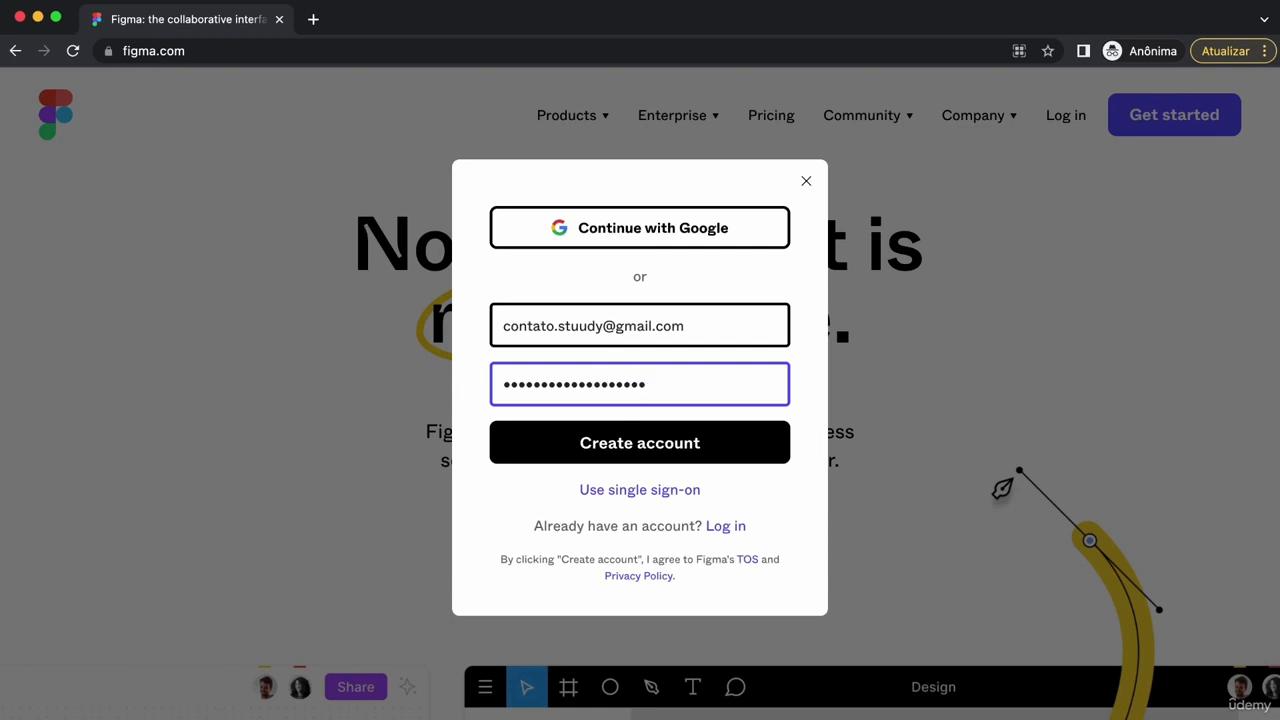
left_click(666, 443)
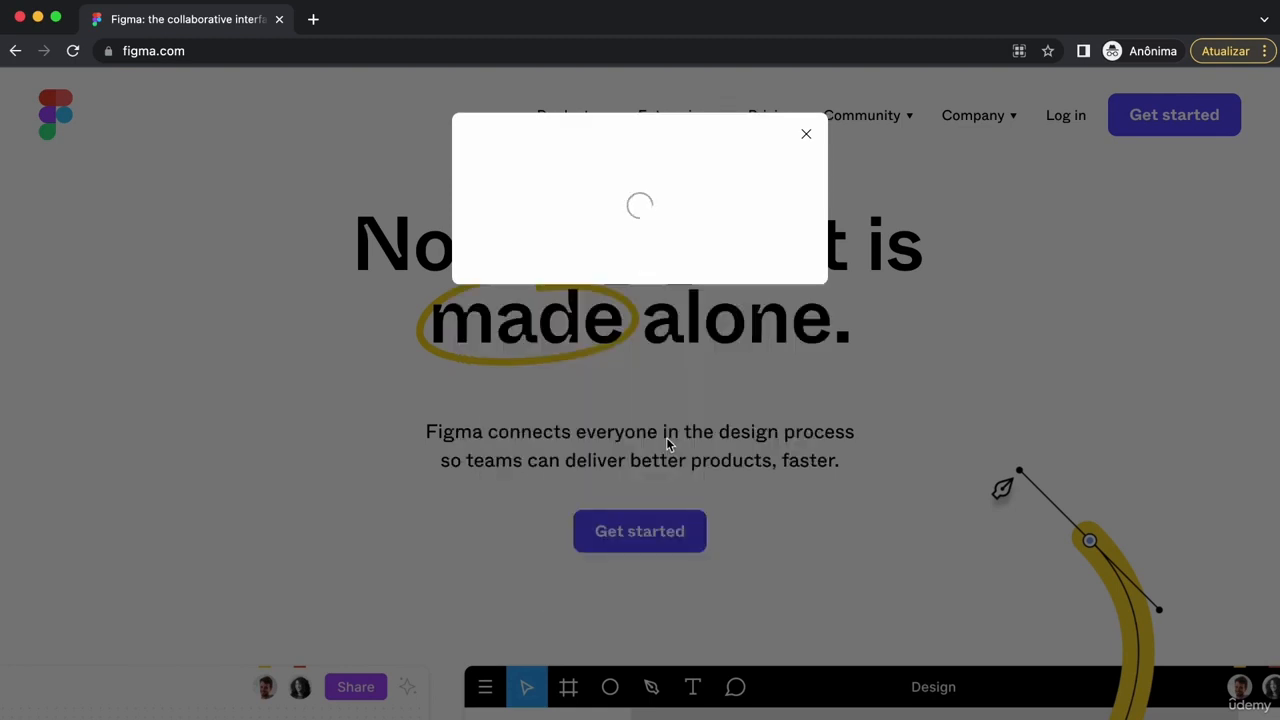
Step: Opt into the mailing list, enter a name, choose Design and For personal use, and finish
left_click(653, 358)
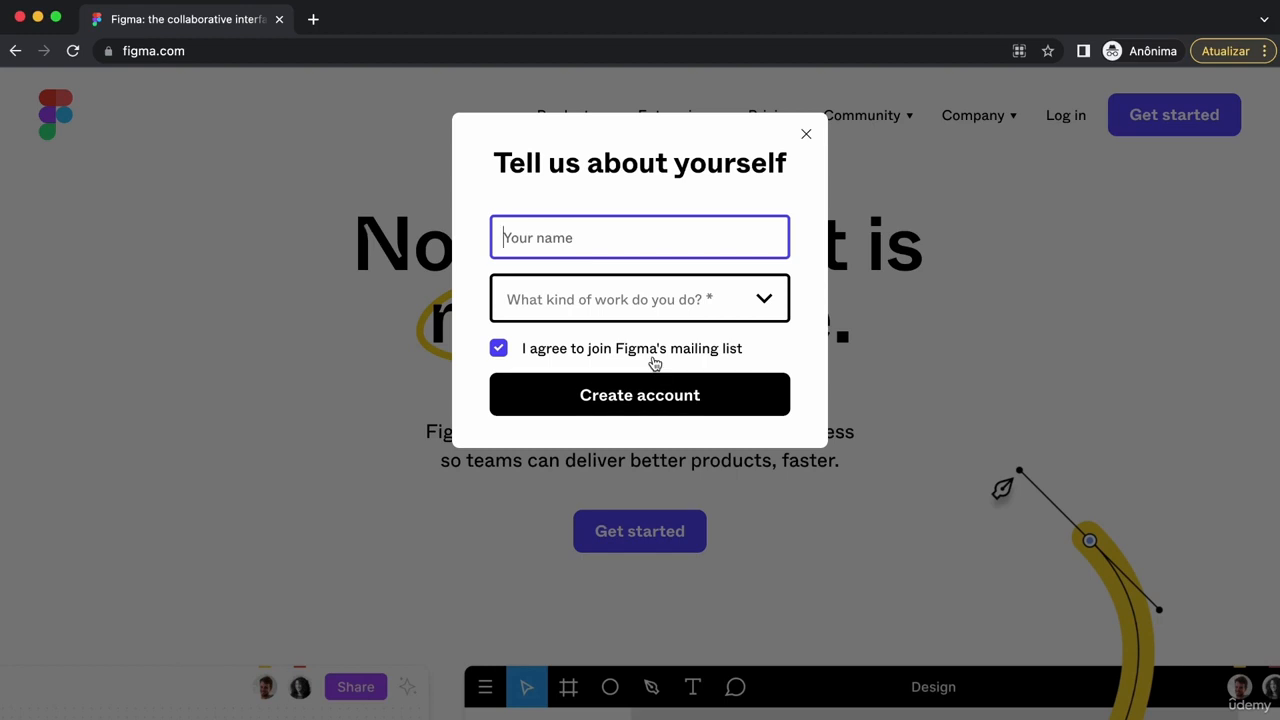
type("Sttu")
type("udy")
left_click(711, 306)
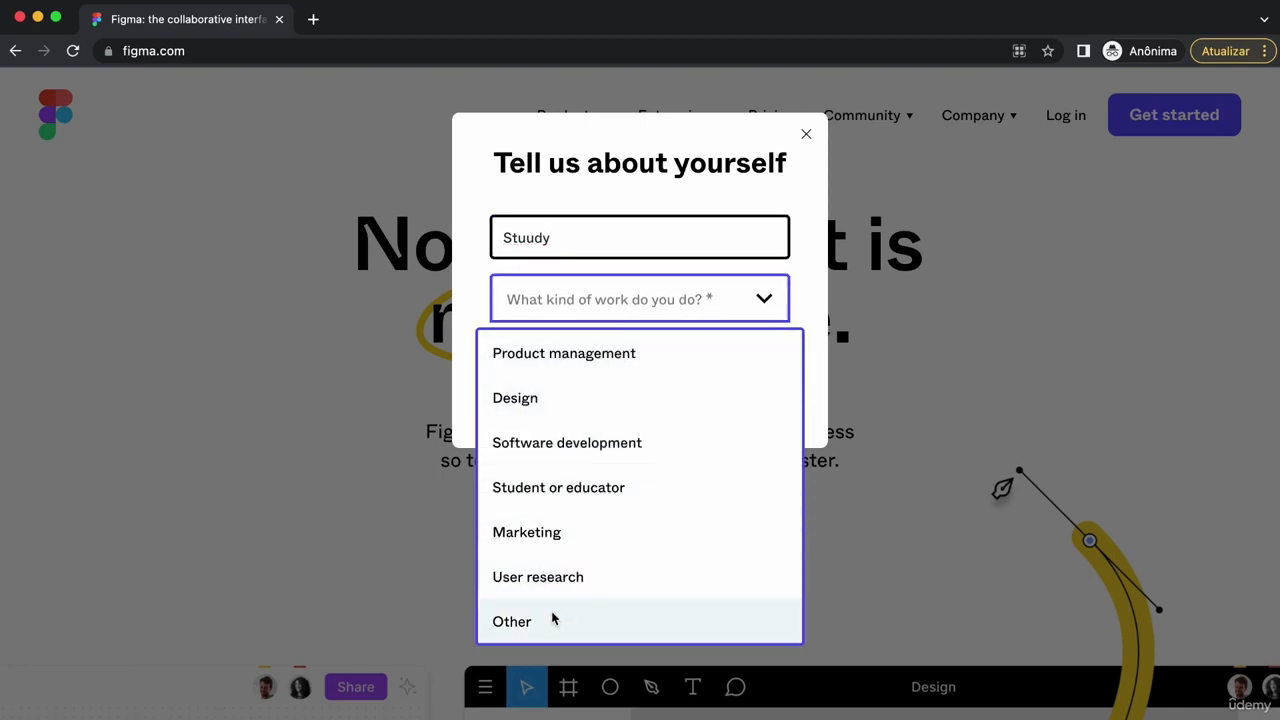
left_click(530, 401)
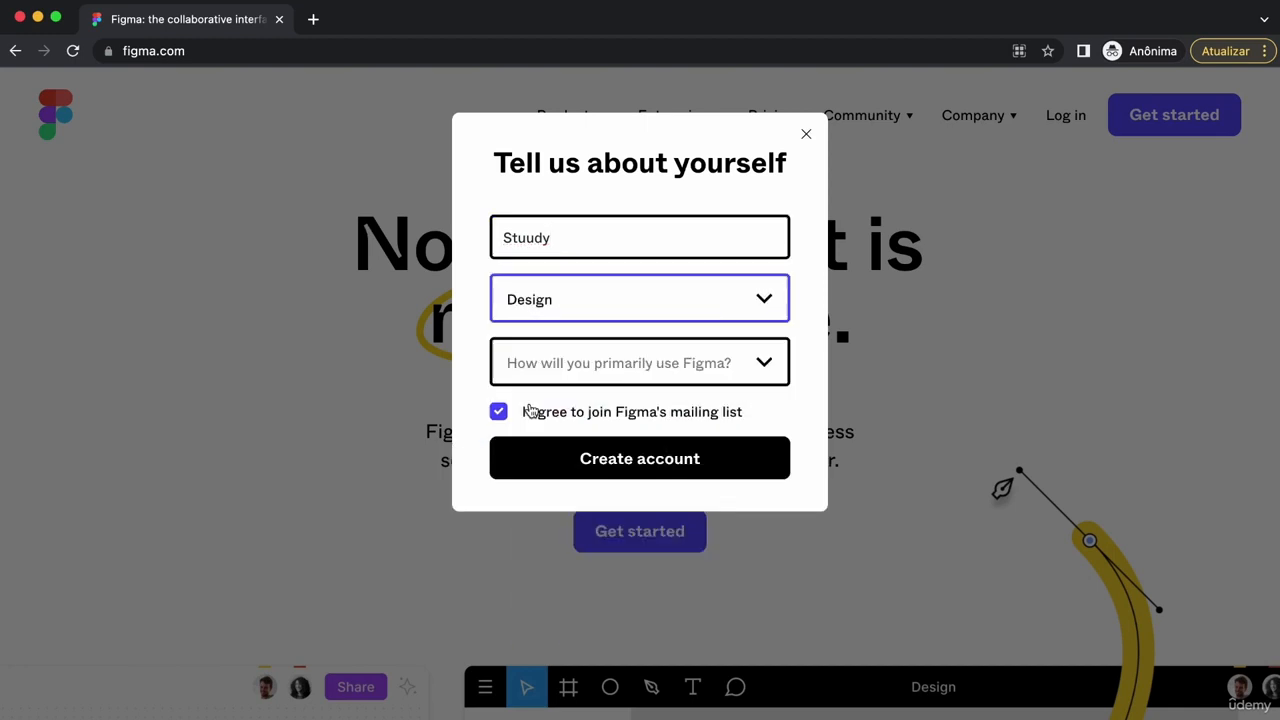
left_click(664, 365)
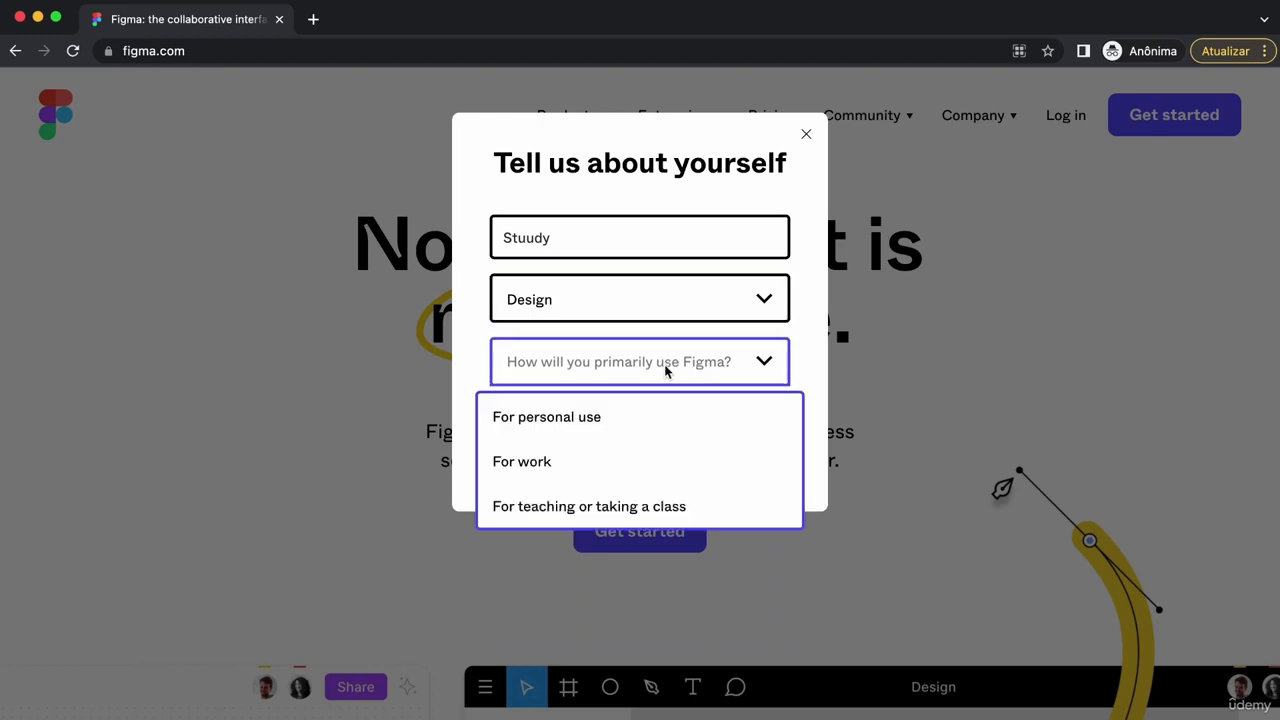
left_click(681, 430)
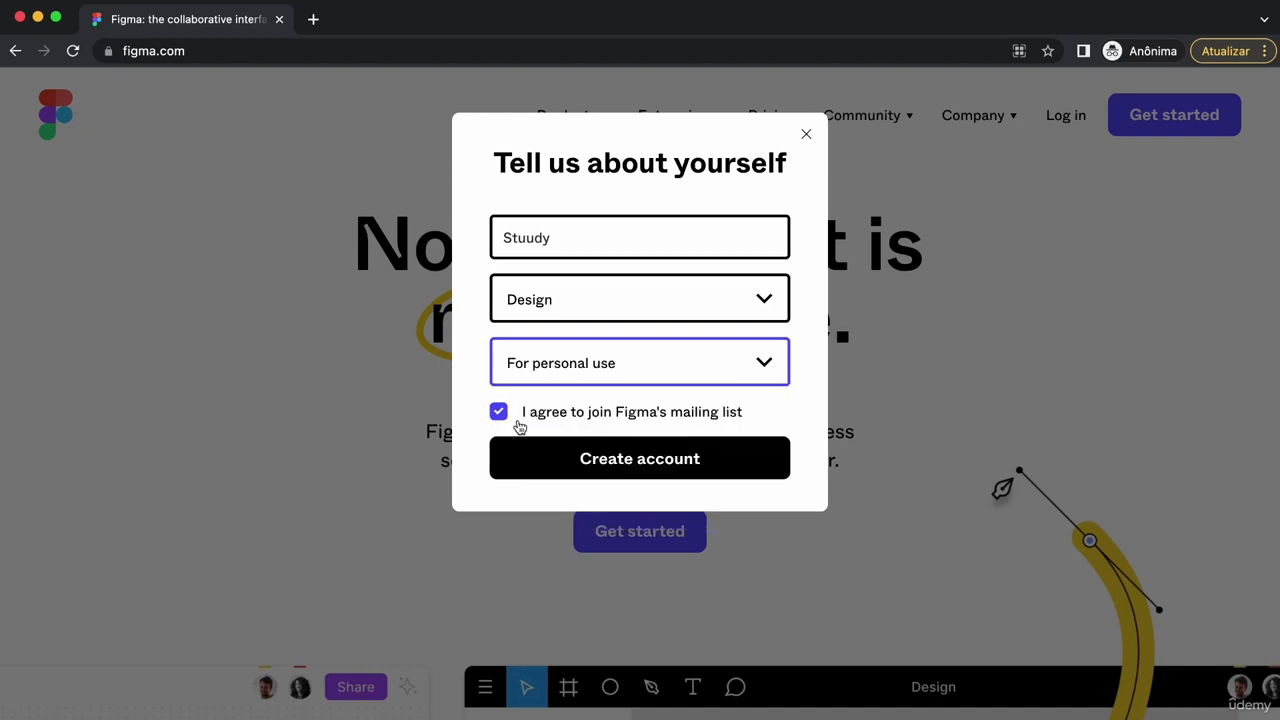
left_click(681, 459)
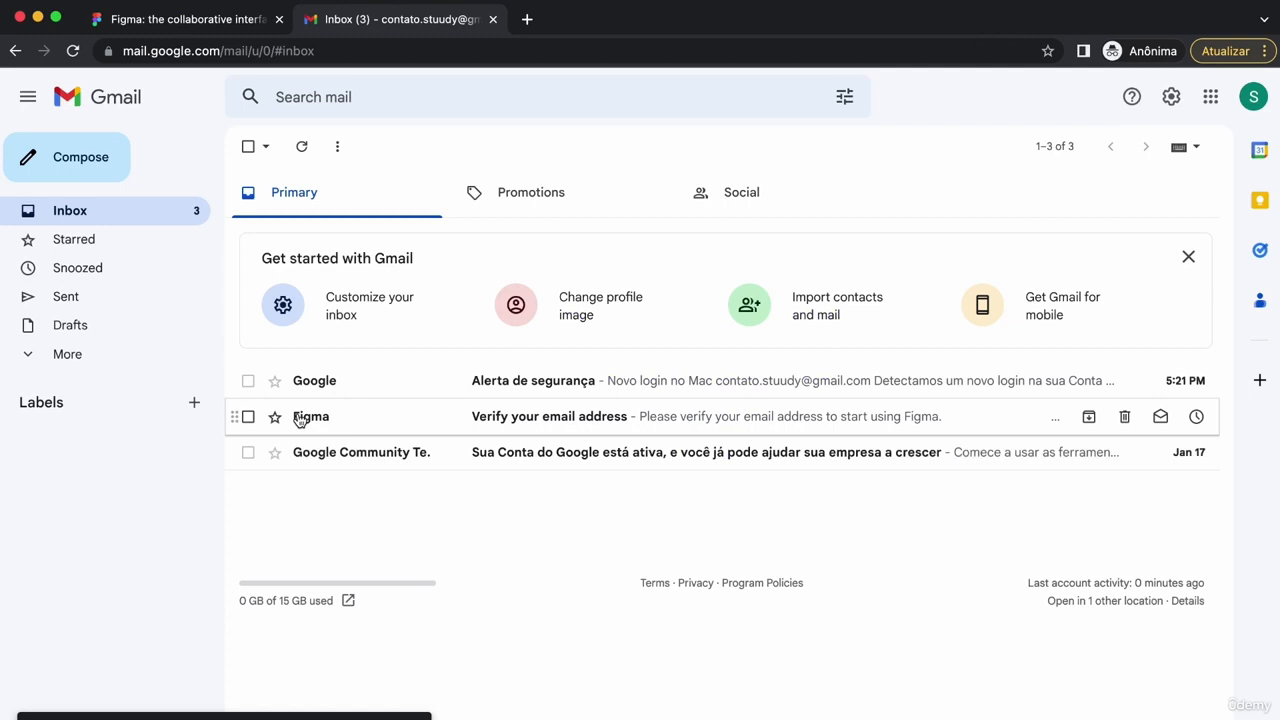
Step: Open Figma's 'Verify your email address' message and confirm the e-mail address
left_click(495, 417)
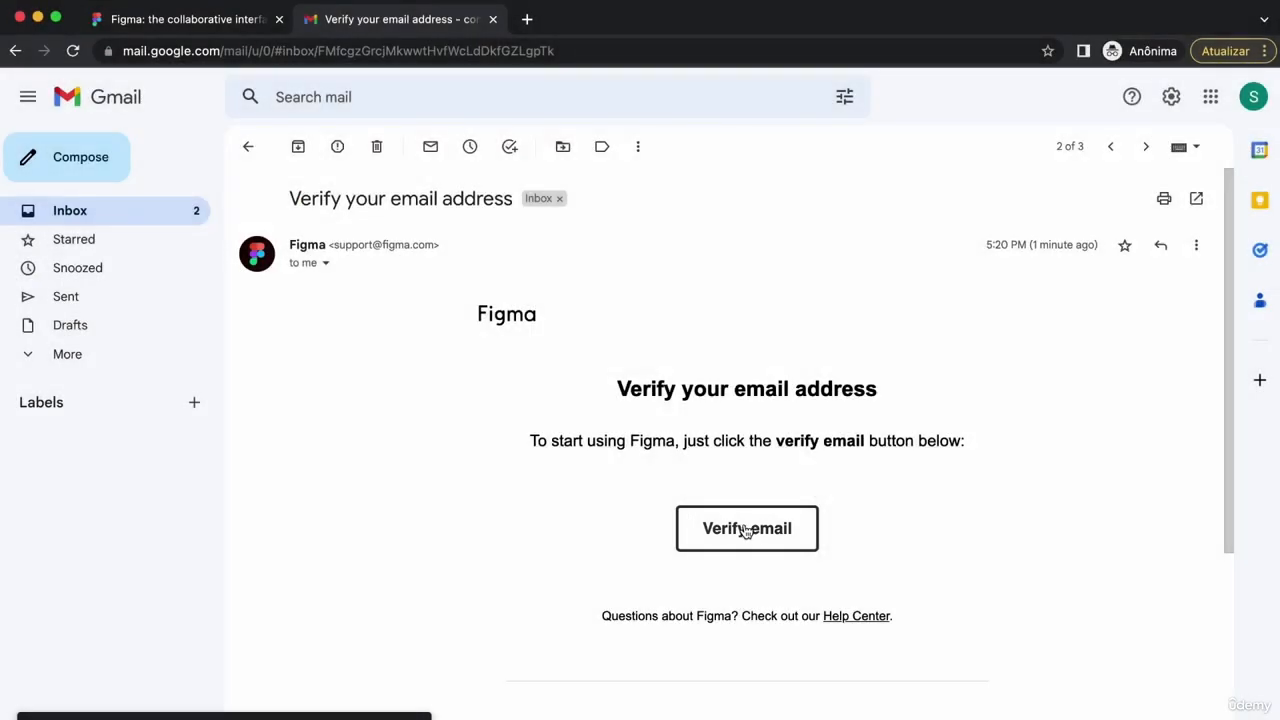
left_click(745, 530)
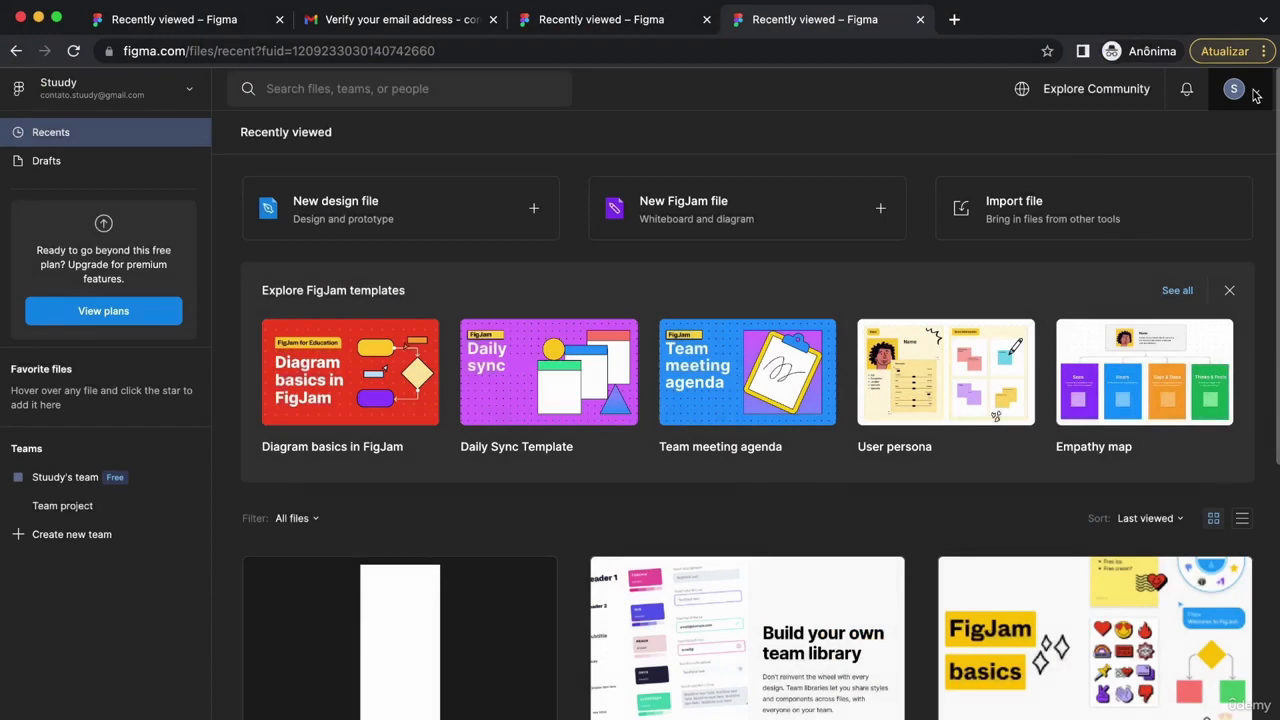
Step: Download the Figma desktop app from the account menu and drag it into Applications
left_click(1256, 95)
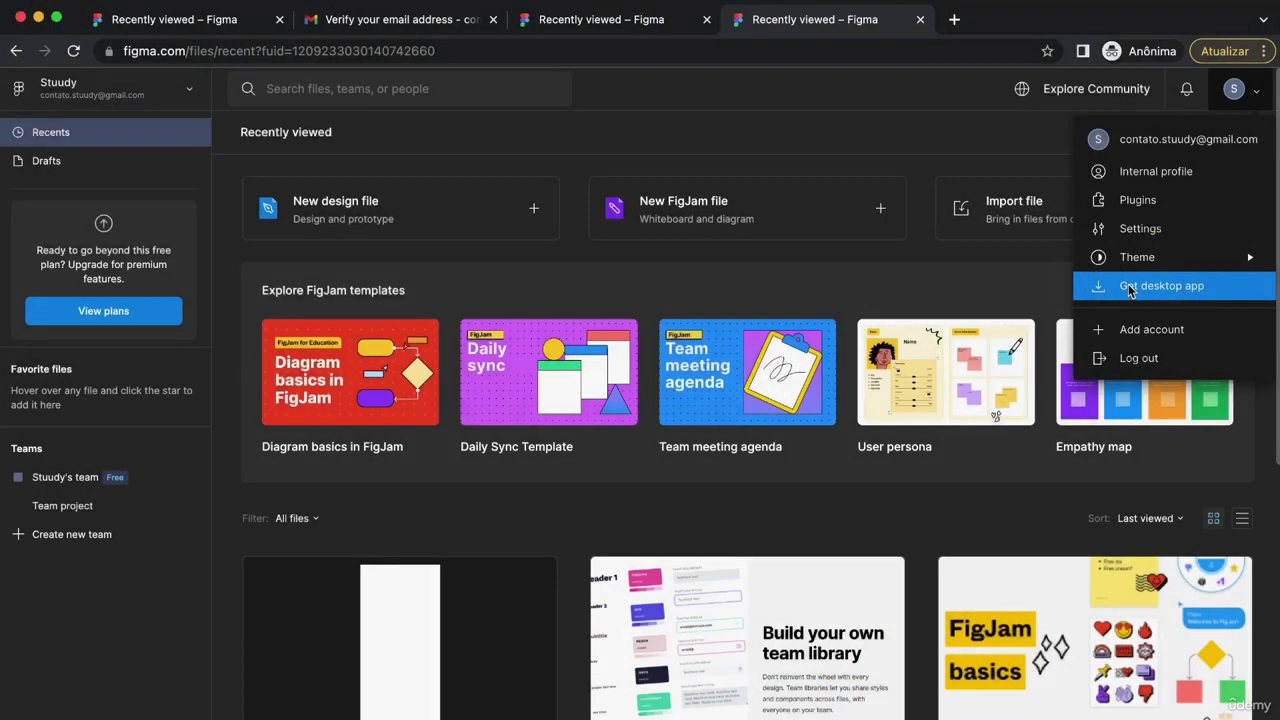
left_click(1127, 287)
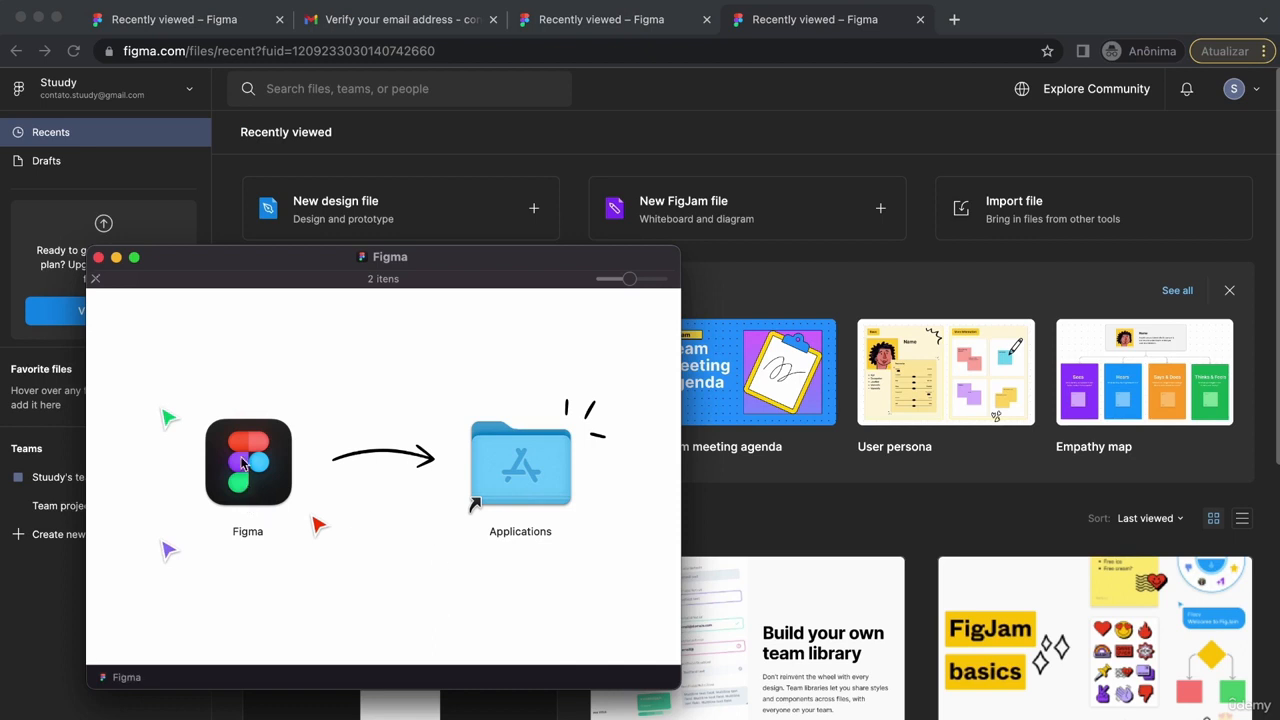
left_click_drag(245, 463, 400, 470)
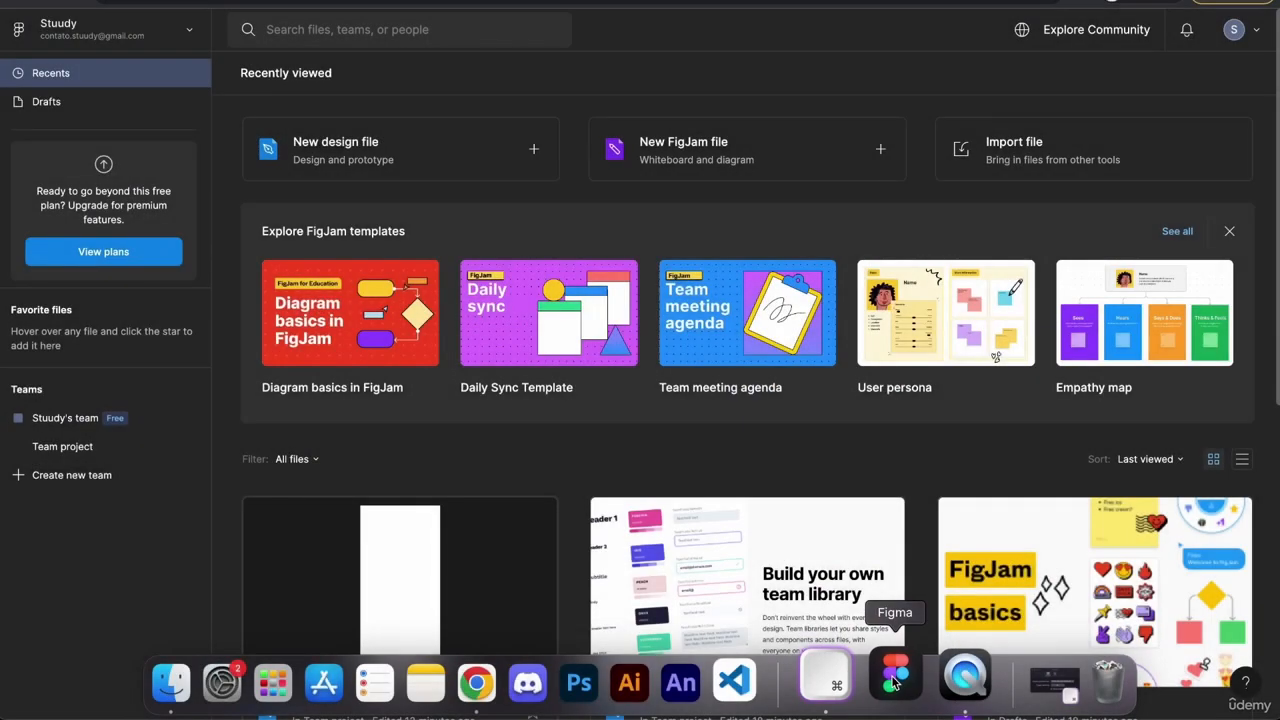
left_click(895, 680)
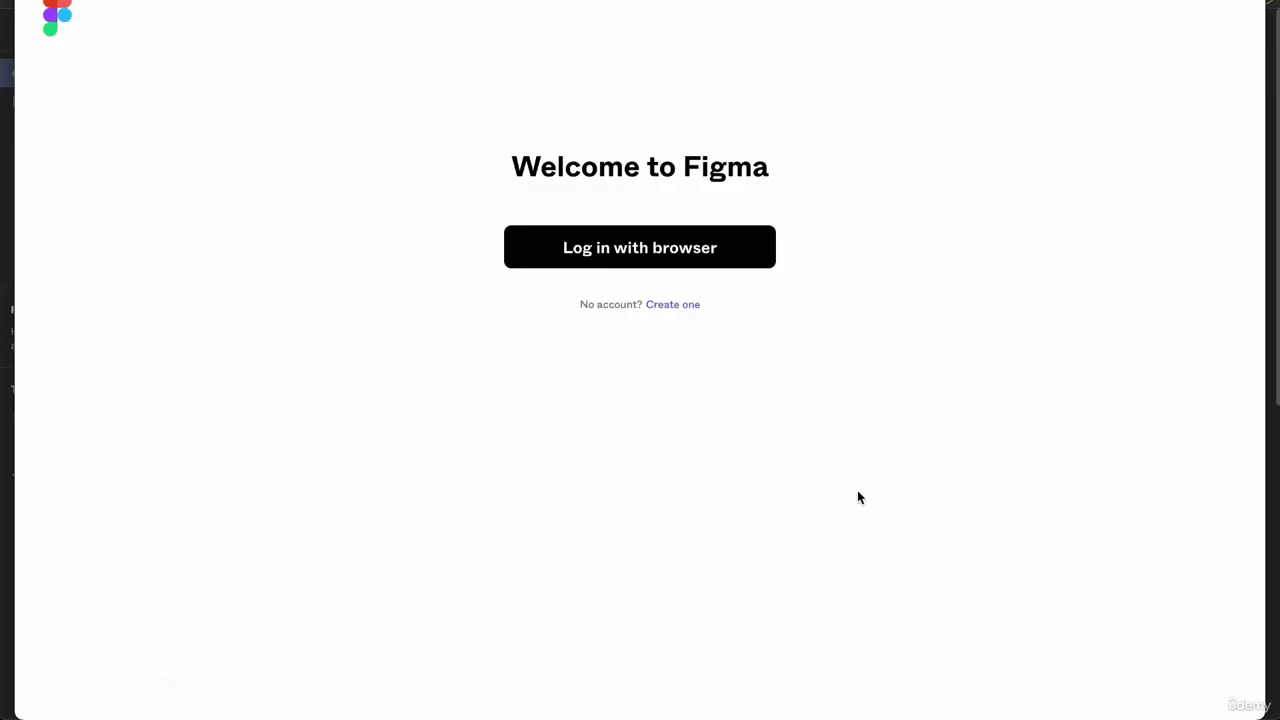
left_click(652, 249)
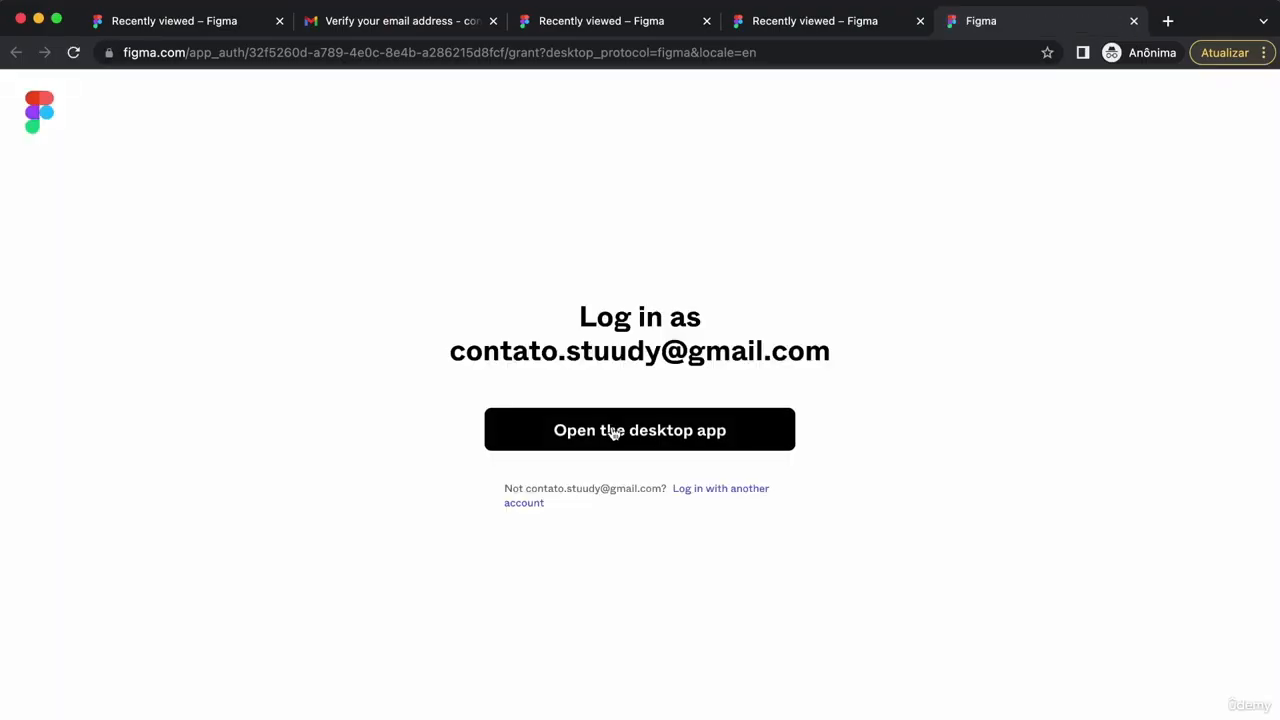
left_click(609, 431)
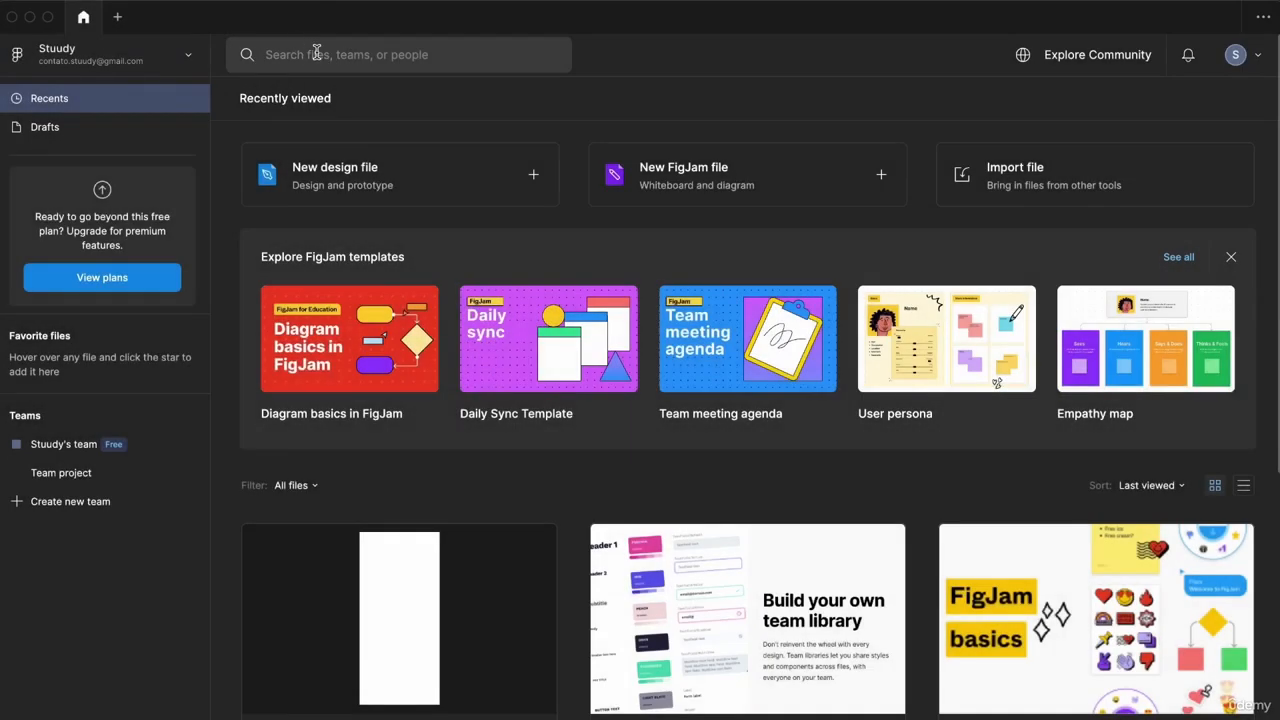
left_click(330, 54)
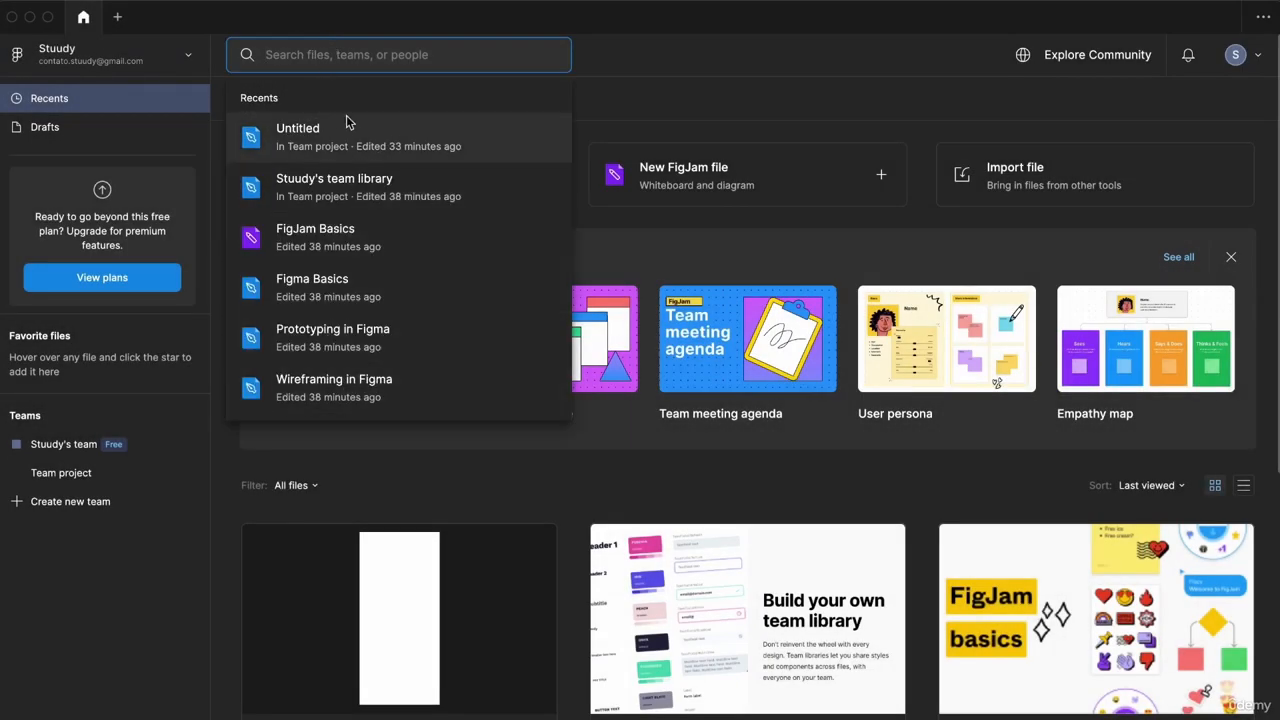
left_click(606, 60)
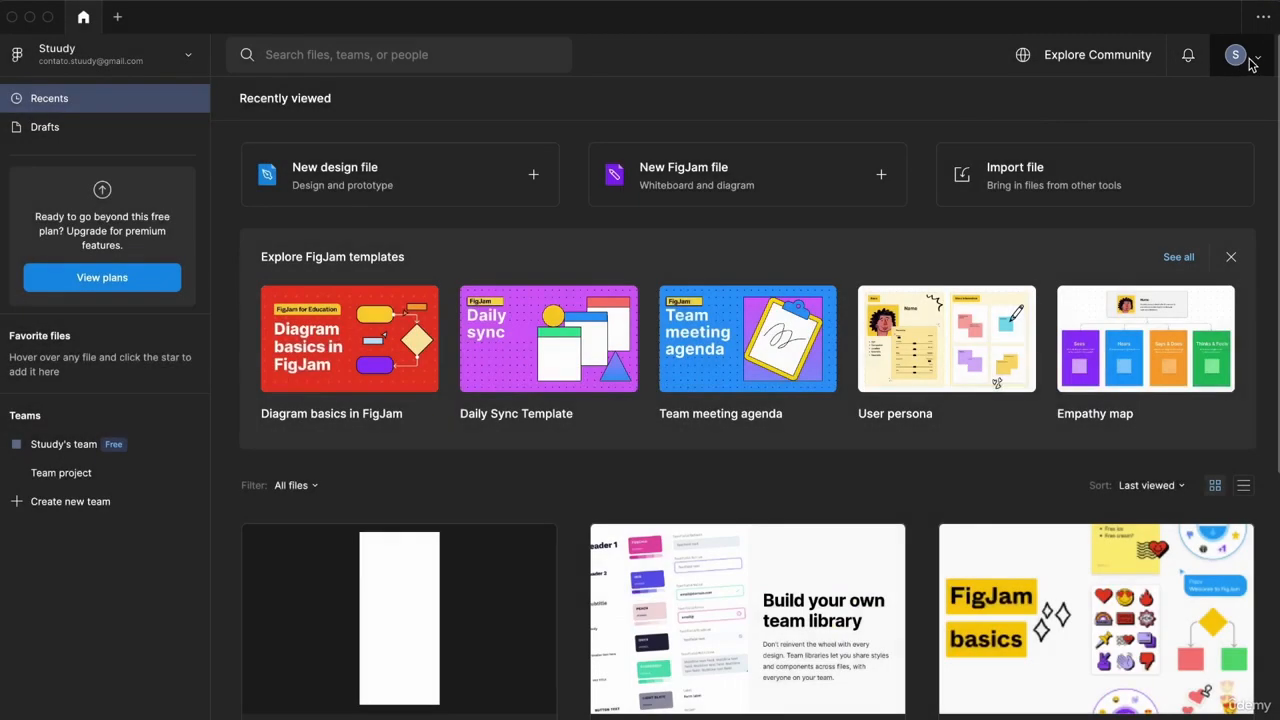
left_click(1252, 62)
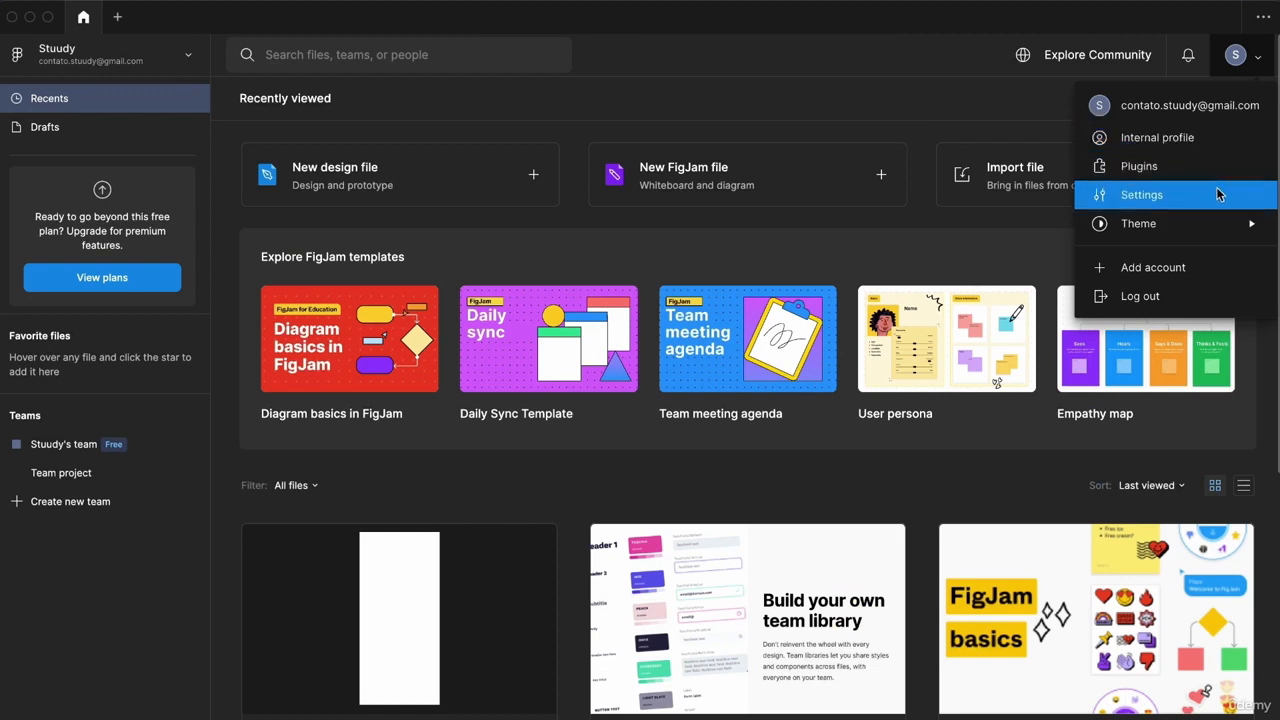
mouse_move(1221, 224)
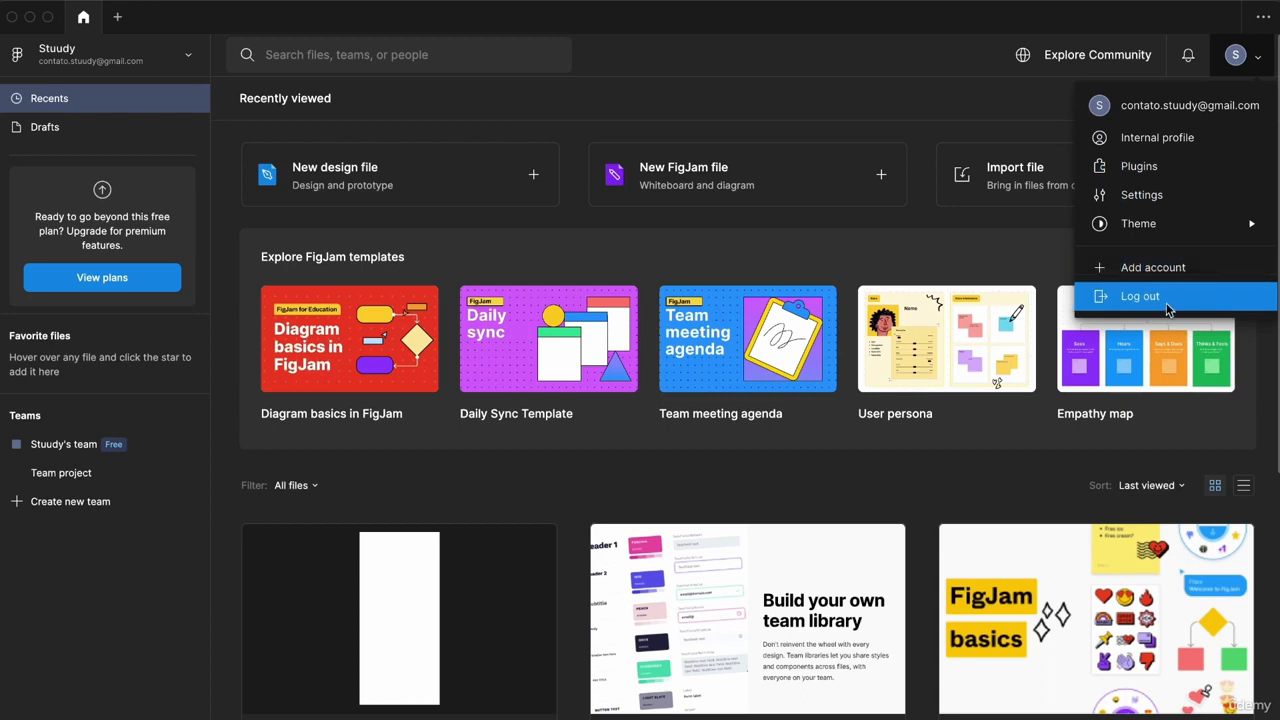
left_click(890, 71)
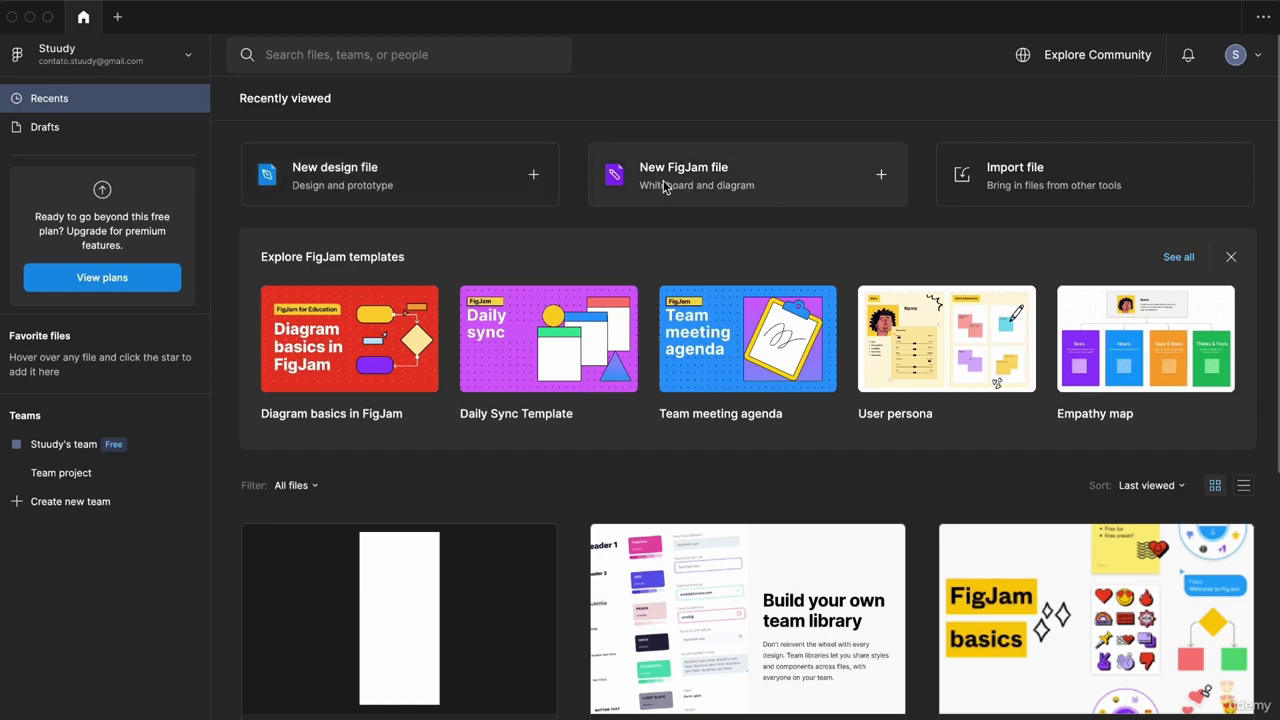
Step: Create a new FigJam board, draw a wavy marker line and move the camera widget right
left_click(724, 175)
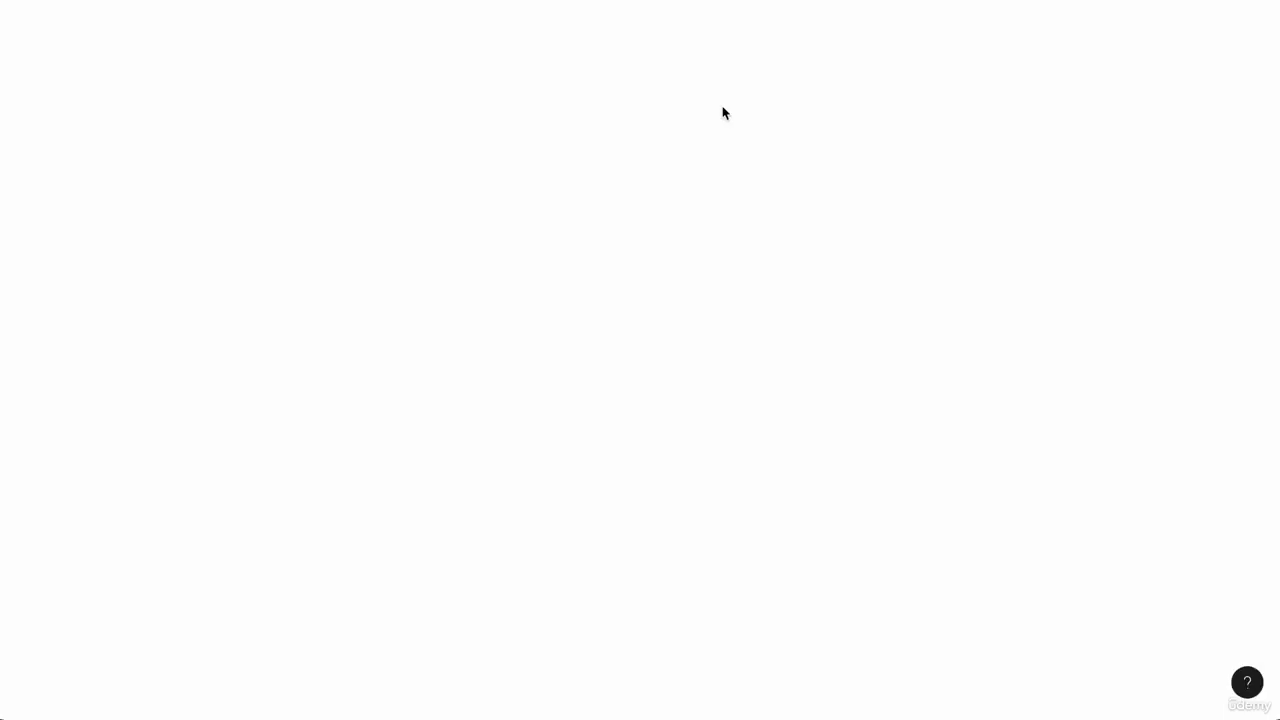
left_click(316, 660)
left_click_drag(271, 396, 866, 400)
key("Escape")
left_click_drag(775, 460, 1072, 388)
Step: Add a yellow sticky note reading 'tet' at the top left and delete the wavy stroke
left_click(597, 665)
left_click(196, 119)
type("tet")
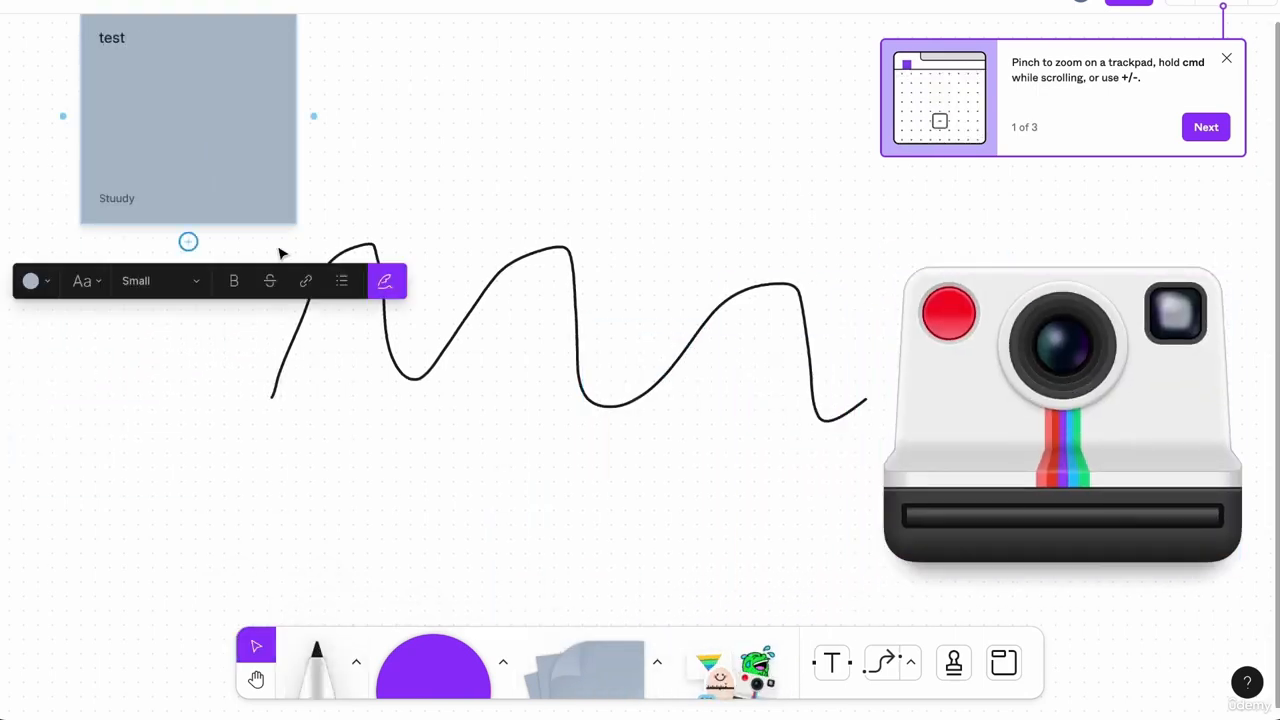
left_click(30, 281)
left_click(128, 236)
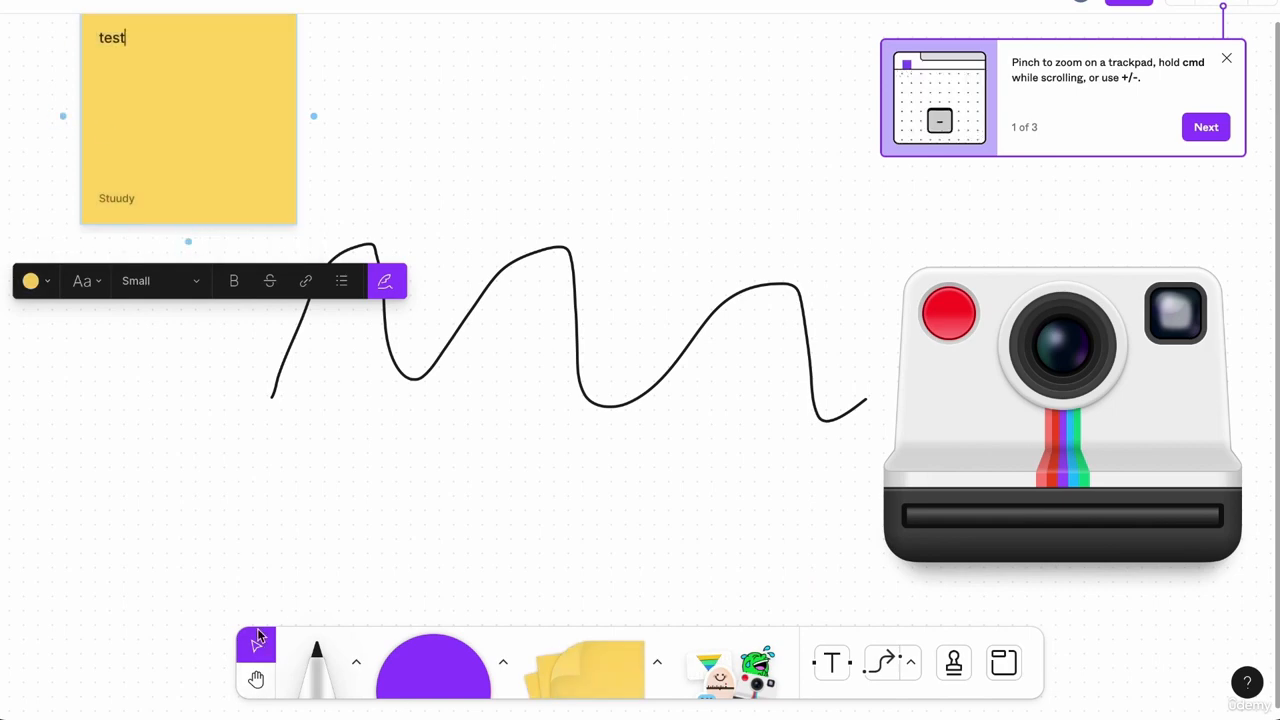
left_click(297, 360)
key("Delete")
Step: Draw a yellow squiggle and two tape strips, then erase the squiggle and first strip
left_click(316, 660)
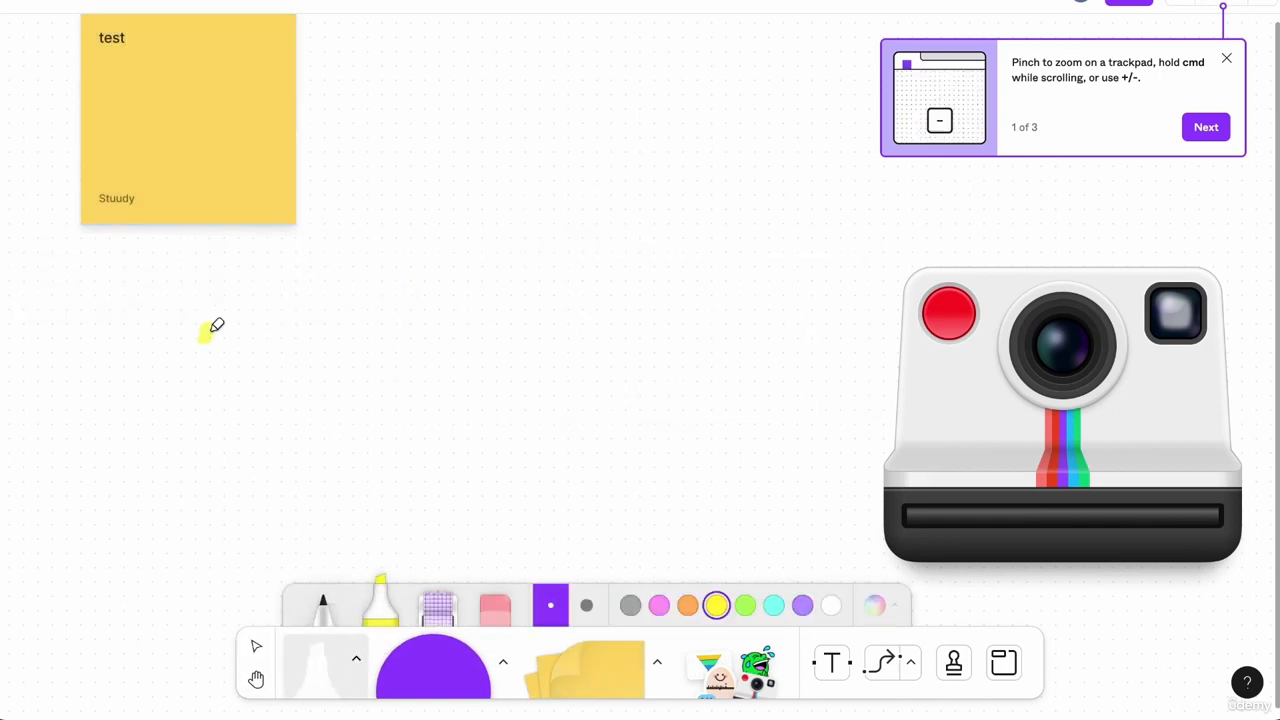
left_click_drag(206, 335, 394, 320)
left_click(437, 605)
left_click_drag(420, 238, 443, 380)
left_click_drag(555, 232, 578, 420)
left_click(495, 598)
left_click_drag(210, 335, 481, 351)
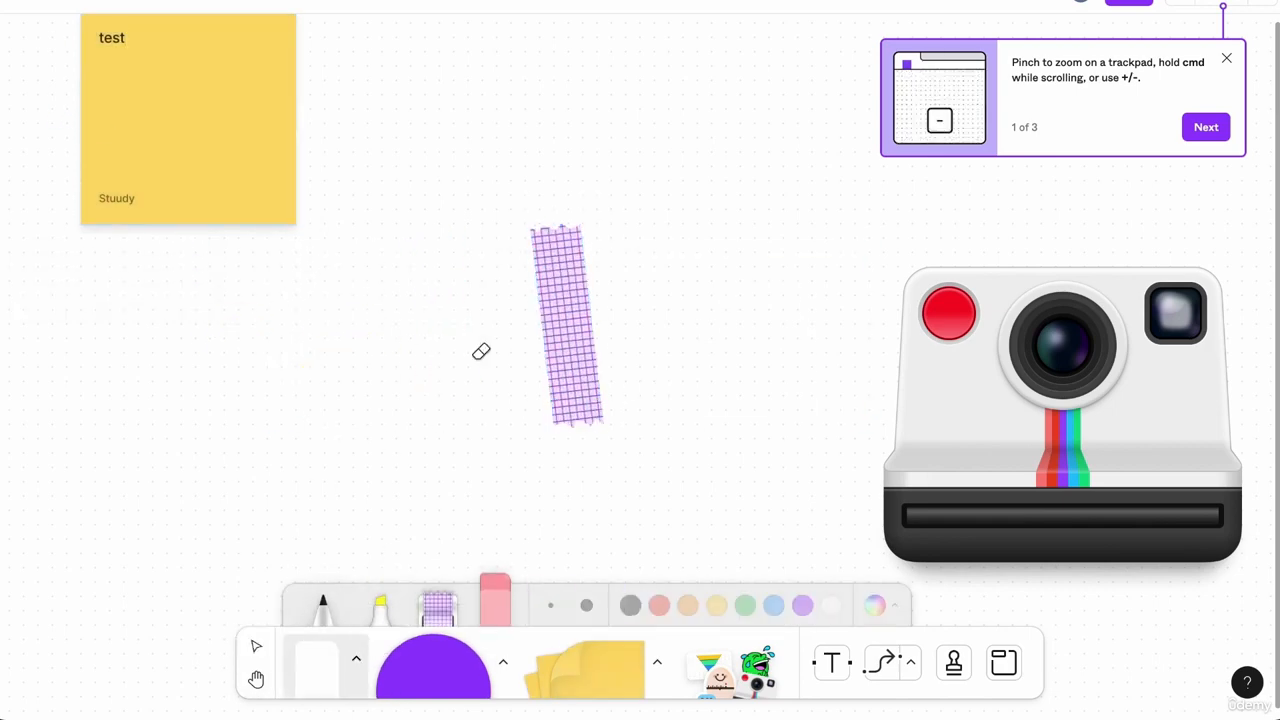
Step: Handwrite the word 'Hi' with the thin black pen
left_click(322, 605)
left_click_drag(226, 337, 215, 432)
left_click_drag(215, 405, 290, 403)
left_click_drag(291, 330, 281, 440)
left_click_drag(325, 350, 318, 438)
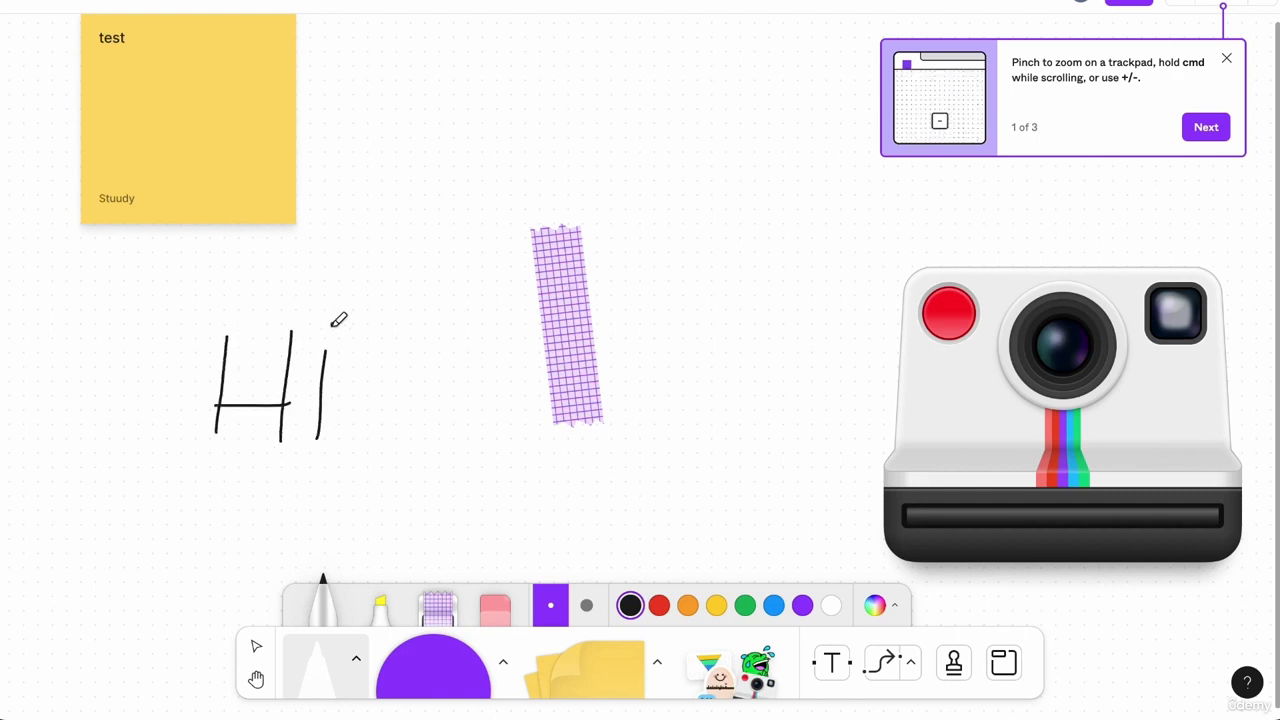
left_click(332, 323)
key("Escape")
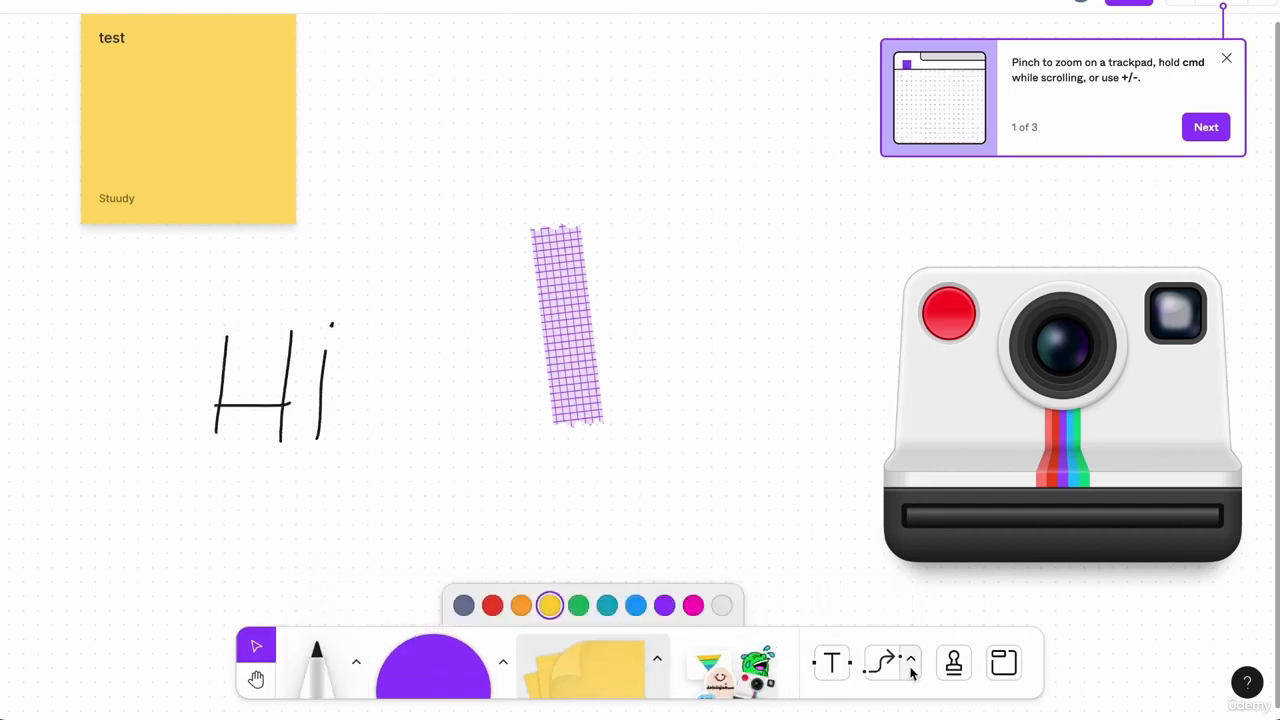
Step: Draw two elbow connector arrows, one beside the sticky and one pointing toward 'Hi'
left_click(882, 662)
left_click_drag(324, 137, 584, 124)
left_click_drag(483, 209, 282, 294)
Step: Stamp two hearts, four stars and a question mark on the yellow sticky
left_click(953, 663)
left_click(899, 456)
left_click(630, 207)
left_click(702, 157)
left_click(953, 663)
left_click(1028, 511)
left_click(651, 272)
left_click(727, 225)
left_click(807, 210)
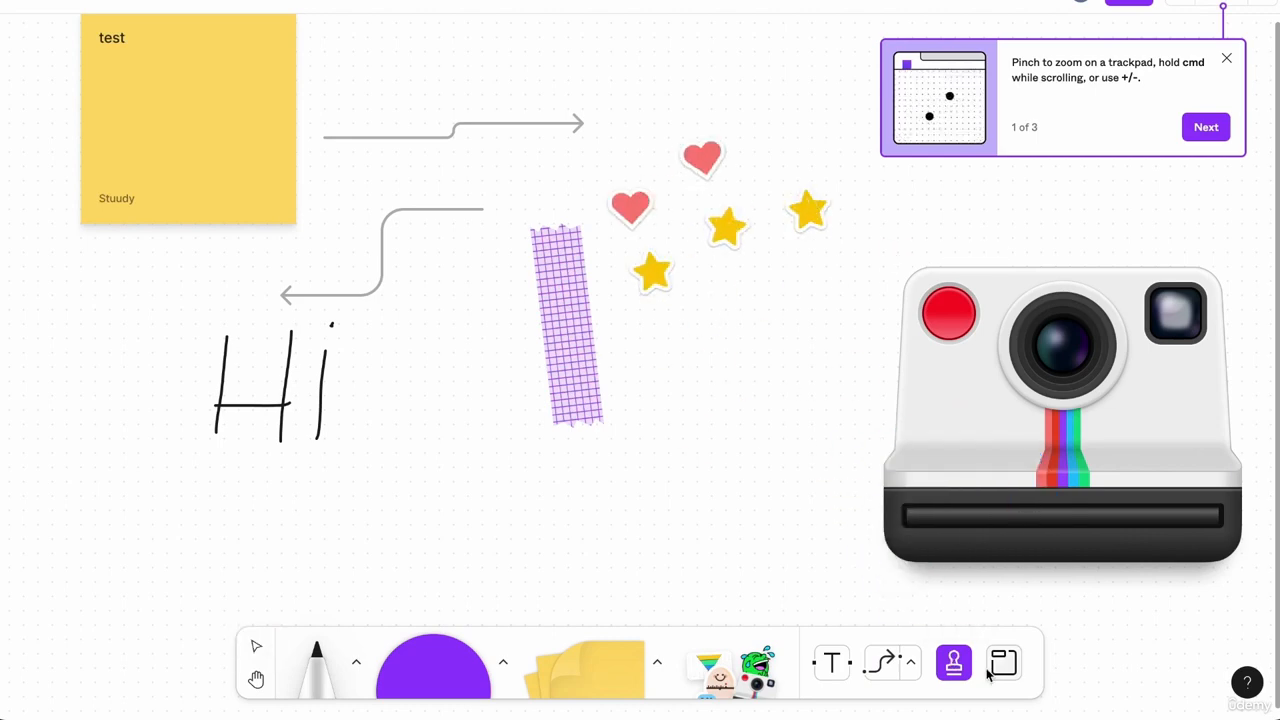
left_click(953, 663)
left_click(1002, 566)
left_click(197, 137)
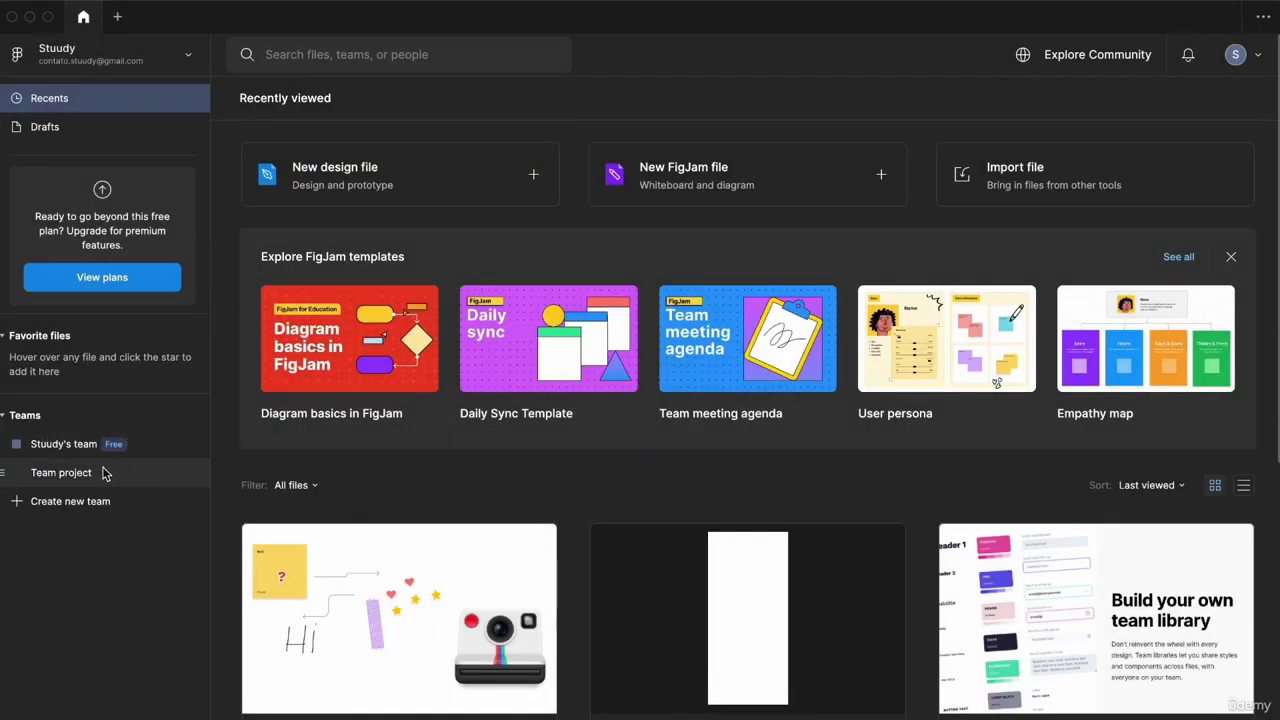
Step: Open the team page, review its Members and Settings tabs, and open then close the ⋯ team menu
left_click(150, 448)
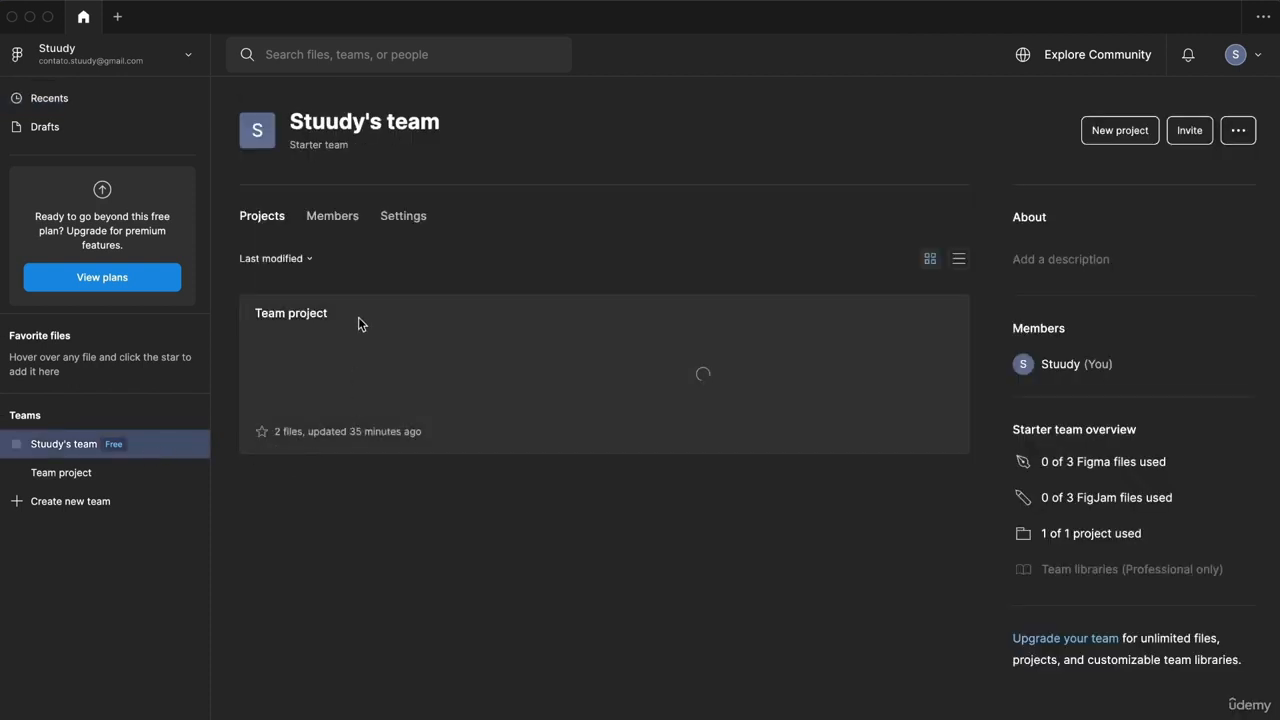
left_click(335, 216)
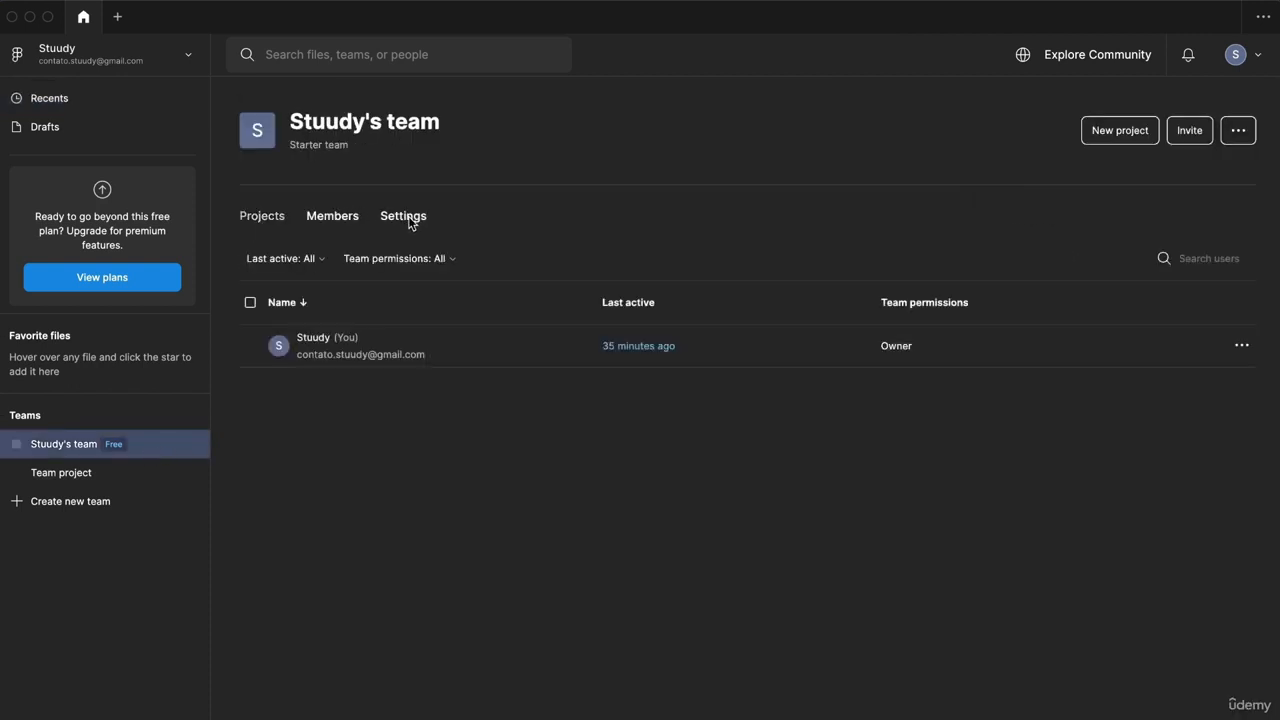
left_click(410, 221)
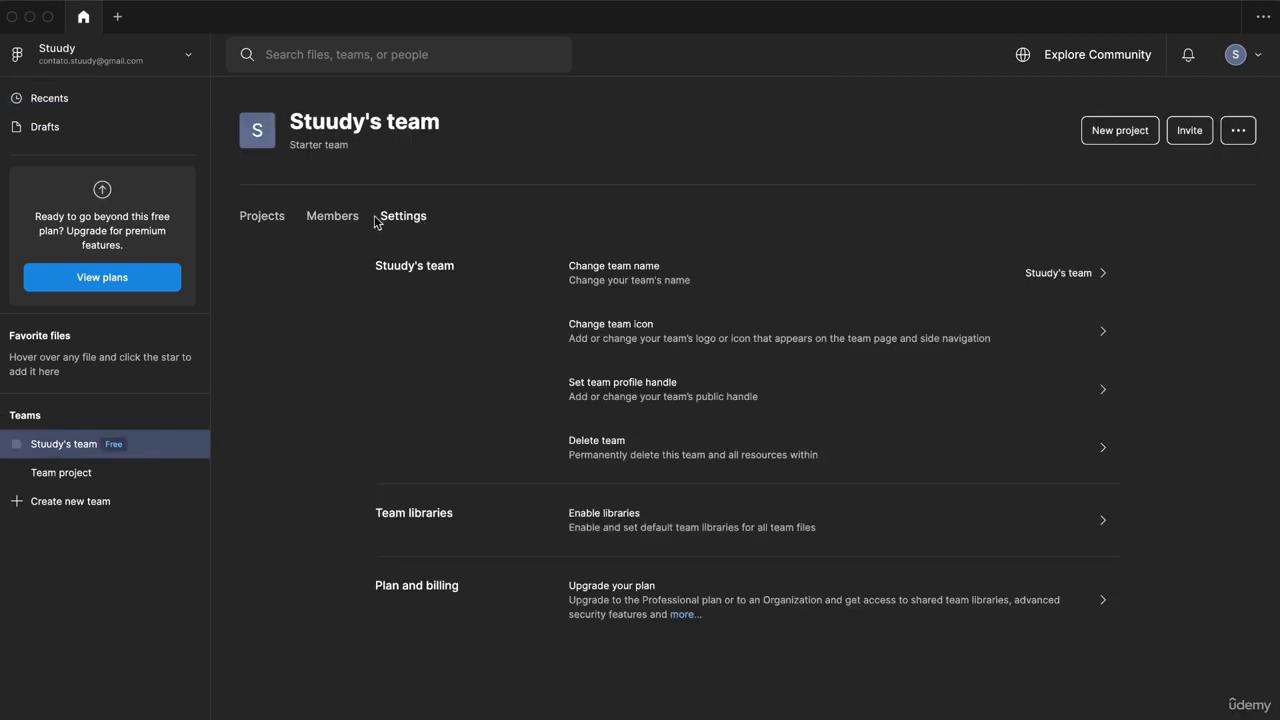
left_click(318, 224)
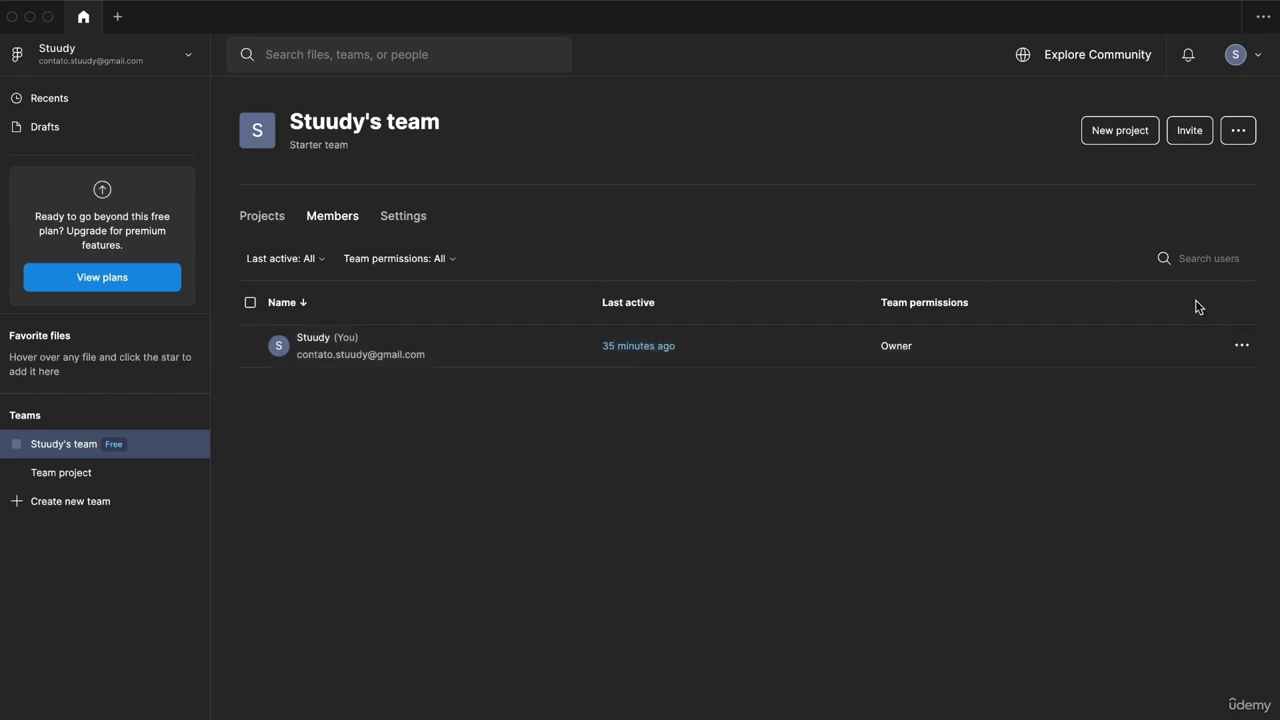
left_click(1238, 132)
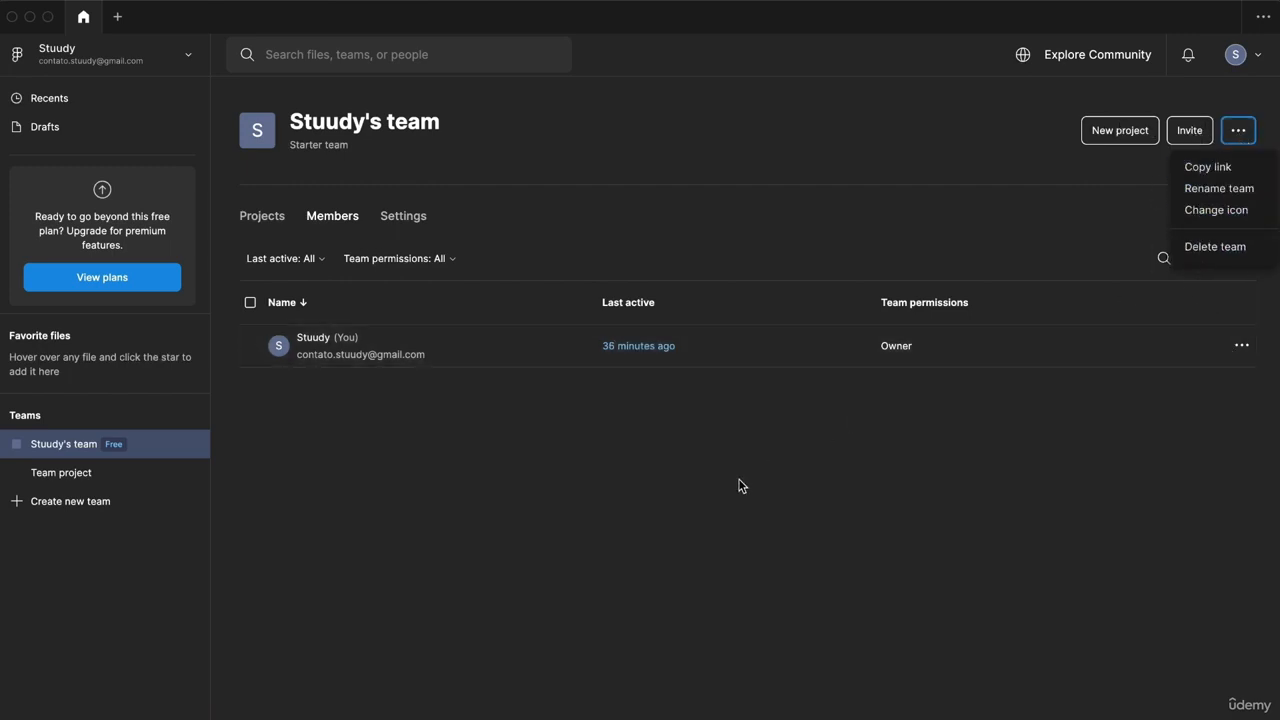
left_click(674, 492)
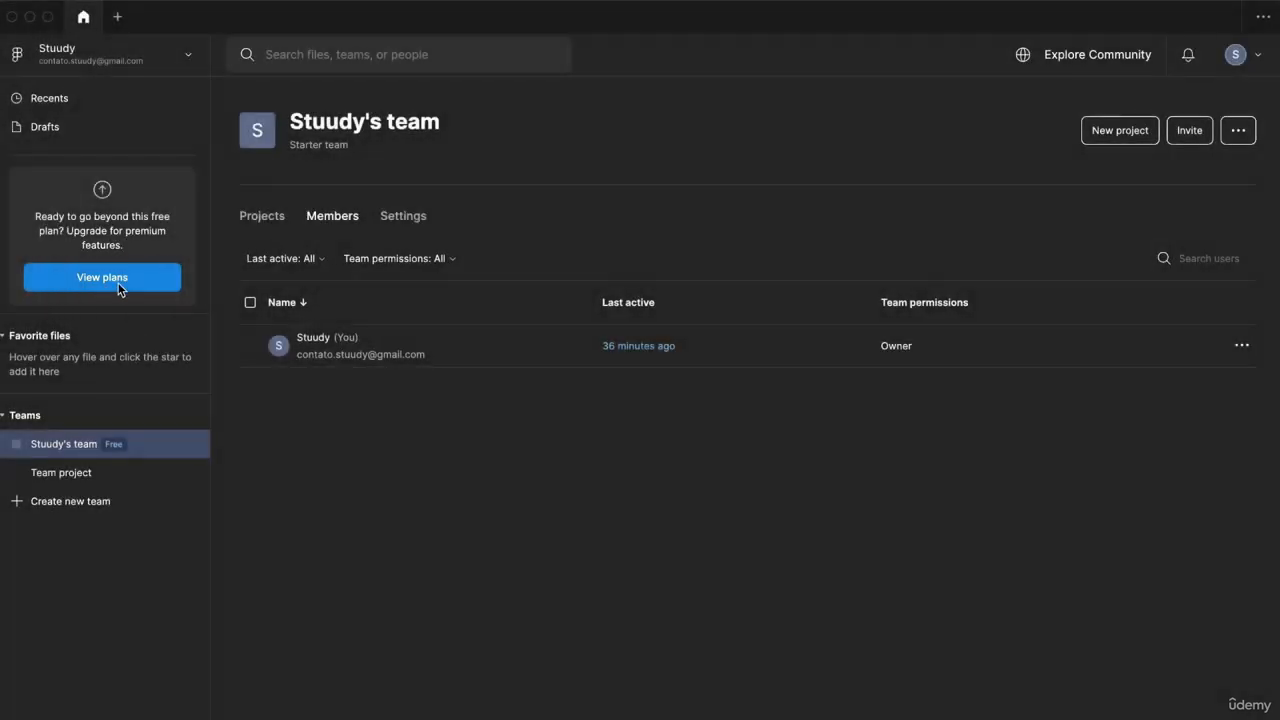
Step: Open View plans and scroll through the pricing plan comparison
left_click(125, 277)
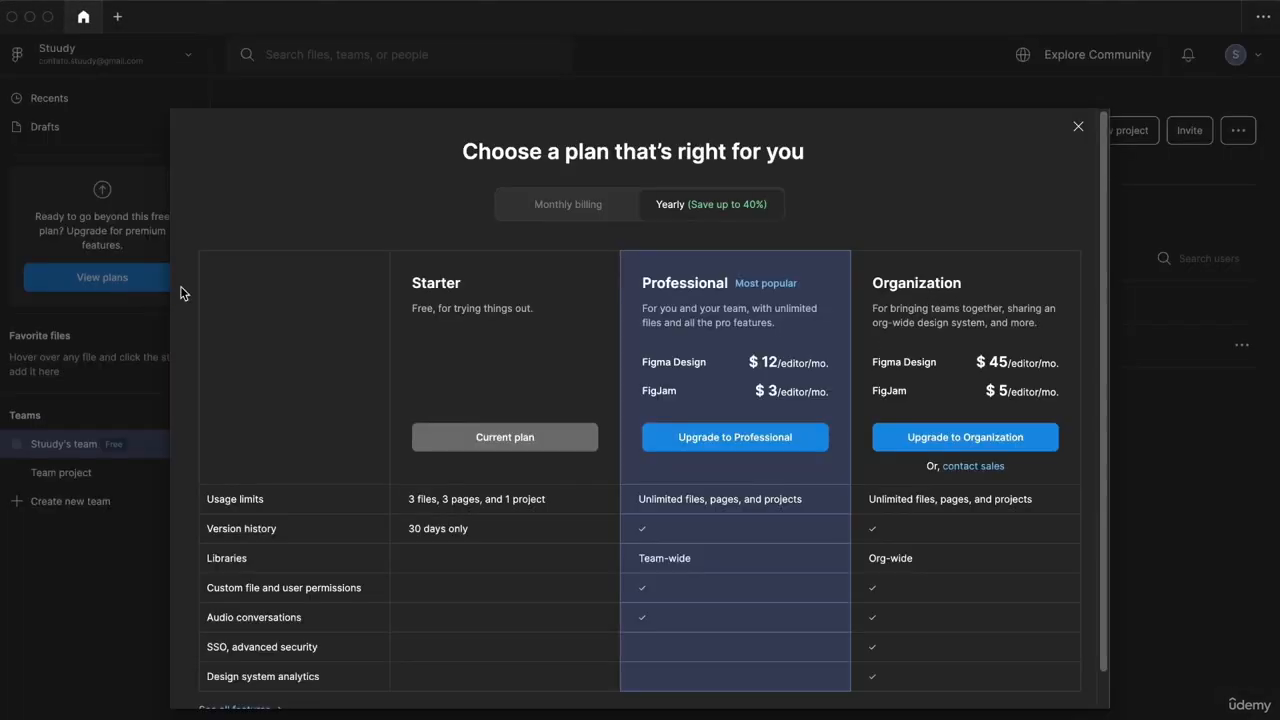
scroll(676, 320, "down", 1)
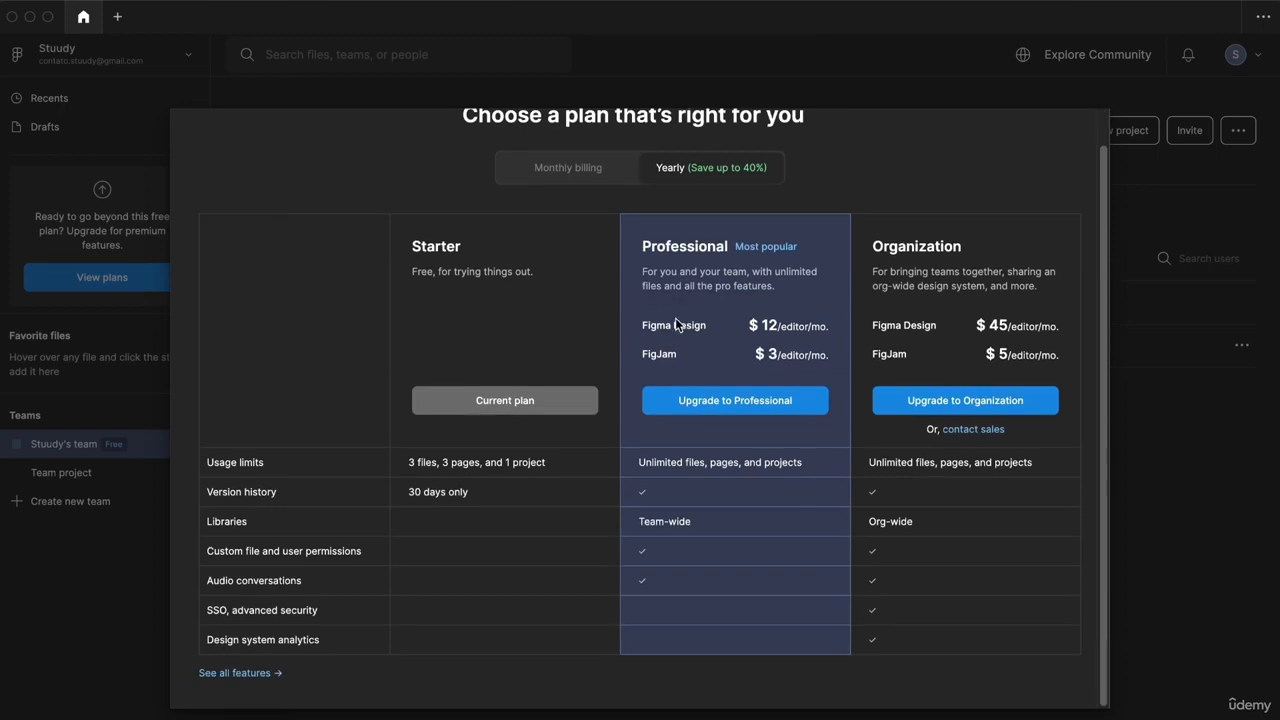
mouse_move(229, 530)
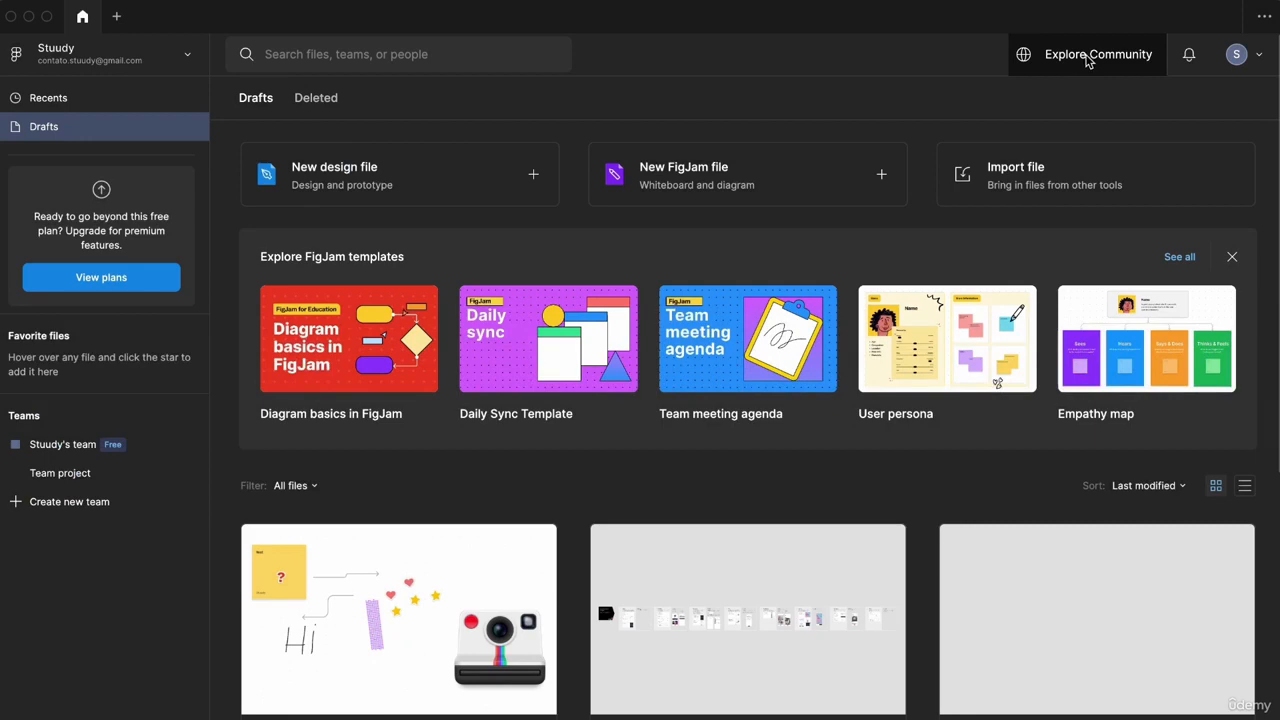
Step: Open Explore Community and scroll through its resource feed, then back up
left_click(1089, 58)
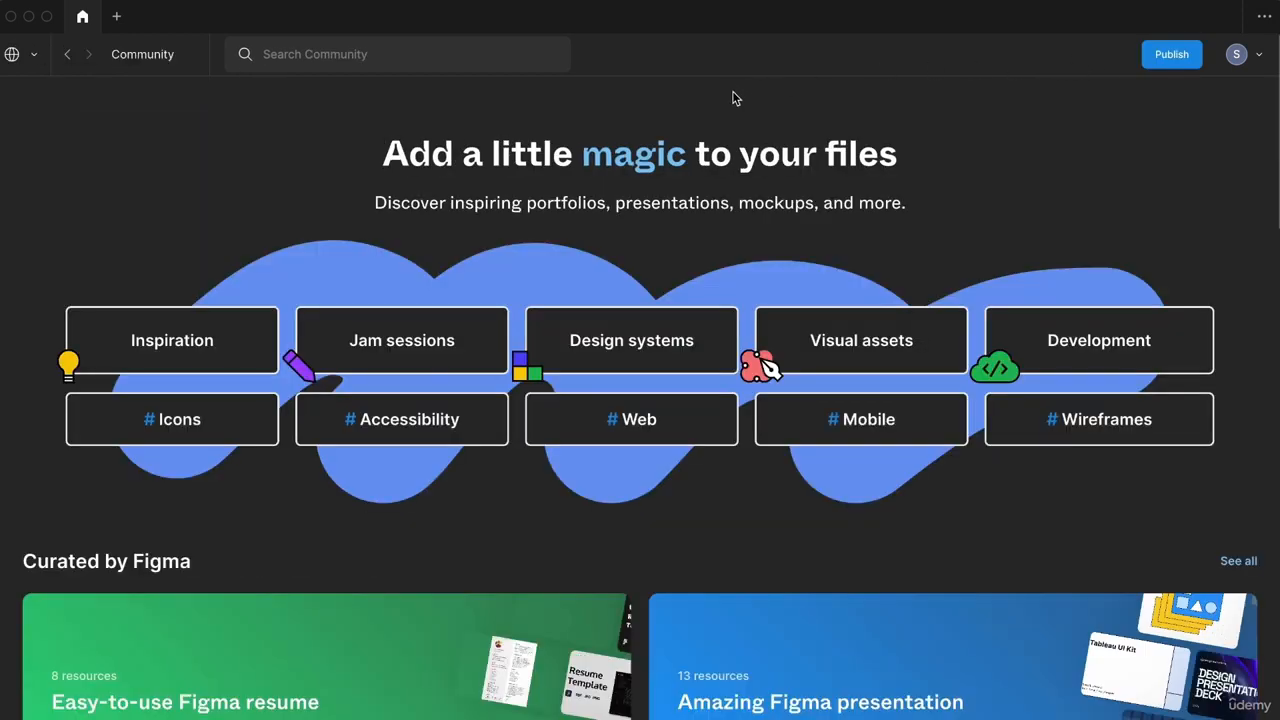
scroll(732, 97, "down", 2)
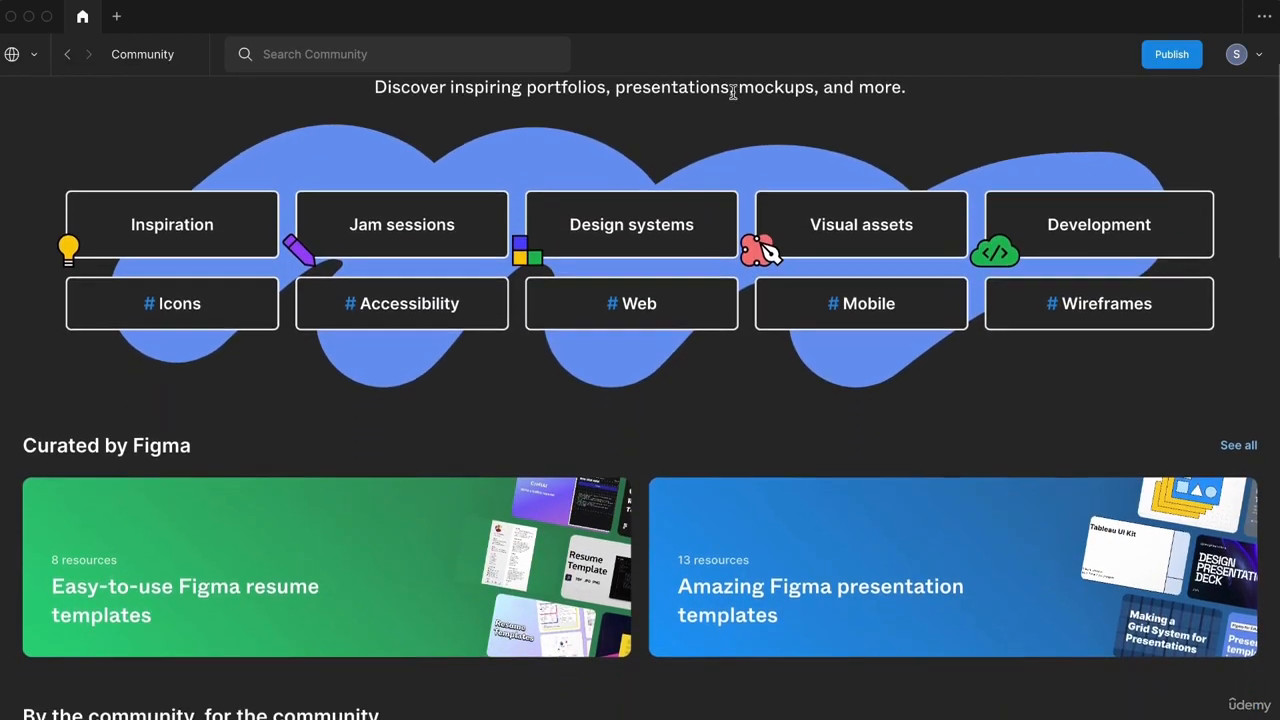
scroll(732, 92, "down", 5)
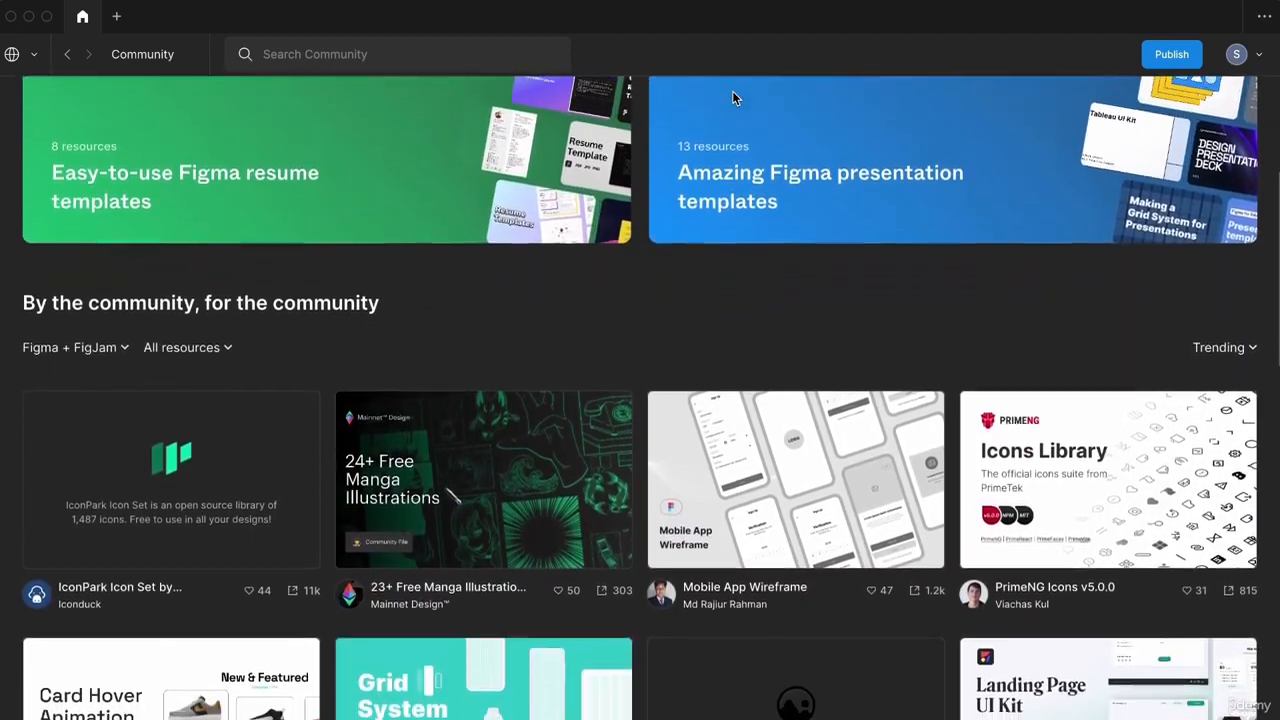
scroll(733, 96, "down", 4)
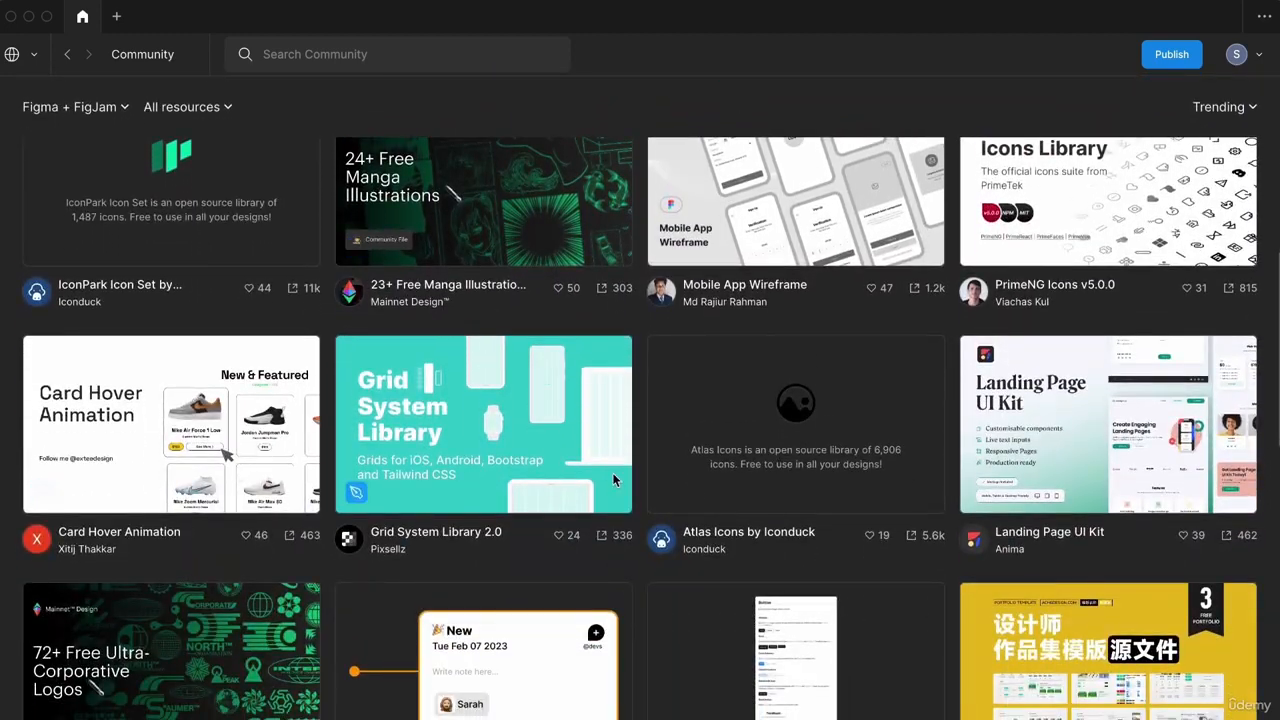
scroll(877, 472, "down", 4)
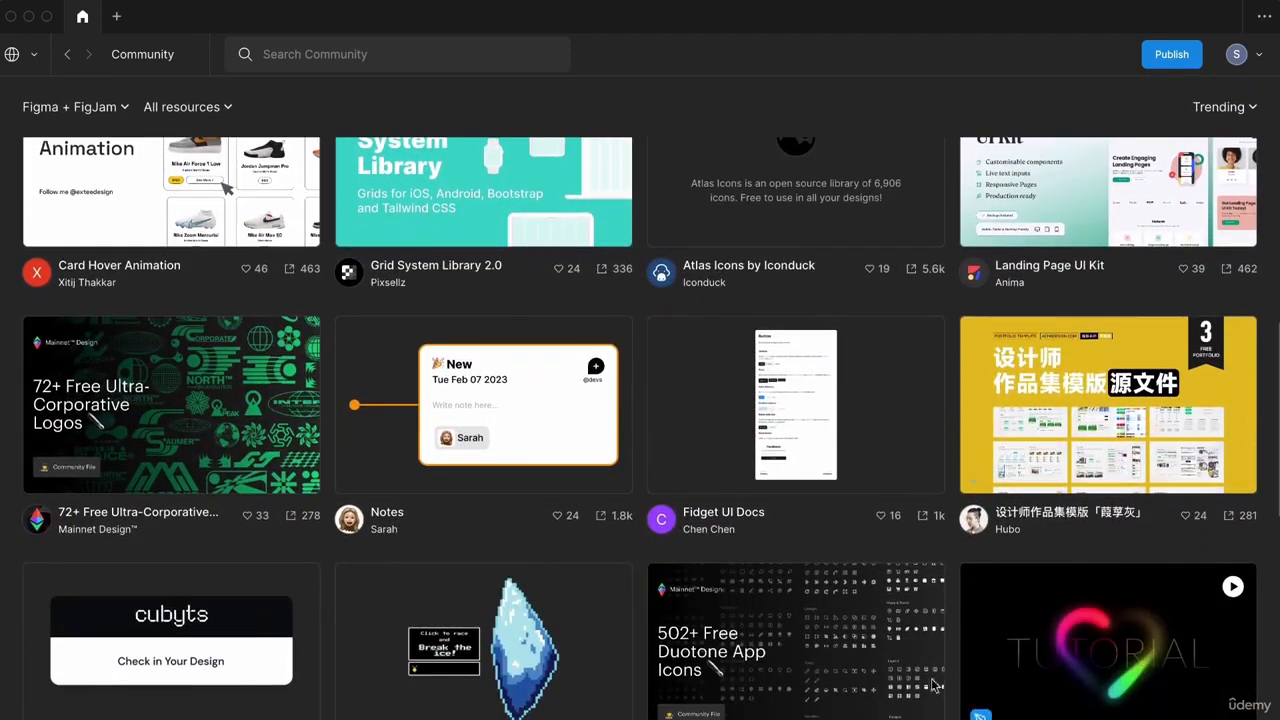
scroll(371, 669, "down", 5)
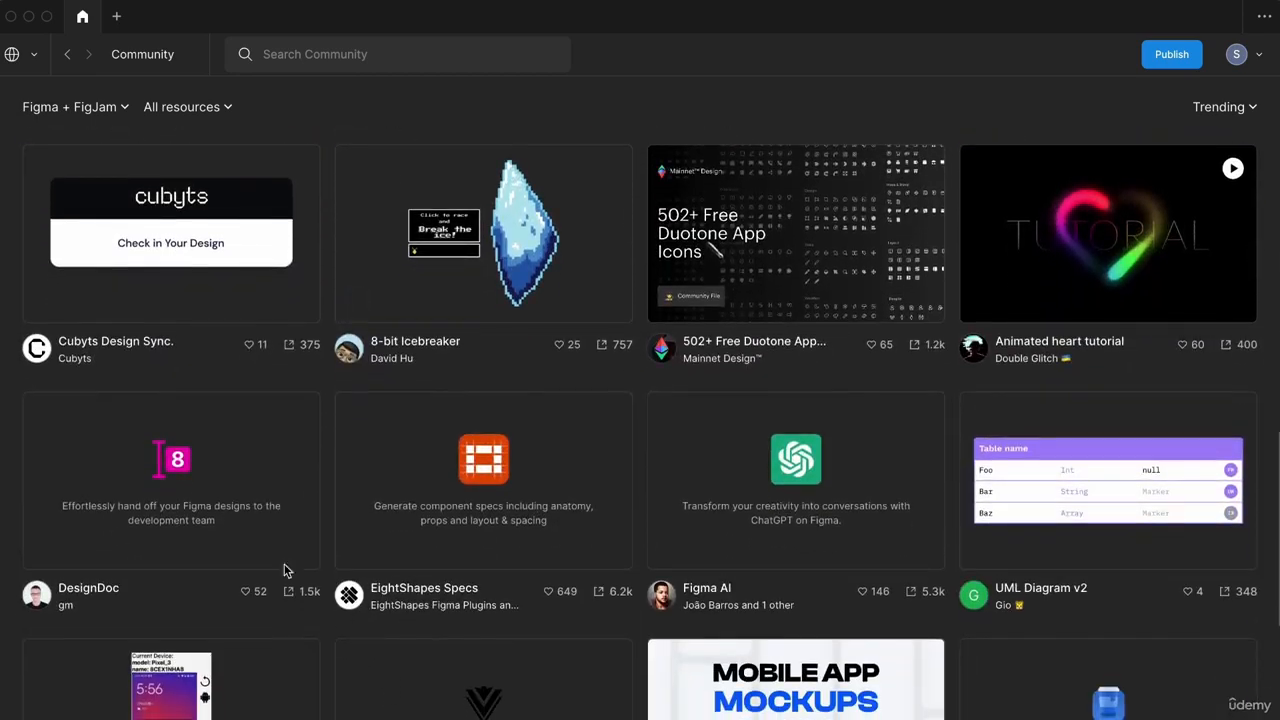
scroll(1005, 550, "down", 3)
scroll(1005, 550, "down", 4)
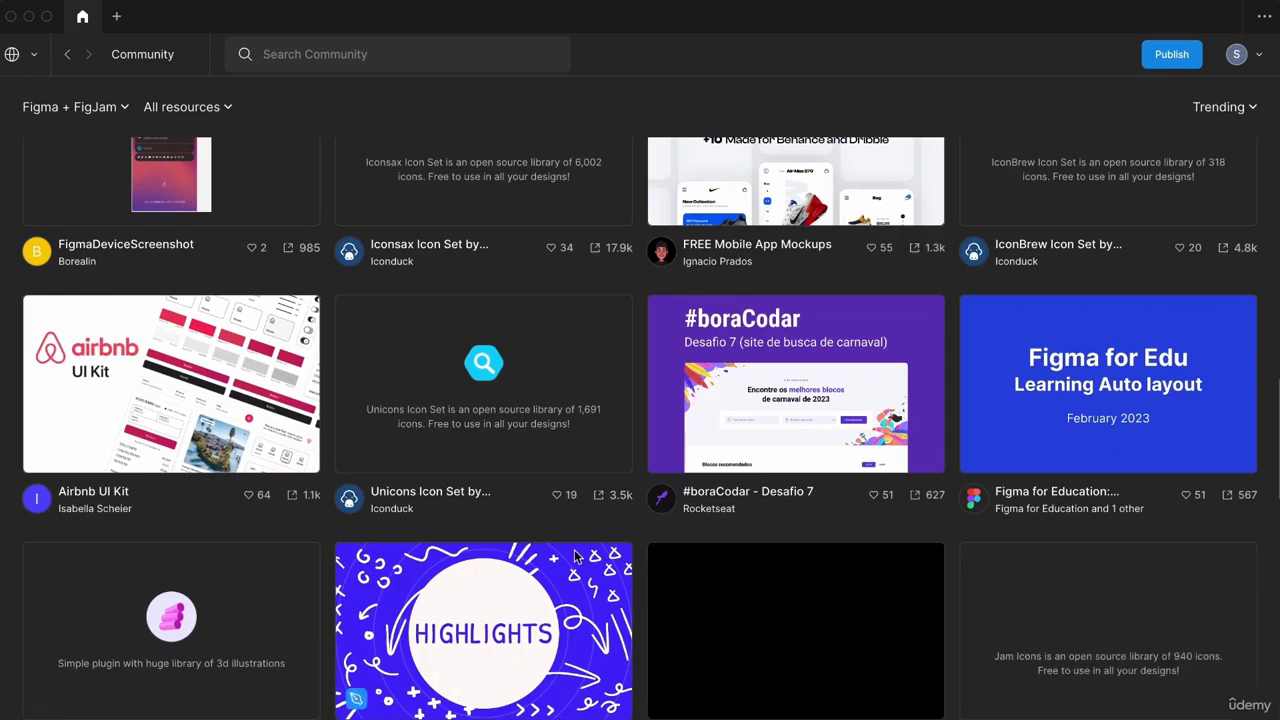
scroll(903, 454, "down", 7)
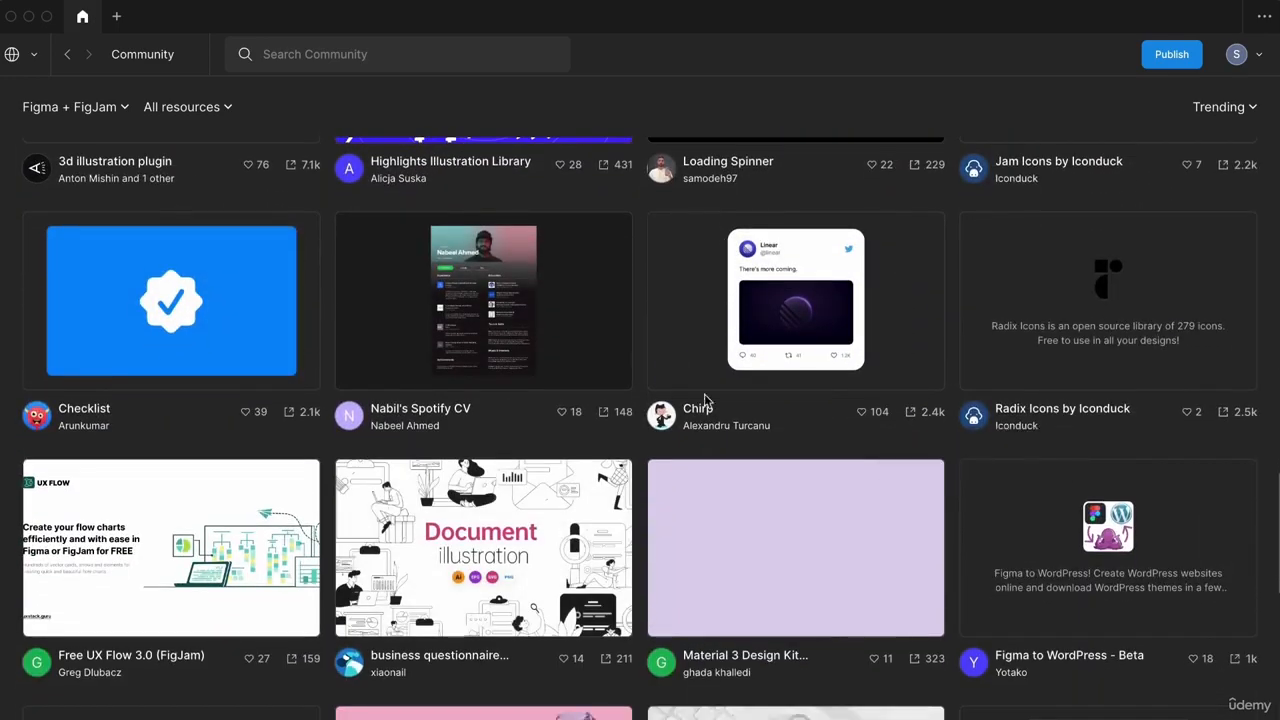
scroll(820, 406, "up", 15)
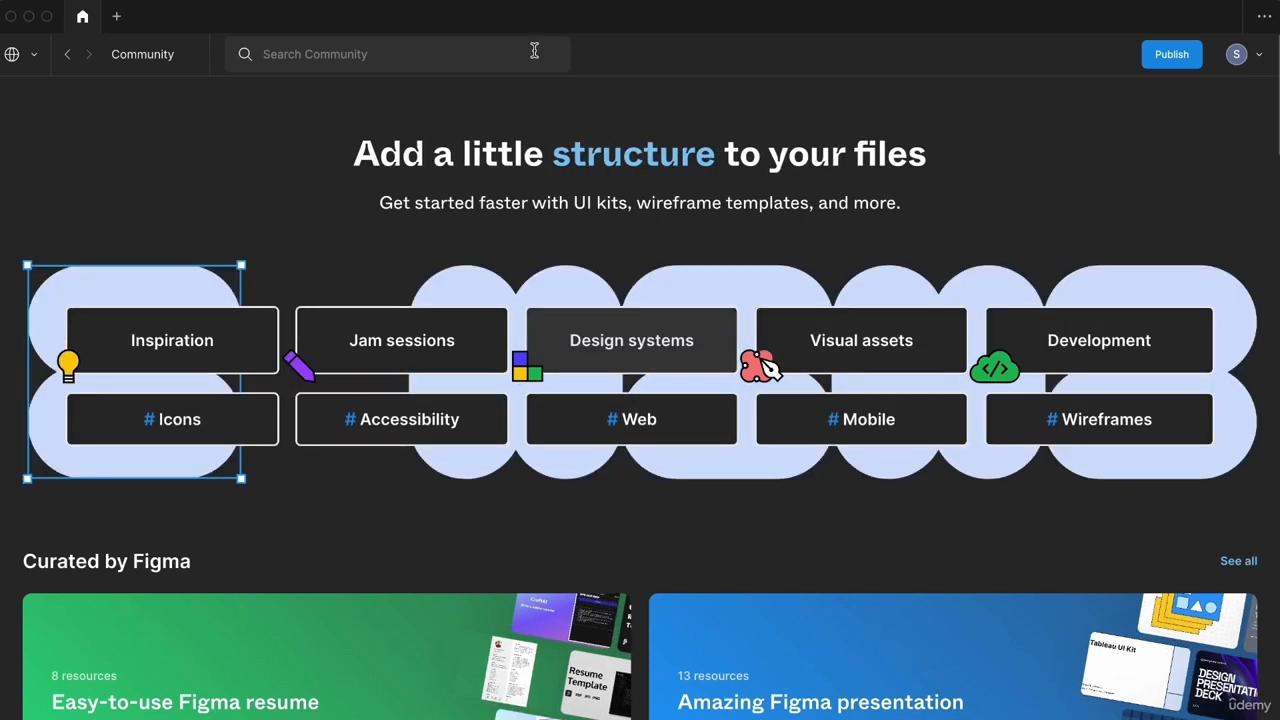
Step: Search the Community for 'landing page' and scroll through the results
left_click(451, 52)
type("ianding page")
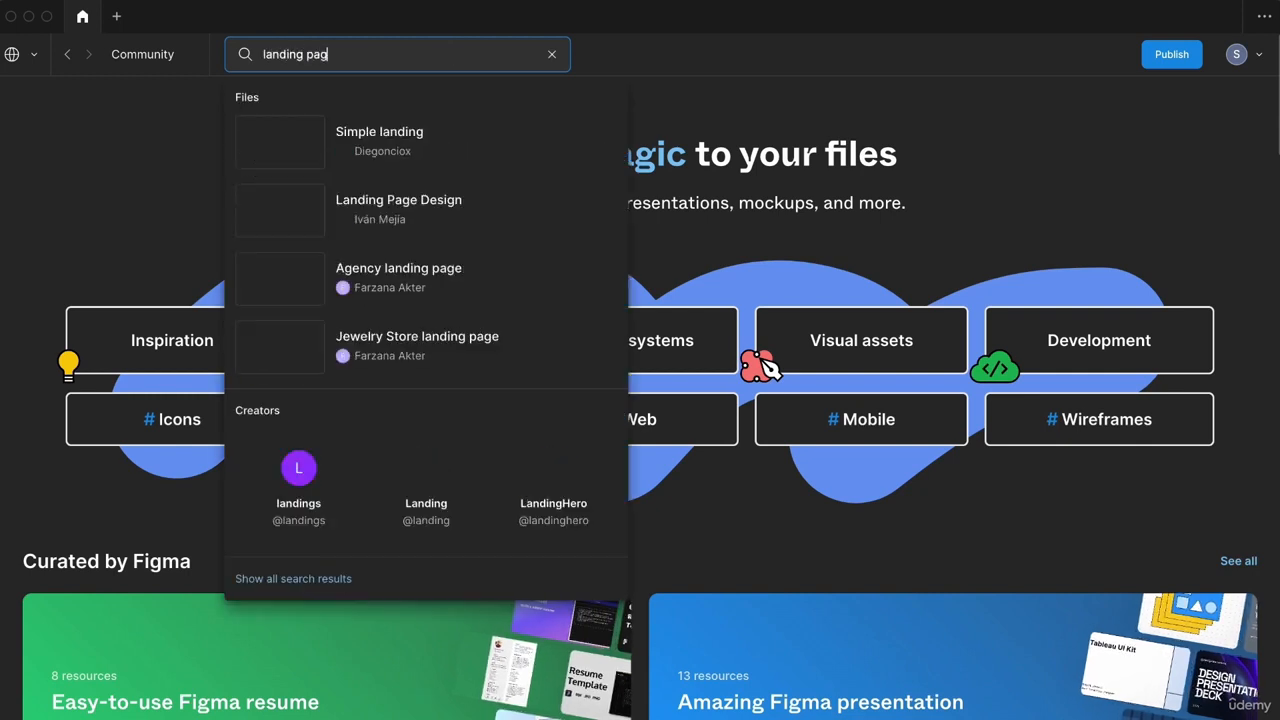
key("Return")
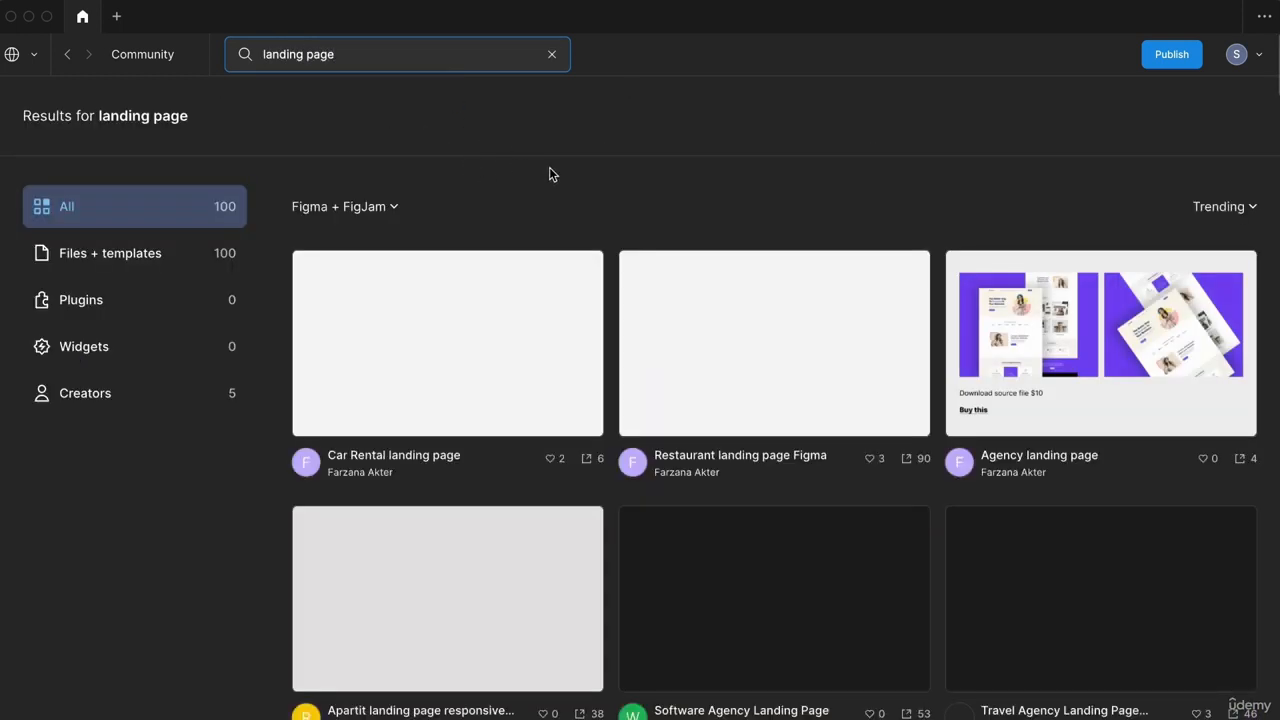
scroll(643, 420, "down", 5)
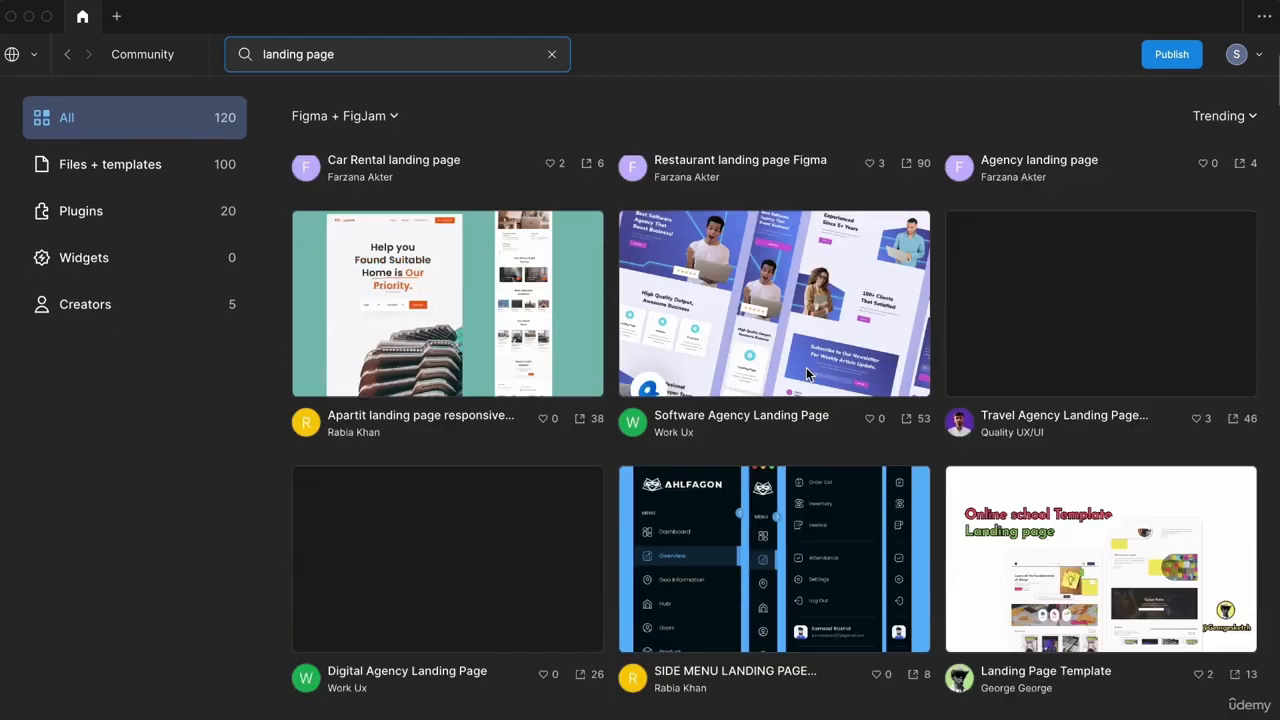
scroll(771, 467, "down", 4)
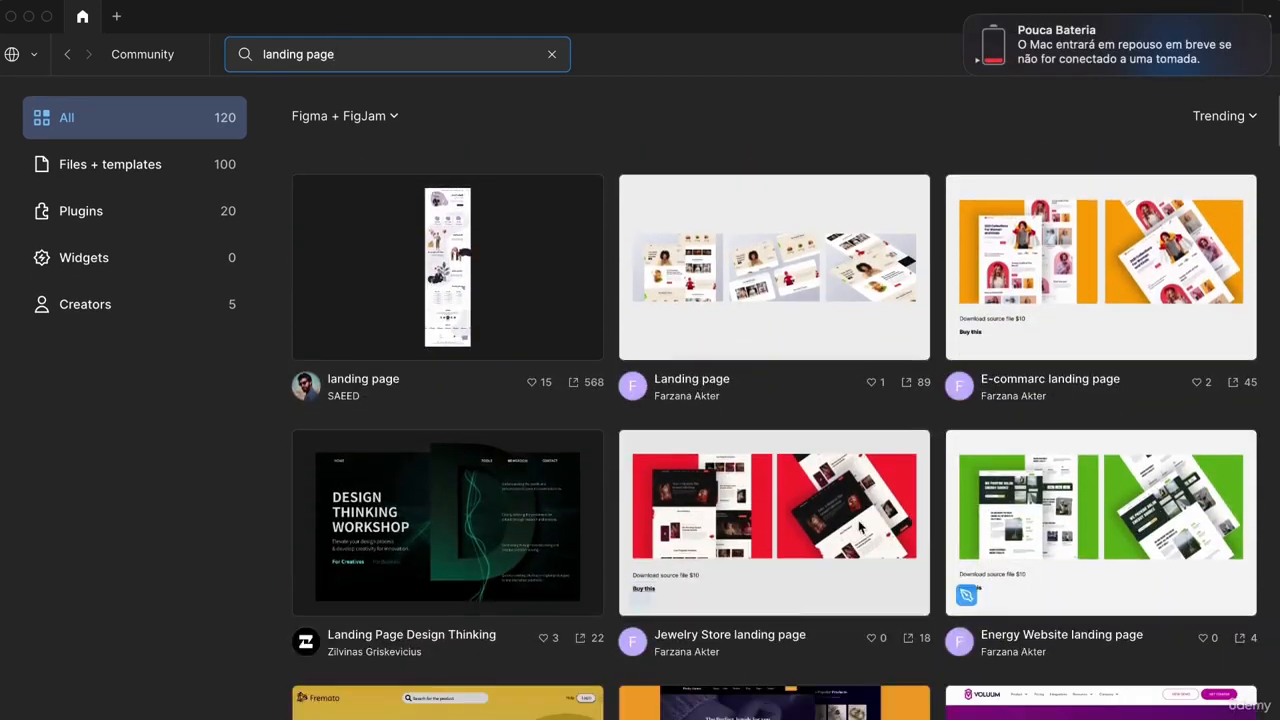
scroll(787, 569, "down", 2)
scroll(786, 569, "down", 3)
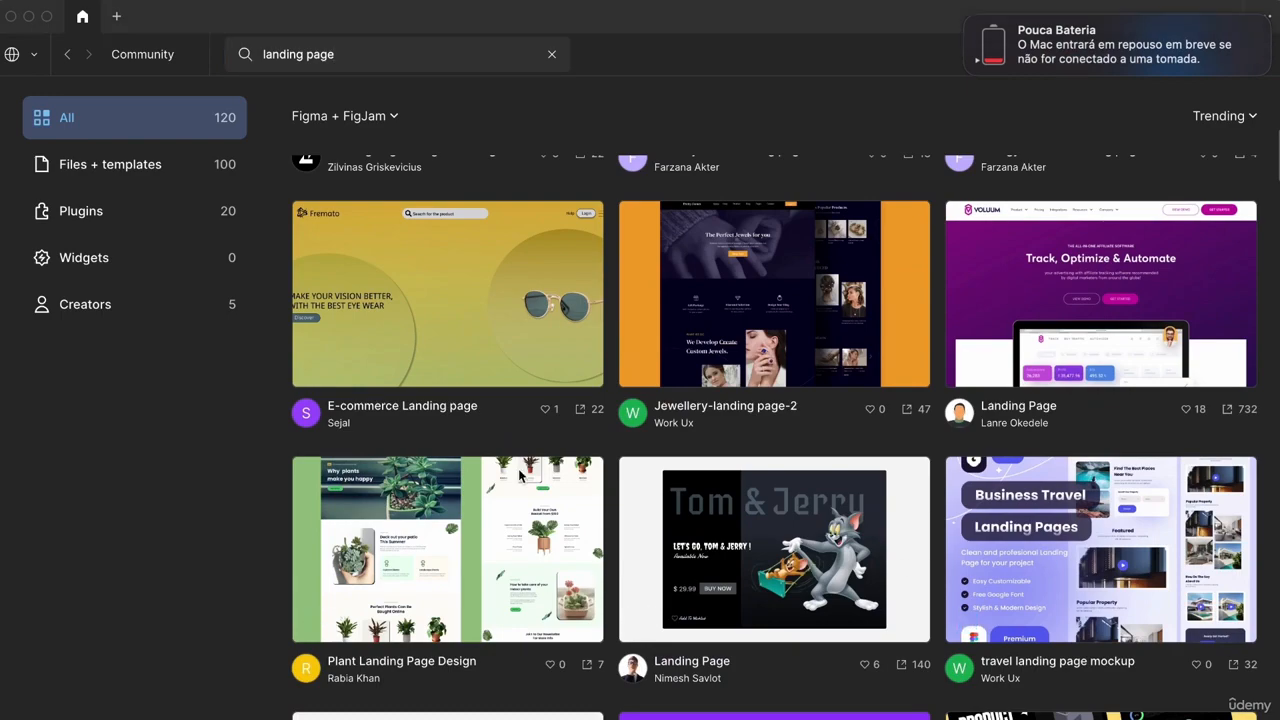
scroll(994, 477, "down", 5)
scroll(852, 548, "down", 1)
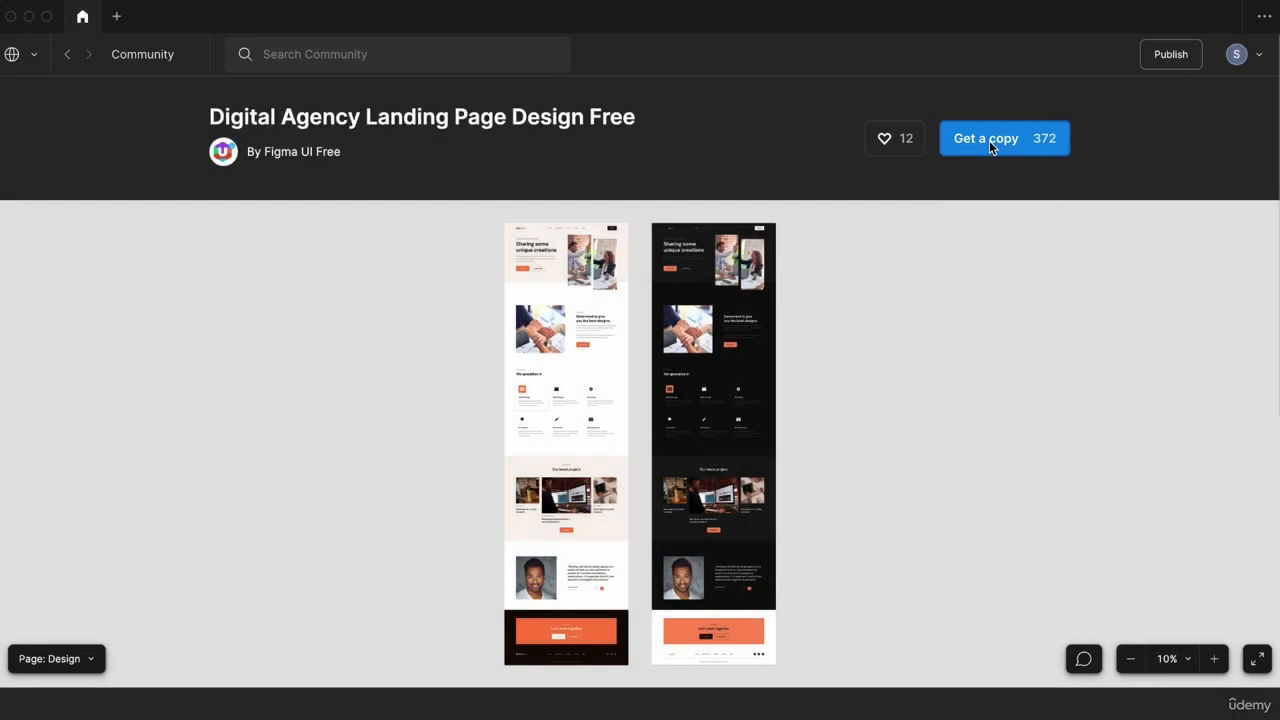
Step: Get a copy of the Digital Agency landing page and post a 'Thank you!!' comment
left_click(989, 140)
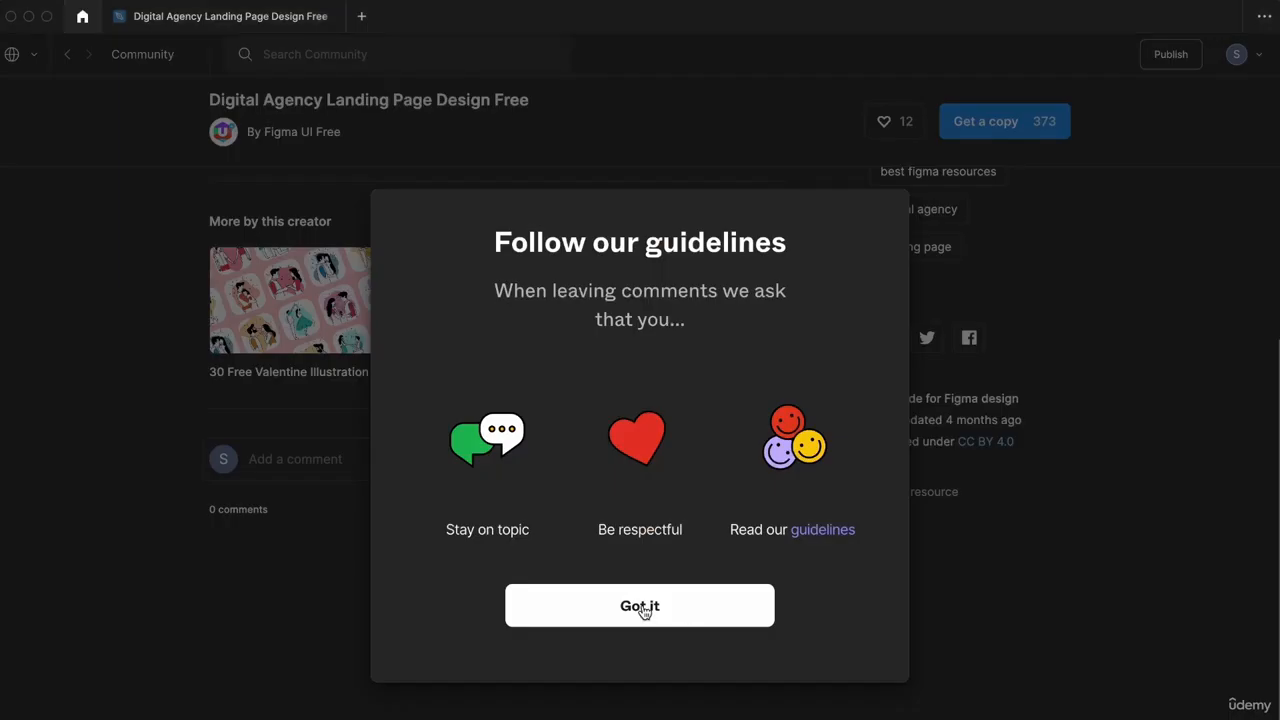
left_click(646, 606)
type("Thank you!!")
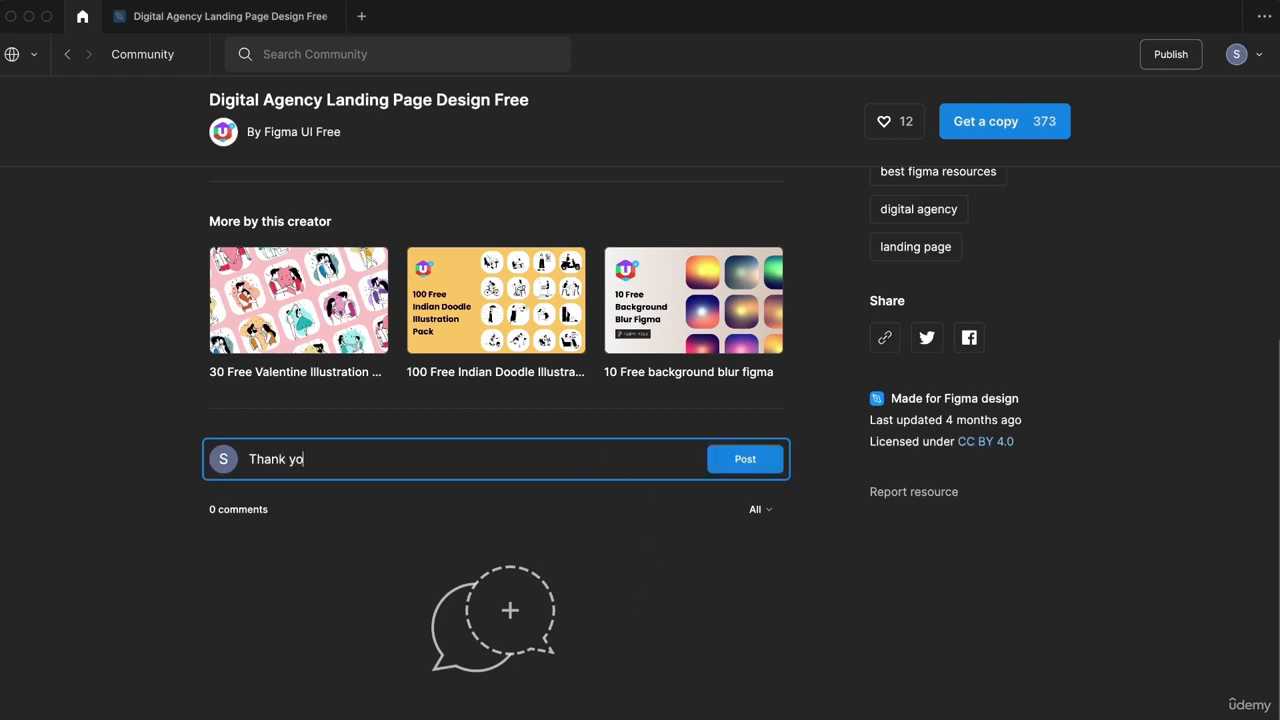
left_click(745, 459)
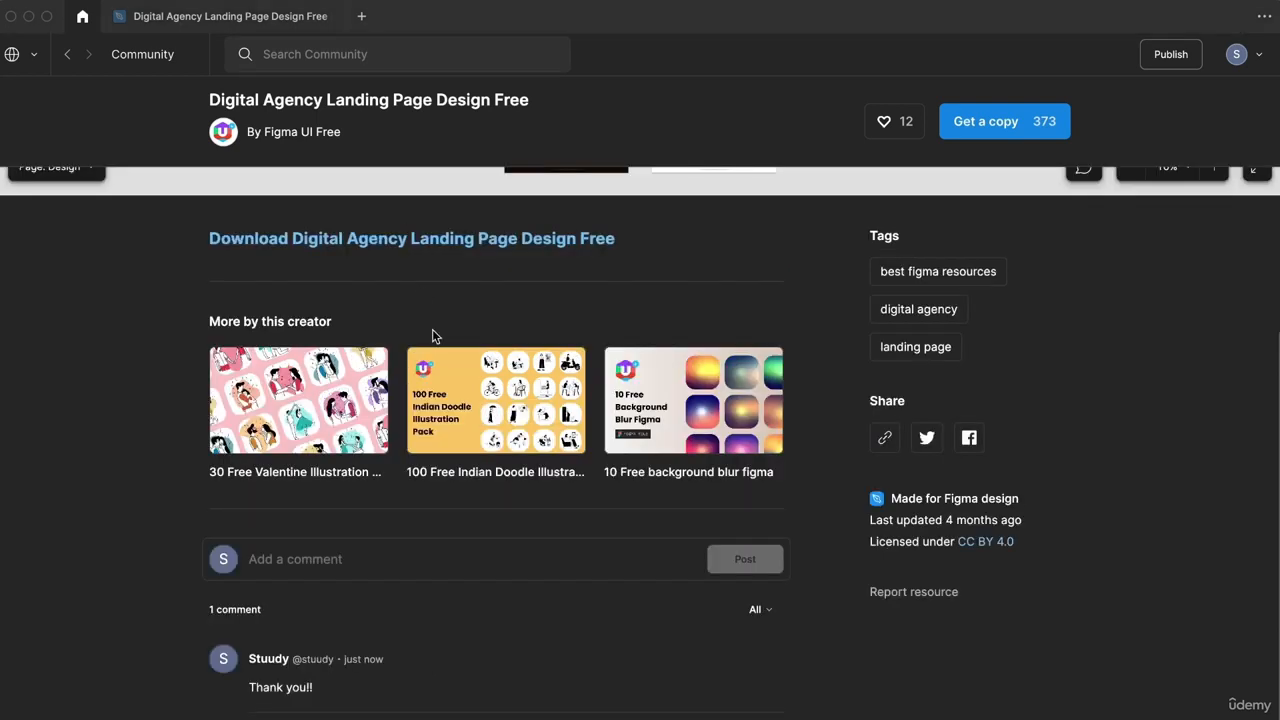
Step: Like the Digital Agency landing page file, raising its like count to 13
scroll(462, 429, "up", 3)
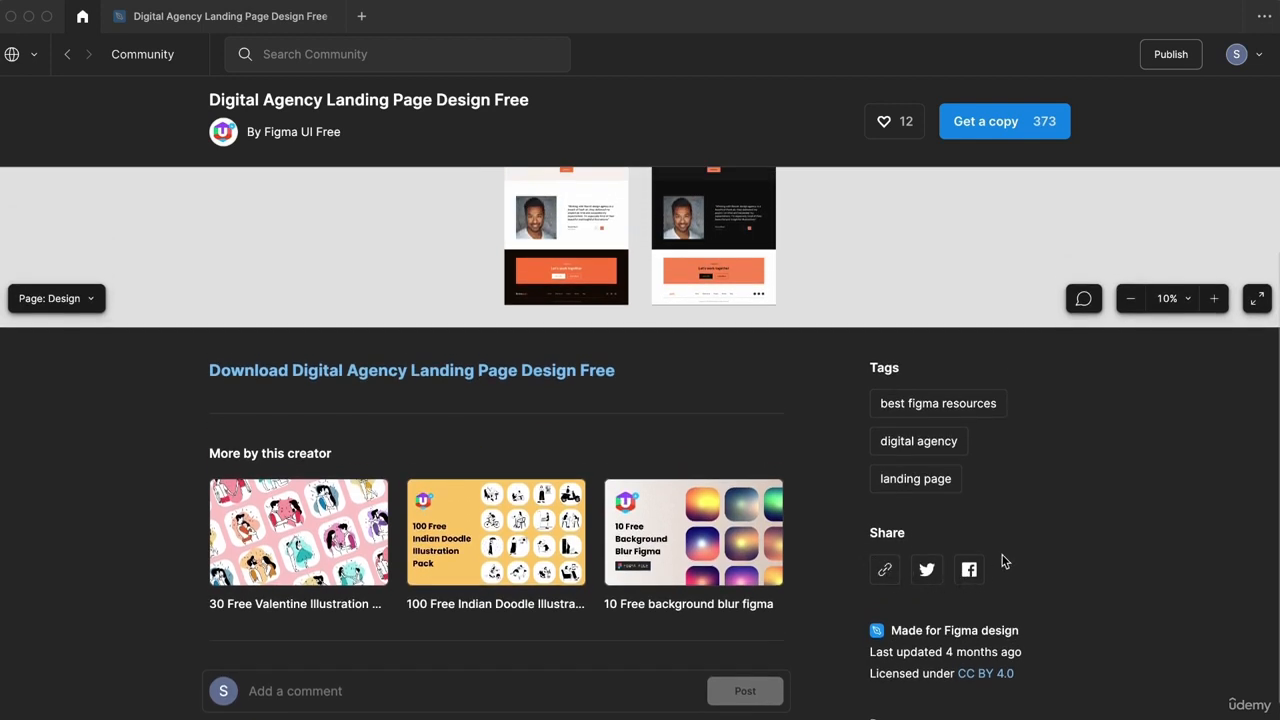
scroll(1005, 562, "up", 5)
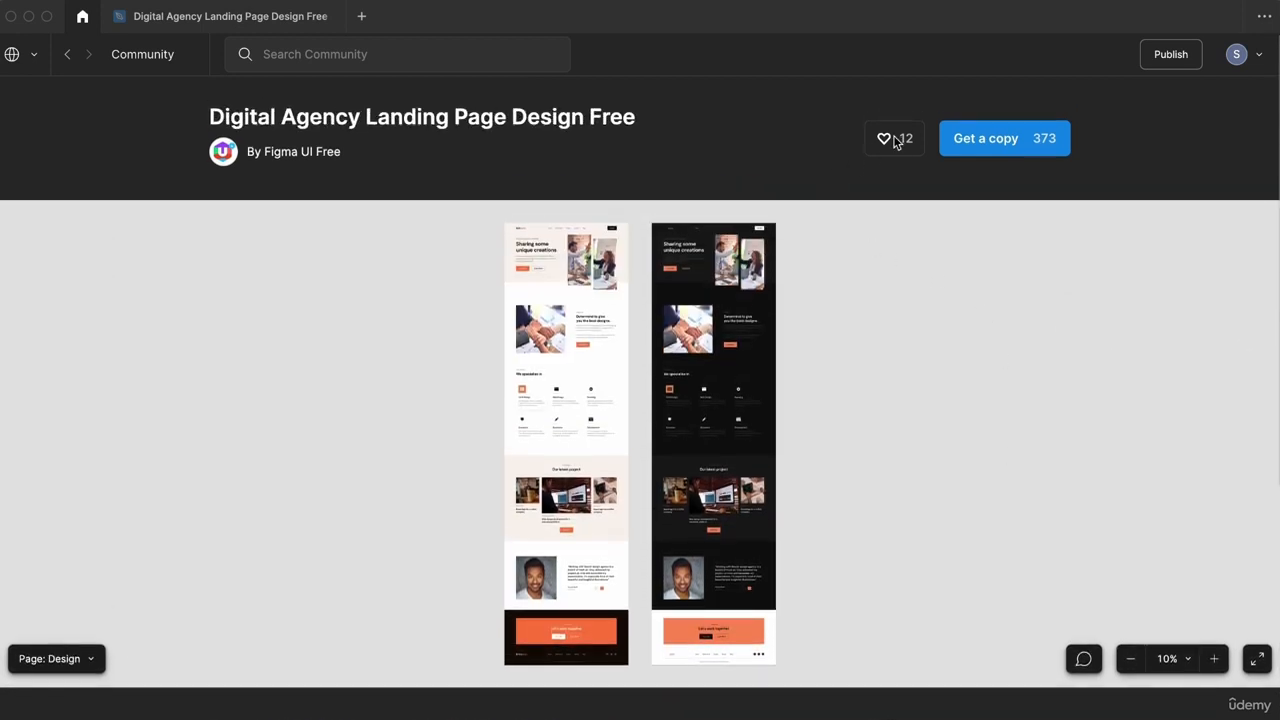
left_click(902, 140)
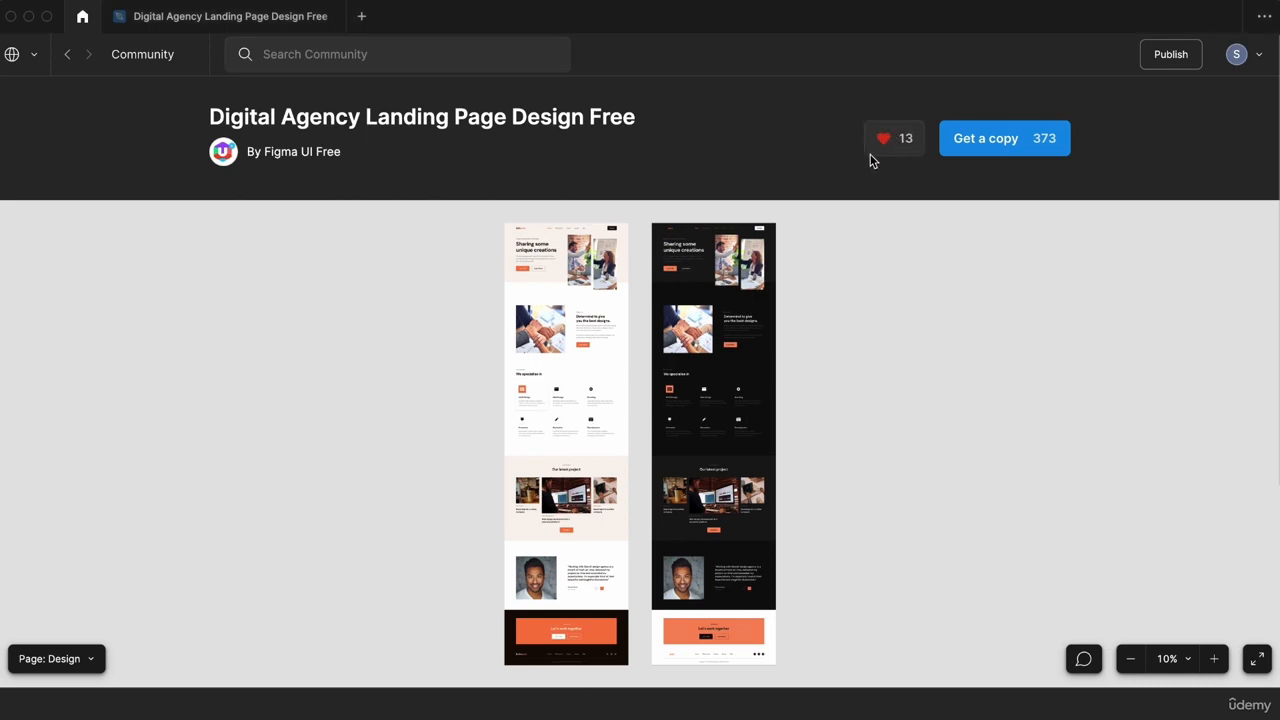
scroll(457, 151, "down", 1)
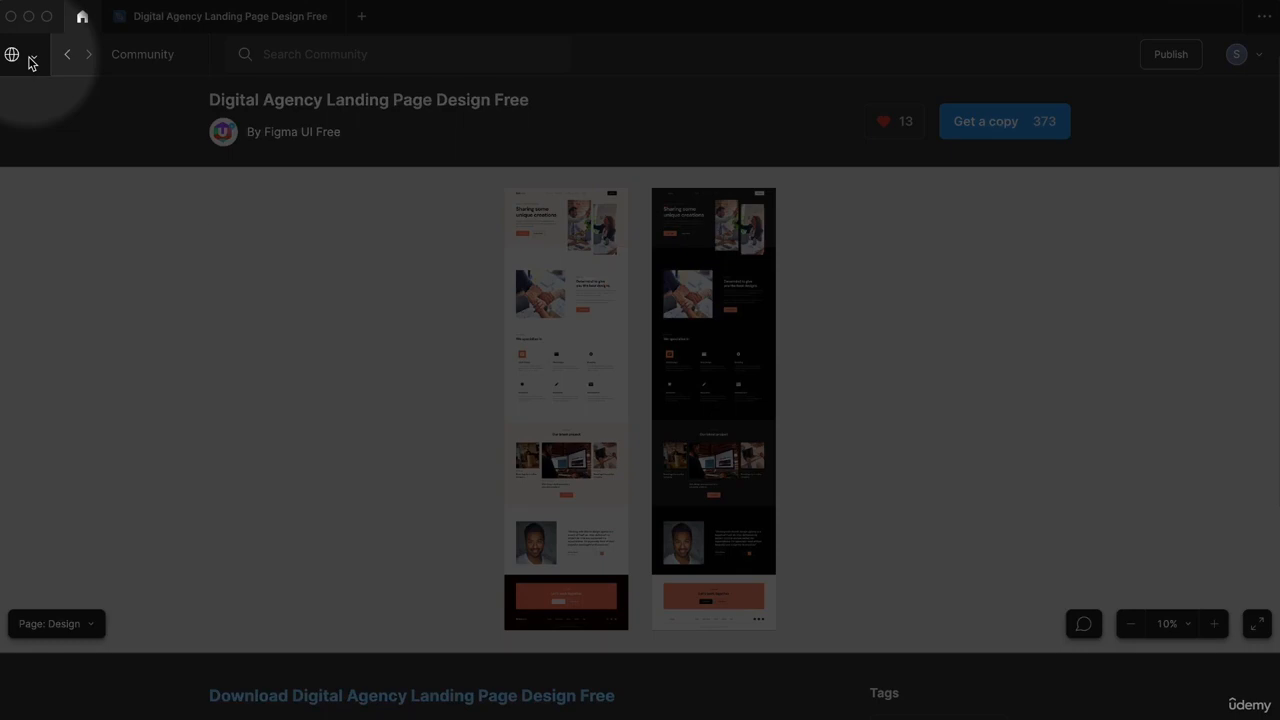
left_click(34, 56)
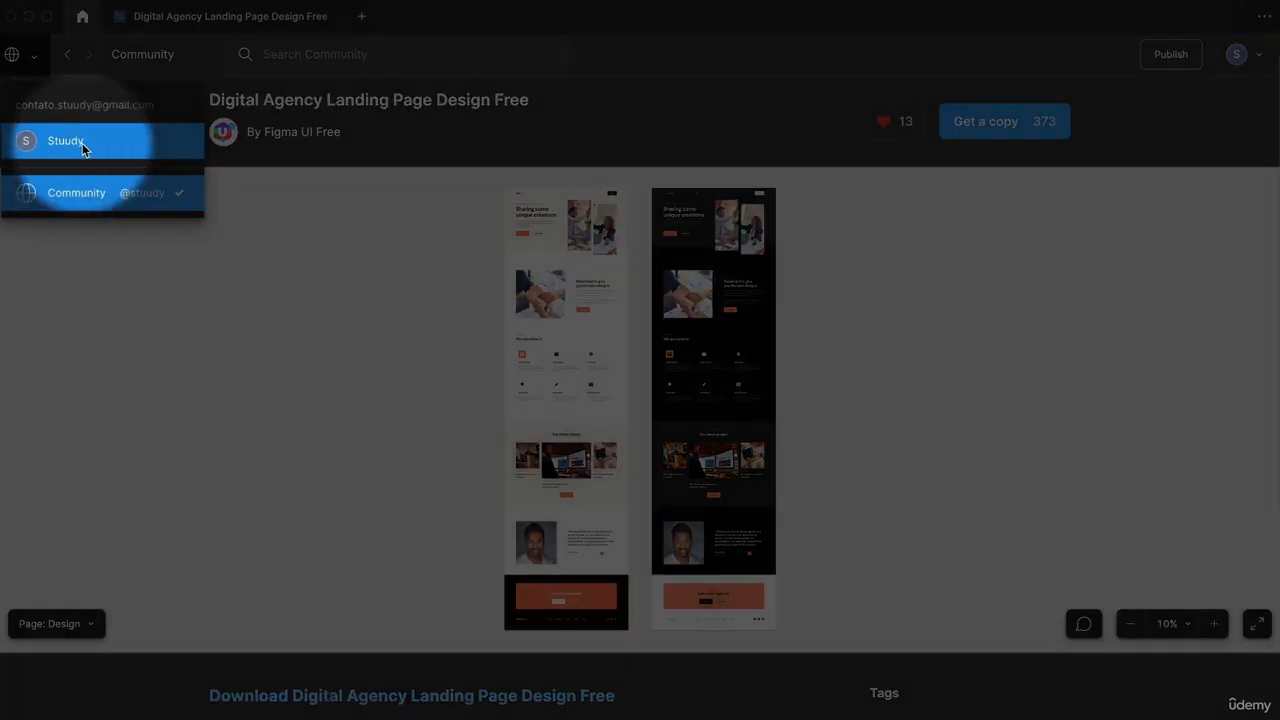
Step: Switch to the team account and create a new blank design file in Drafts
left_click(80, 143)
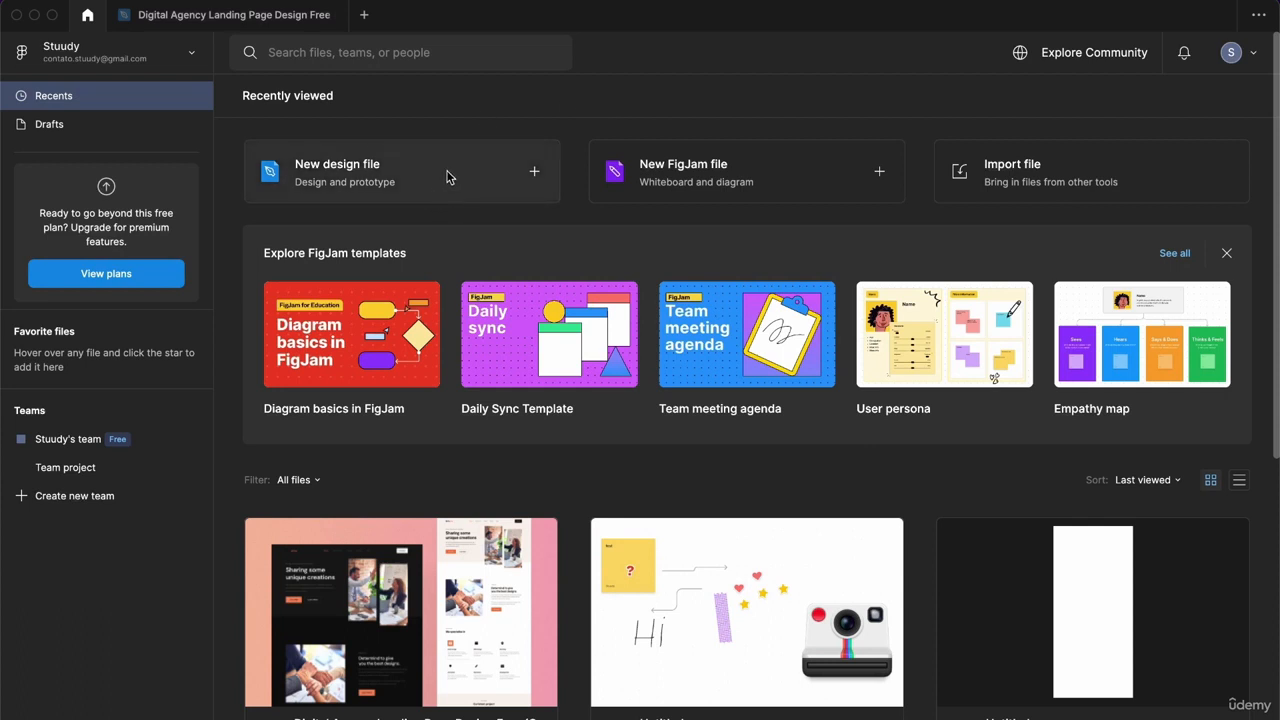
left_click(390, 176)
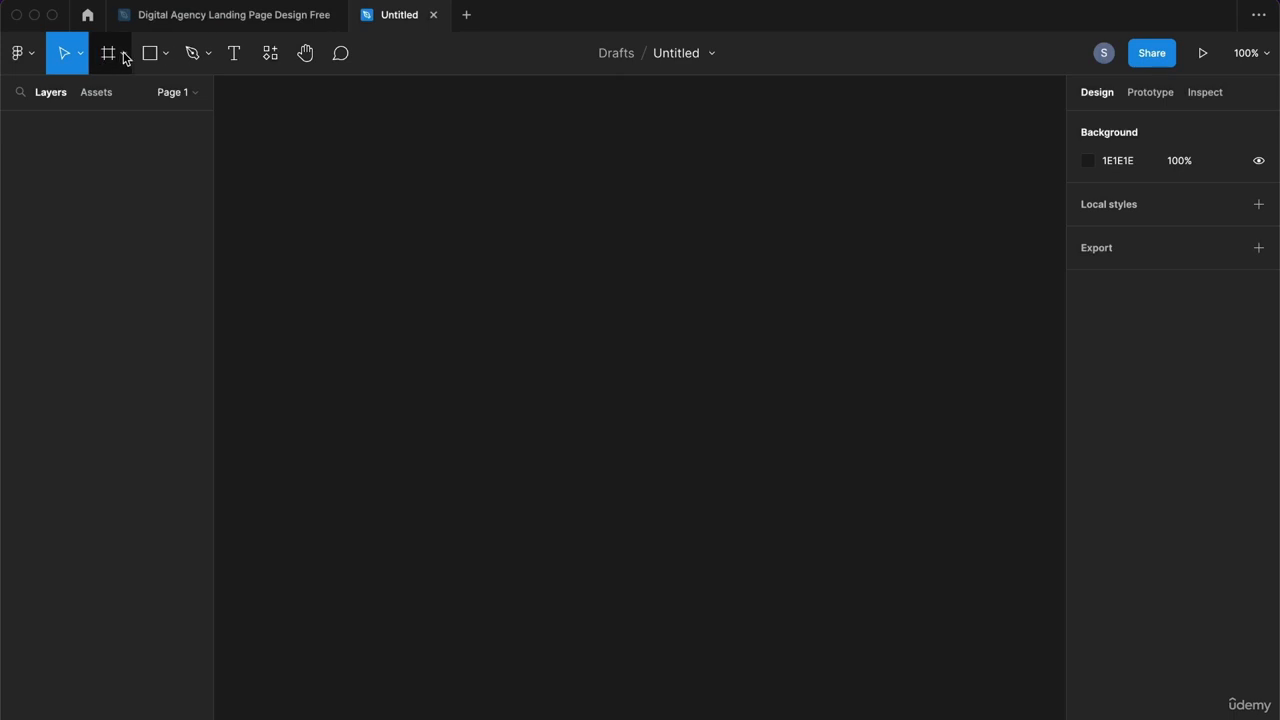
Step: Look through the shape tool and pen/pencil tool dropdowns, then close them
left_click(164, 55)
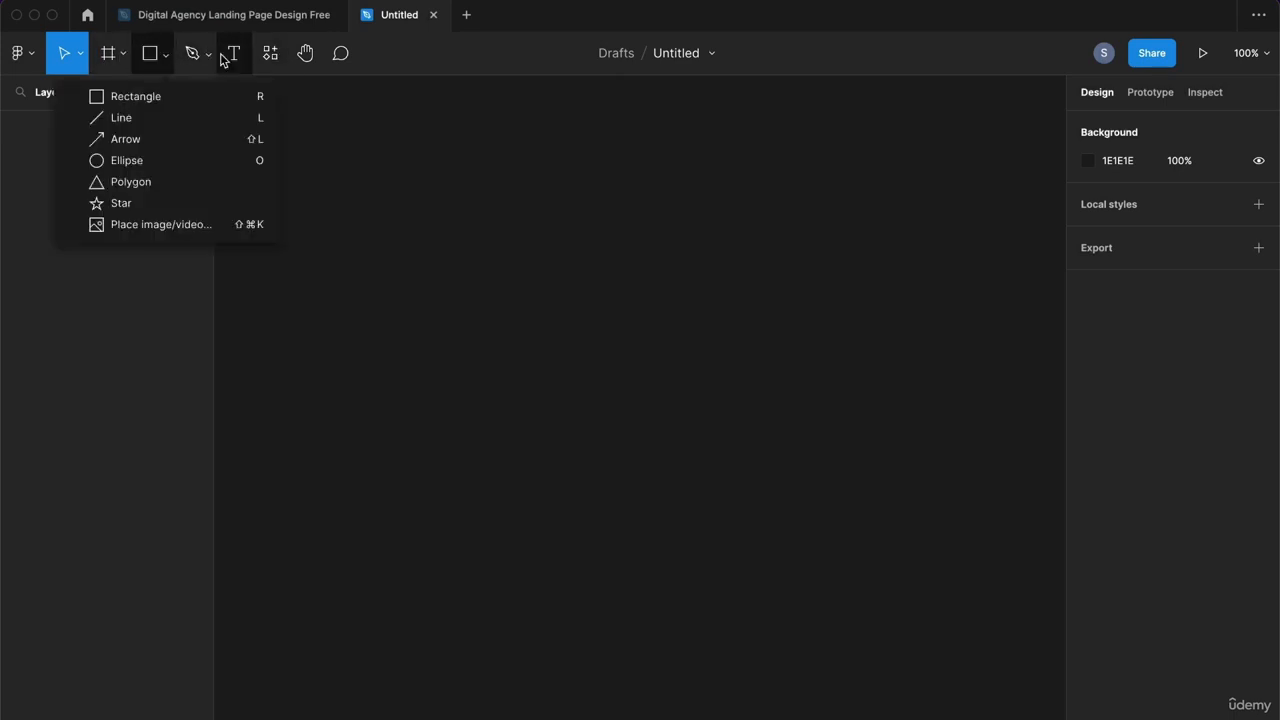
left_click(207, 56)
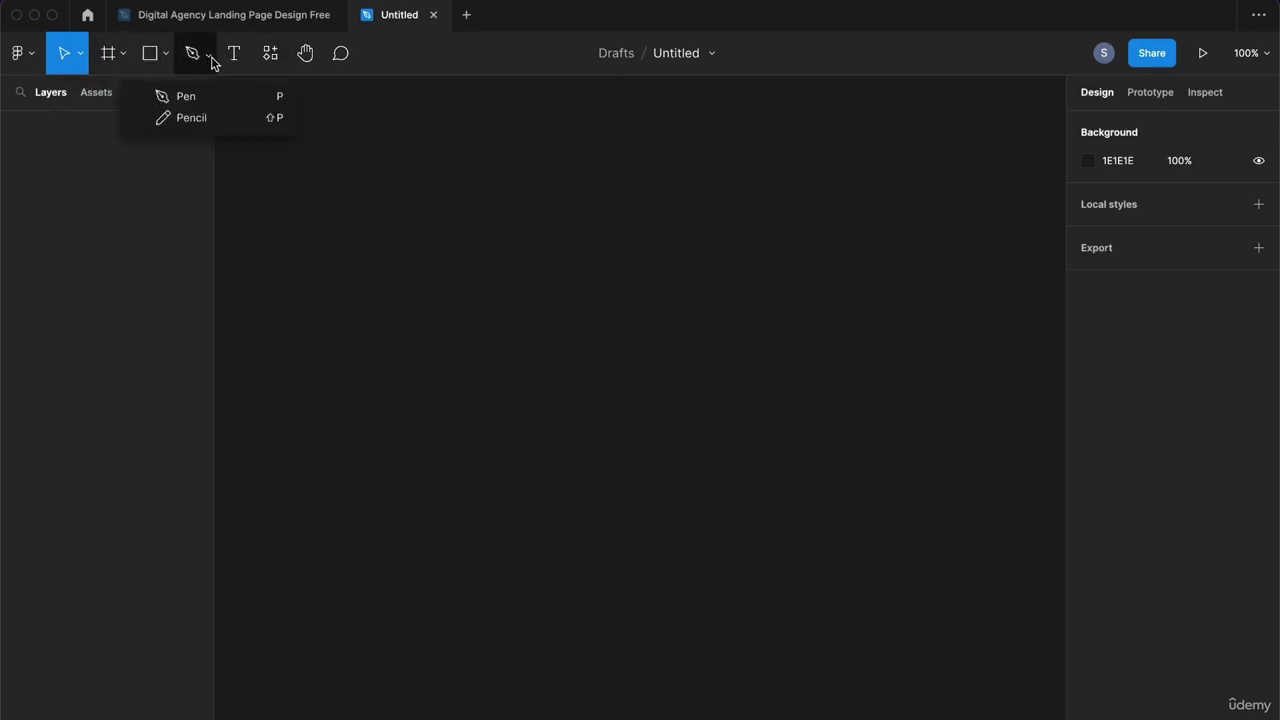
left_click(394, 63)
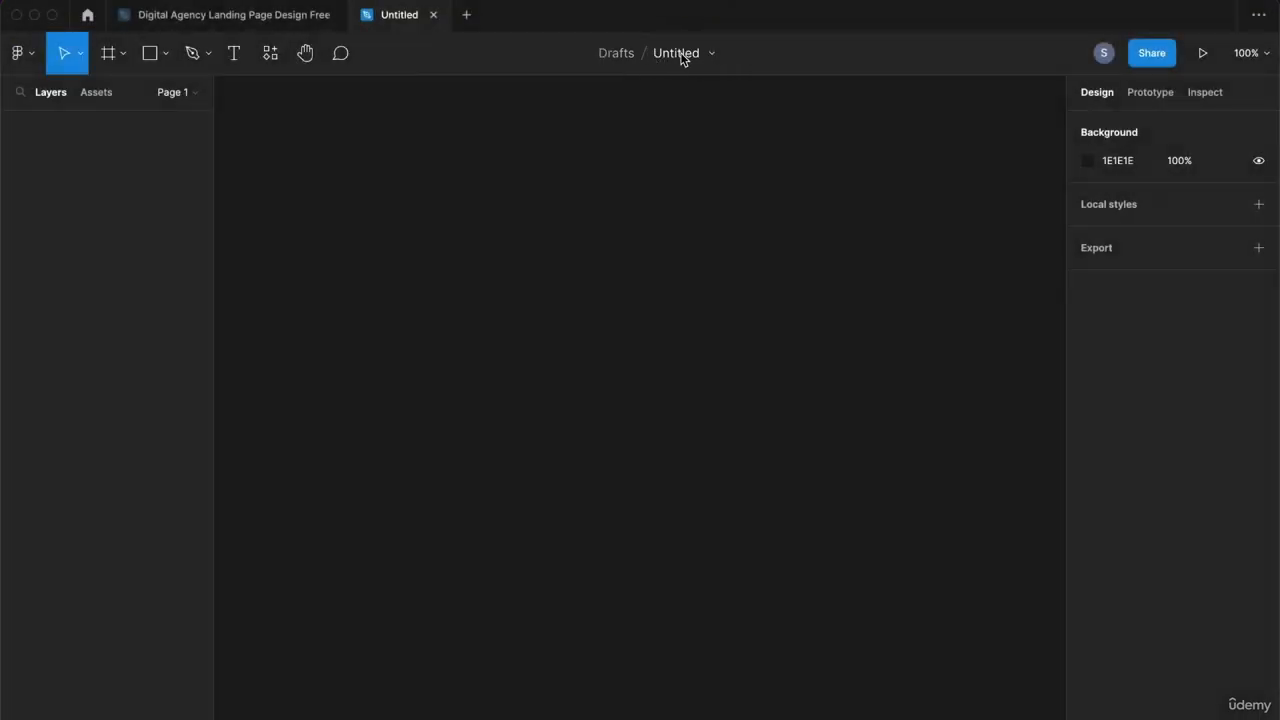
Step: Rename the Untitled file to 'project'
left_click(682, 54)
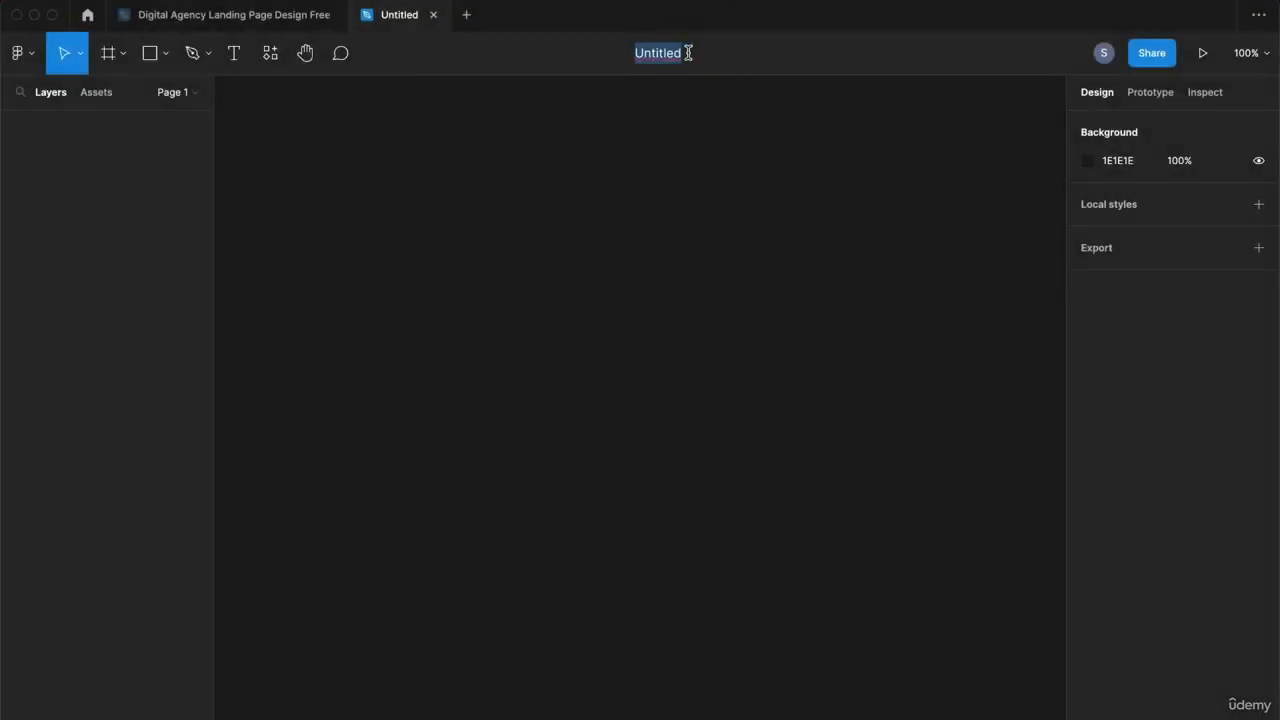
type("project")
key("Return")
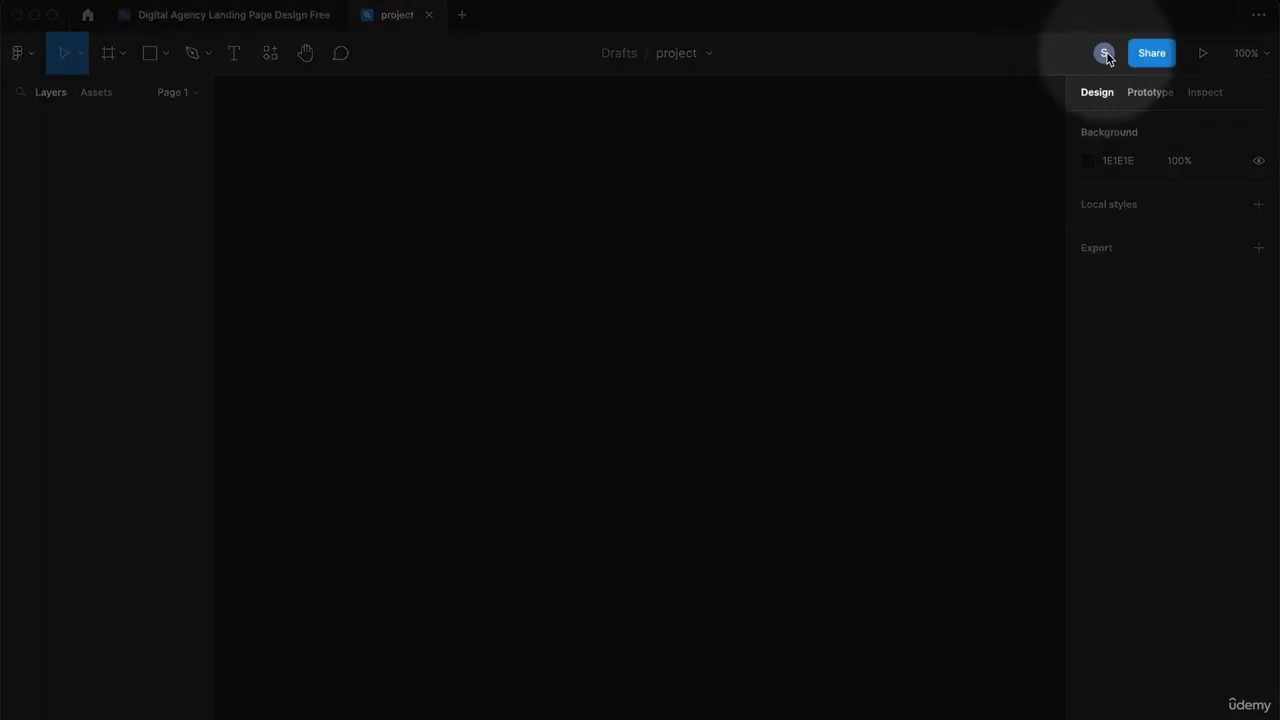
left_click(1105, 53)
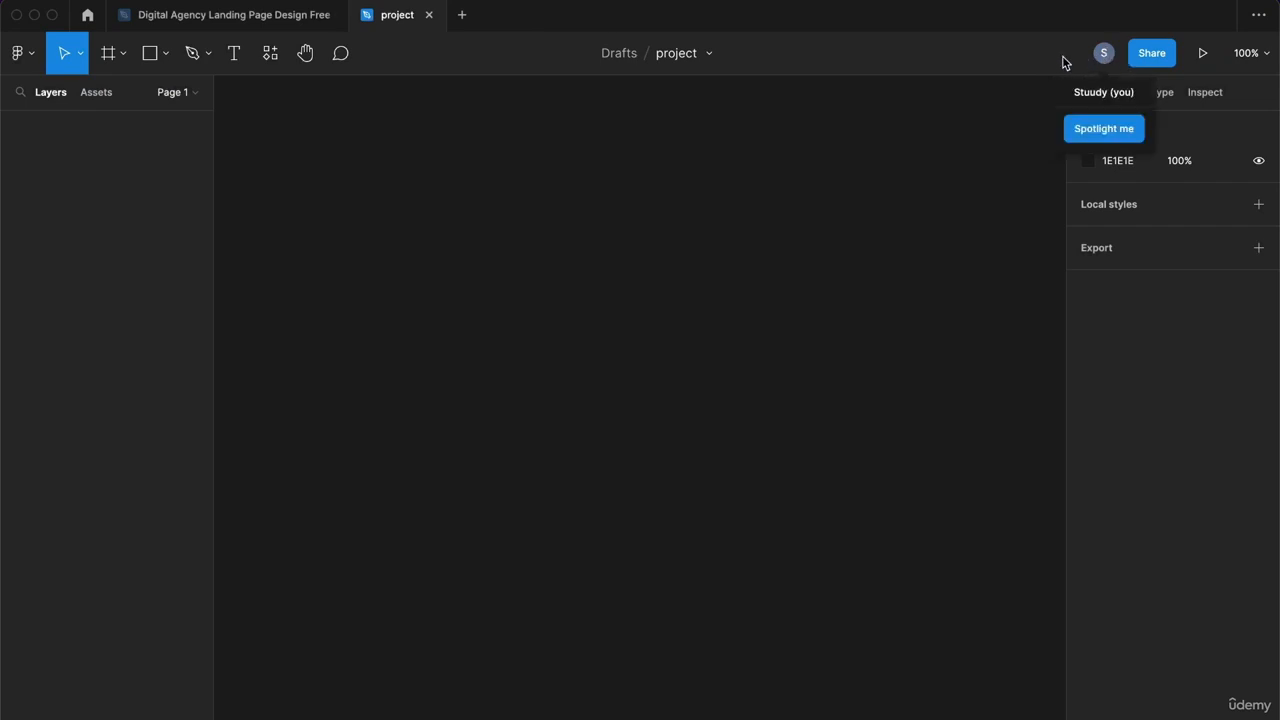
left_click(1154, 55)
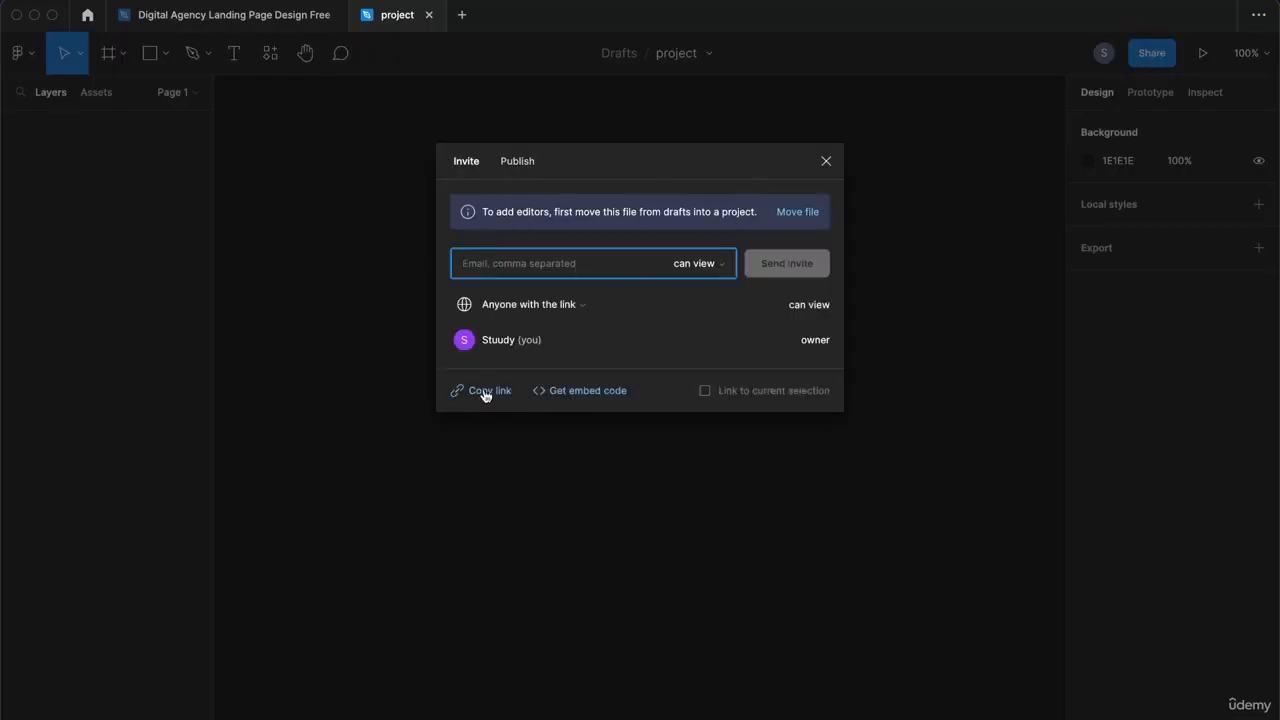
left_click(825, 162)
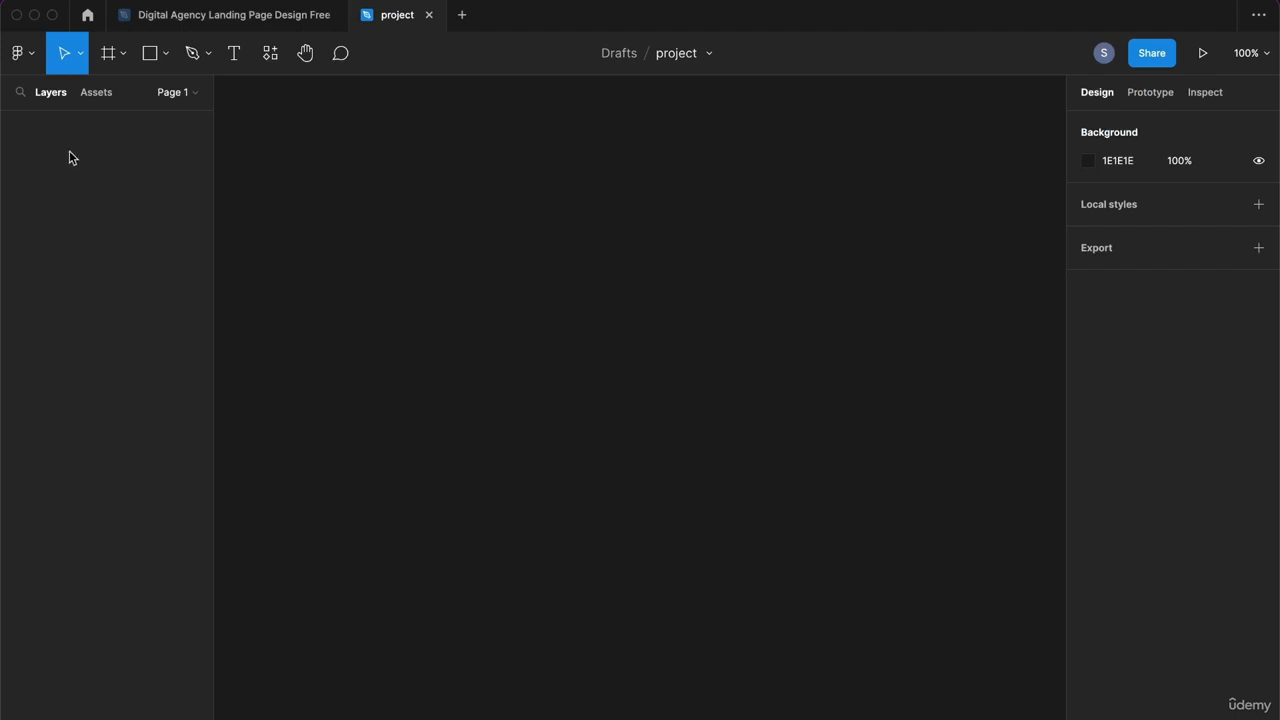
left_click(96, 94)
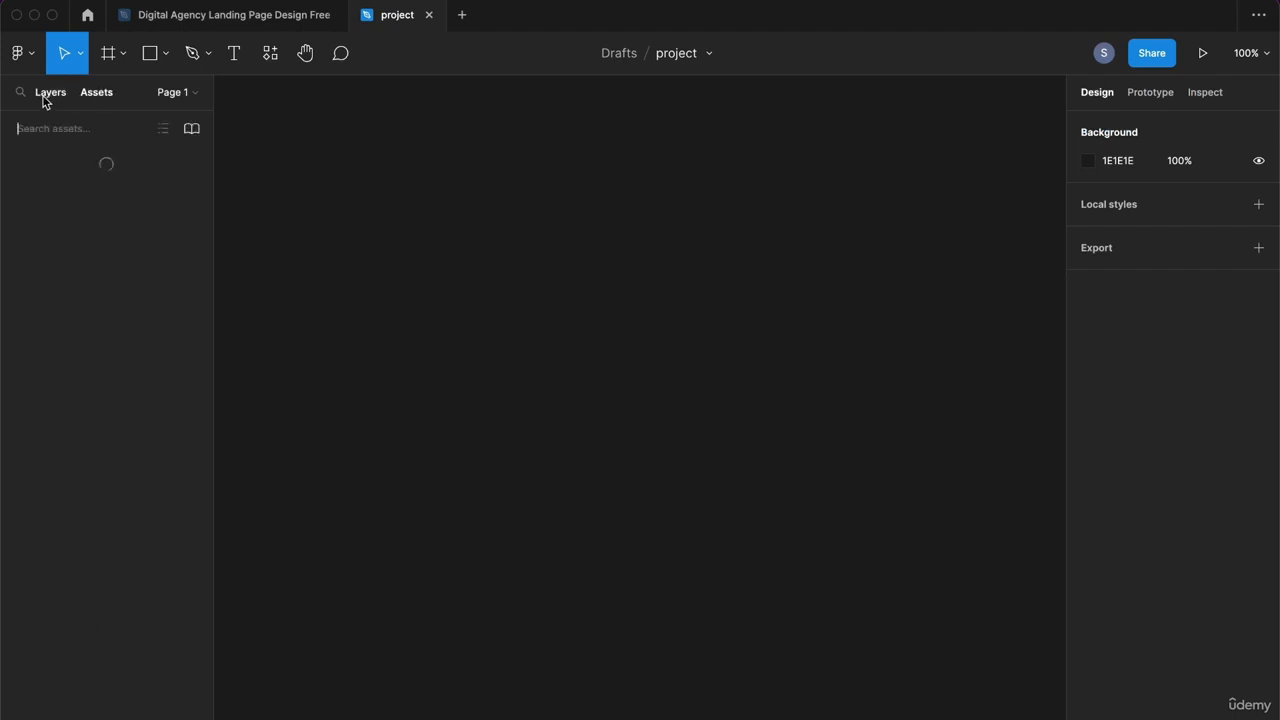
left_click(42, 93)
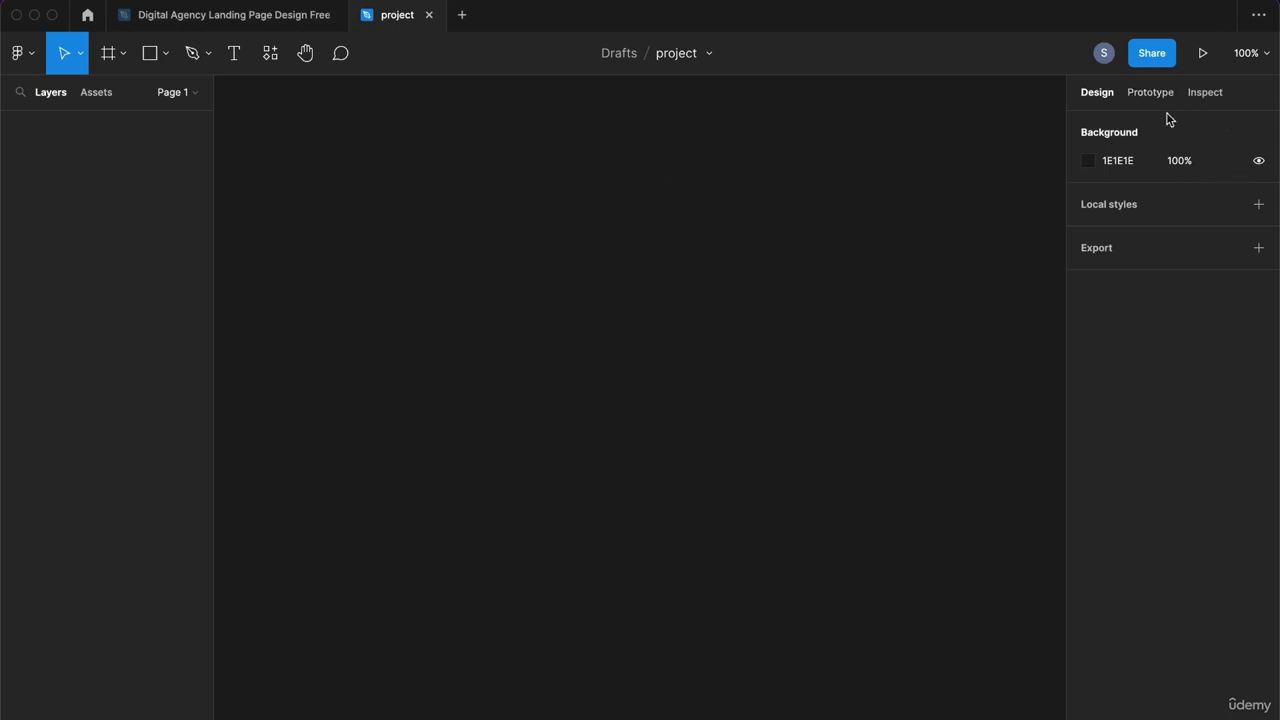
left_click(1256, 204)
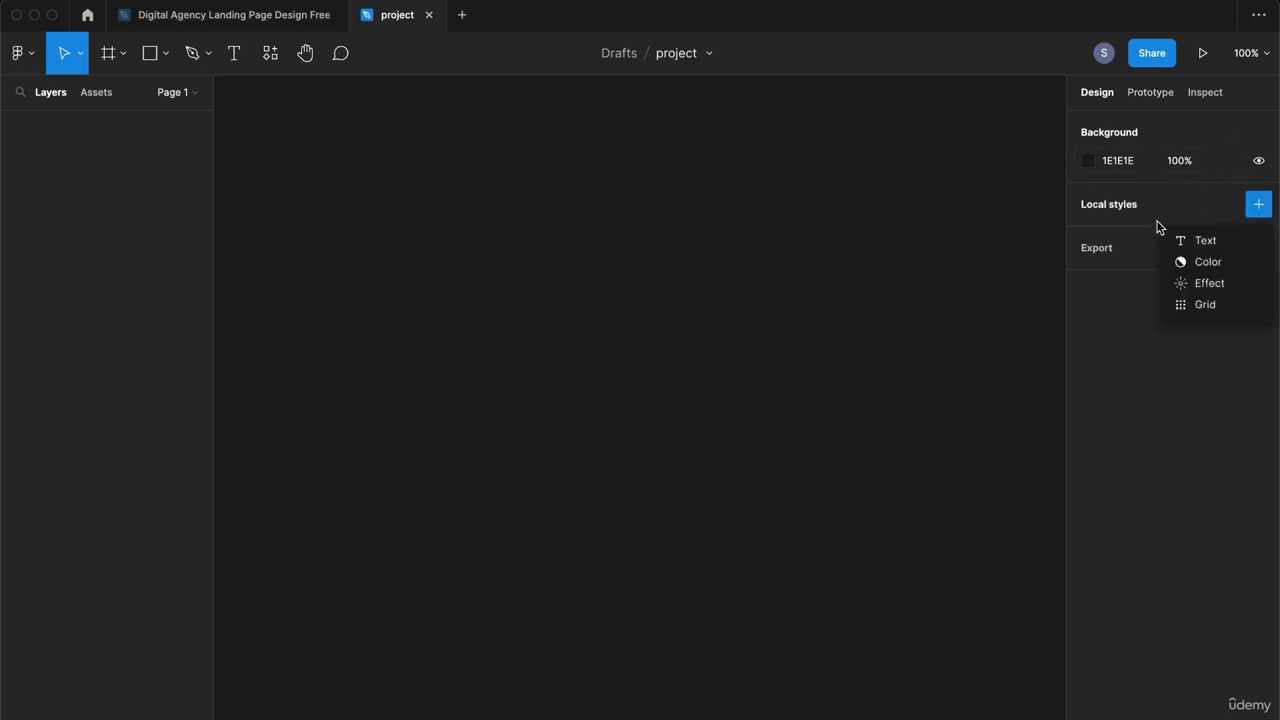
left_click(1125, 292)
left_click(1158, 95)
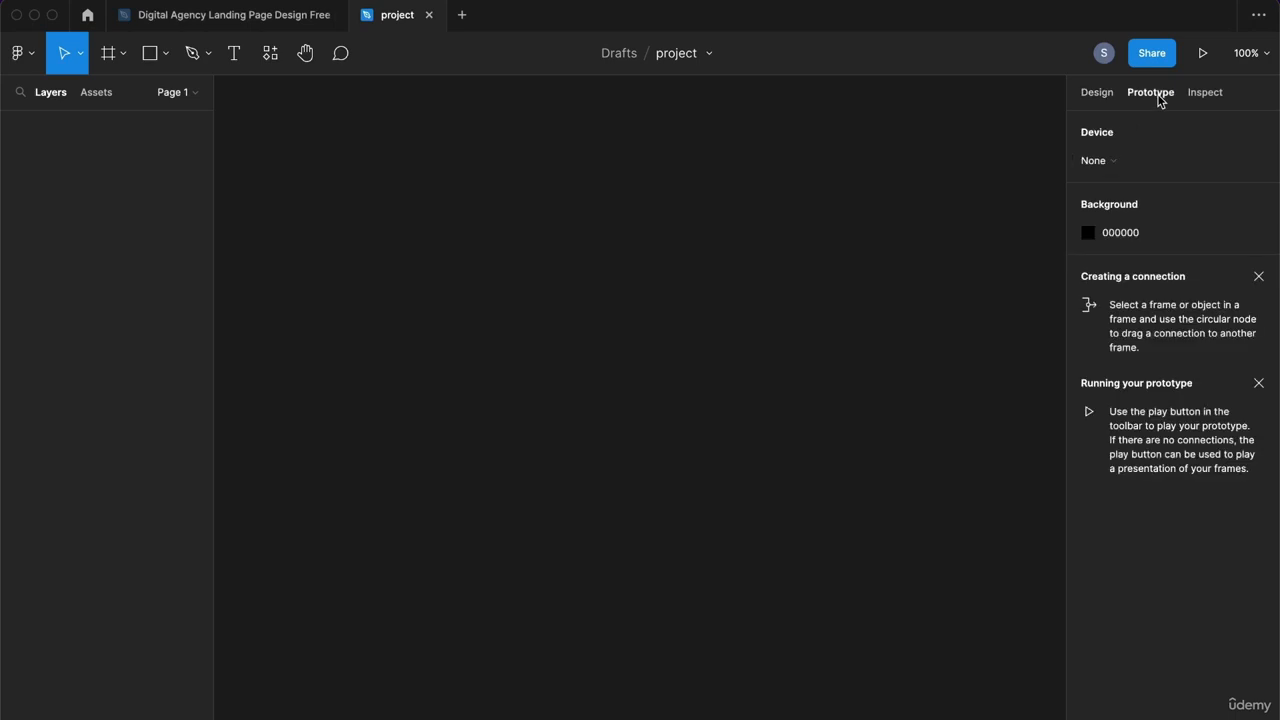
left_click(1207, 93)
left_click(1100, 95)
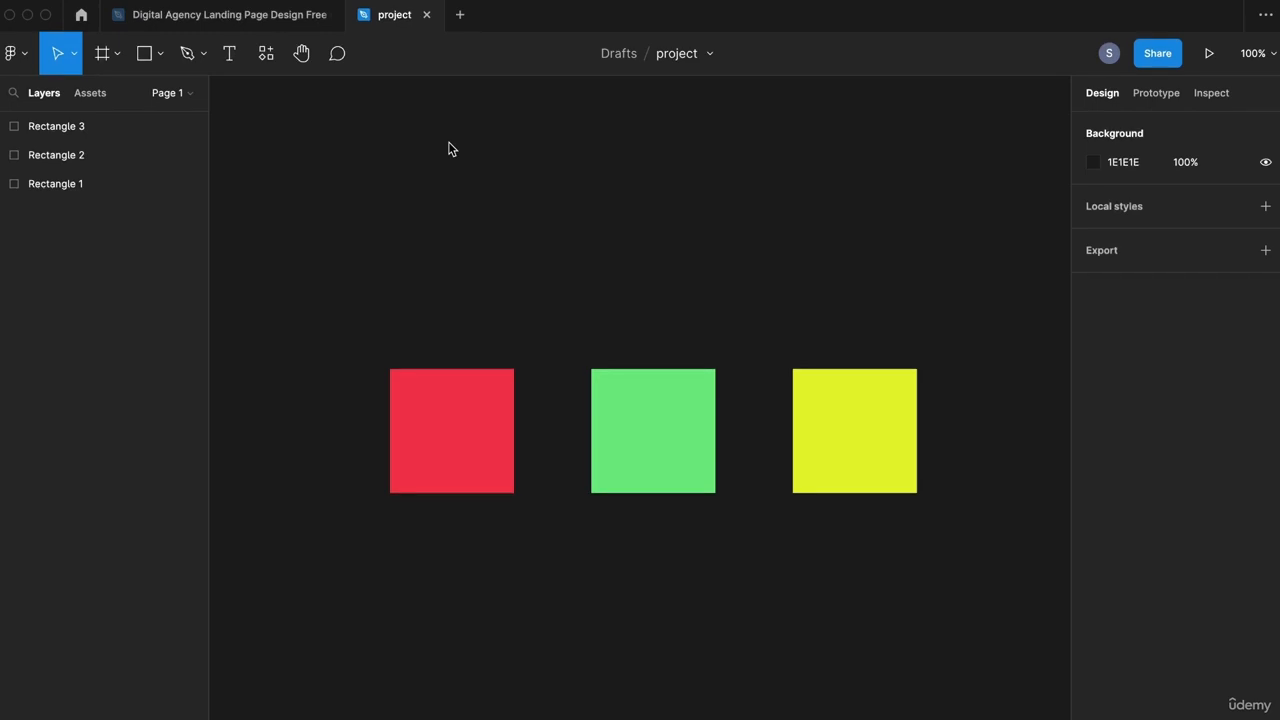
Step: Keep the Move tool and move red up, green left, and yellow down into a diagonal
left_click(74, 54)
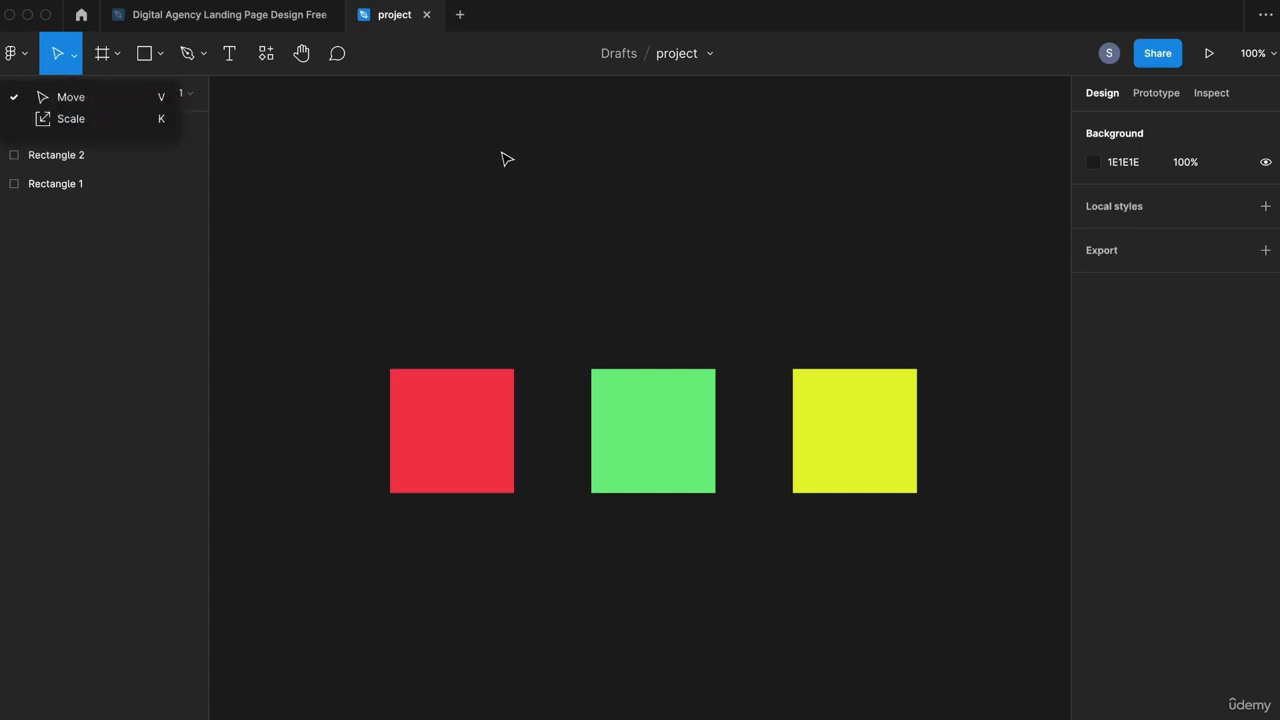
left_click(122, 98)
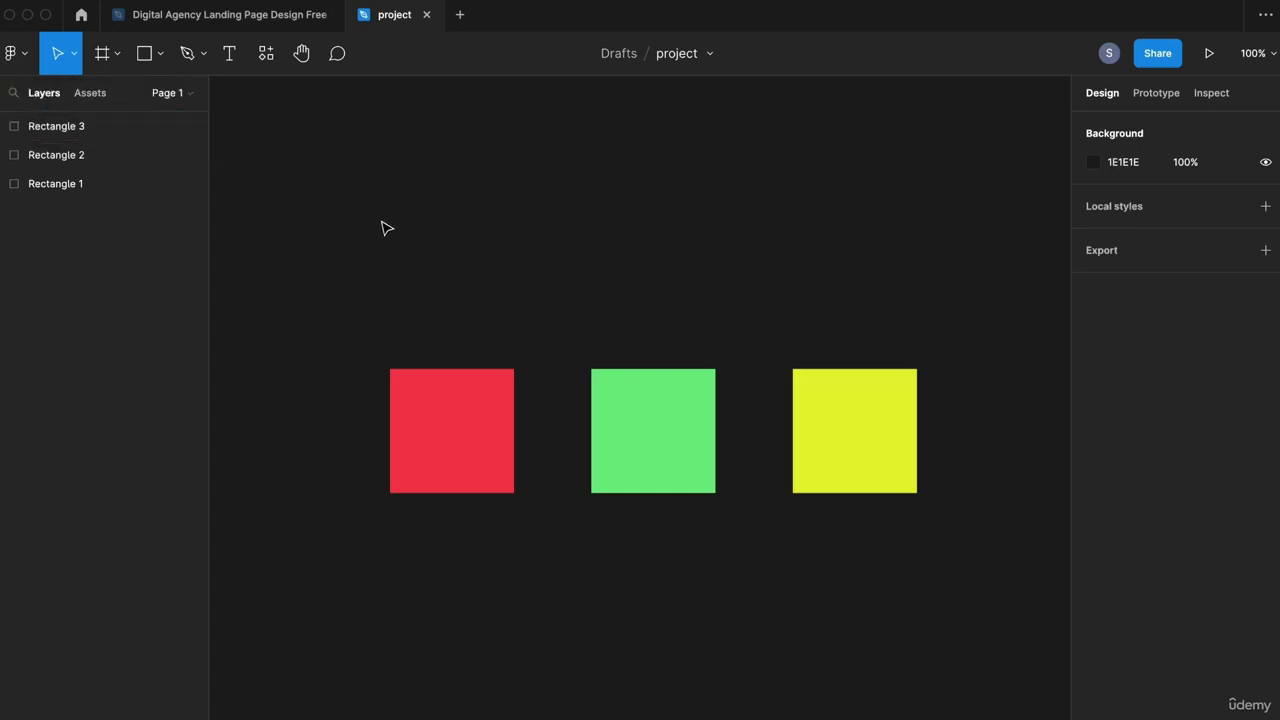
left_click(468, 415)
left_click(657, 418)
left_click_drag(460, 391, 463, 219)
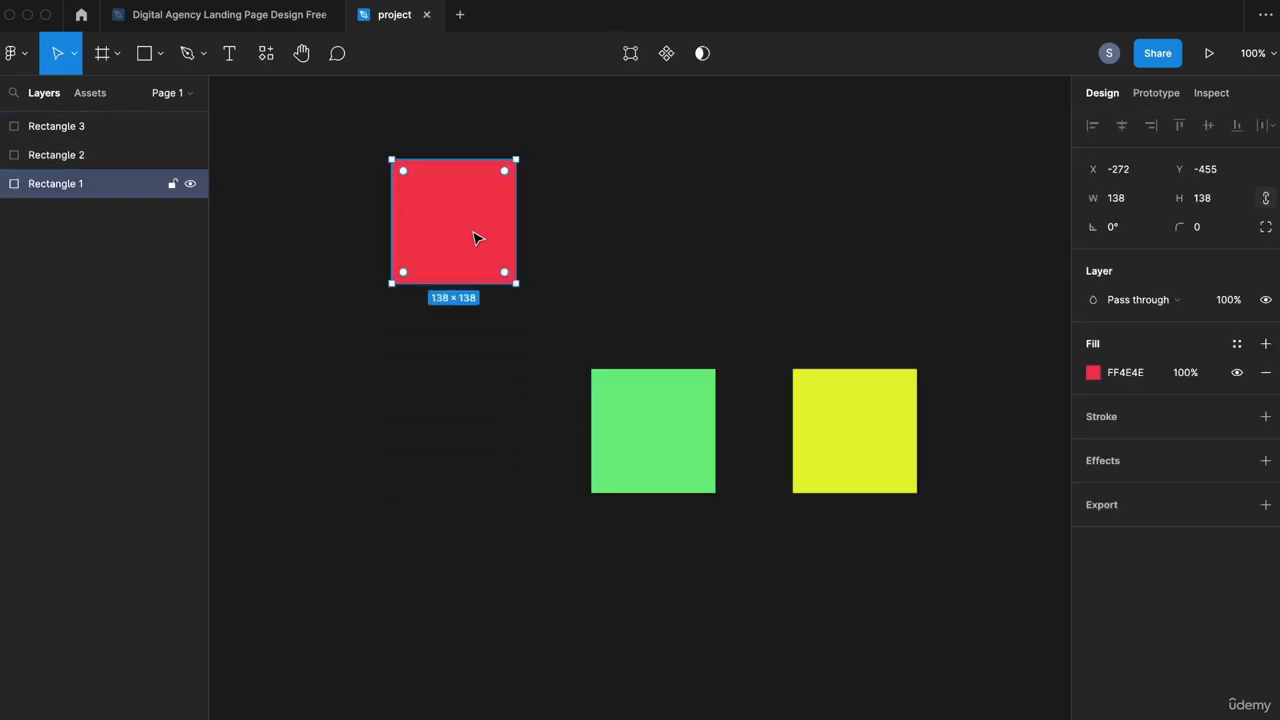
left_click_drag(614, 423, 468, 425)
left_click_drag(866, 462, 743, 595)
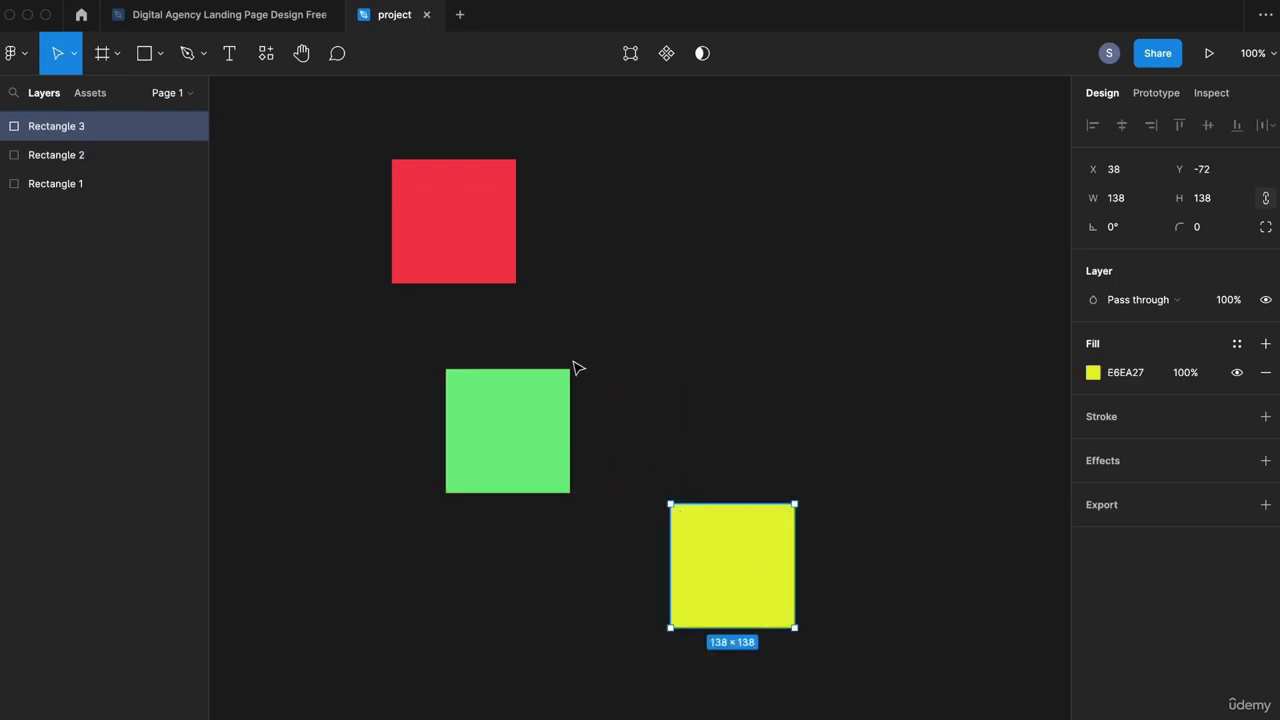
Step: Select the red, green and yellow squares together and shift them slightly right
left_click(481, 234, "shift")
left_click(855, 303)
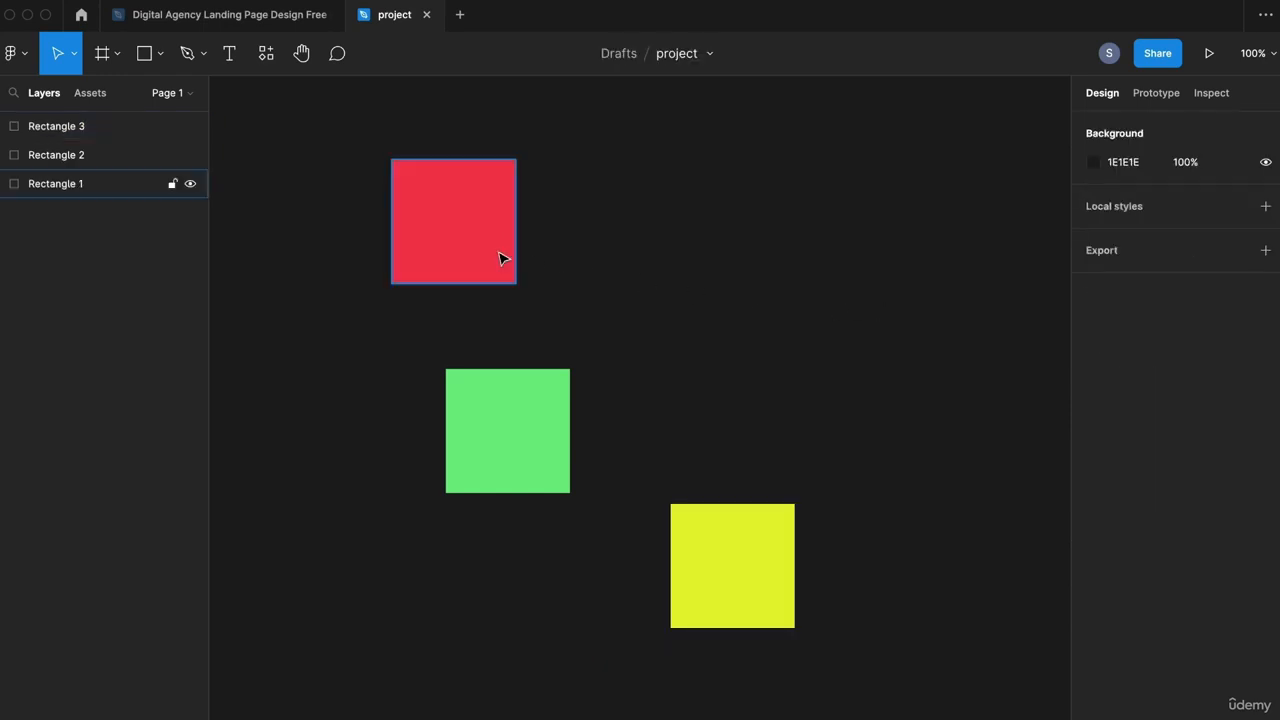
left_click(475, 248)
left_click(528, 420, "shift")
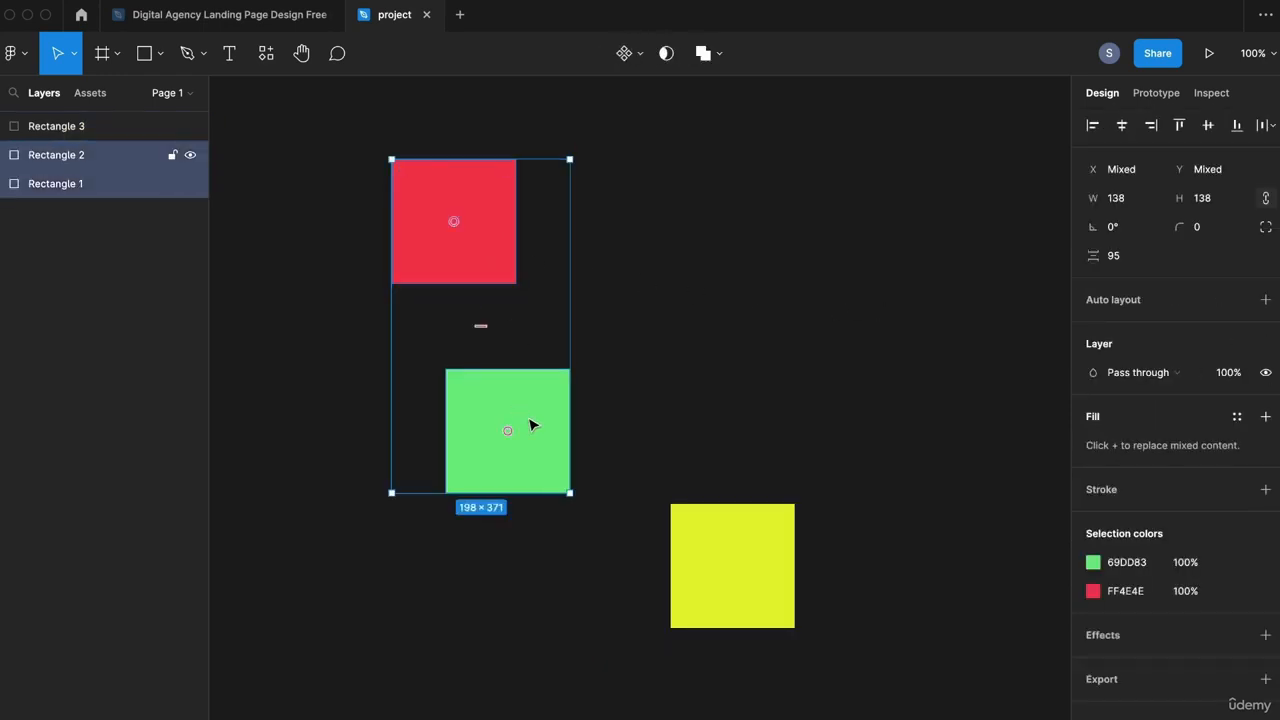
left_click(704, 520, "shift")
left_click_drag(730, 570, 779, 571)
left_click(918, 391)
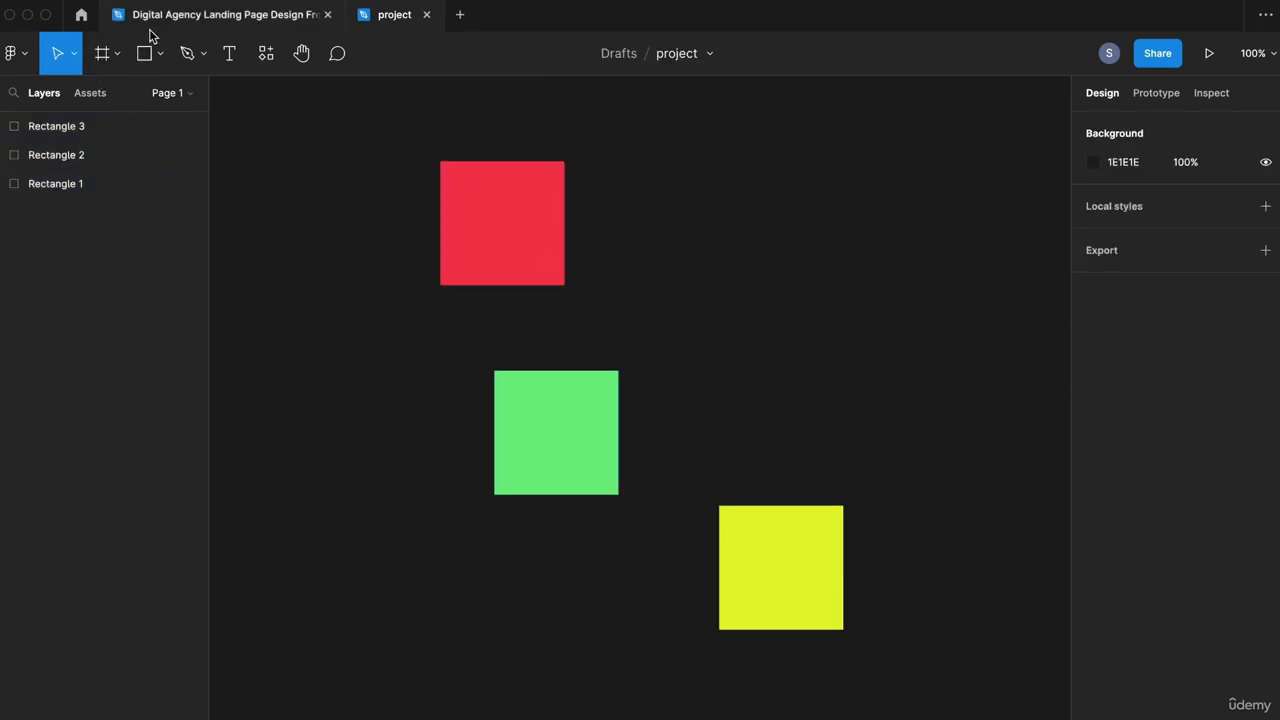
Step: Switch to the Scale (K) tool and open the Digital Agency Landing Page Design Free file
left_click(73, 55)
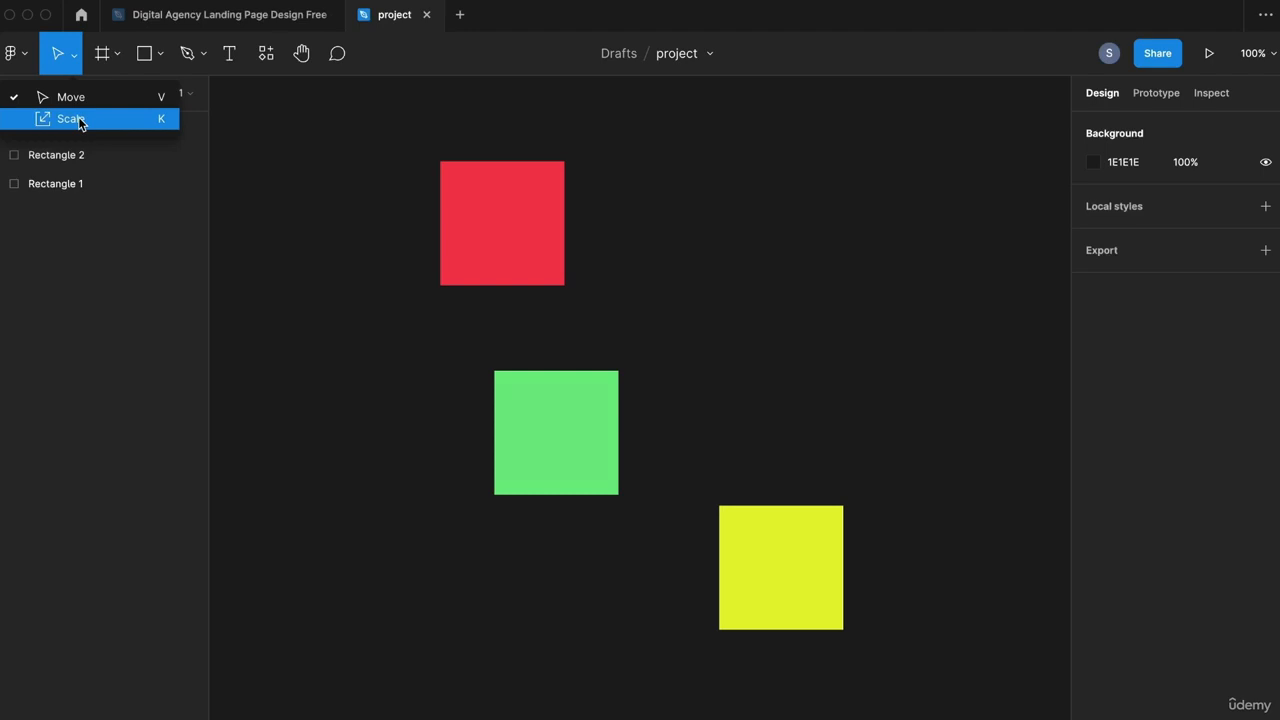
left_click(80, 121)
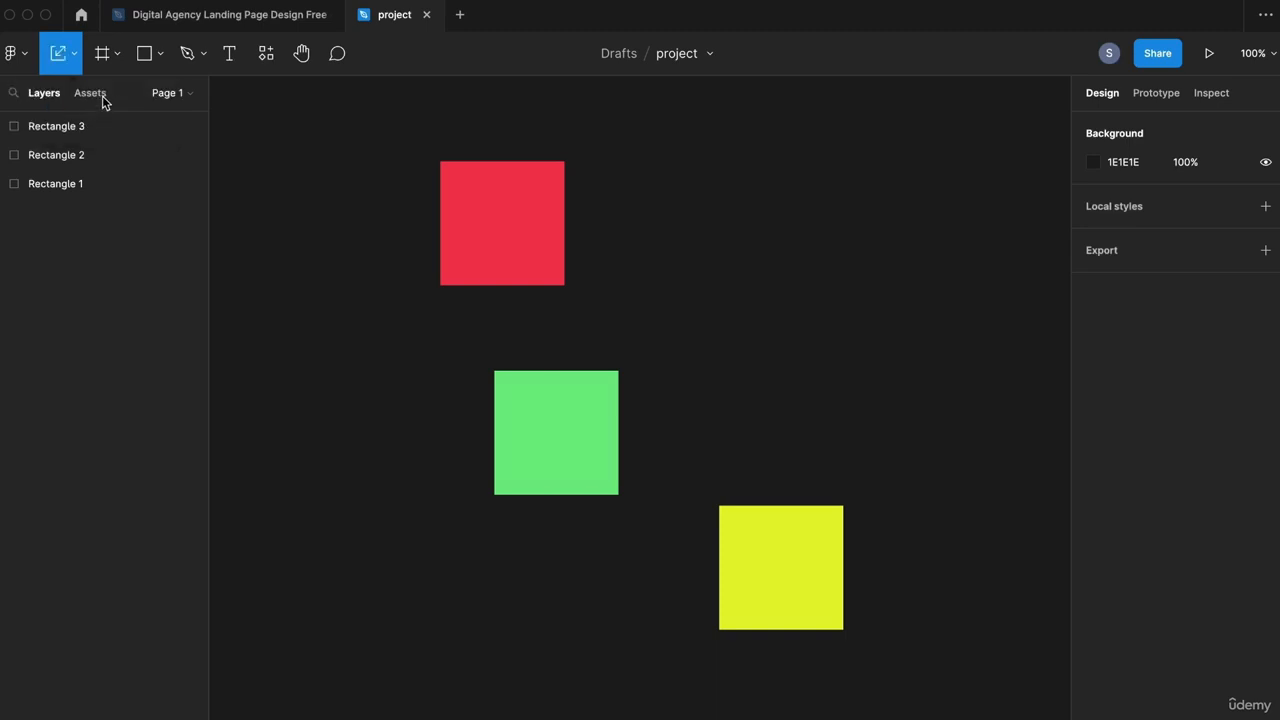
left_click(229, 22)
key("Escape")
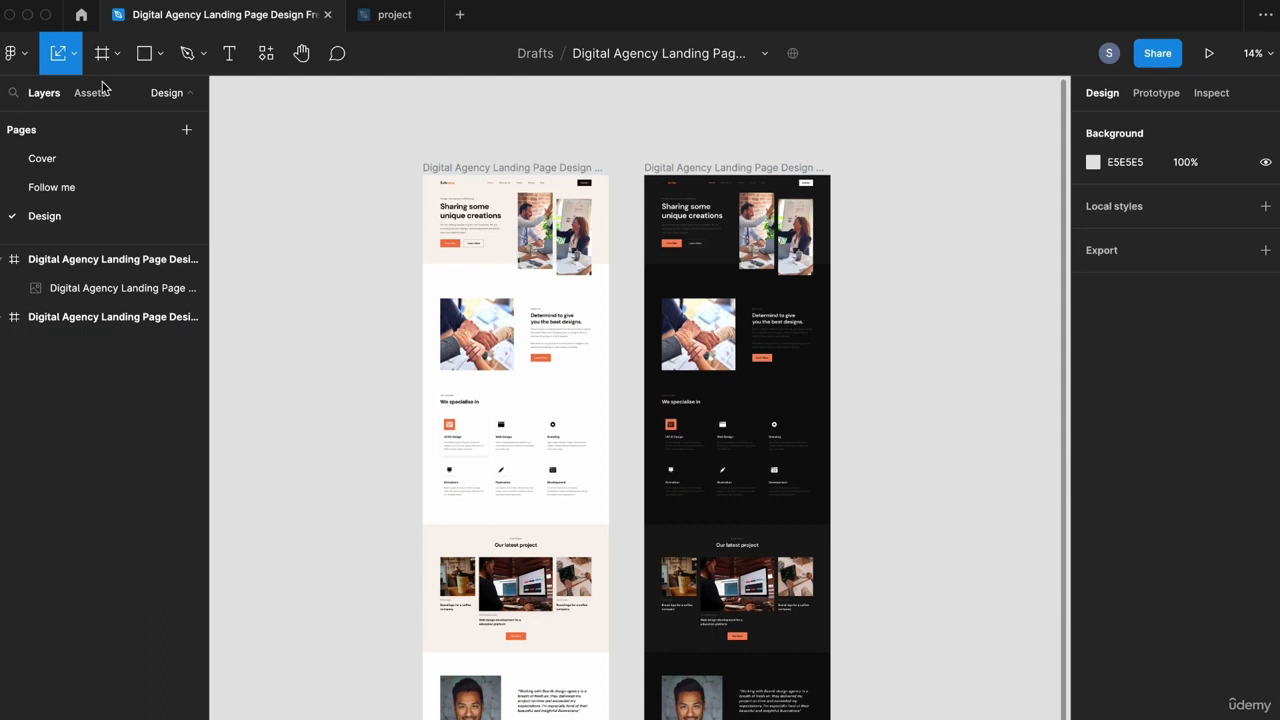
Step: Proportionally scale the dark landing-page frame by its corner, then undo the scaling
left_click(74, 54)
left_click(82, 120)
left_click(749, 167)
scroll(835, 245, "right", 5)
scroll(835, 245, "up", 2)
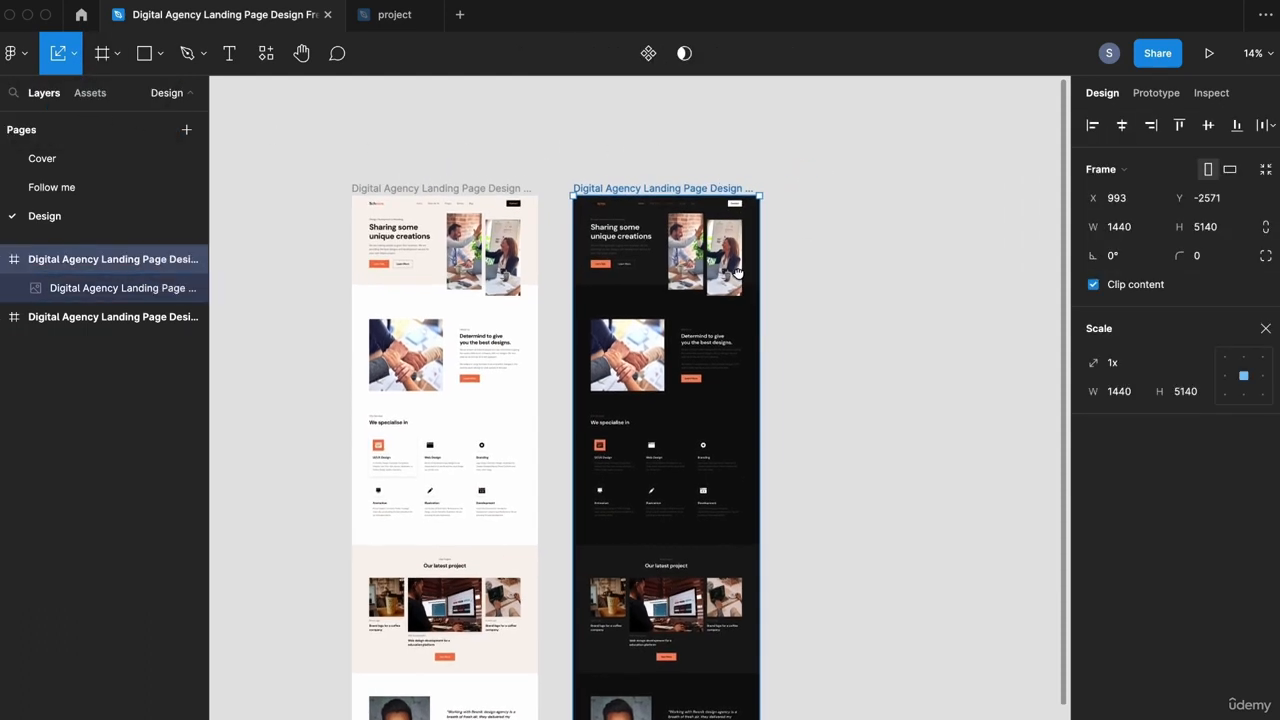
left_click_drag(651, 231, 717, 166)
scroll(705, 260, "up", 3)
scroll(655, 240, "up", 3)
left_click_drag(692, 247, 855, 418)
key("super+z")
key("super+z")
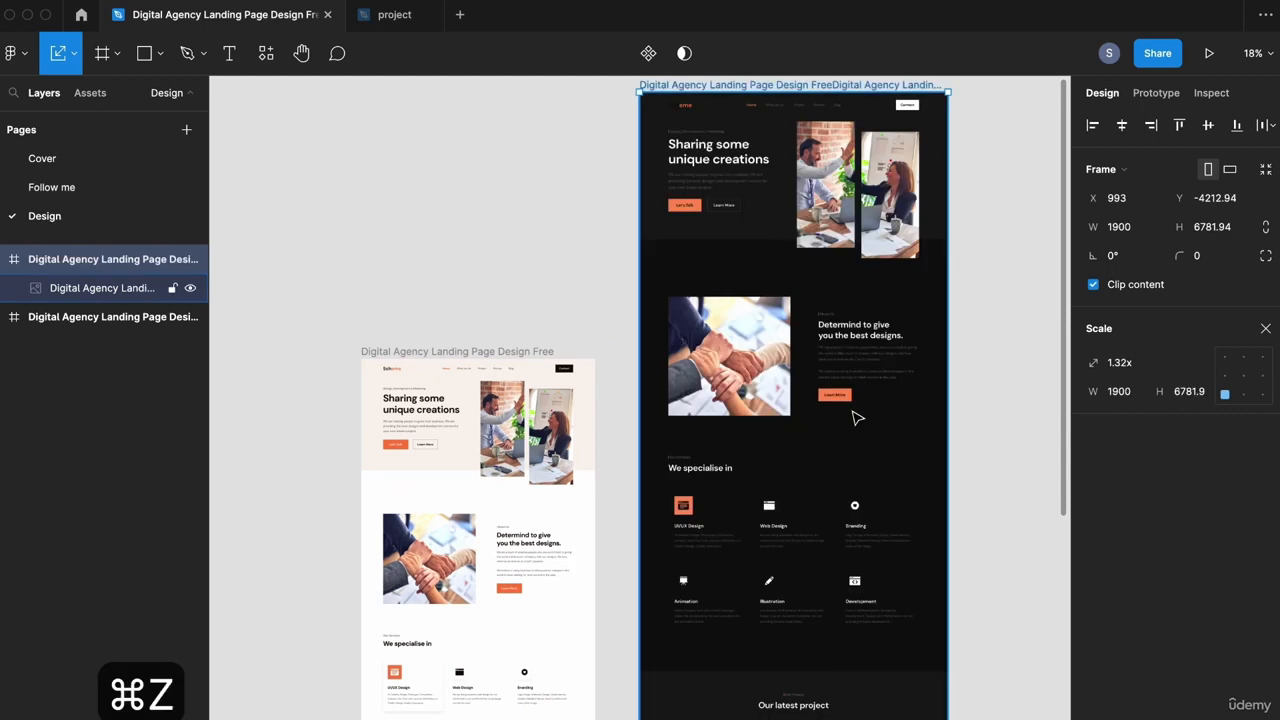
Step: Scale the light frame, then resize it freely with the Move tool, undoing both trials
left_click_drag(713, 320, 680, 206)
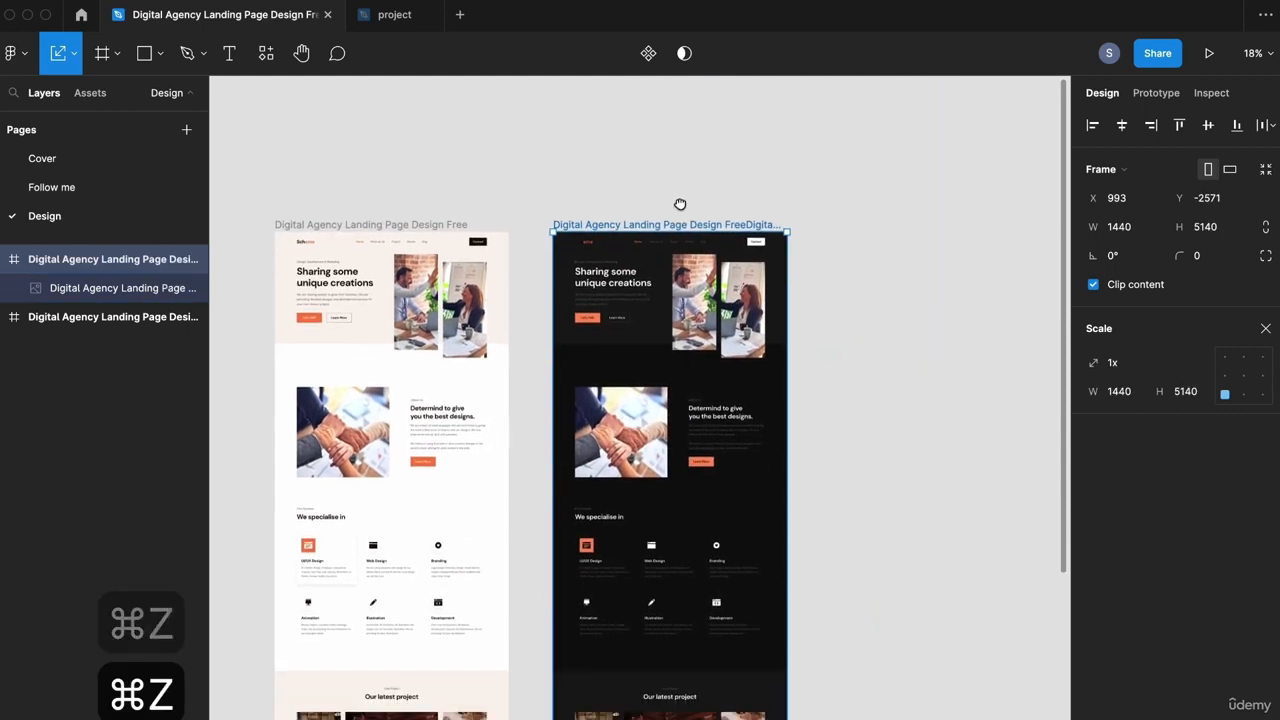
left_click_drag(463, 196, 514, 167)
left_click(510, 196)
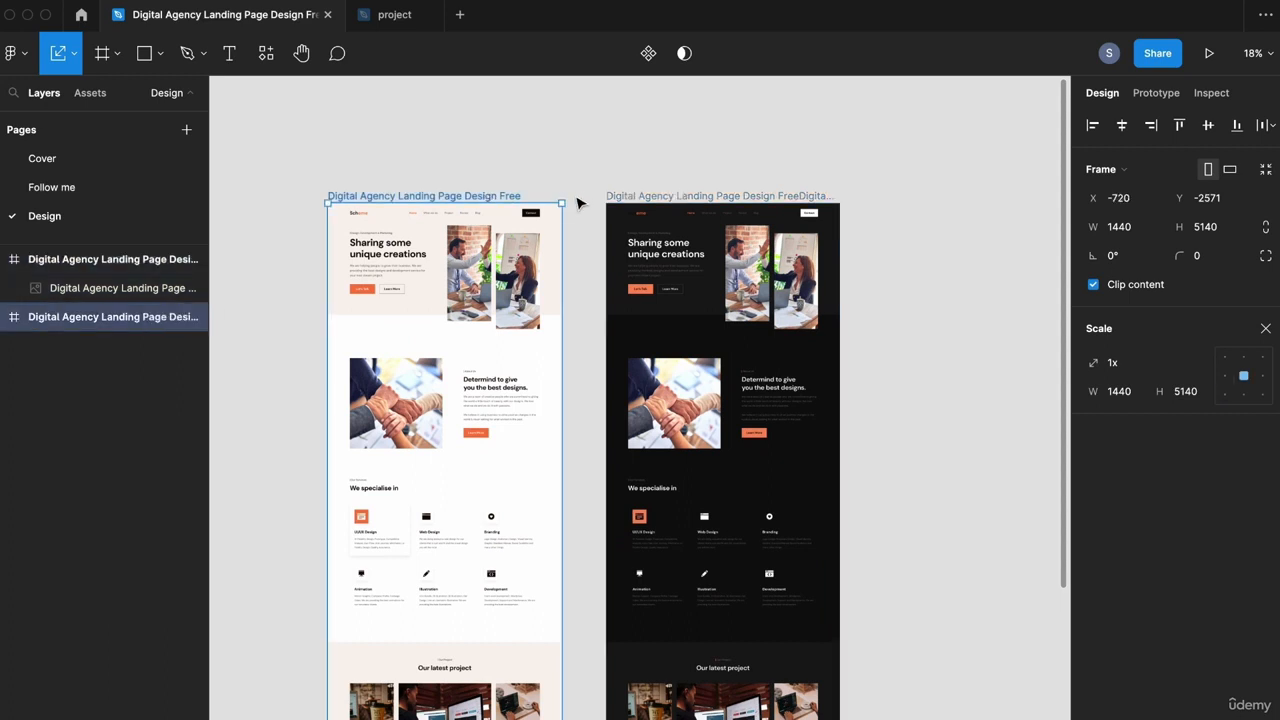
left_click_drag(561, 199, 580, 183)
key("super+z")
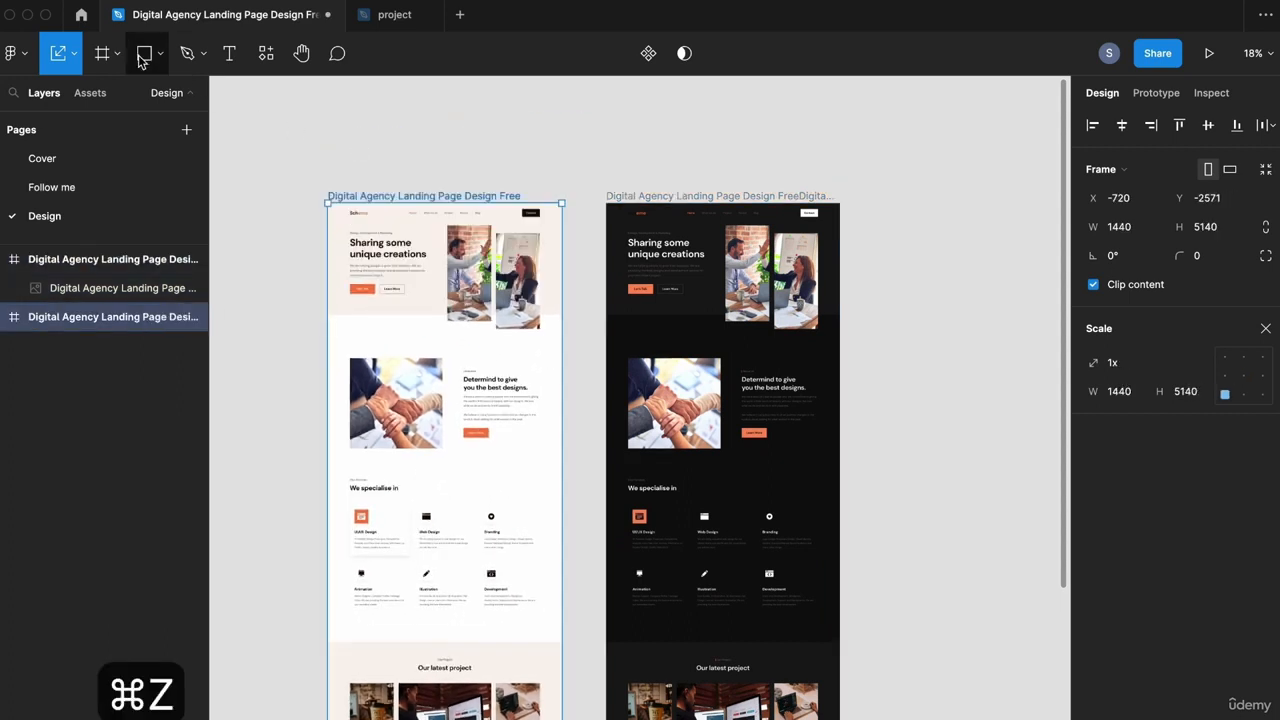
left_click(70, 58)
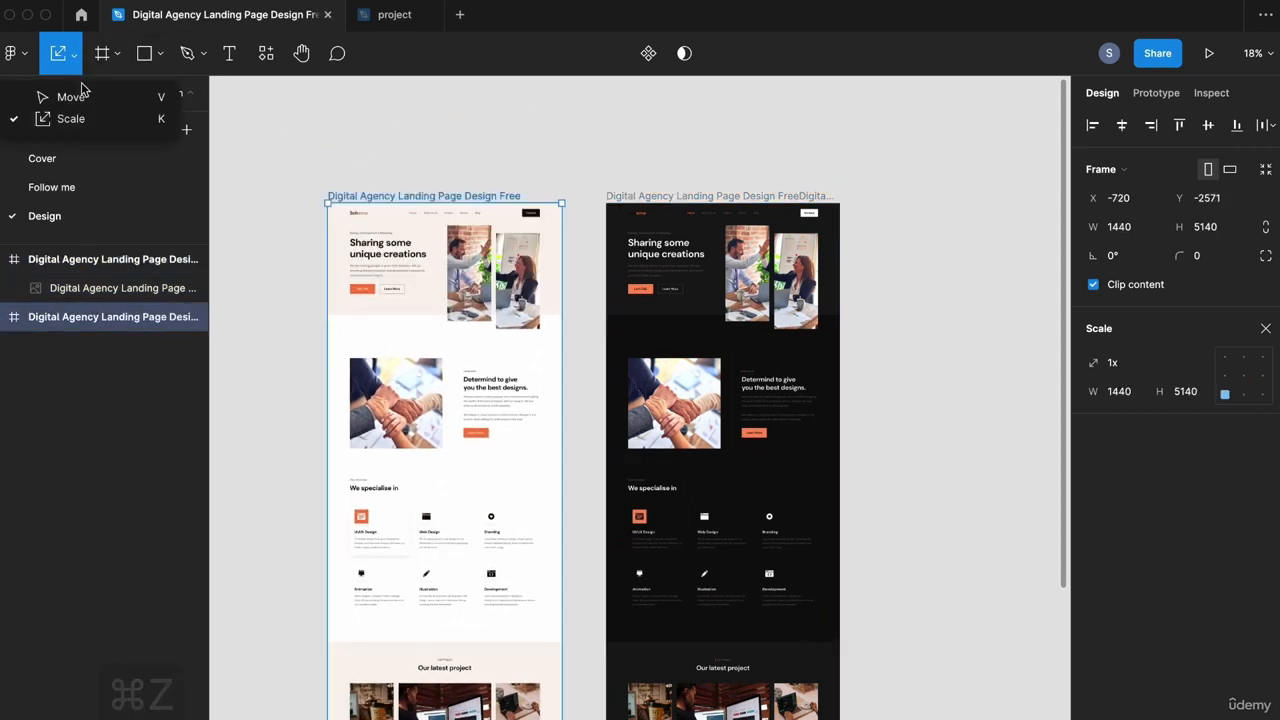
left_click(70, 96)
left_click_drag(557, 203, 449, 266)
key("super+z")
left_click(561, 150)
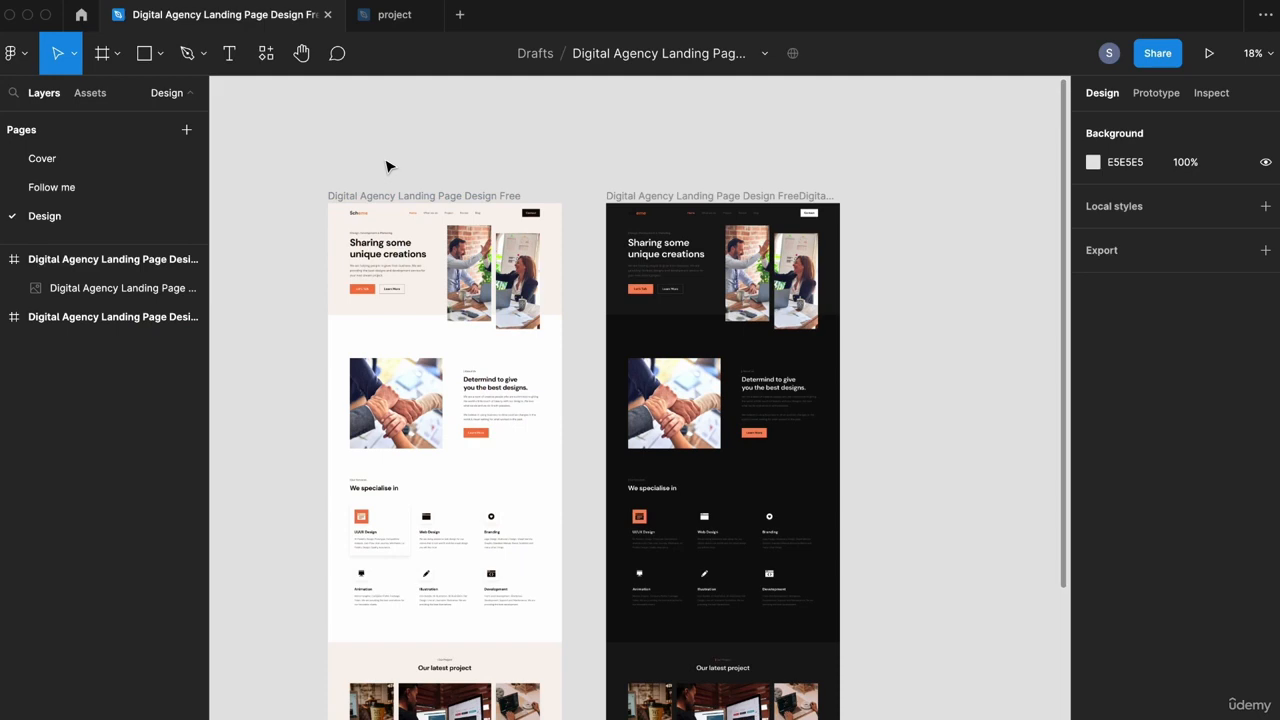
Step: Select both landing-page frames and, with the Scale tool, nudge them lower and scale them together
left_click(379, 200)
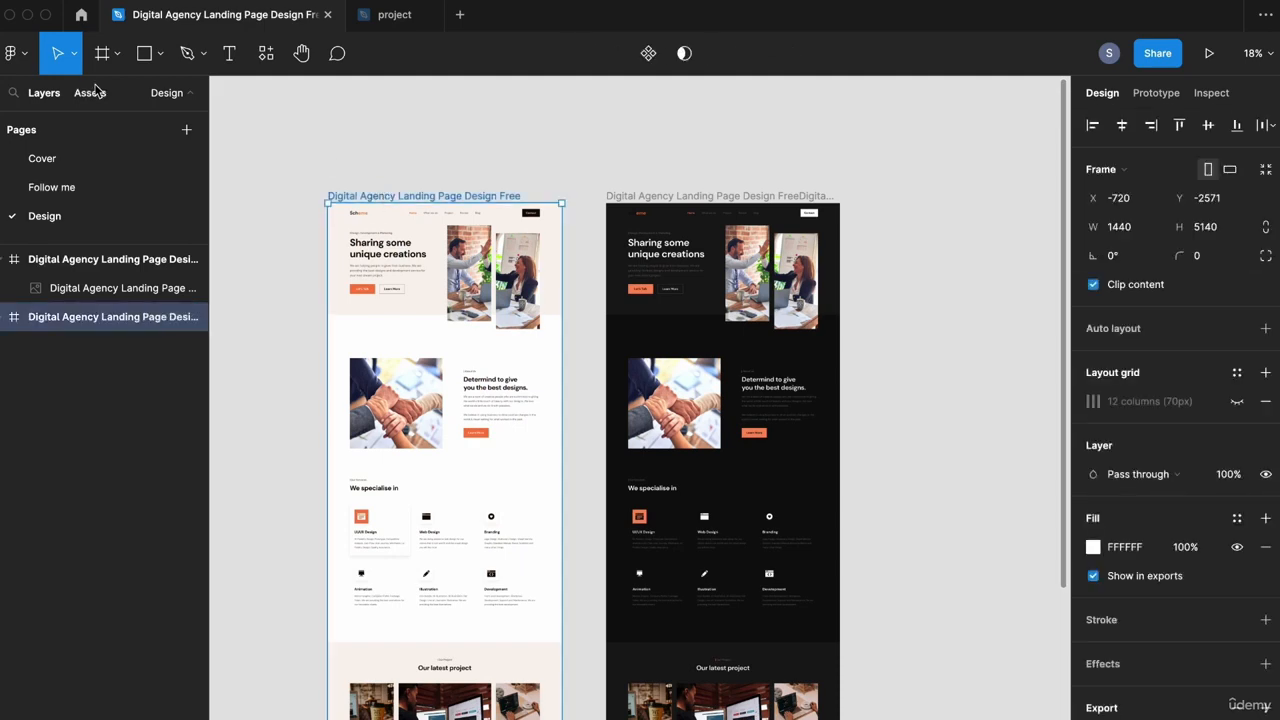
left_click(74, 55)
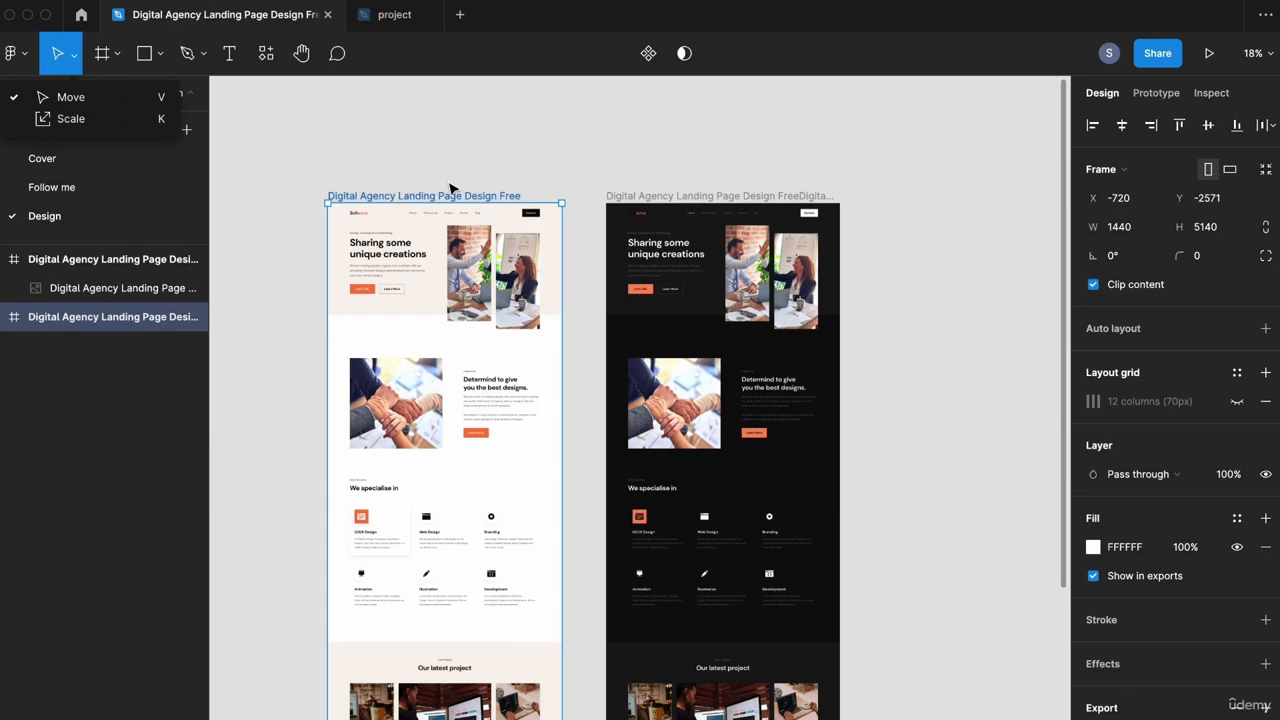
left_click(455, 196)
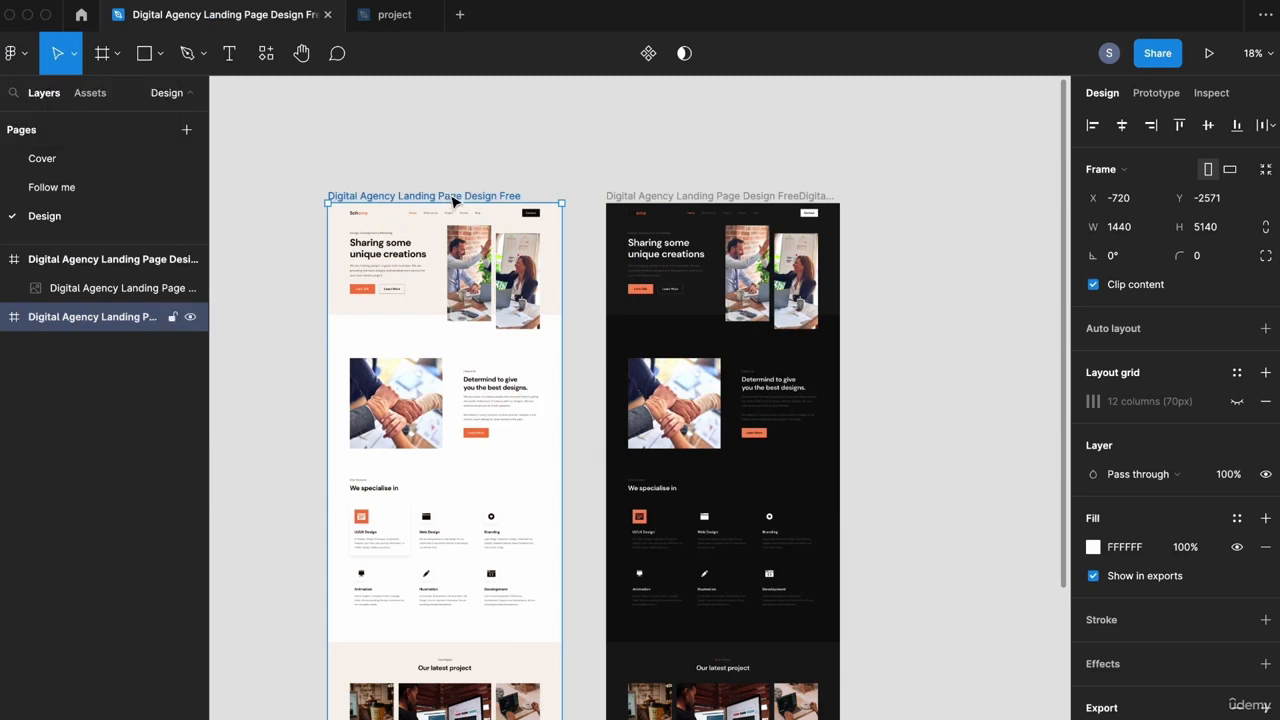
left_click(645, 198, "shift")
left_click(74, 56)
left_click(70, 121)
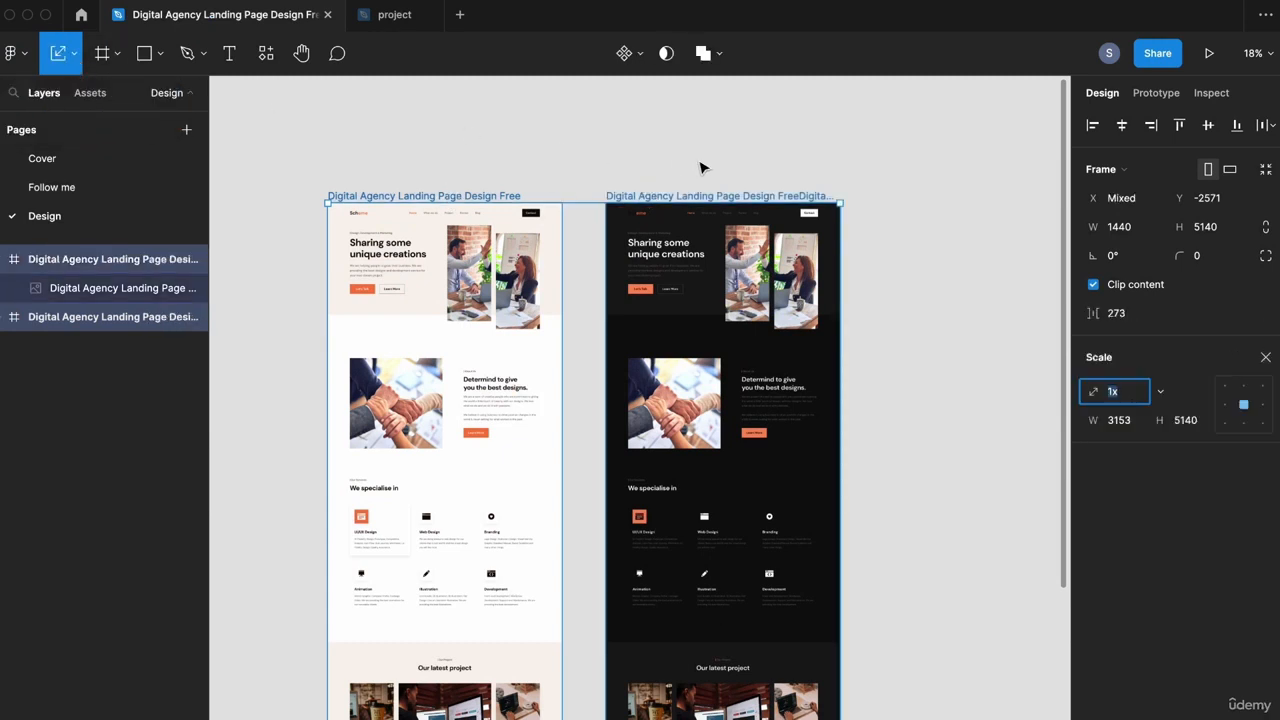
left_click_drag(840, 202, 868, 261)
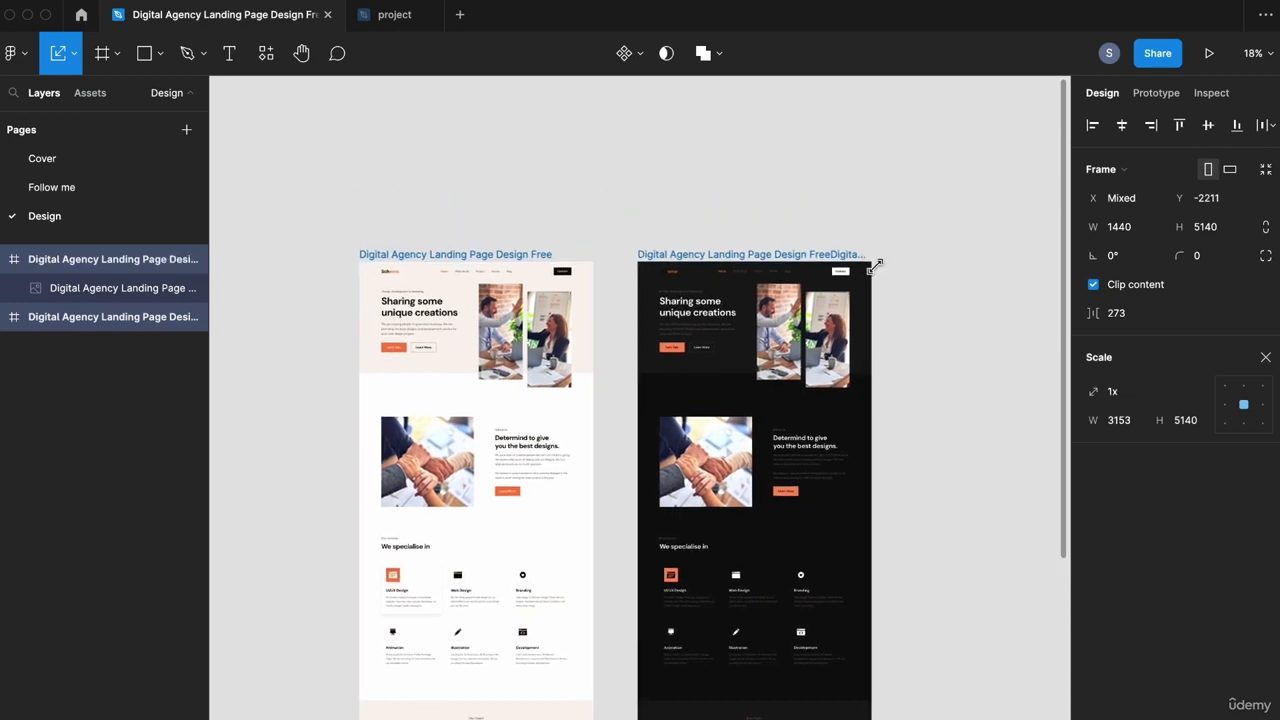
left_click_drag(875, 263, 789, 337)
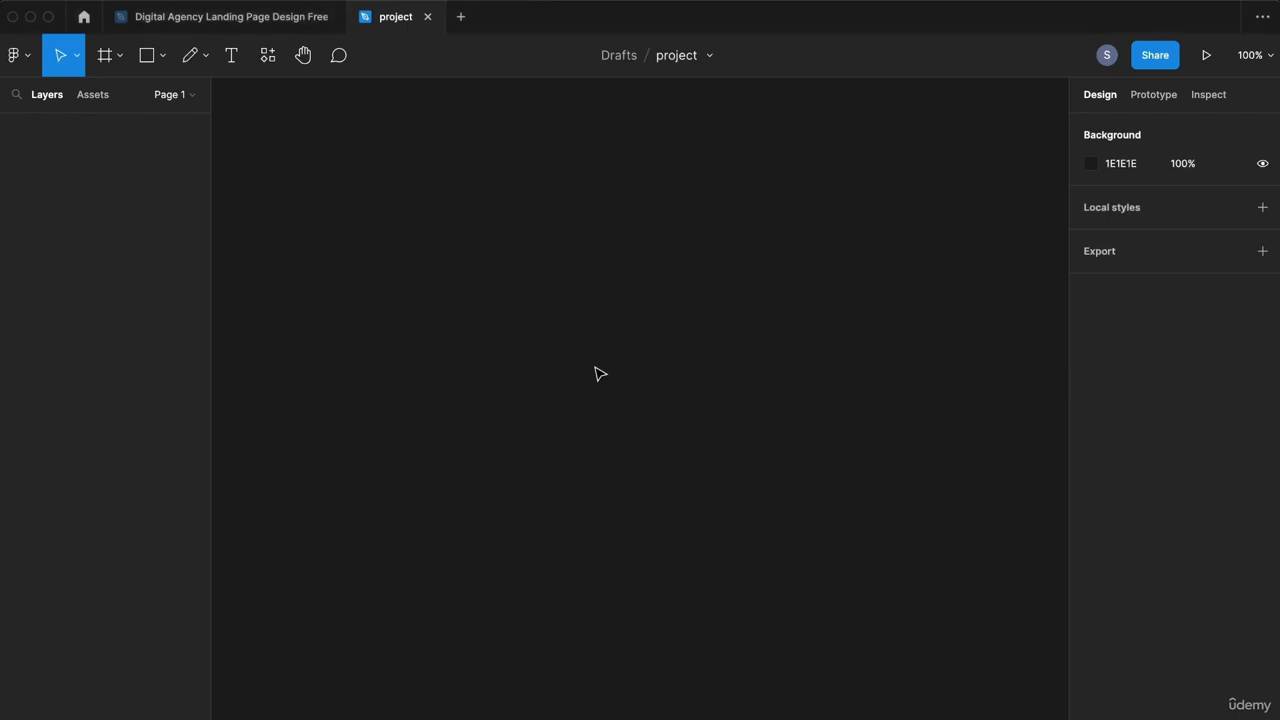
Step: Show the Pen and Pencil options in the pen tool dropdown
left_click(206, 58)
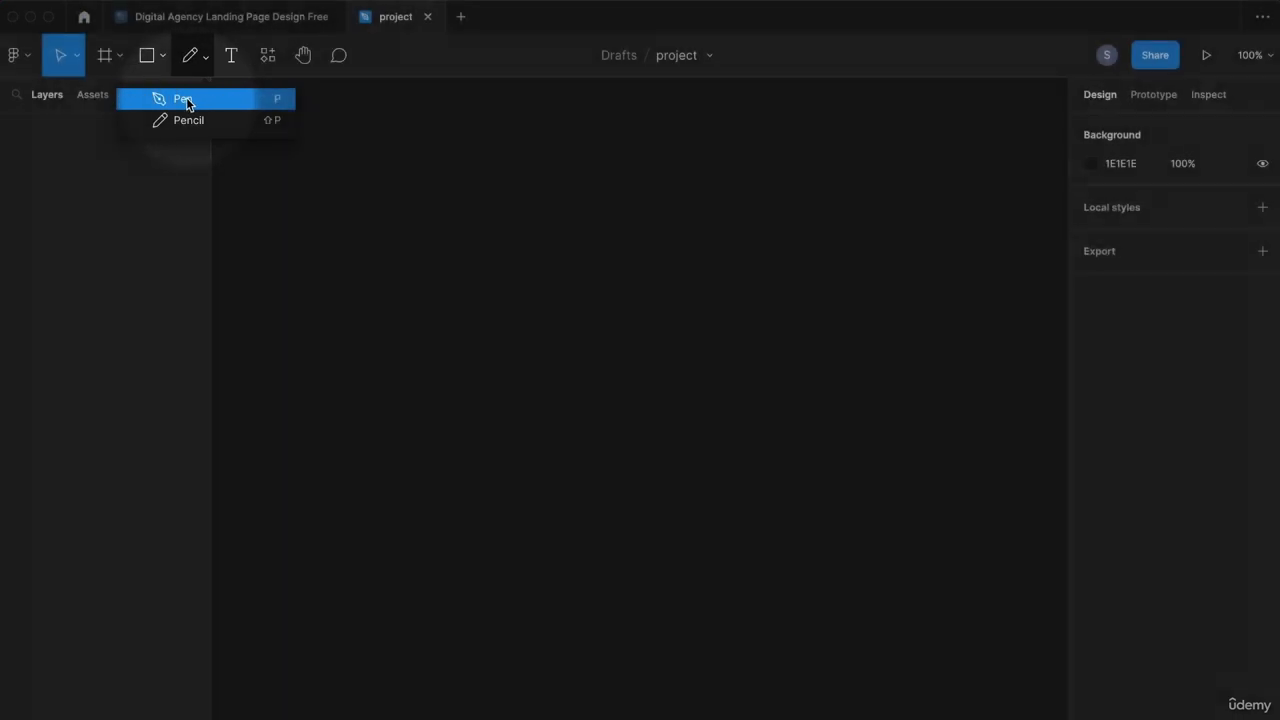
Step: Draw a multi-curve path with the Pen (P) tool, then undo its last points
left_click(197, 100)
left_click(359, 357)
left_click_drag(441, 292, 502, 284)
left_click_drag(590, 292, 745, 428)
left_click_drag(783, 409, 800, 334)
left_click_drag(816, 309, 868, 306)
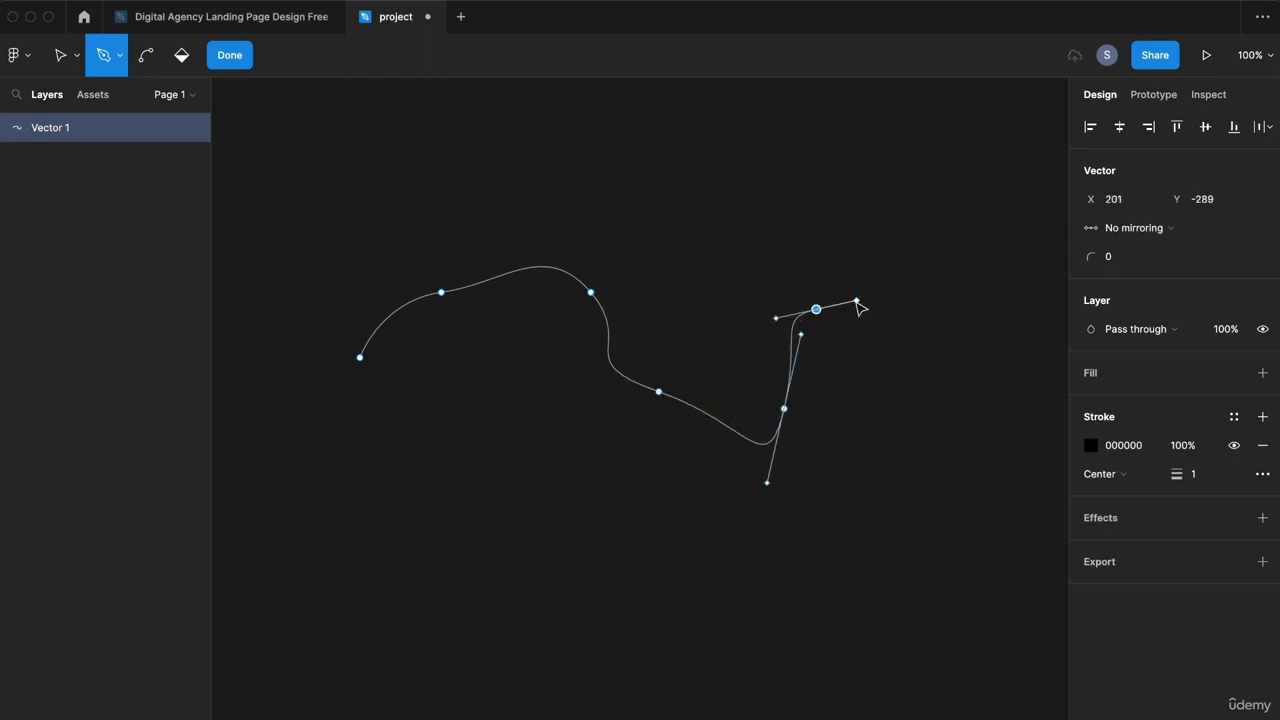
left_click(922, 381)
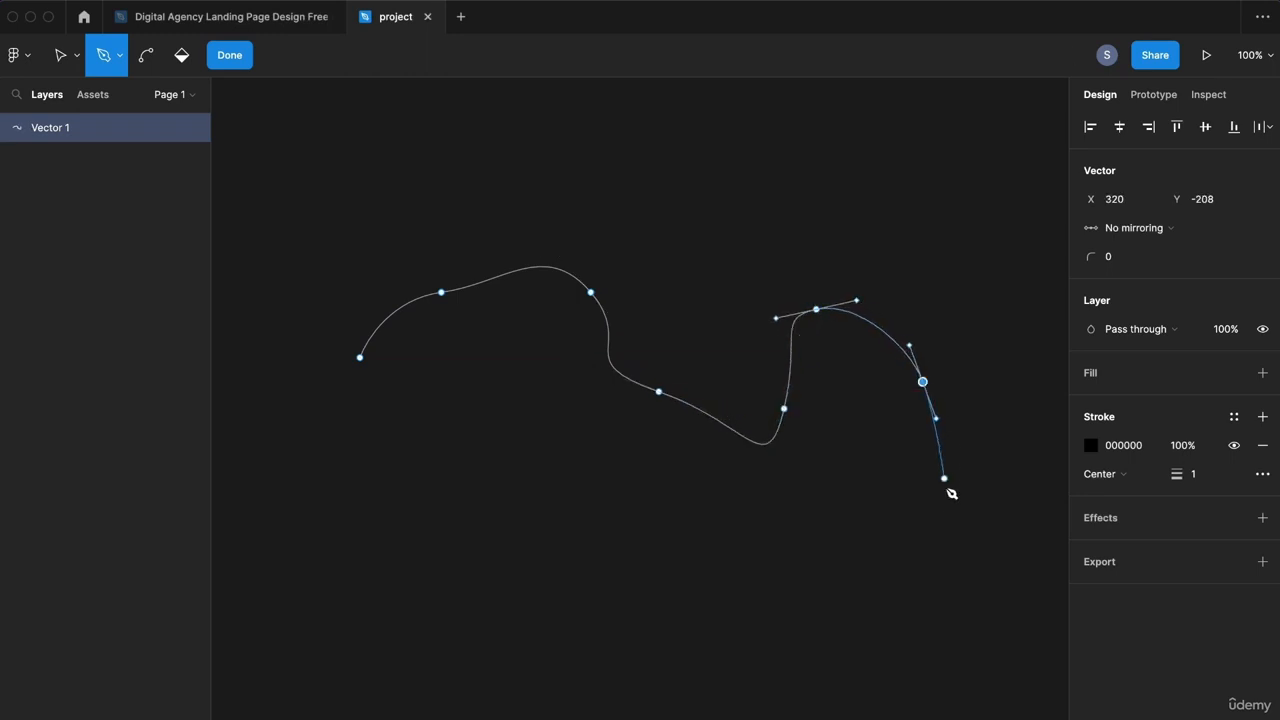
key("Escape")
key("super+z")
key("super+z")
key("super+z")
key("super+z")
key("super+z")
key("super+z")
key("super+z")
key("super+z")
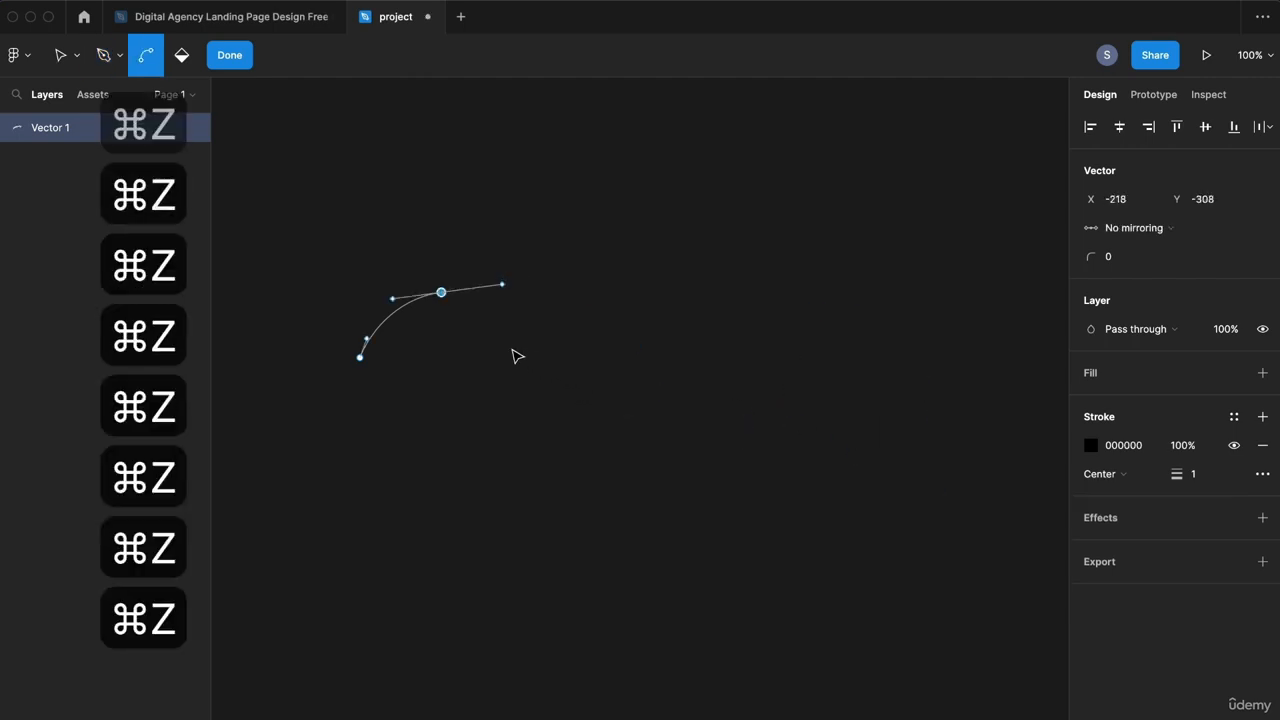
Step: Redraw the path as a curved arc followed by two straight segments
left_click_drag(586, 293, 737, 320)
mouse_move(762, 444)
left_mouse_down()
mouse_move(769, 461)
mouse_move(763, 445)
left_mouse_up()
left_click(465, 444)
left_click(342, 416)
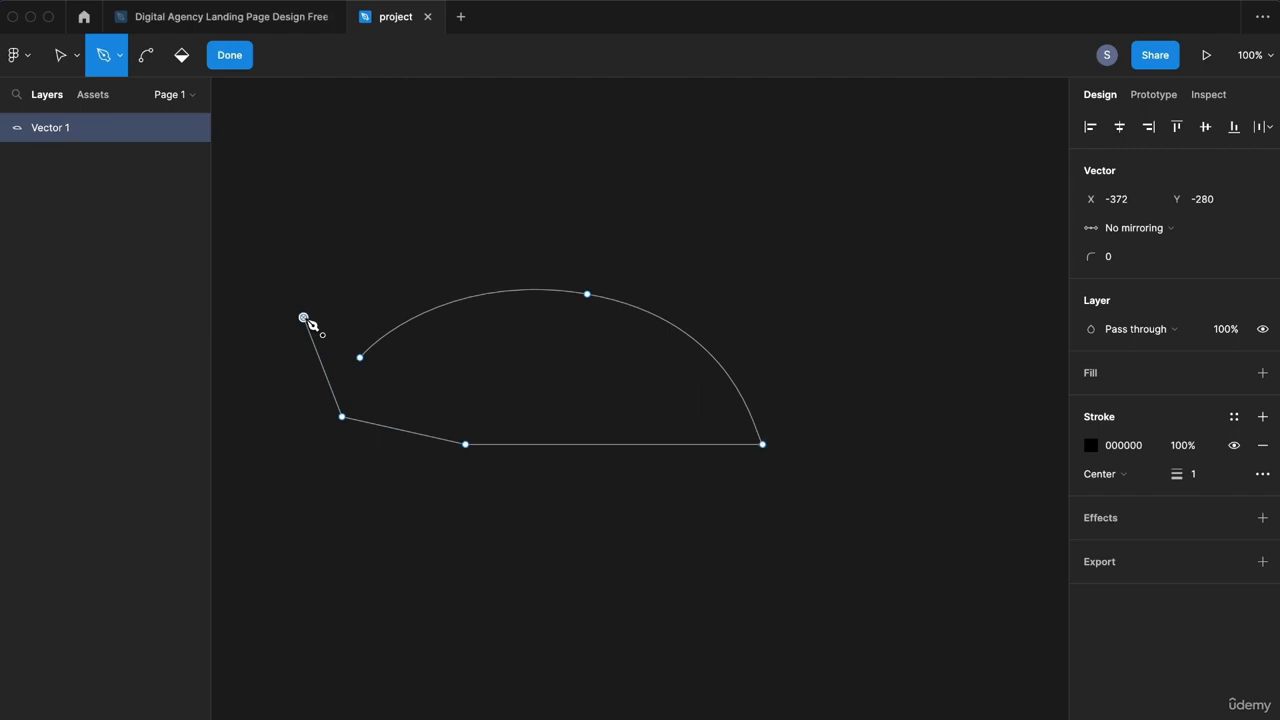
left_click(304, 318)
key("Escape")
key("Escape")
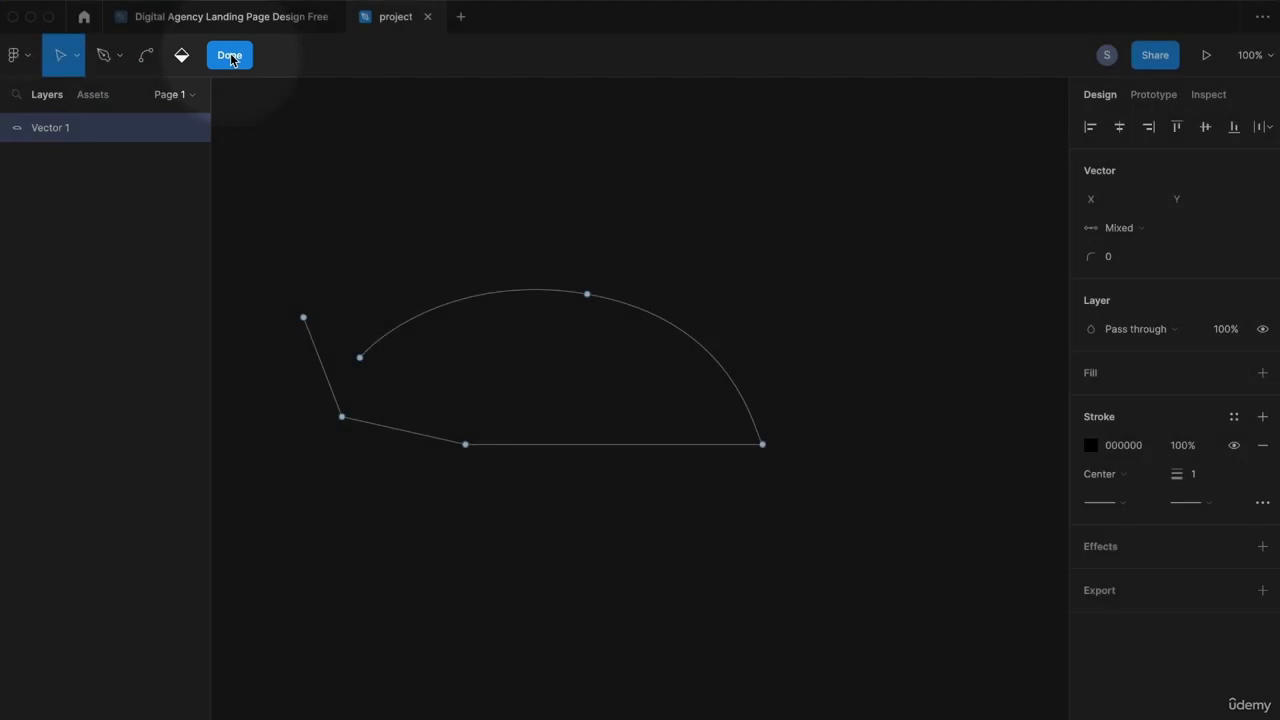
Step: Finish editing and move Vector 1 lower on the canvas
left_click(230, 56)
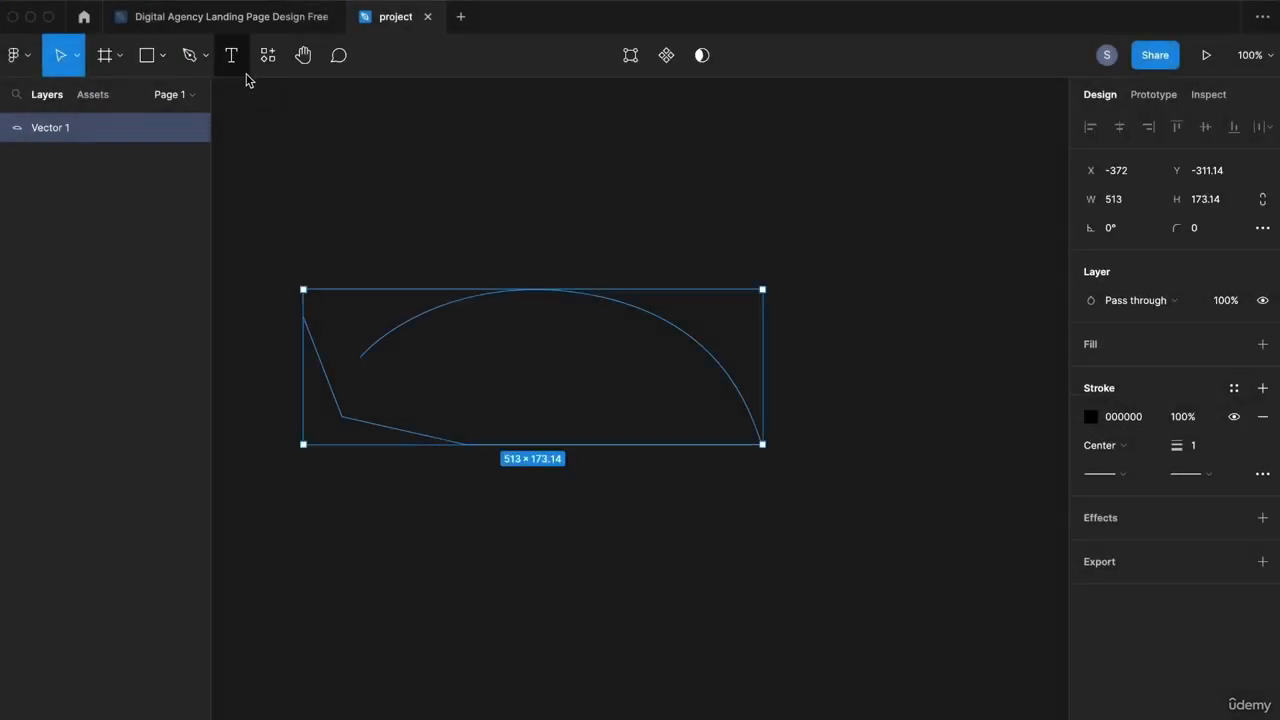
left_click(370, 186)
left_click(459, 304)
left_click_drag(477, 304, 471, 474)
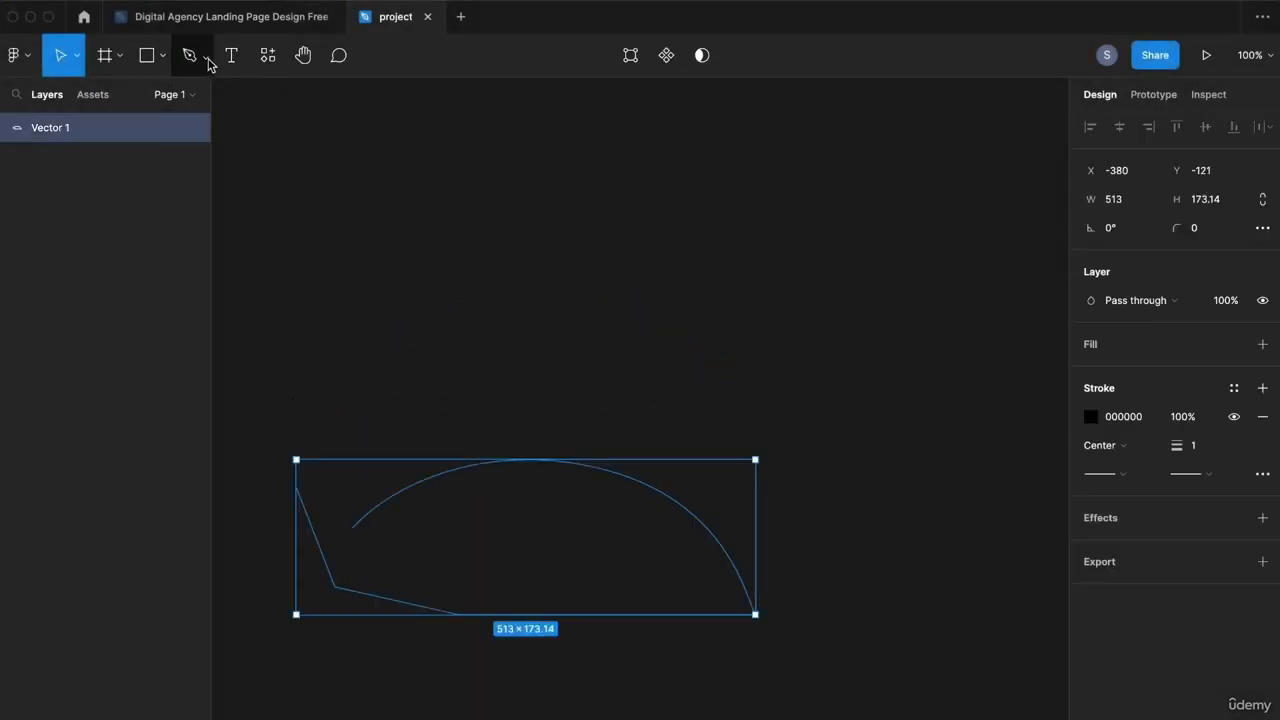
left_click(208, 60)
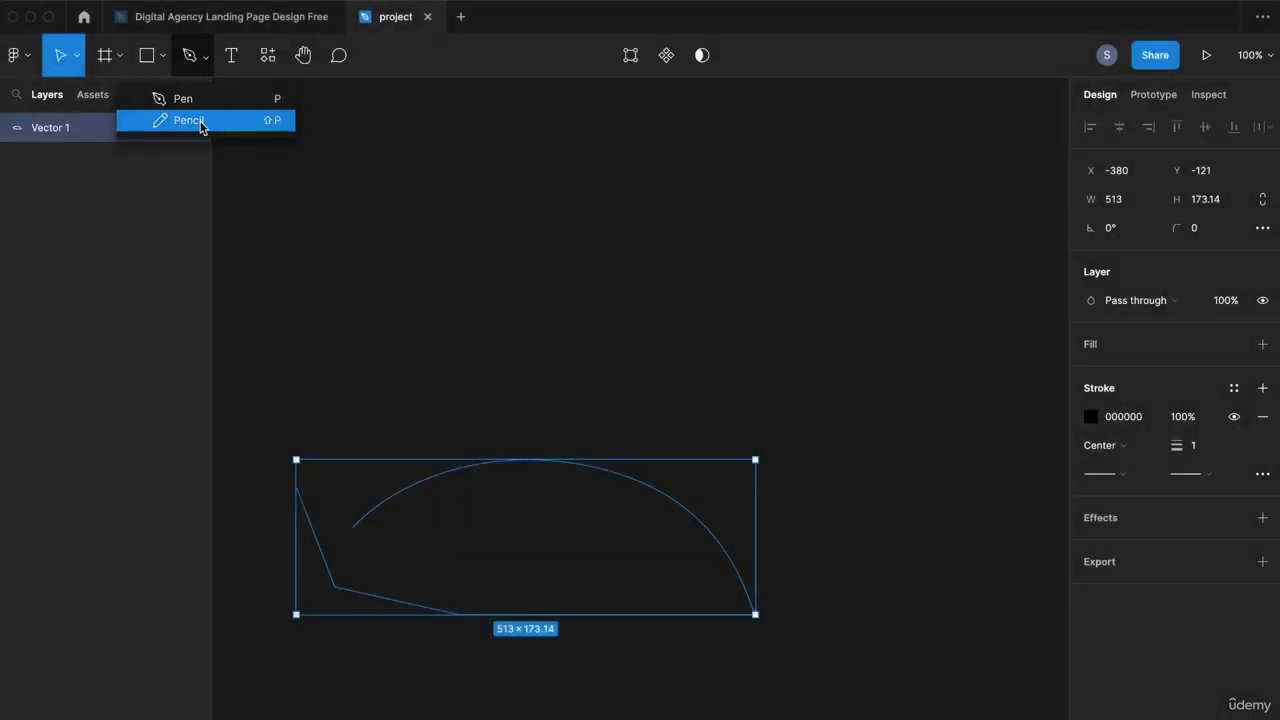
Step: Draw a wavy freehand Pencil stroke, Vector 2, and marquee-select it with the Move tool
left_click(199, 124)
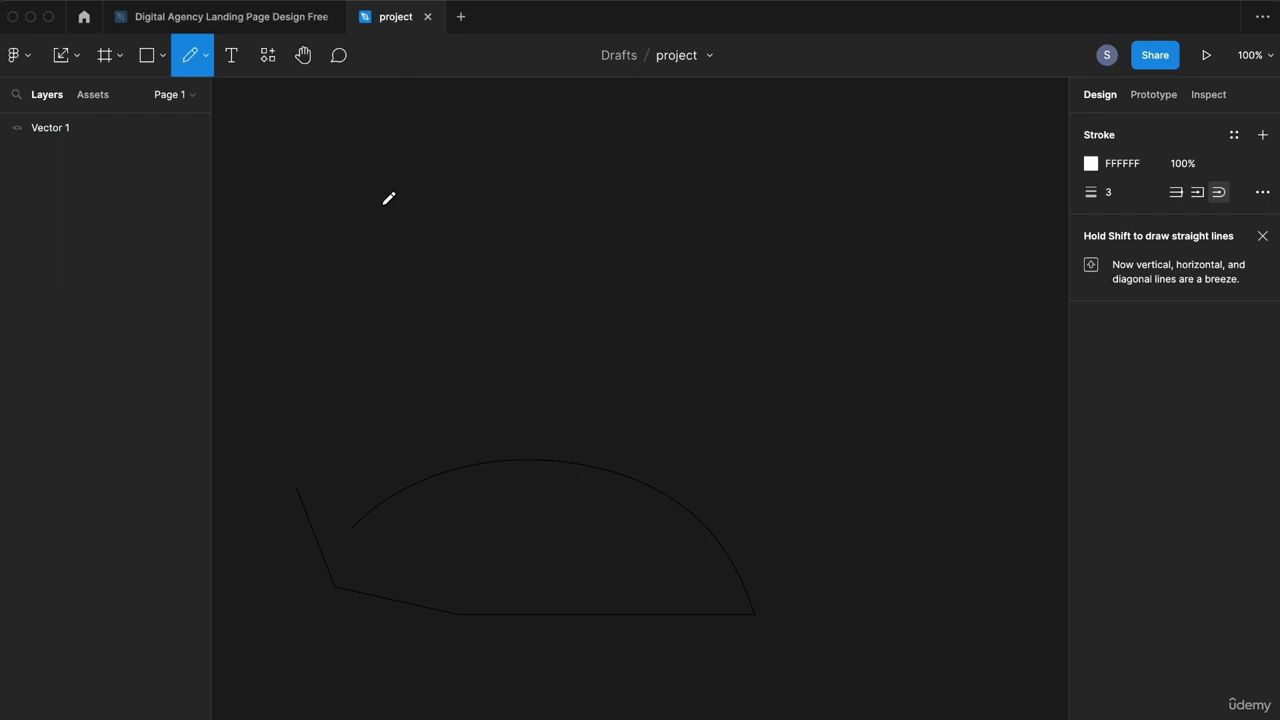
mouse_move(379, 317)
left_mouse_down()
mouse_move(416, 218)
mouse_move(469, 212)
mouse_move(502, 269)
mouse_move(542, 295)
mouse_move(609, 211)
mouse_move(669, 204)
mouse_move(734, 293)
mouse_move(779, 302)
mouse_move(810, 233)
mouse_move(879, 231)
left_mouse_up()
key("v")
left_click_drag(754, 156, 654, 240)
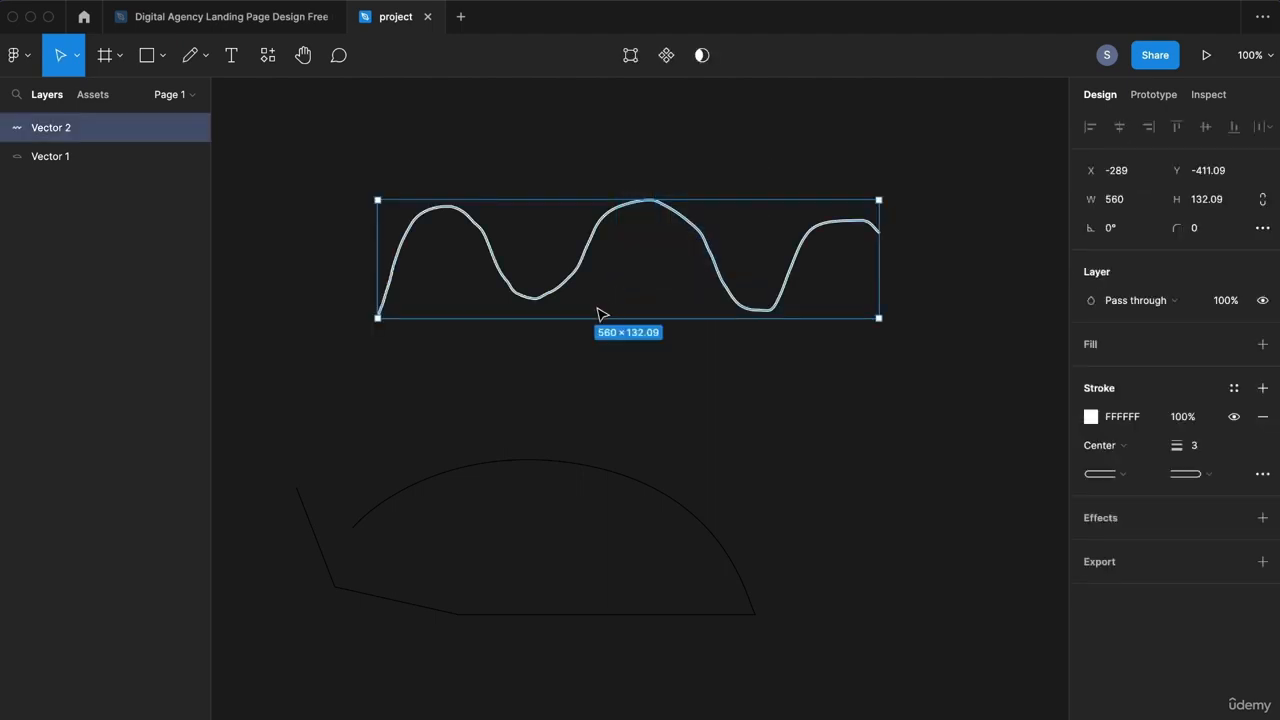
Step: Make the wavy stroke red FF1010 with a stroke weight of 42
left_click(1090, 417)
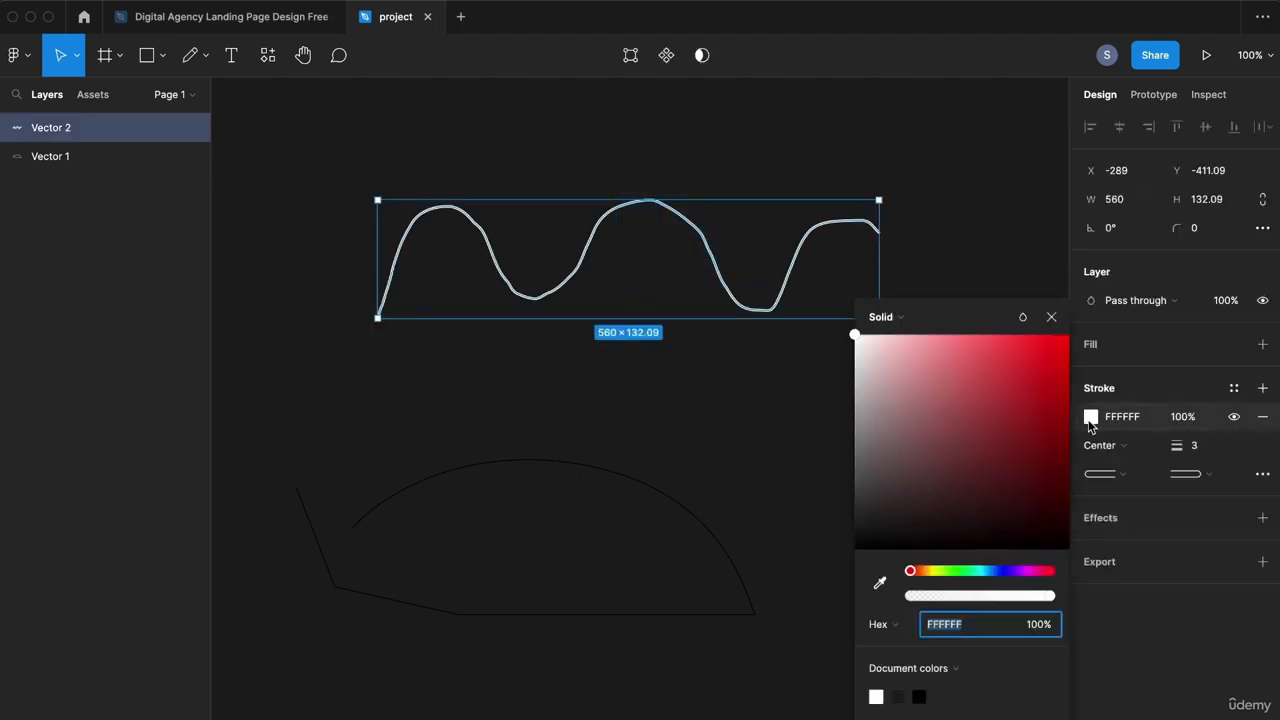
left_click_drag(1033, 432, 1056, 335)
left_click(1204, 456)
type("9")
key("Return")
key("Up")
key("Up")
key("Up")
key("Up")
key("Up")
key("Up")
key("Up")
key("Up")
key("Up")
key("Up")
key("Up")
key("Up")
key("Up")
key("Up")
key("Up")
key("Up")
key("Up")
key("Up")
key("Up")
key("Up")
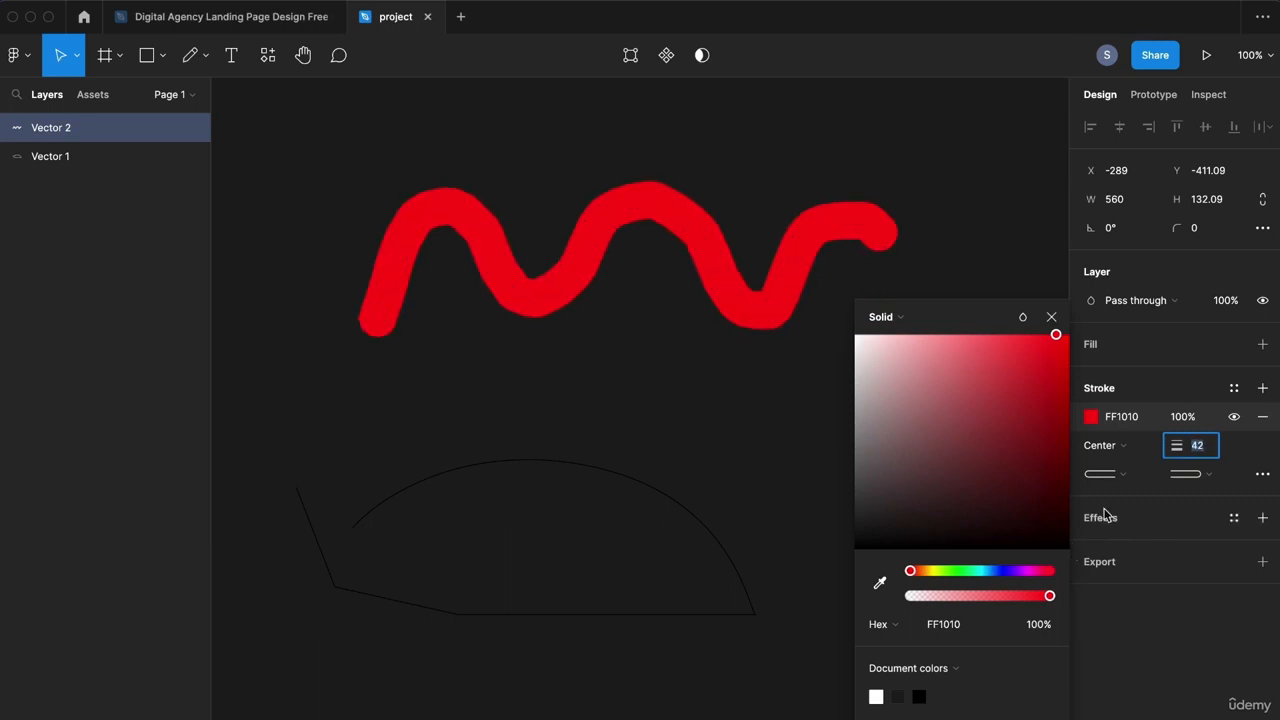
Step: Align the stroke Inside, give its start a Triangle arrowhead, and reduce weight to 8
left_click(1100, 445)
left_click(1120, 466)
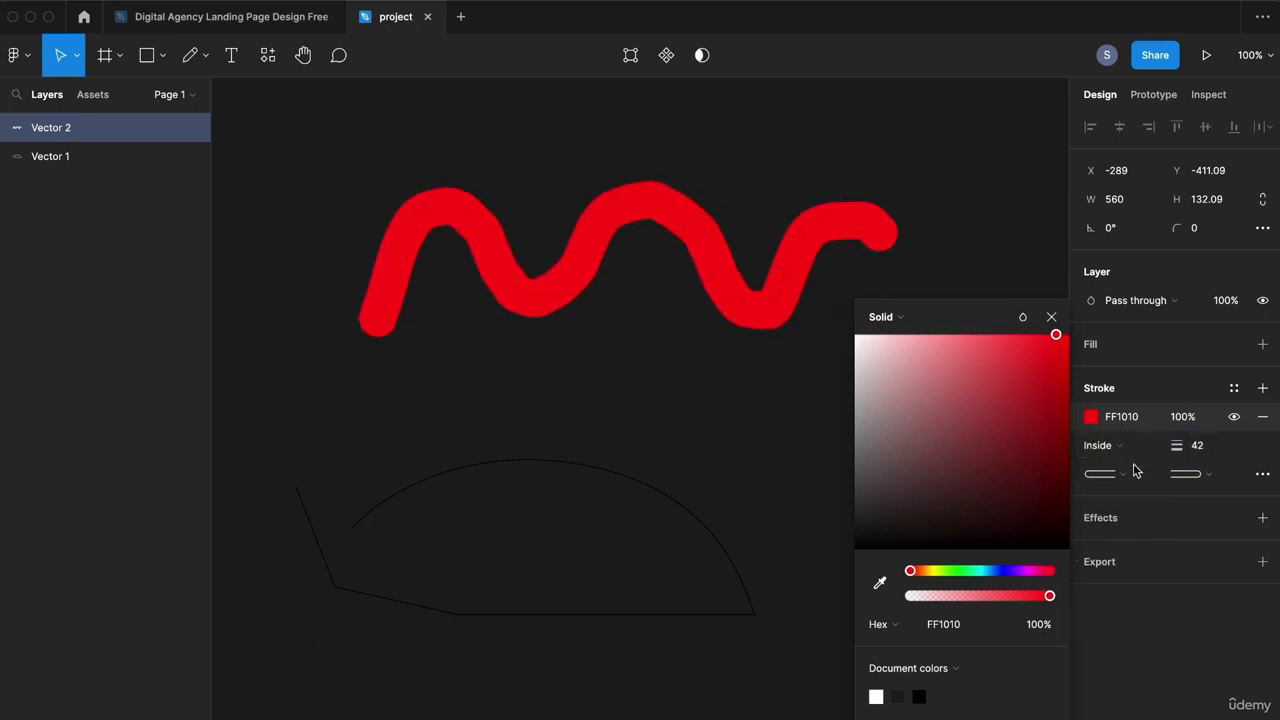
left_click(1130, 472)
left_click(1141, 380)
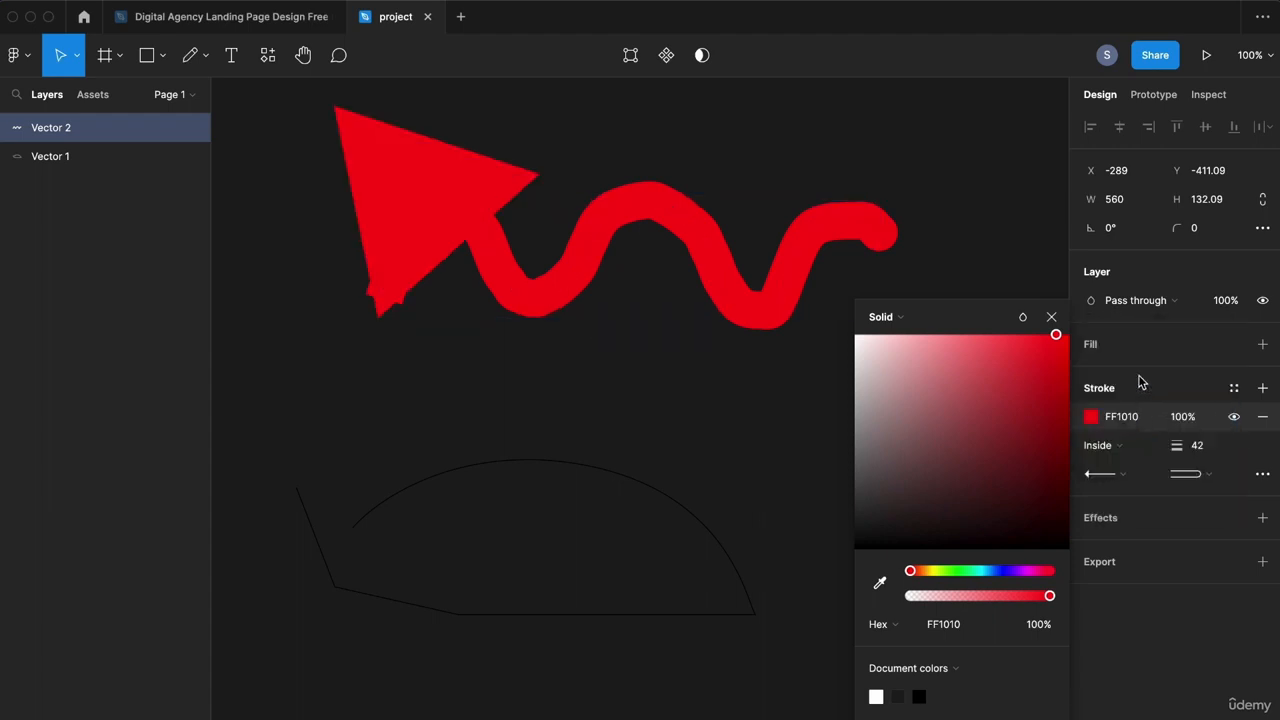
left_click(1211, 449)
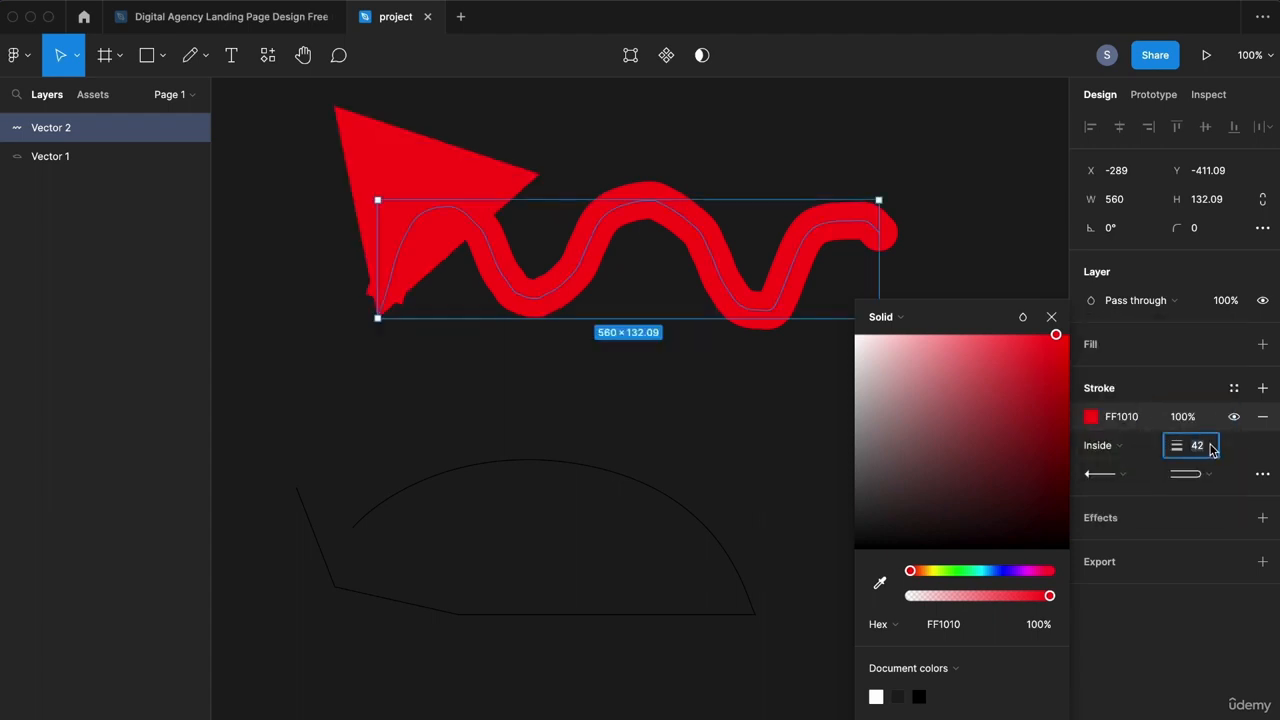
key("Down")
key("Down")
key("Down")
key("Down")
key("Down")
key("Down")
key("Down")
key("Down")
key("Down")
key("Down")
key("Down")
key("Down")
key("Down")
key("Down")
key("Down")
key("Down")
key("Down")
key("Down")
key("Down")
key("Down")
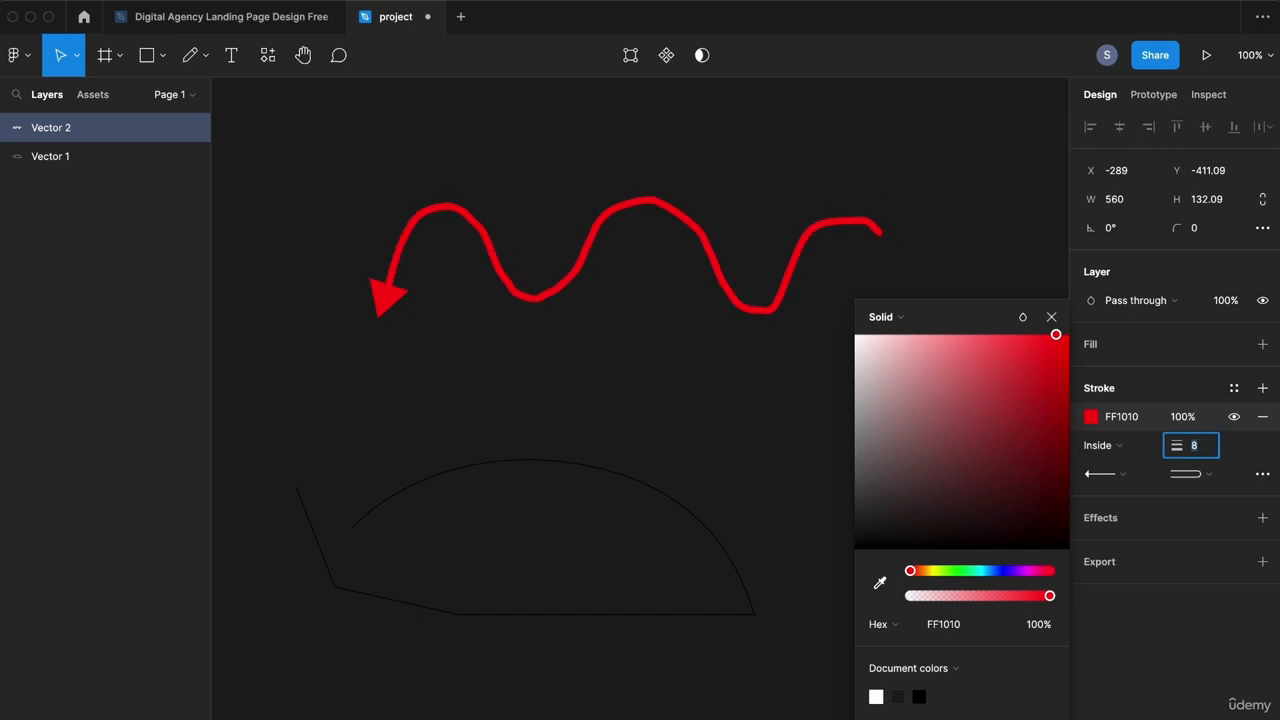
left_click(1051, 316)
Step: Delete the red arrow Vector 2 and give Vector 1 a thicker white stroke
left_click_drag(931, 148, 368, 426)
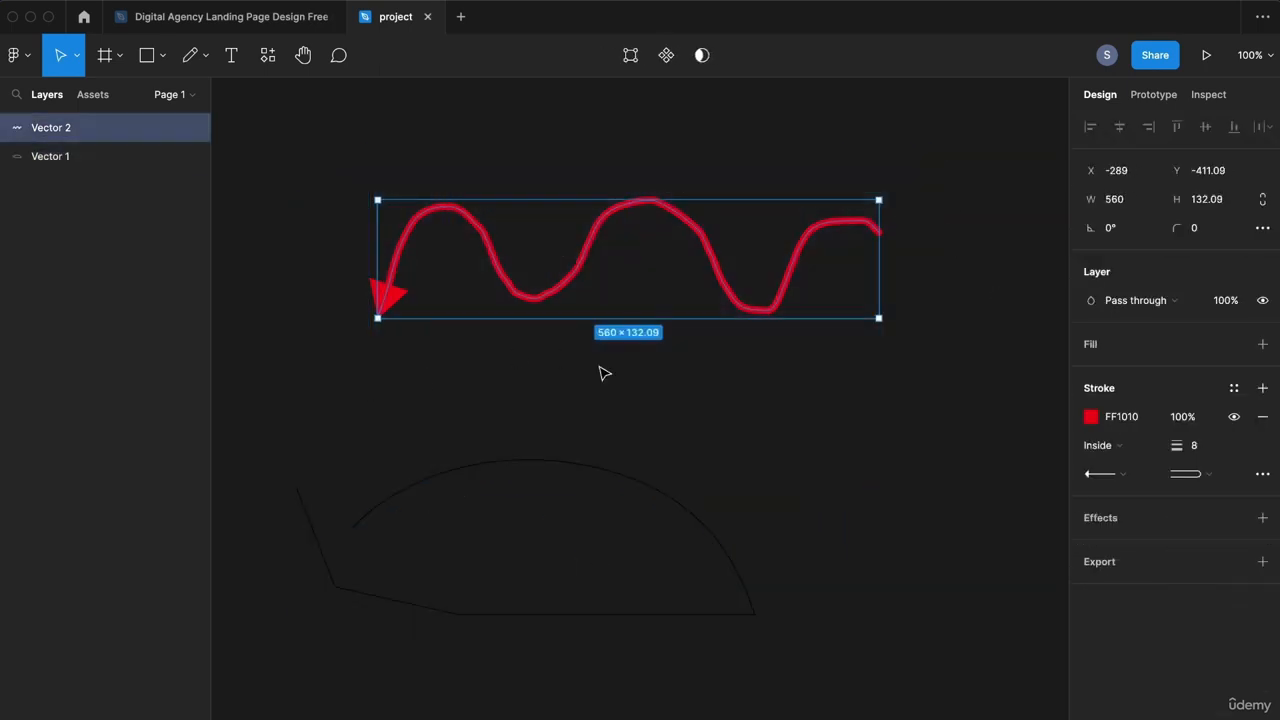
key("Delete")
left_click(593, 476)
left_click(1091, 420)
left_click_drag(975, 420, 740, 297)
left_click(1203, 447)
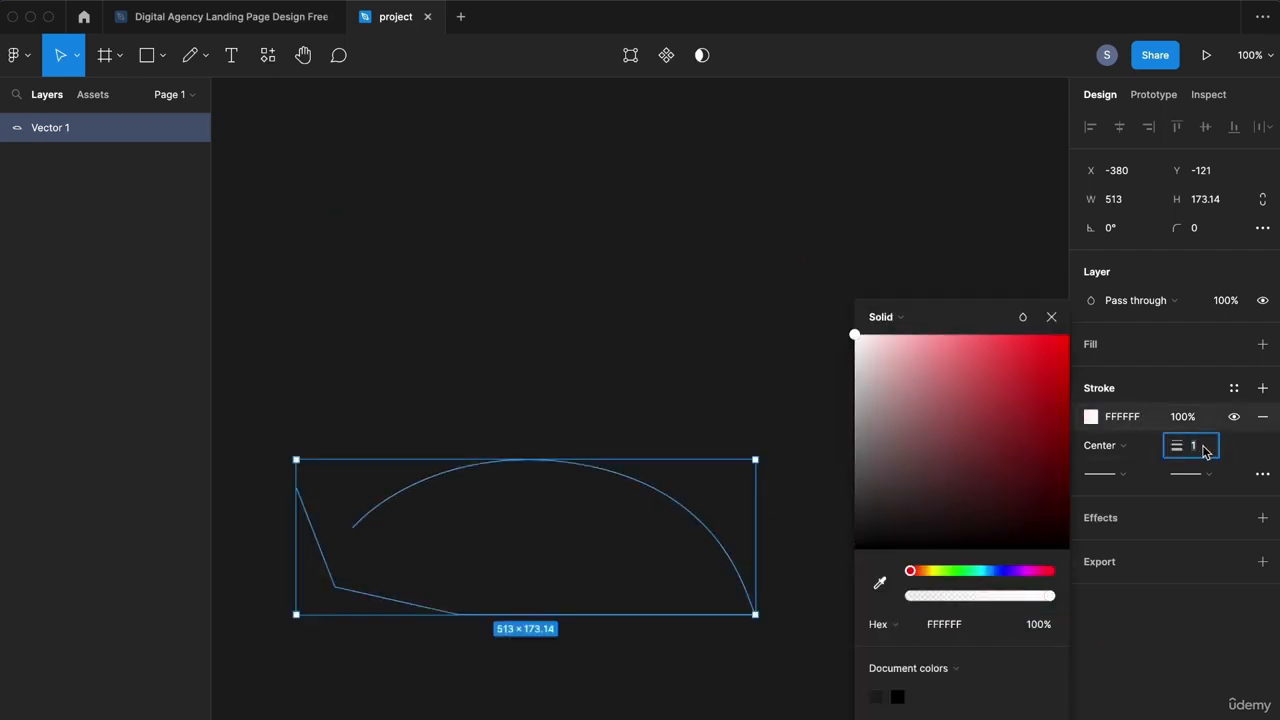
key("Up")
key("Up")
key("Up")
key("Up")
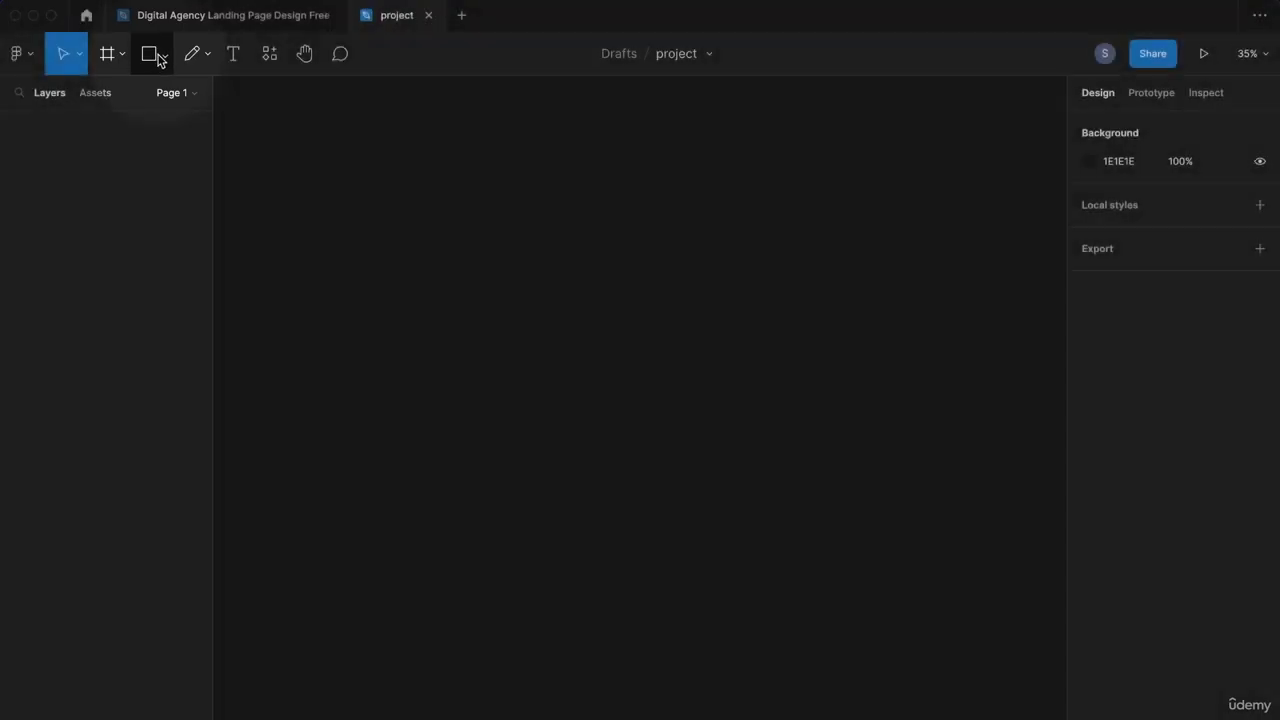
Step: Draw a 1269 × 1269 square with the Rectangle tool
left_click(163, 56)
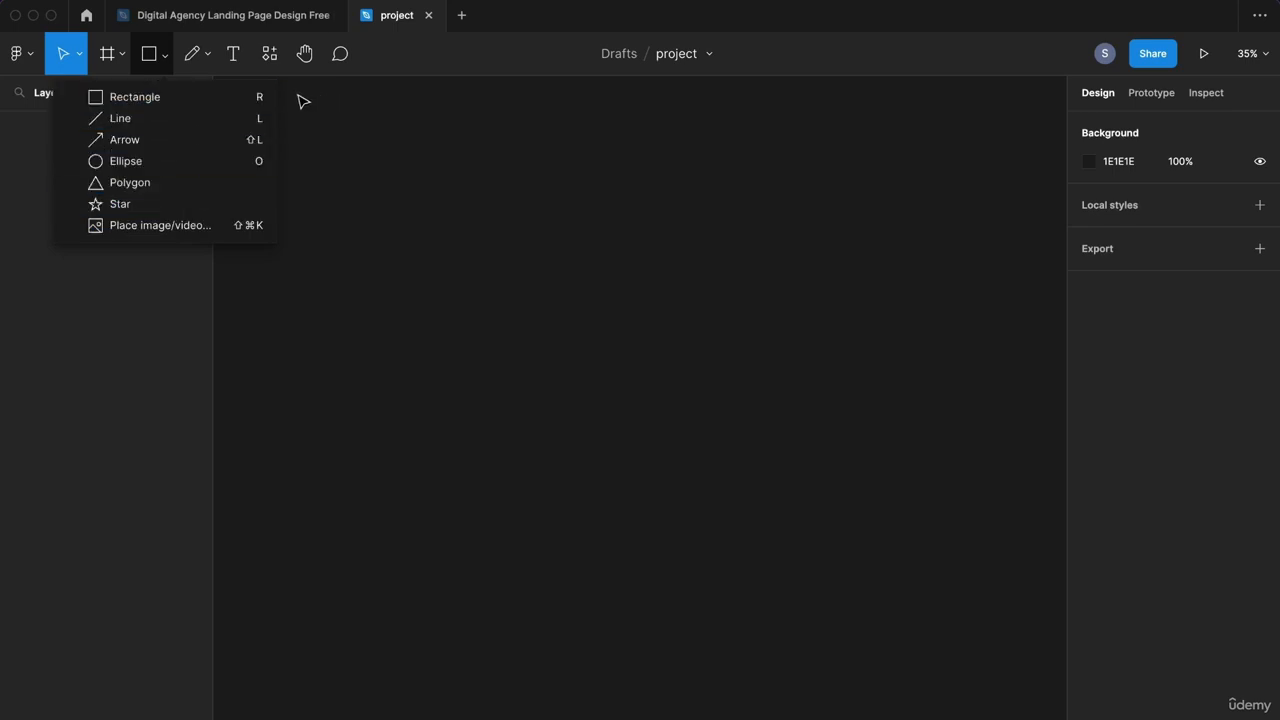
left_click(220, 98)
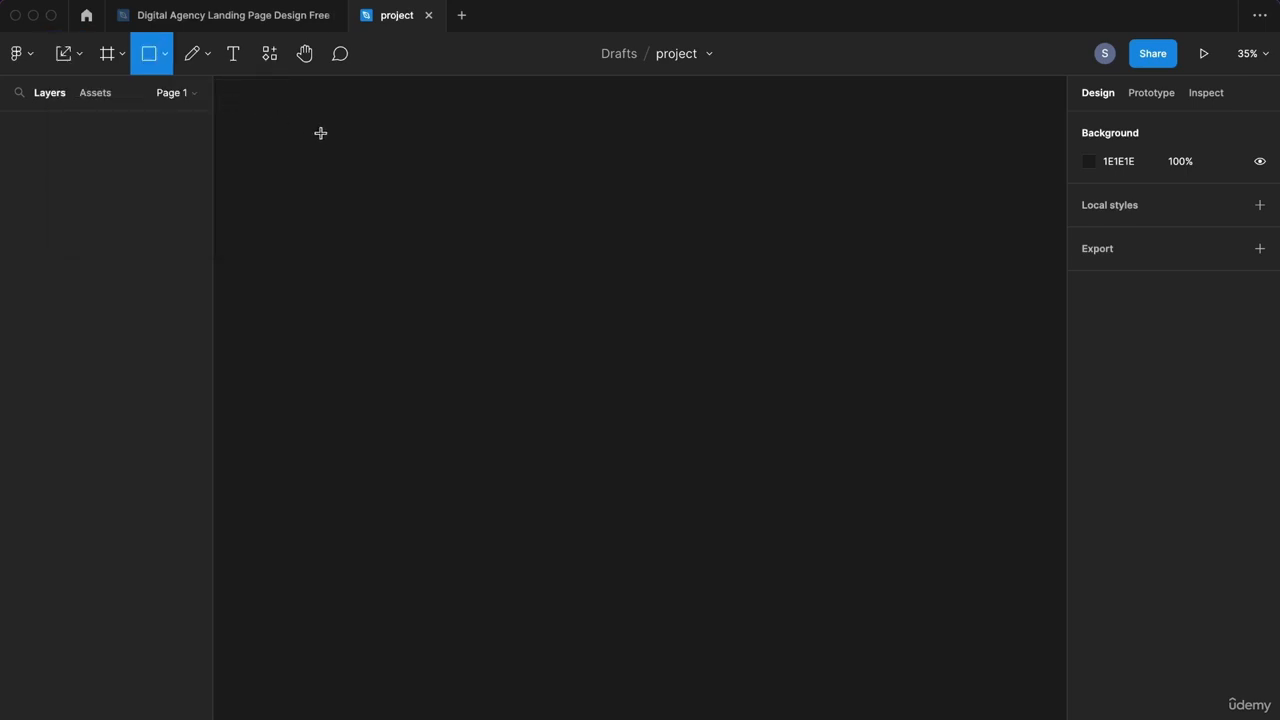
left_click(166, 56)
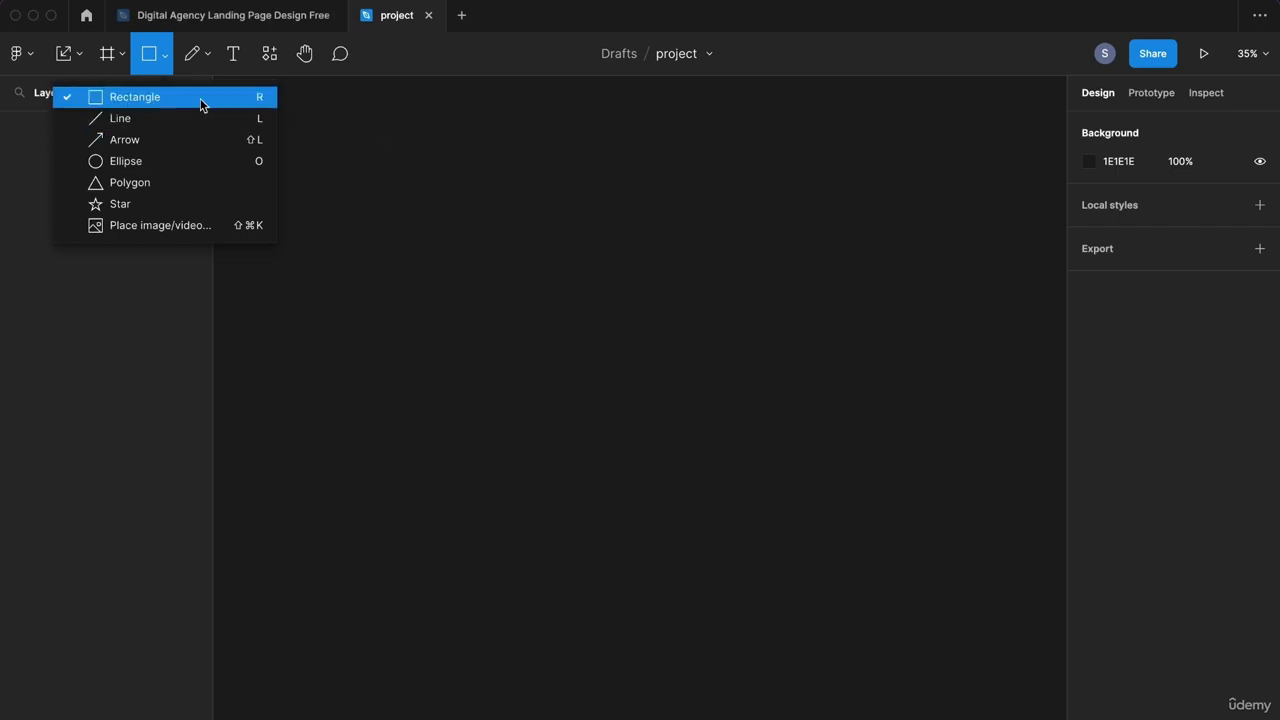
left_click(201, 104)
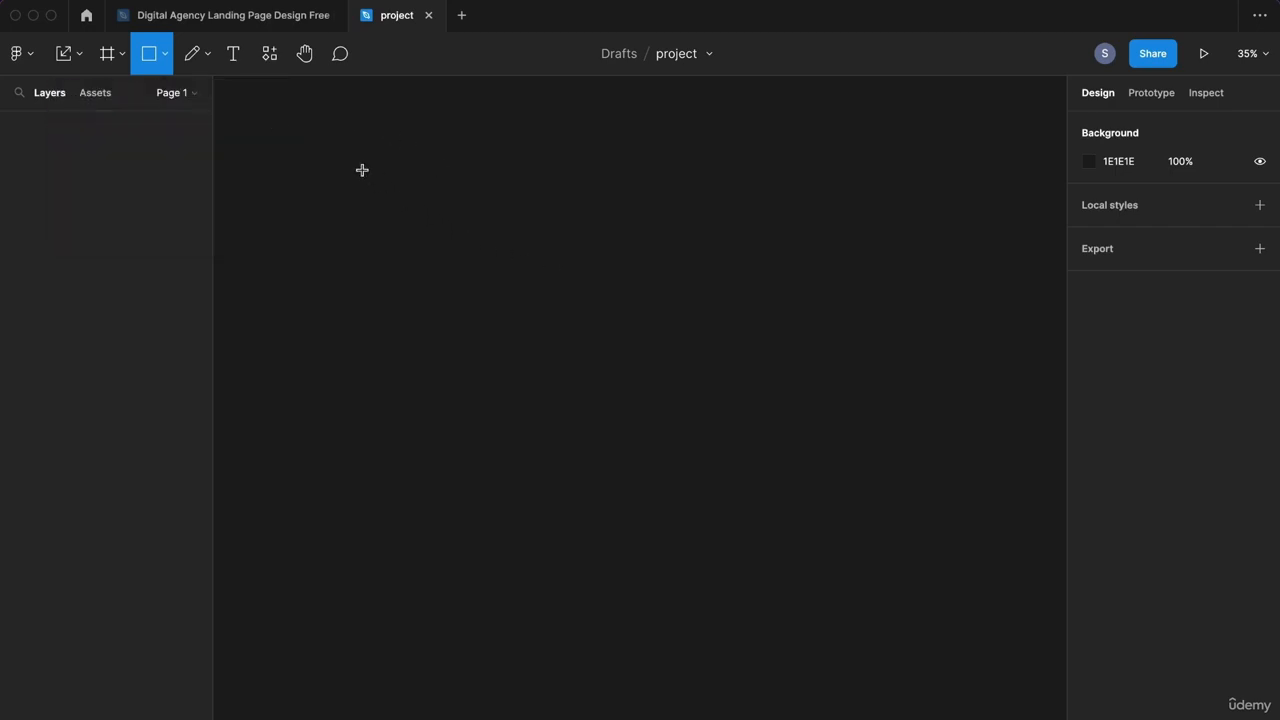
left_click_drag(362, 170, 669, 569)
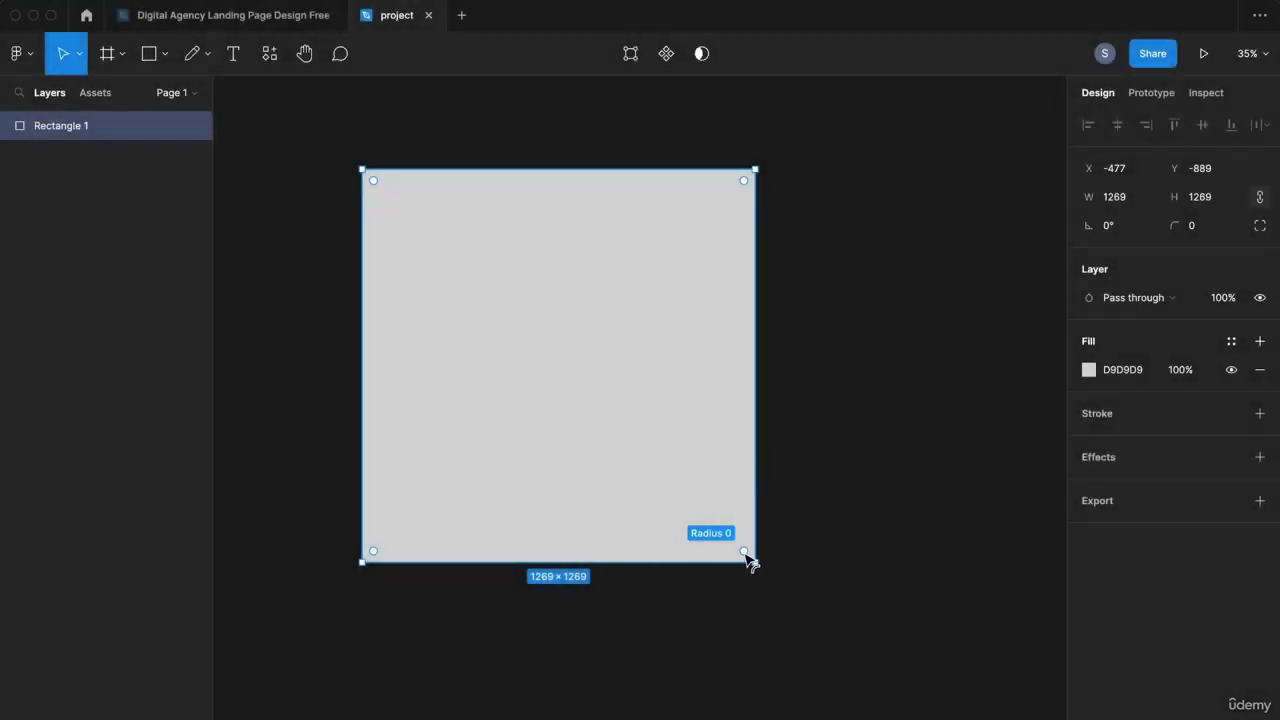
Step: Round only the square's top-right corner to a 634 radius
mouse_move(745, 188)
mouse_move(745, 183)
left_mouse_down()
mouse_move(529, 348)
mouse_move(643, 277)
mouse_move(755, 173)
left_mouse_up()
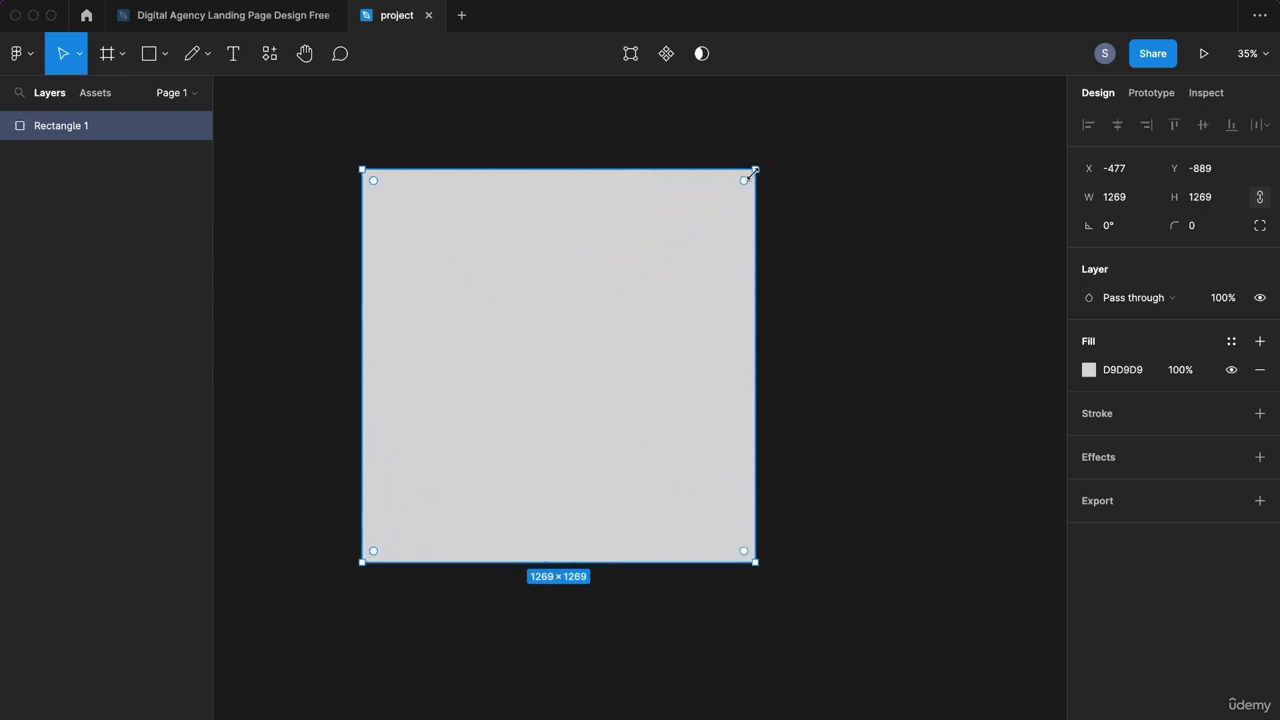
left_click_drag(743, 188, 488, 368)
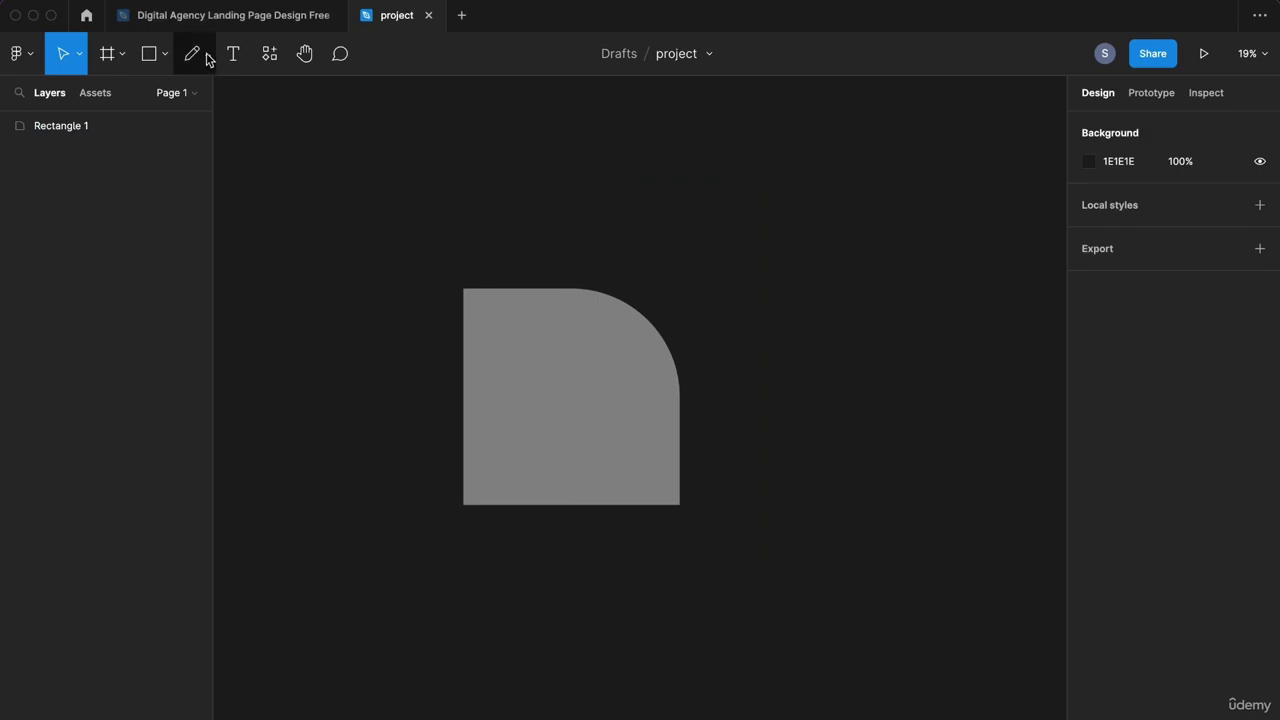
left_click(207, 56)
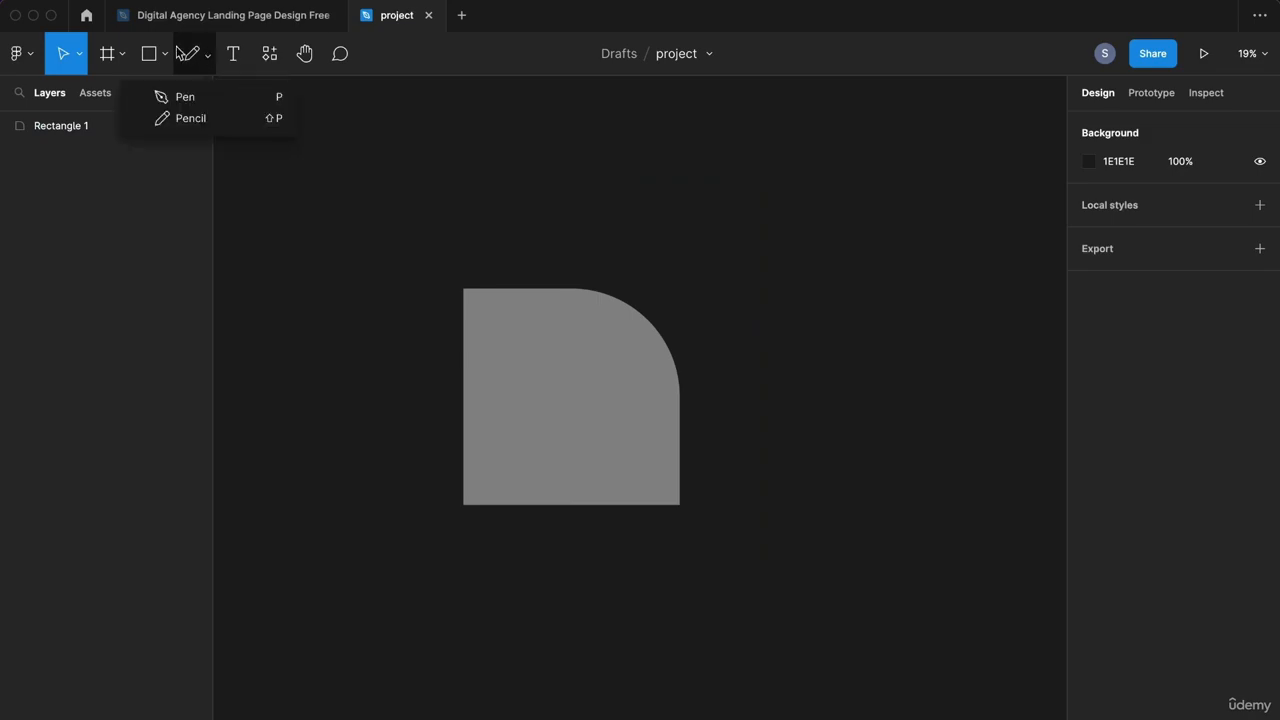
Step: Draw a line and give it a white FFFFFF stroke with weight 15
left_click(166, 54)
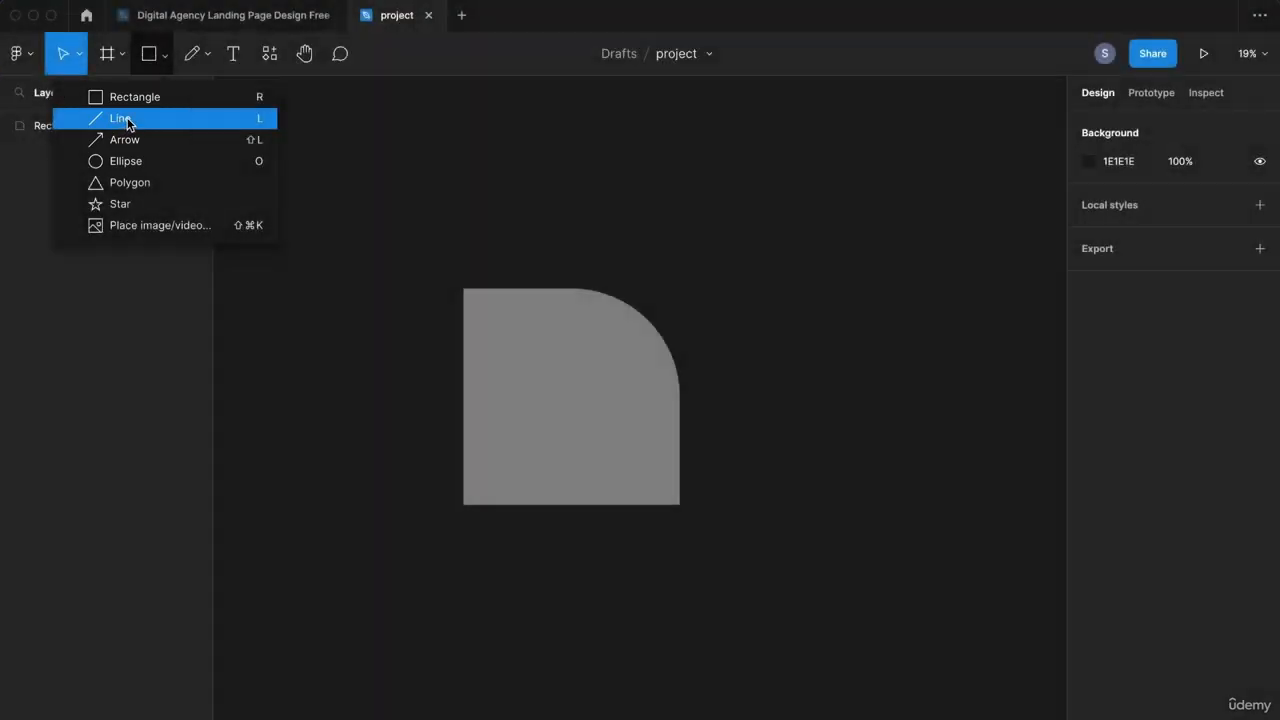
left_click(119, 118)
left_click_drag(722, 261, 518, 215)
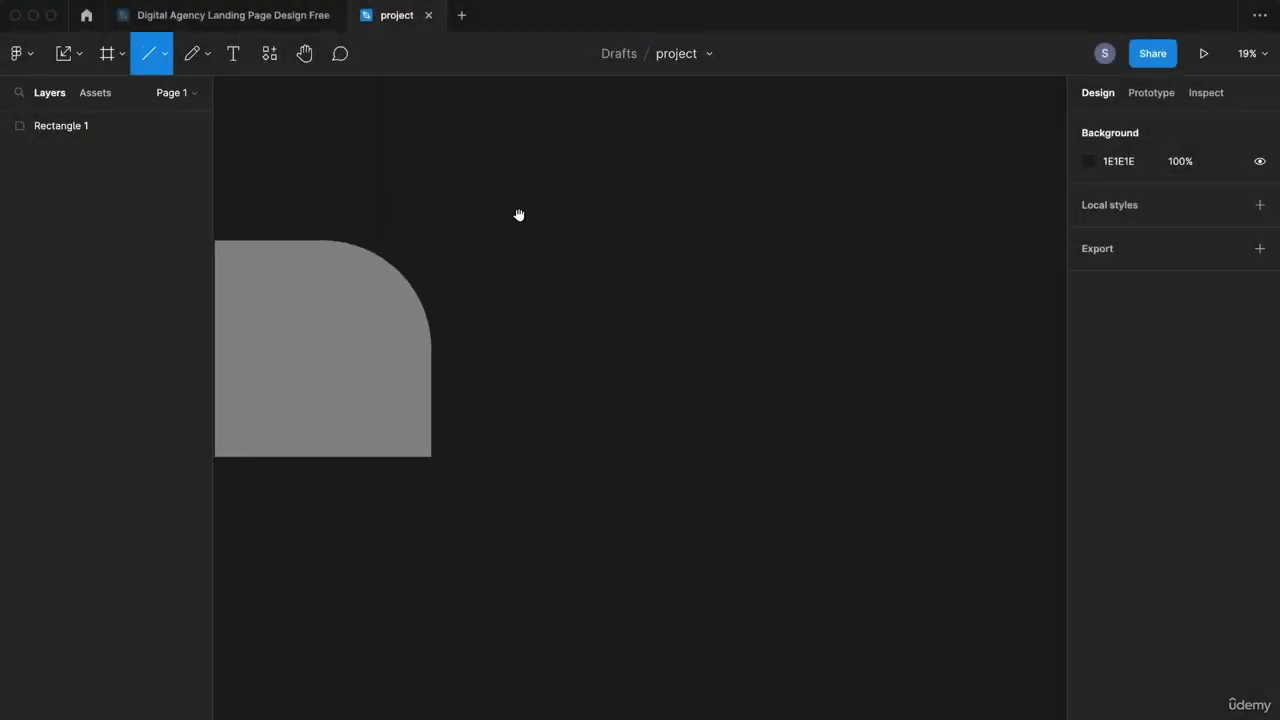
left_click_drag(594, 175, 594, 571)
left_click(1089, 413)
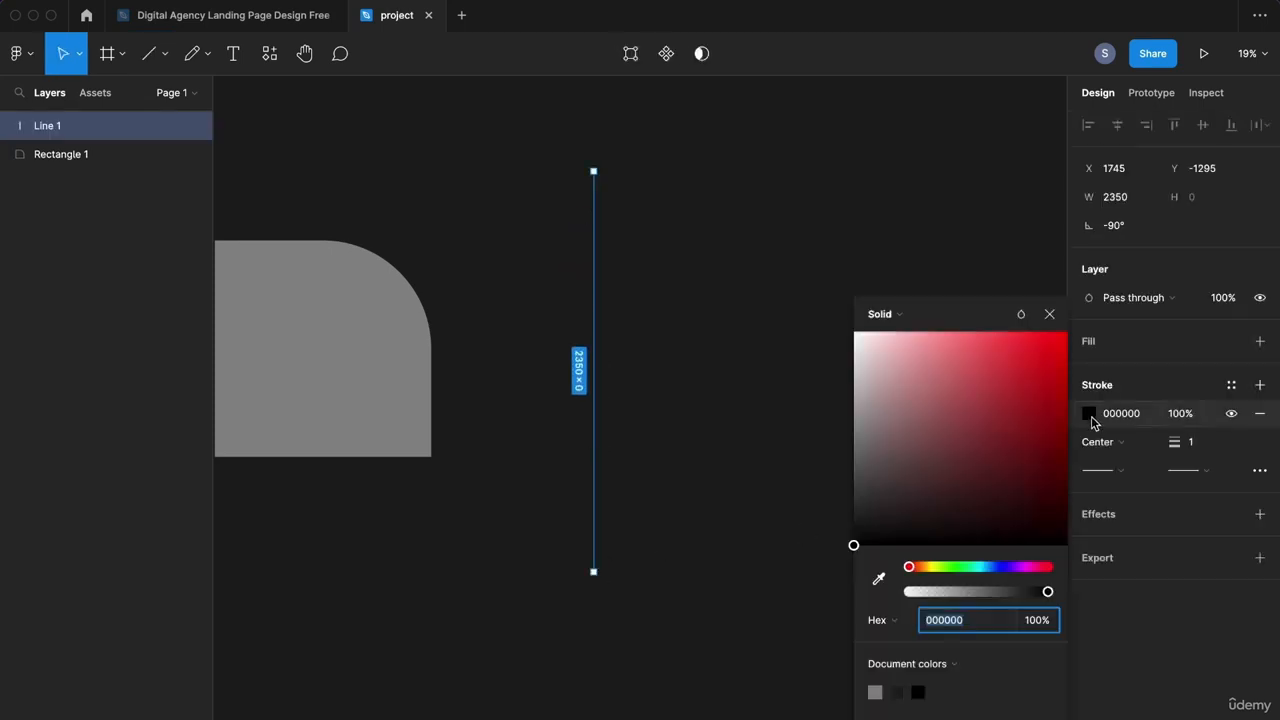
left_click(874, 350)
left_click_drag(858, 343, 814, 286)
left_click(1200, 446)
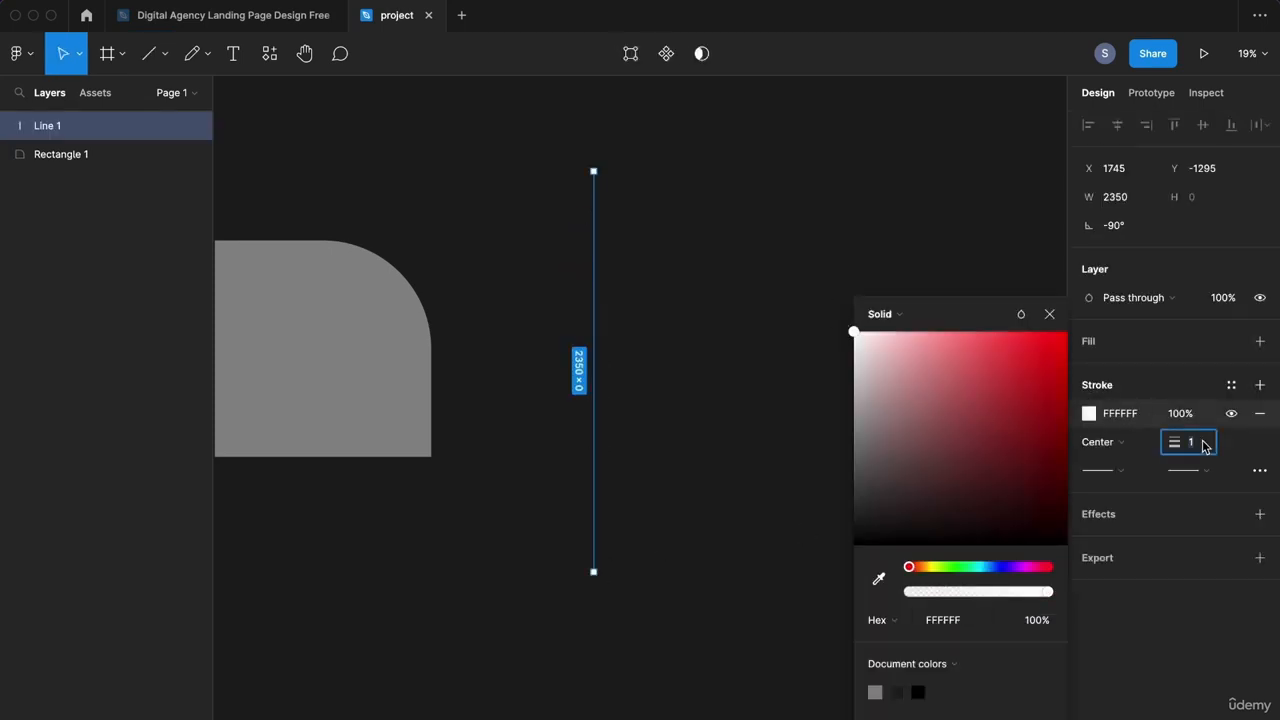
type("415")
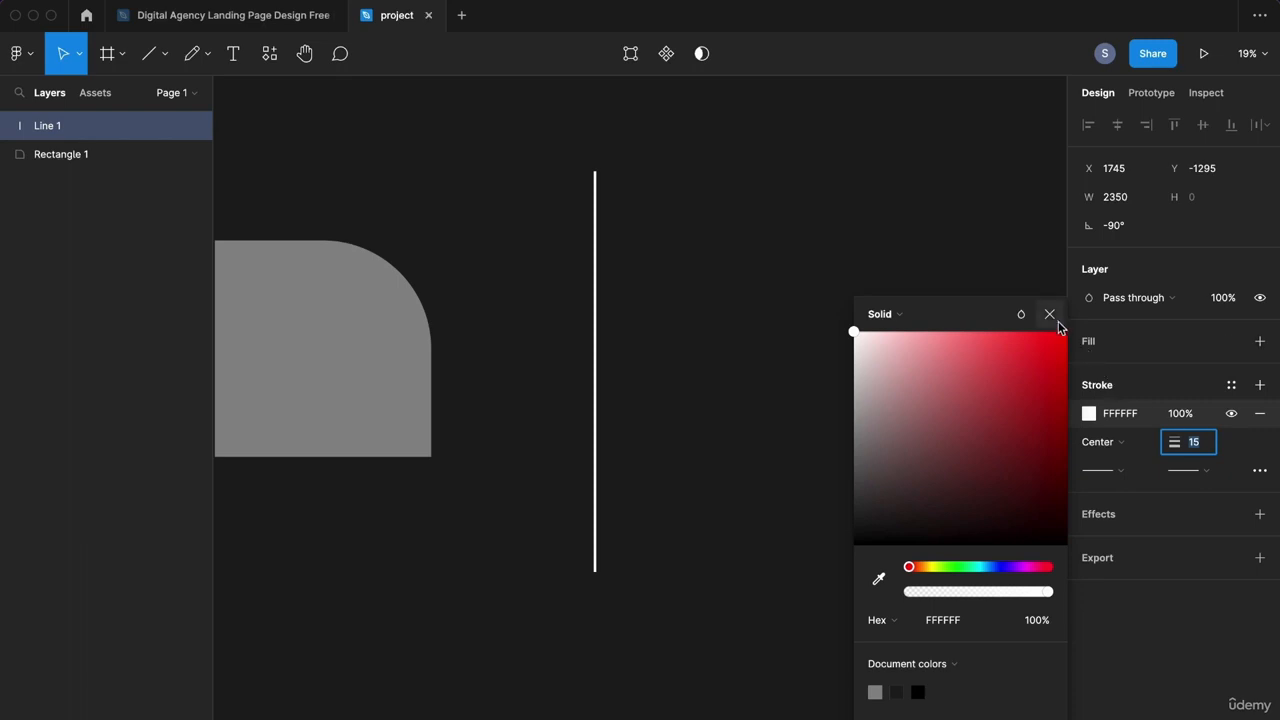
left_click(1049, 314)
Step: Drag the line's endpoint so the line runs horizontally, 1243 long
left_click(790, 318)
left_click(595, 570)
left_click_drag(600, 573, 511, 303)
left_click_drag(776, 494, 807, 175)
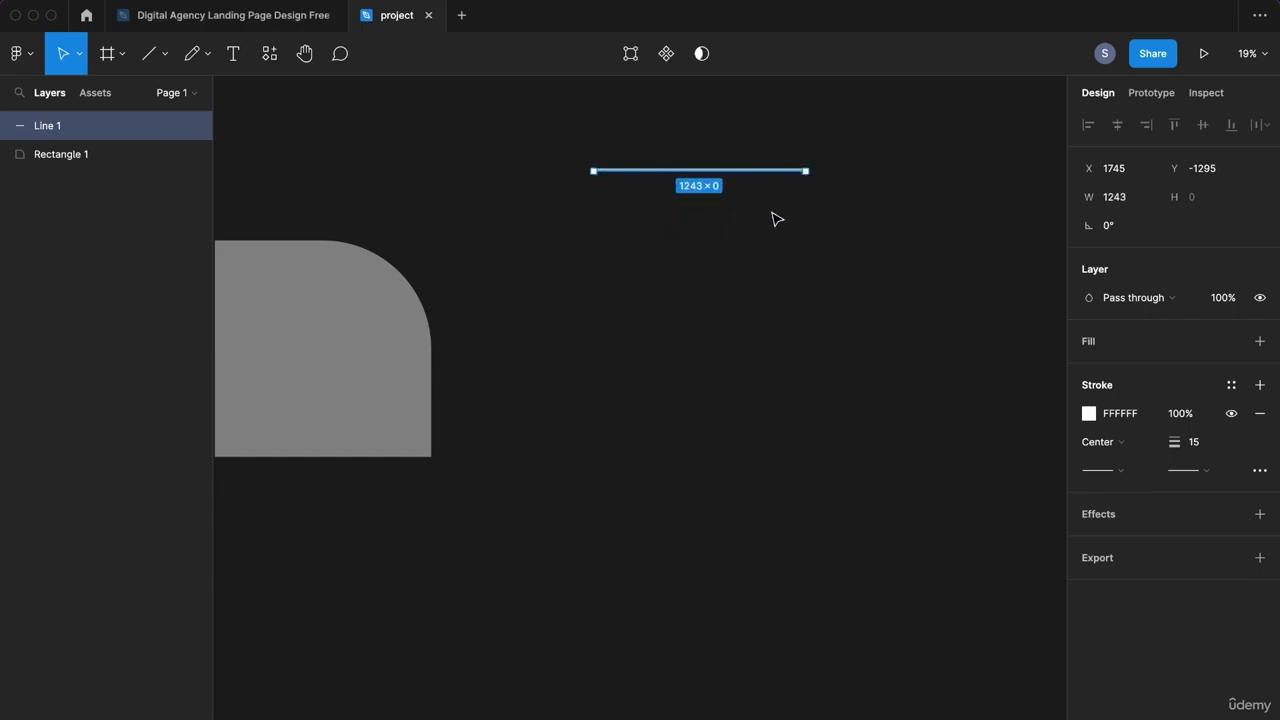
left_click(776, 218)
left_click(165, 53)
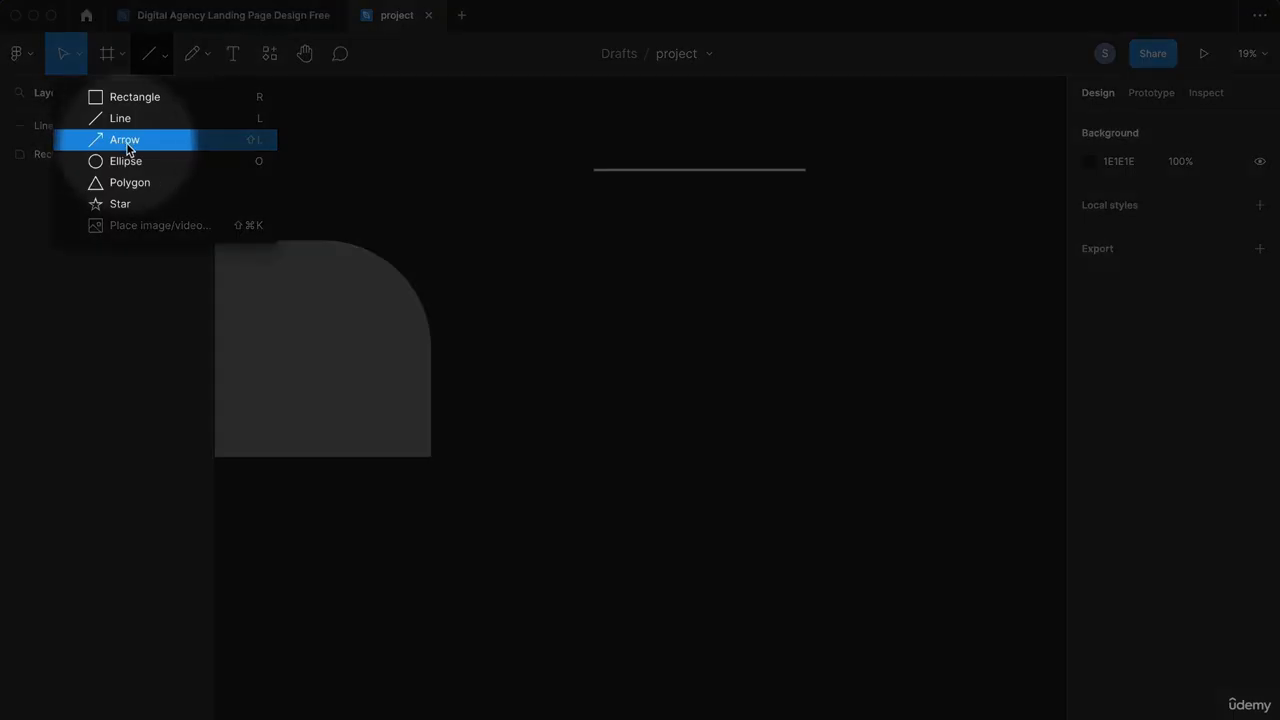
Step: Draw a vertical arrow with a white stroke thickened to 13
left_click(132, 140)
left_click_drag(625, 252, 625, 627)
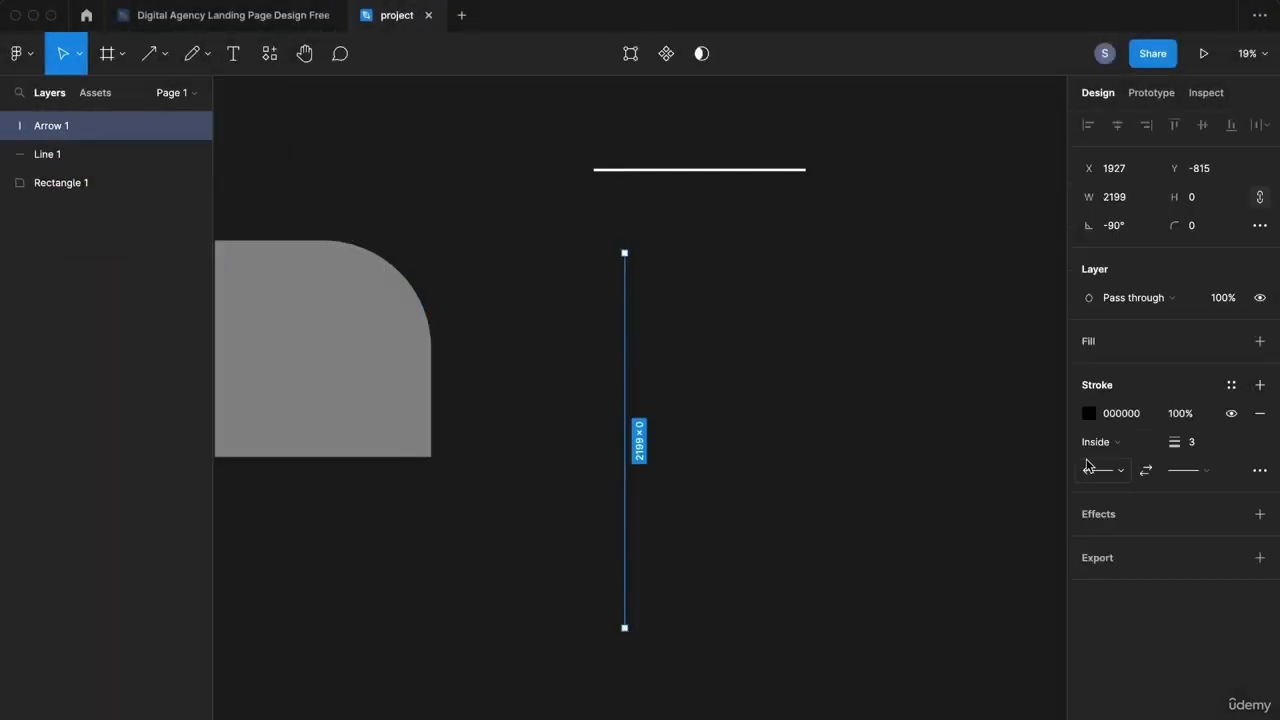
left_click(1089, 413)
left_click_drag(997, 446, 810, 318)
left_click_drag(1178, 442, 1220, 453)
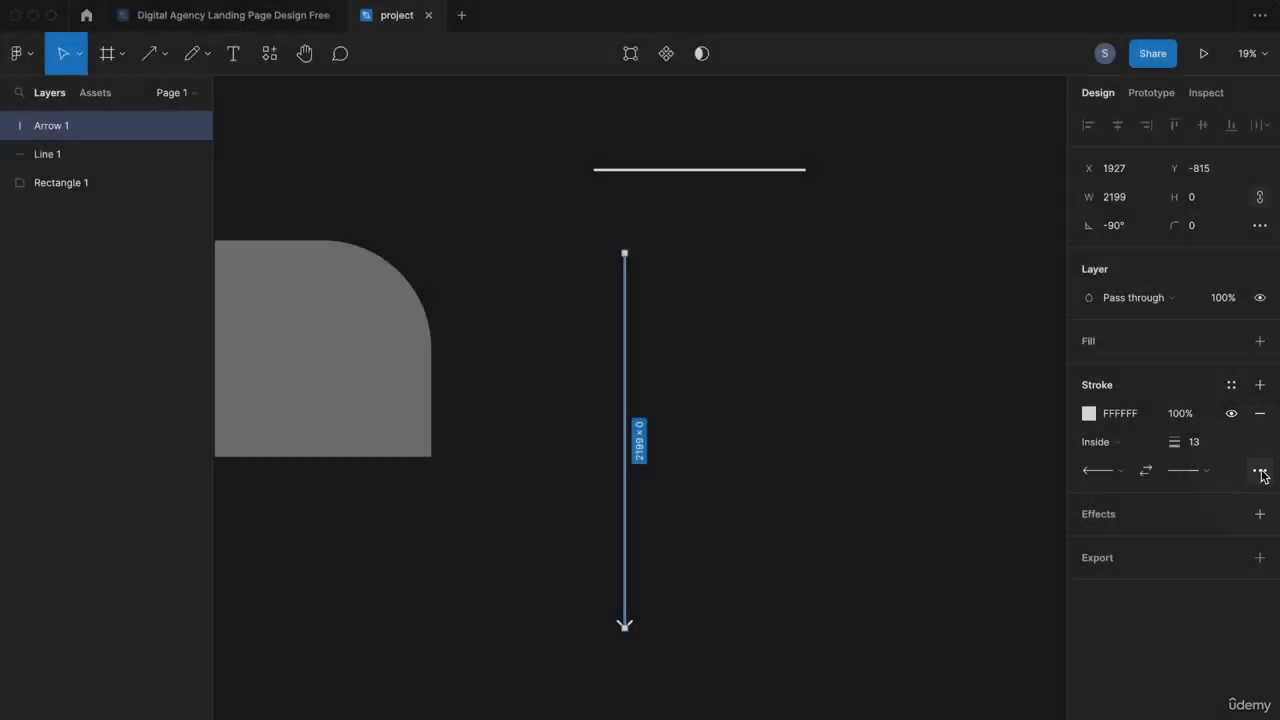
left_click(1259, 470)
Step: Make the arrow's stroke dashed with a weight of 8
left_click(1040, 514)
left_click(1028, 538)
left_click(1190, 442)
type("8")
key("Return")
left_click(606, 663)
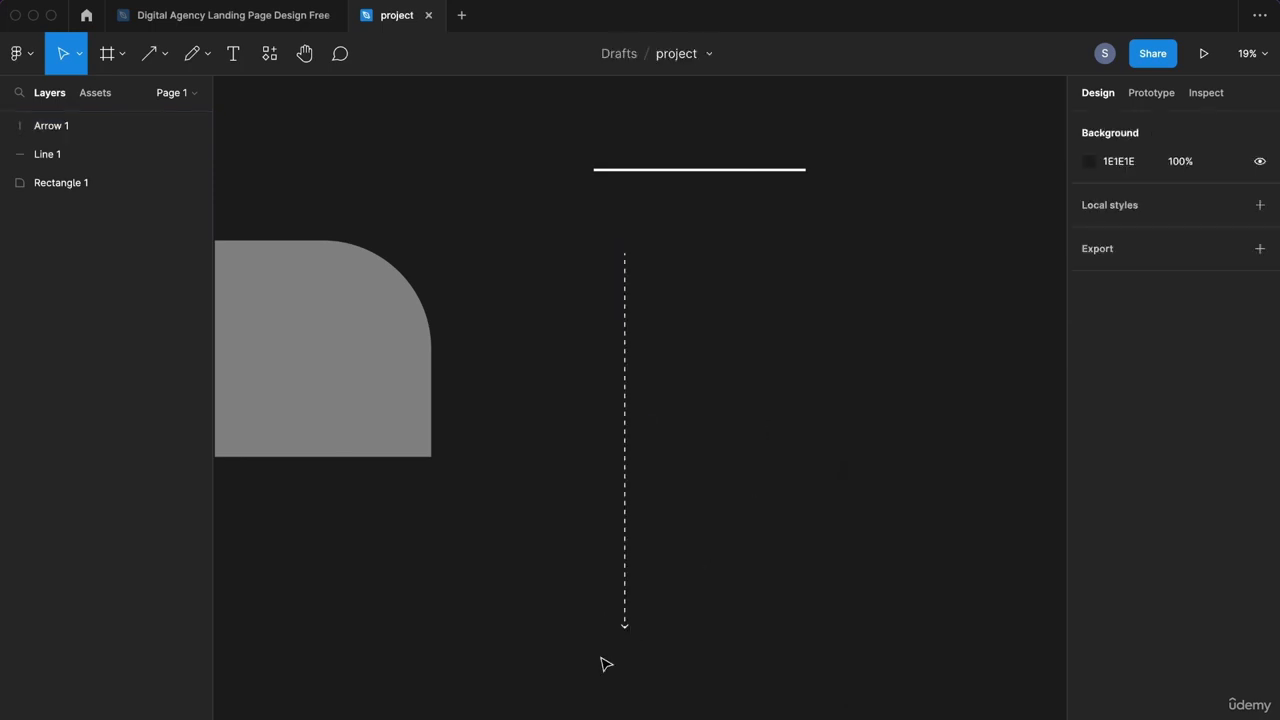
scroll(626, 634, "up", 5)
scroll(614, 586, "down", 5)
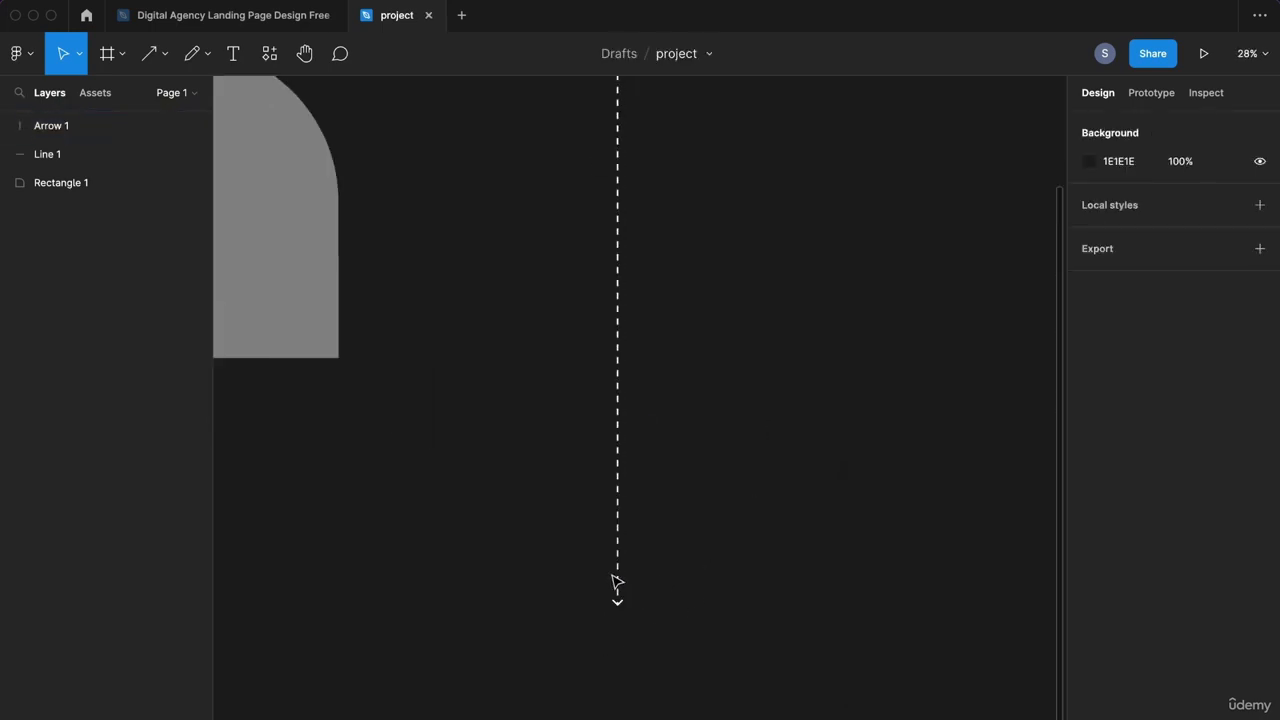
Step: Give the arrow's end a round cap and turn its stroke green
left_click(617, 534)
left_click(1207, 472)
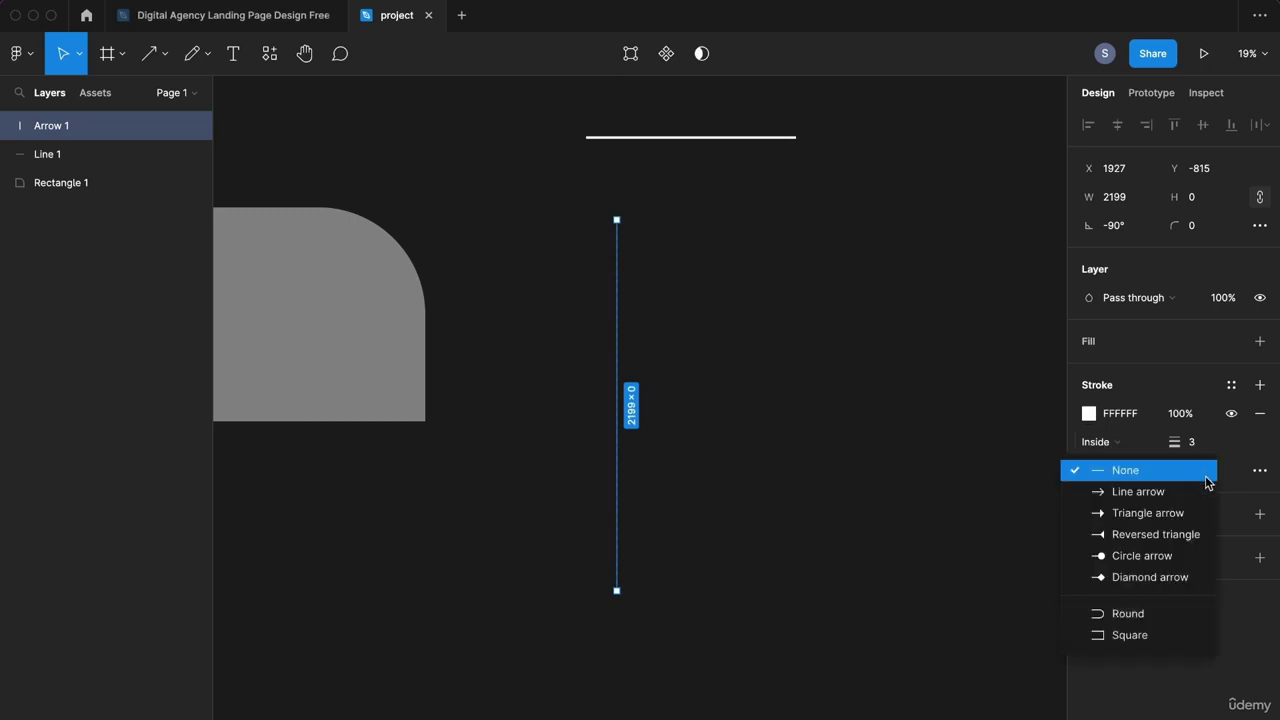
left_click(1176, 613)
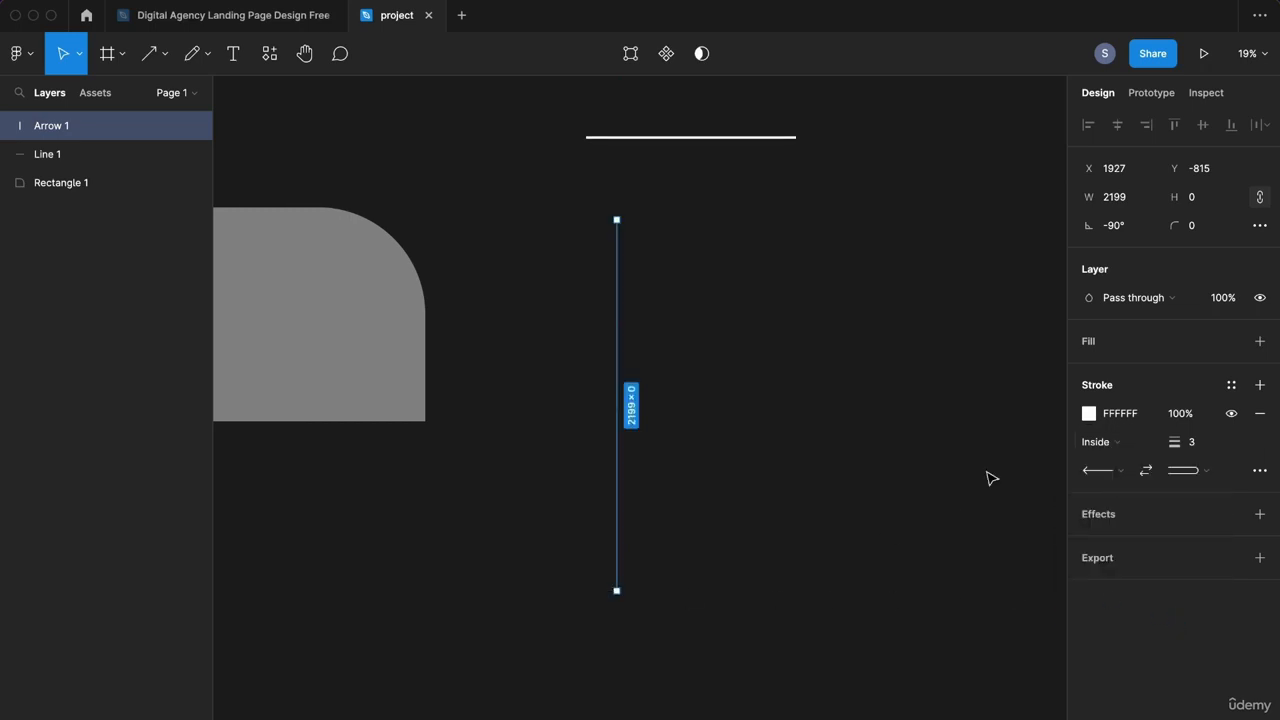
left_click(1089, 413)
left_click(950, 568)
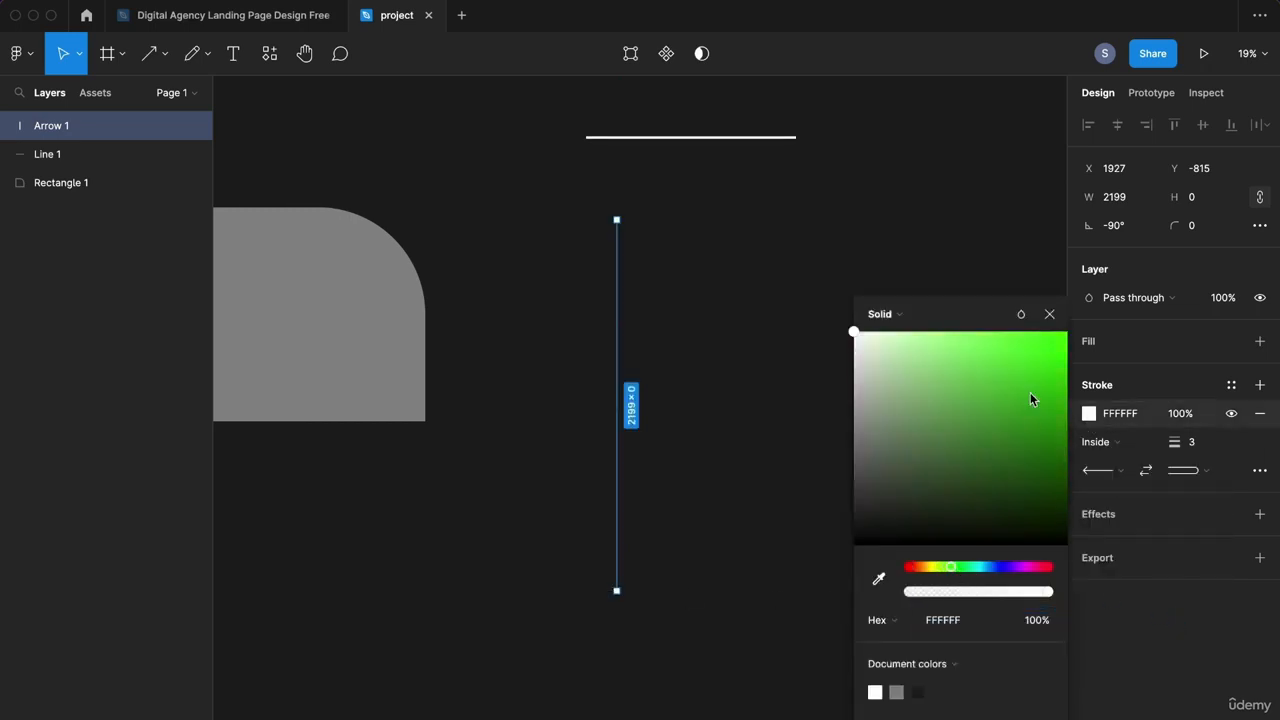
left_click(1066, 394)
left_click(1049, 314)
left_click(730, 278)
left_click_drag(752, 245, 605, 270)
left_click(165, 53)
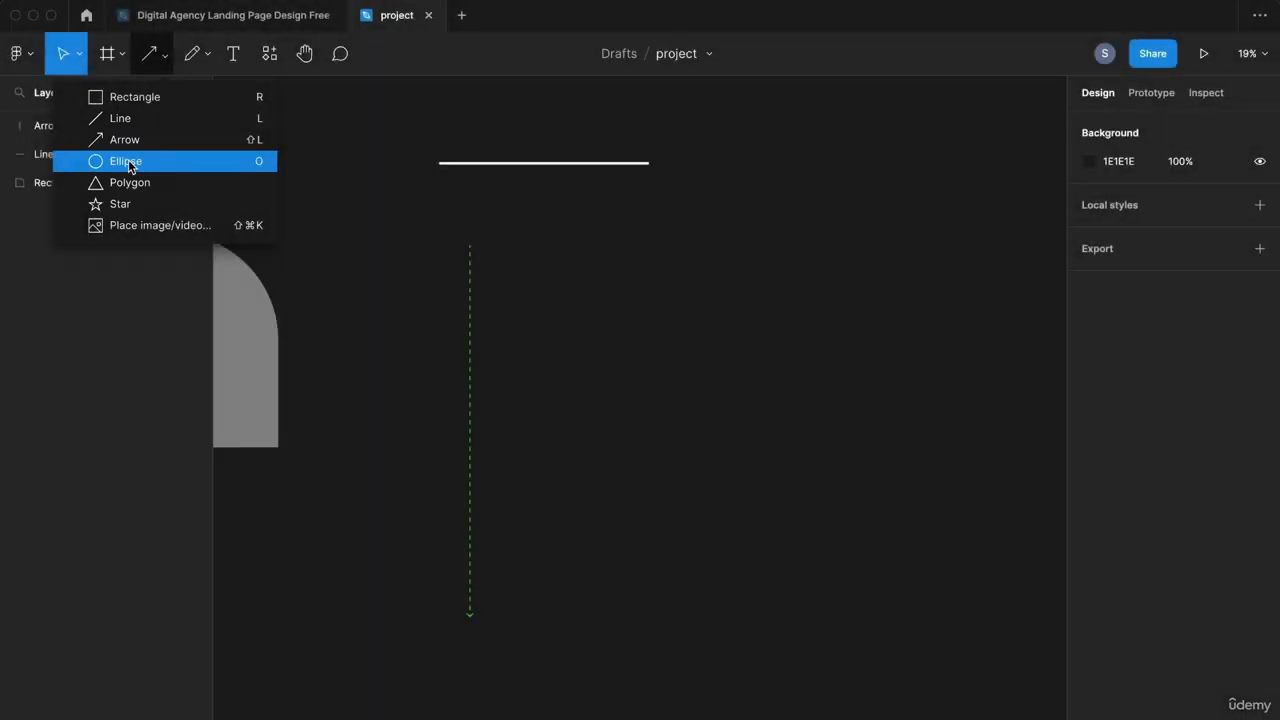
Step: Draw a 1056 × 1056 circle and cut it to a 75% sweep
left_click(140, 160)
left_click_drag(699, 419, 880, 261)
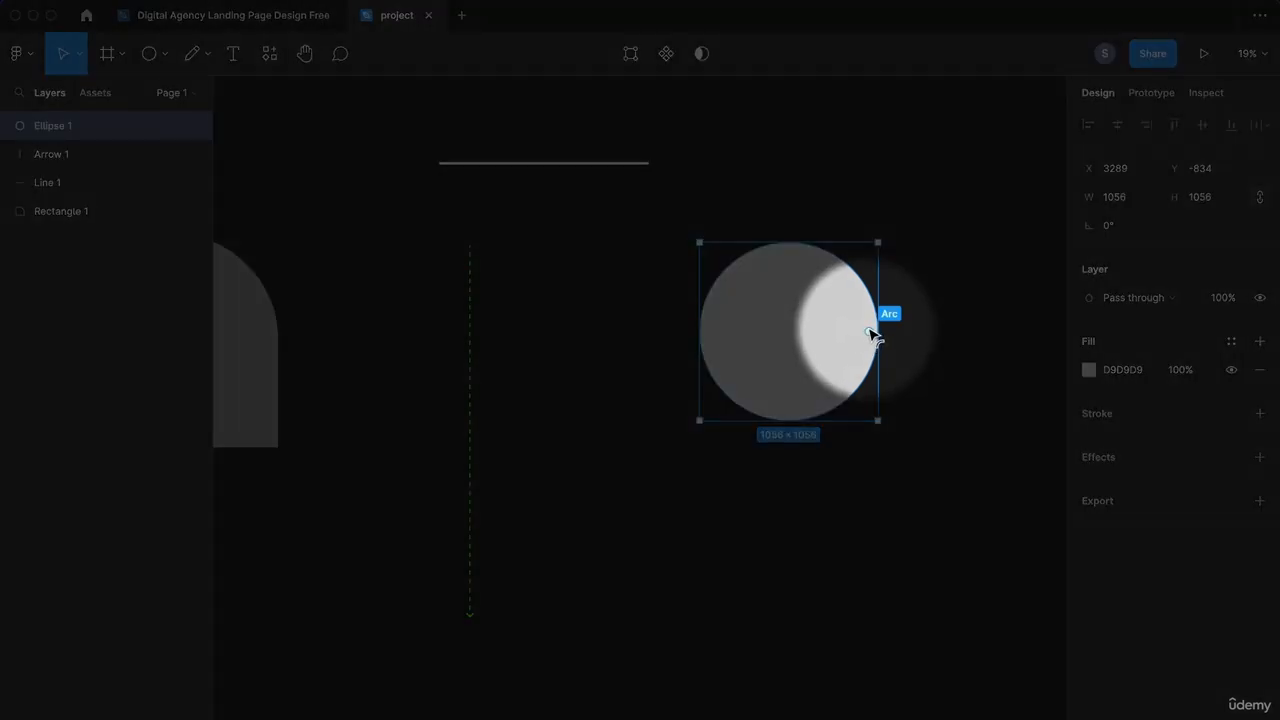
left_click_drag(872, 333, 858, 264)
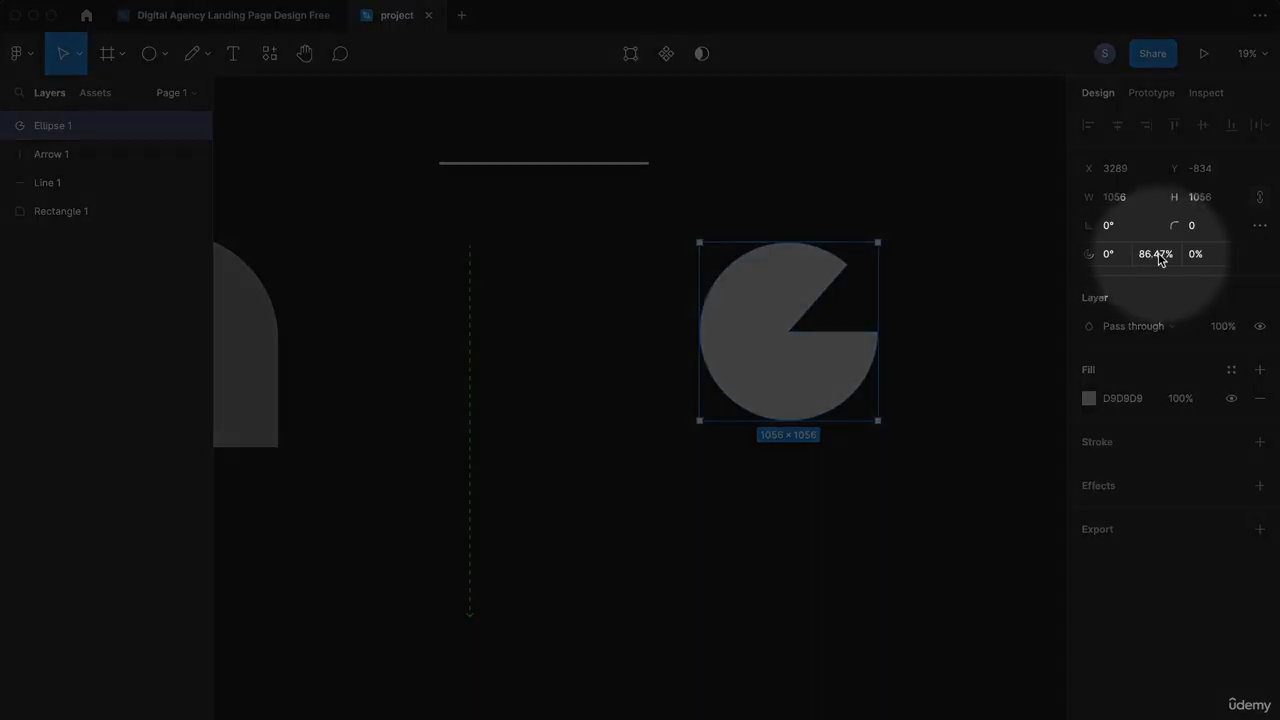
left_click(1157, 256)
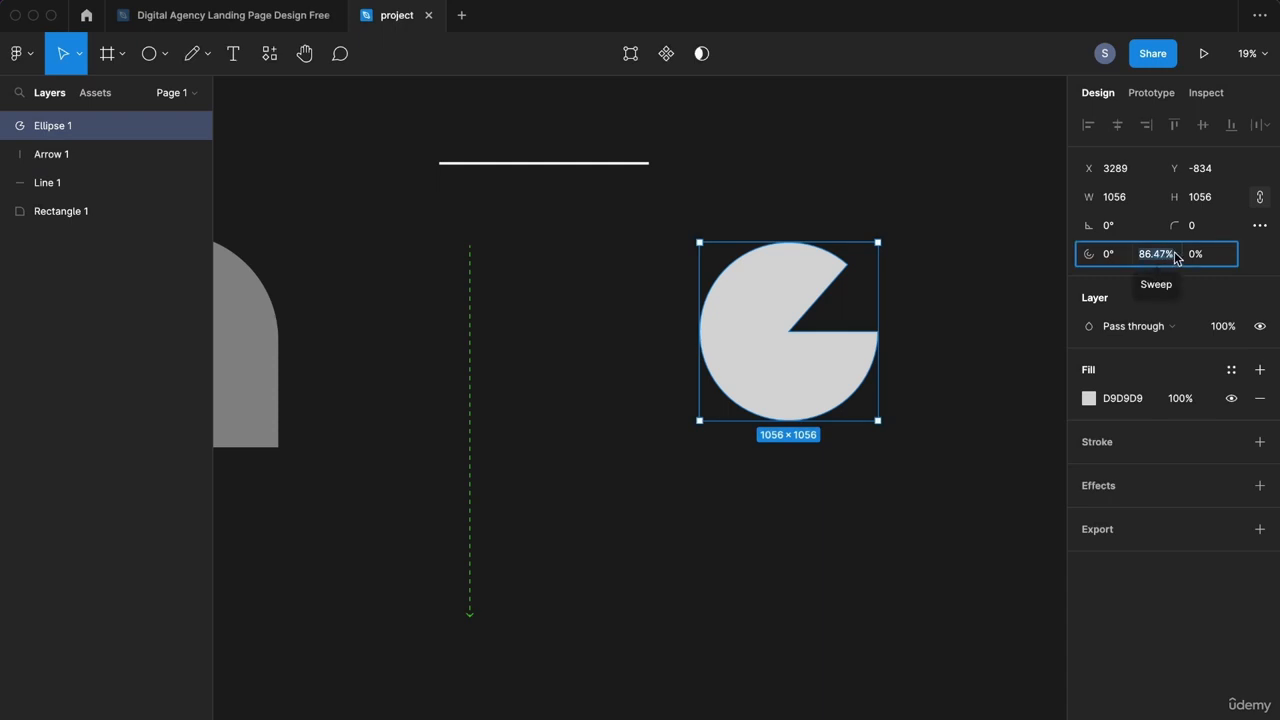
type("75")
key("Return")
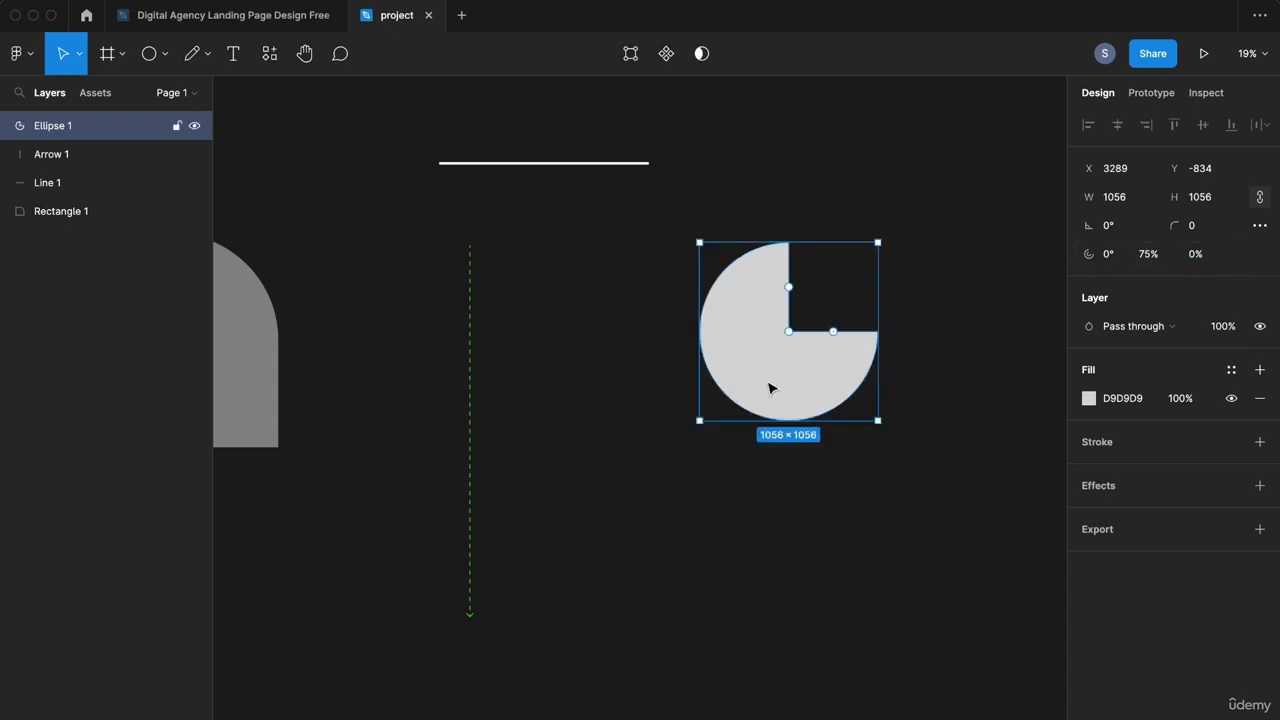
Step: Fill the pie shape with yellow E8D109
left_click(1088, 399)
left_click(936, 569)
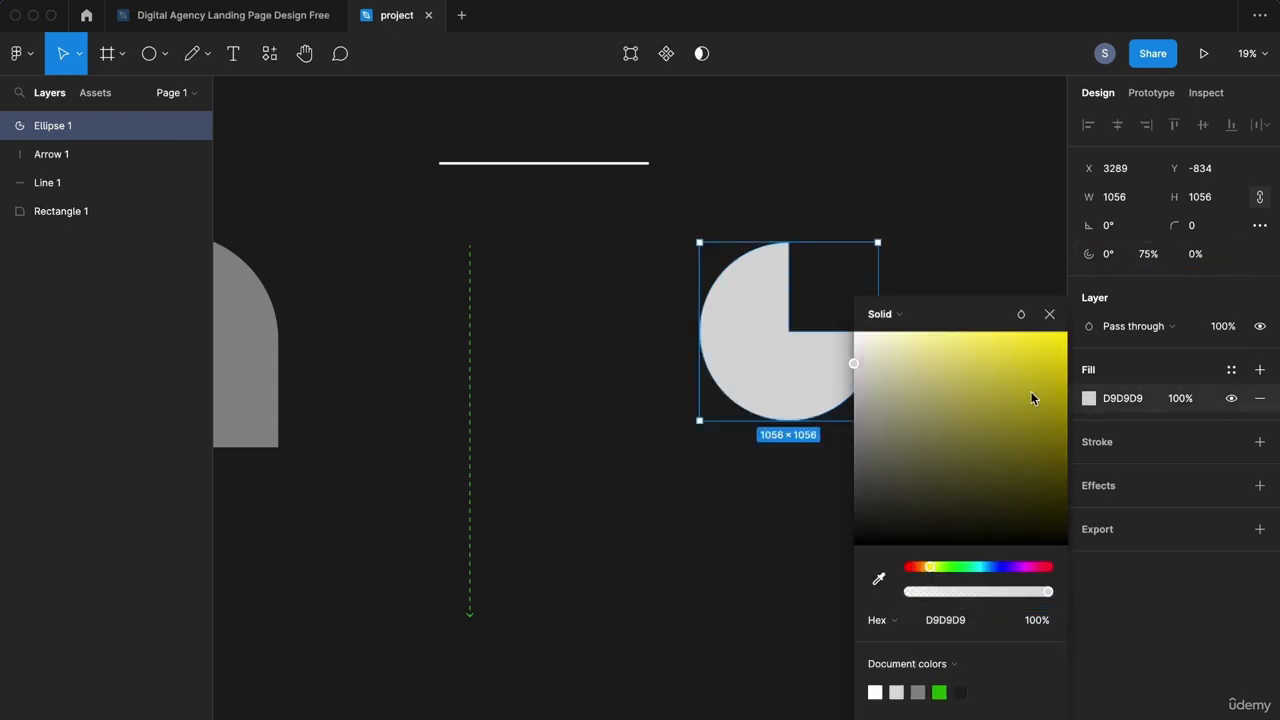
left_click_drag(1032, 395, 1059, 353)
left_click(805, 470)
Step: Rotate the pie by -30° and move it down and to the left
left_click(779, 368)
left_click_drag(886, 237, 914, 291)
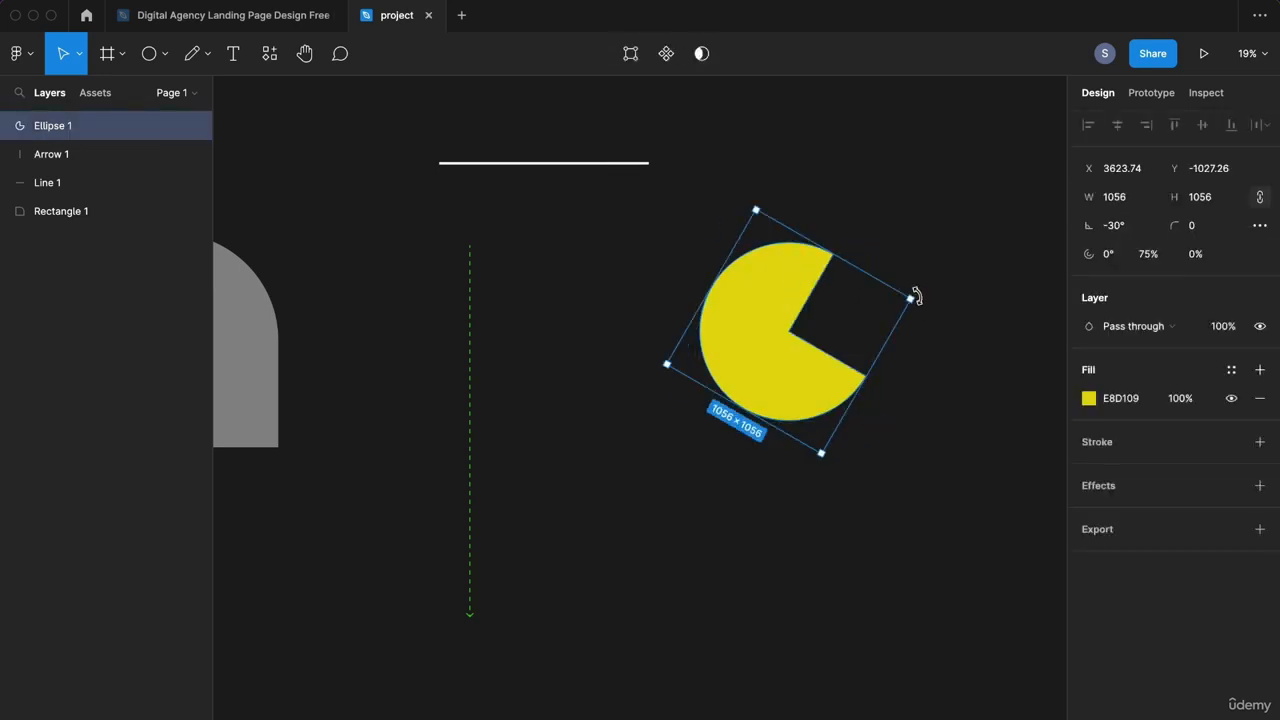
left_click_drag(768, 352, 670, 392)
left_click(860, 362)
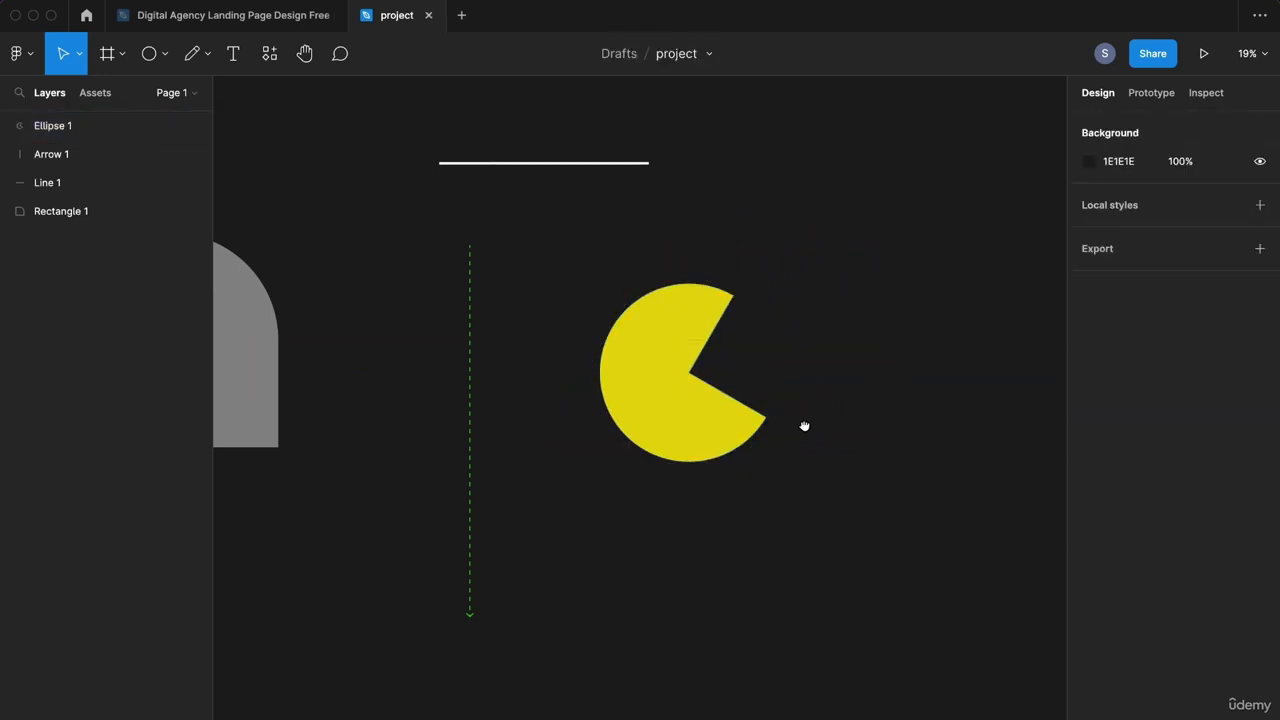
scroll(640, 360, "right", 3)
left_click(164, 54)
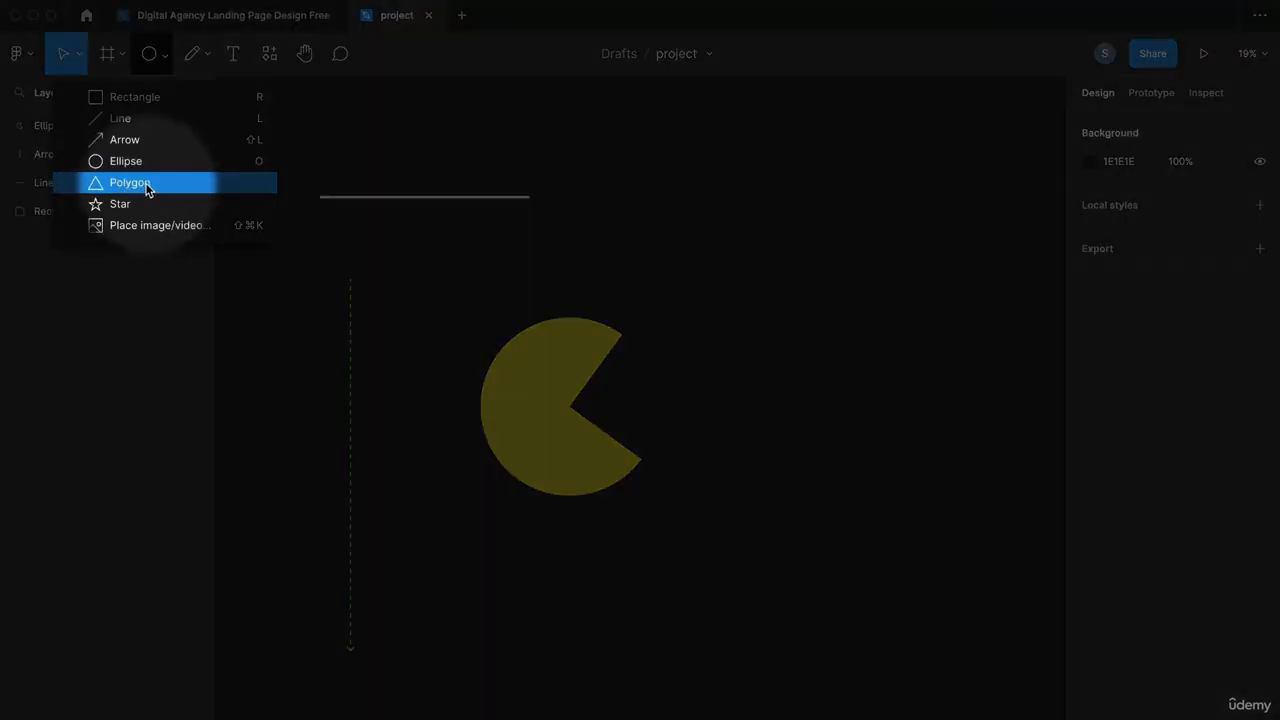
Step: Draw a polygon right of the pie and set it to 5 sides
left_click(146, 183)
left_click_drag(731, 301, 901, 97)
left_click_drag(808, 206, 798, 306)
left_click(1116, 256)
key("Up")
key("Up")
key("Up")
key("Up")
key("Up")
key("Up")
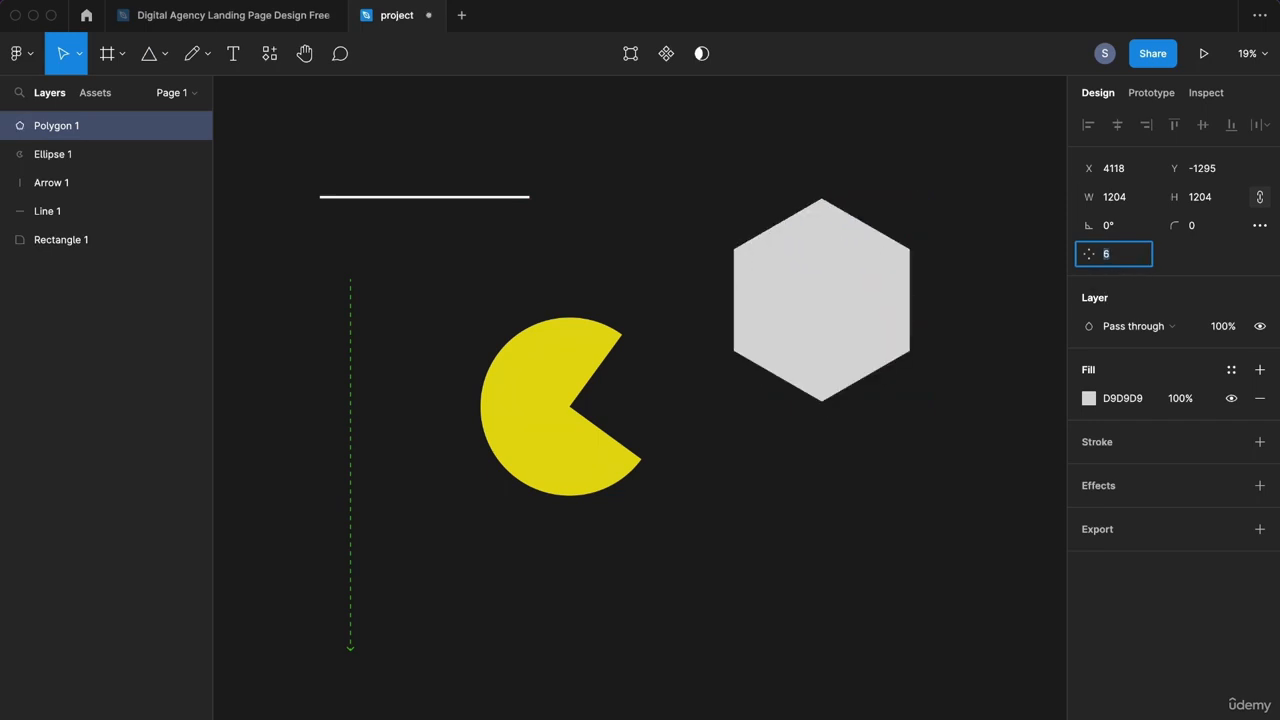
key("Down")
key("Down")
key("Down")
key("Down")
key("Down")
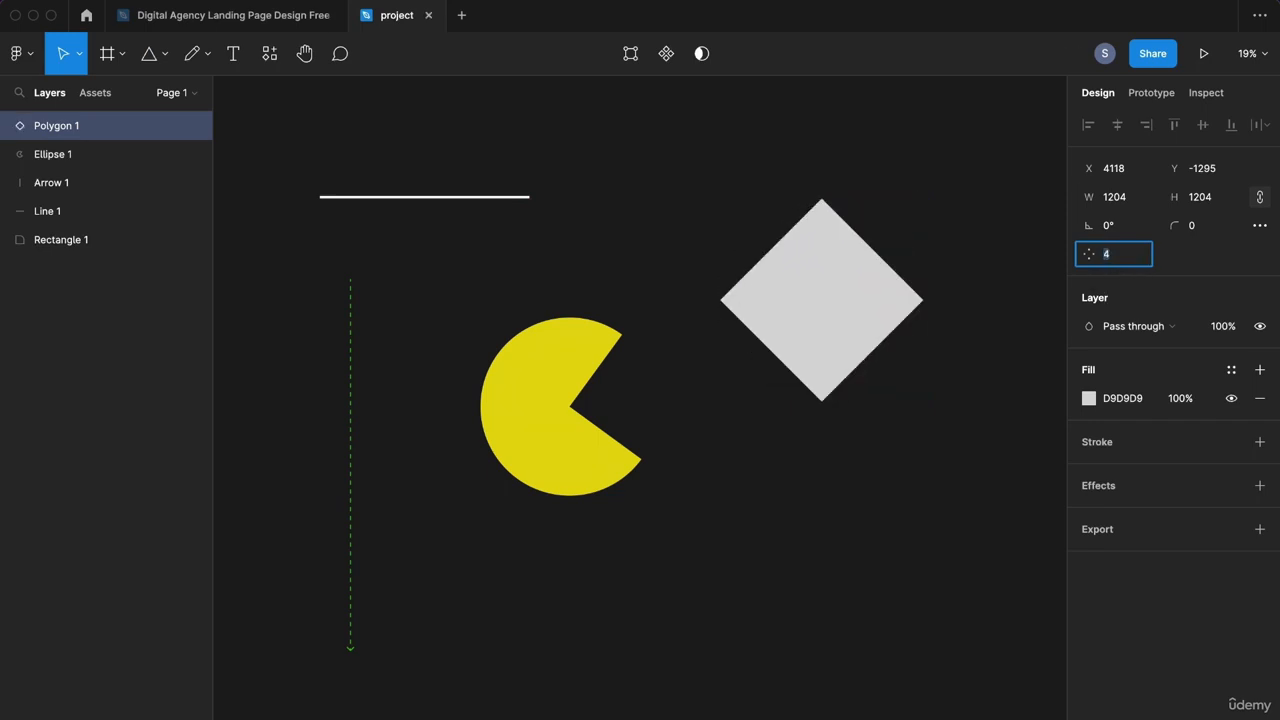
key("Up")
Step: Draw a star below the pentagon, set it to 6 points and position it
left_click(157, 53)
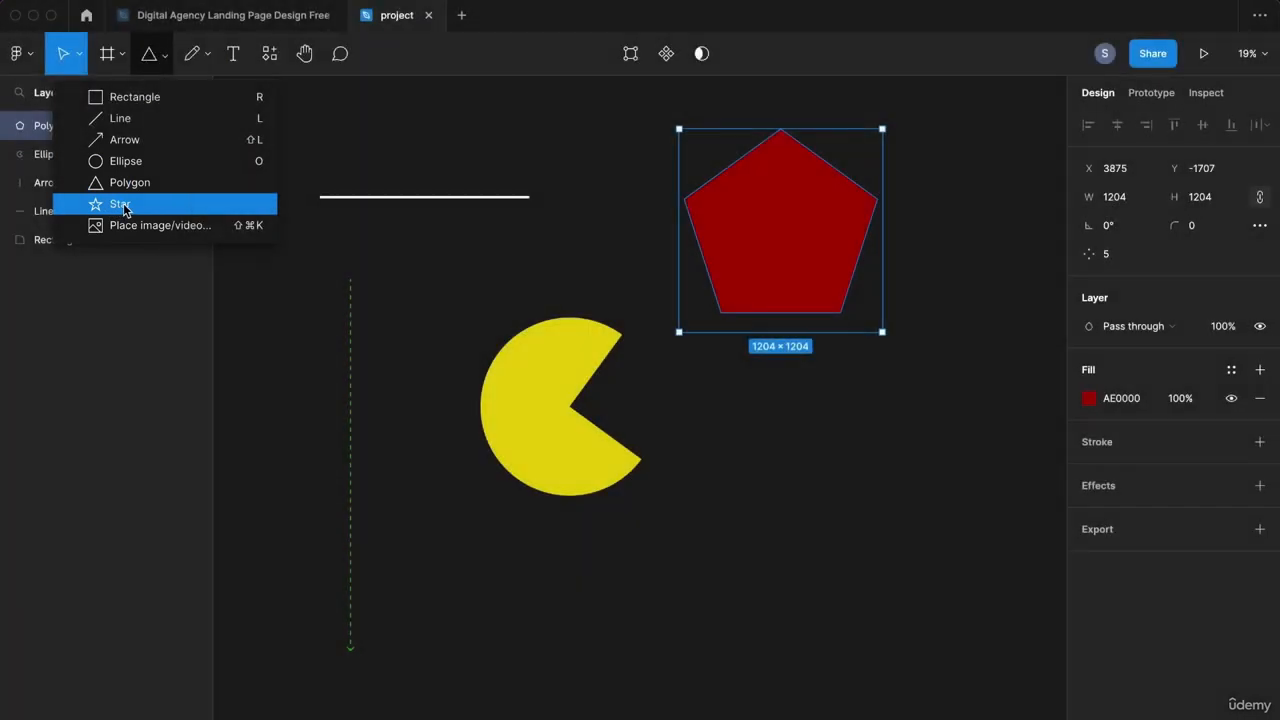
left_click(120, 205)
left_click_drag(798, 635, 949, 371)
left_click_drag(912, 512, 860, 553)
left_click(1124, 265)
key("Up")
key("Up")
key("Up")
key("Up")
key("Up")
key("Up")
key("Up")
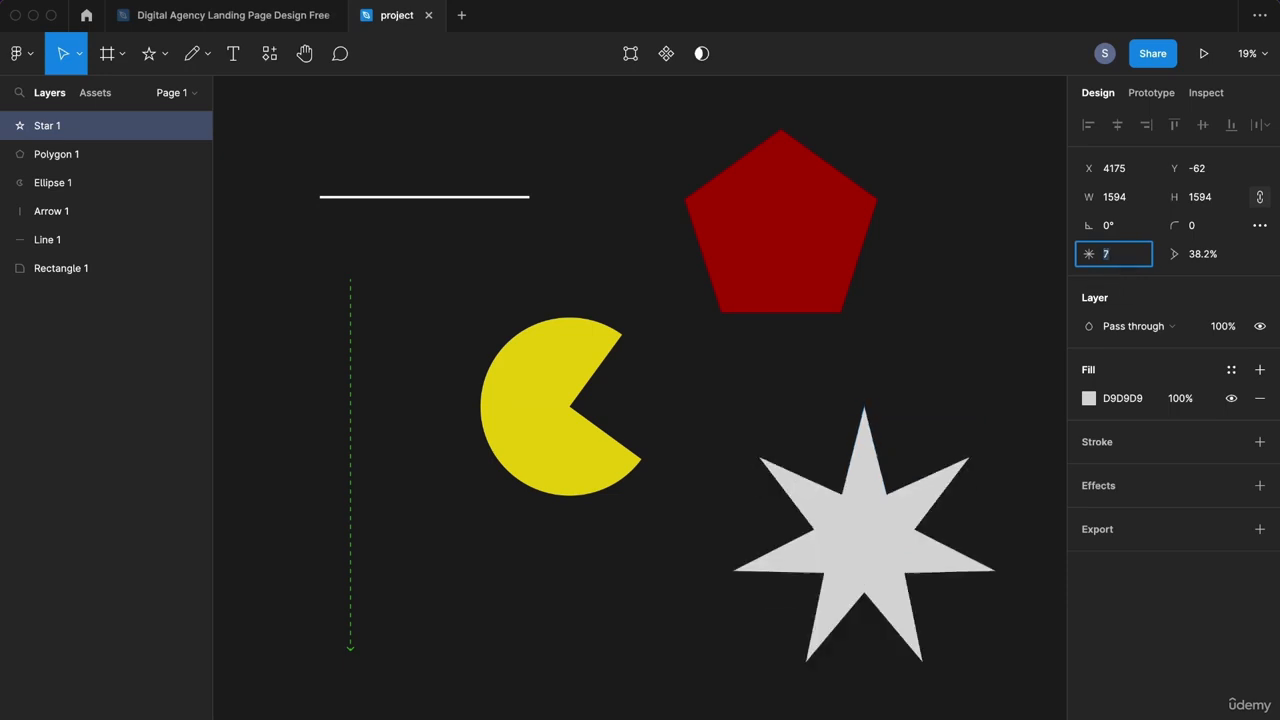
key("Down")
key("Down")
key("Down")
key("Down")
key("Down")
key("Down")
key("Down")
key("Down")
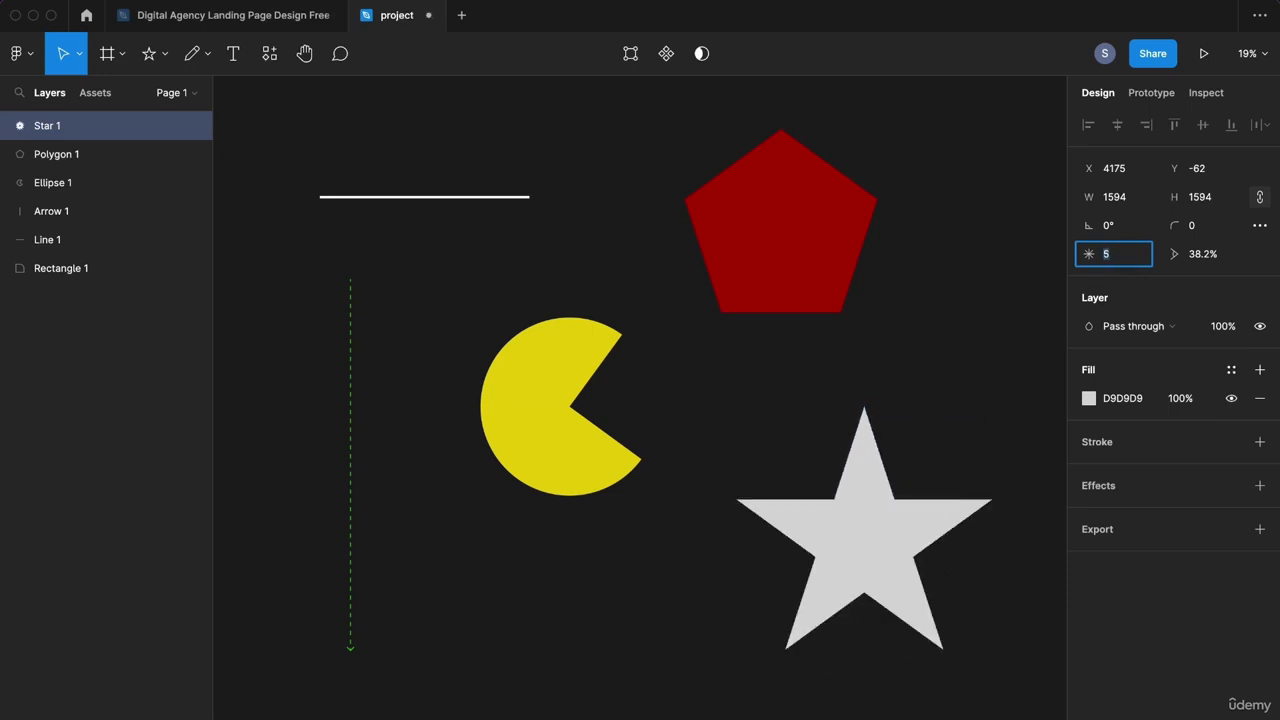
key("Up")
key("Up")
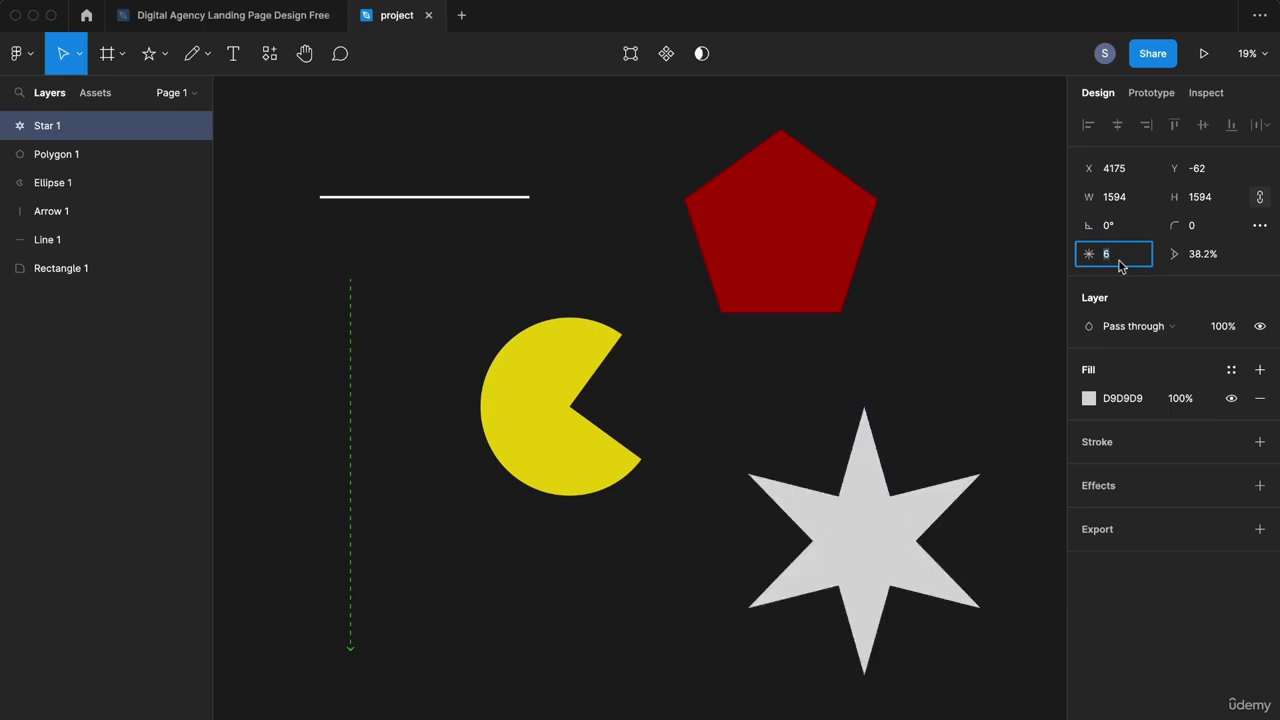
left_click(926, 486)
left_click_drag(884, 540, 840, 531)
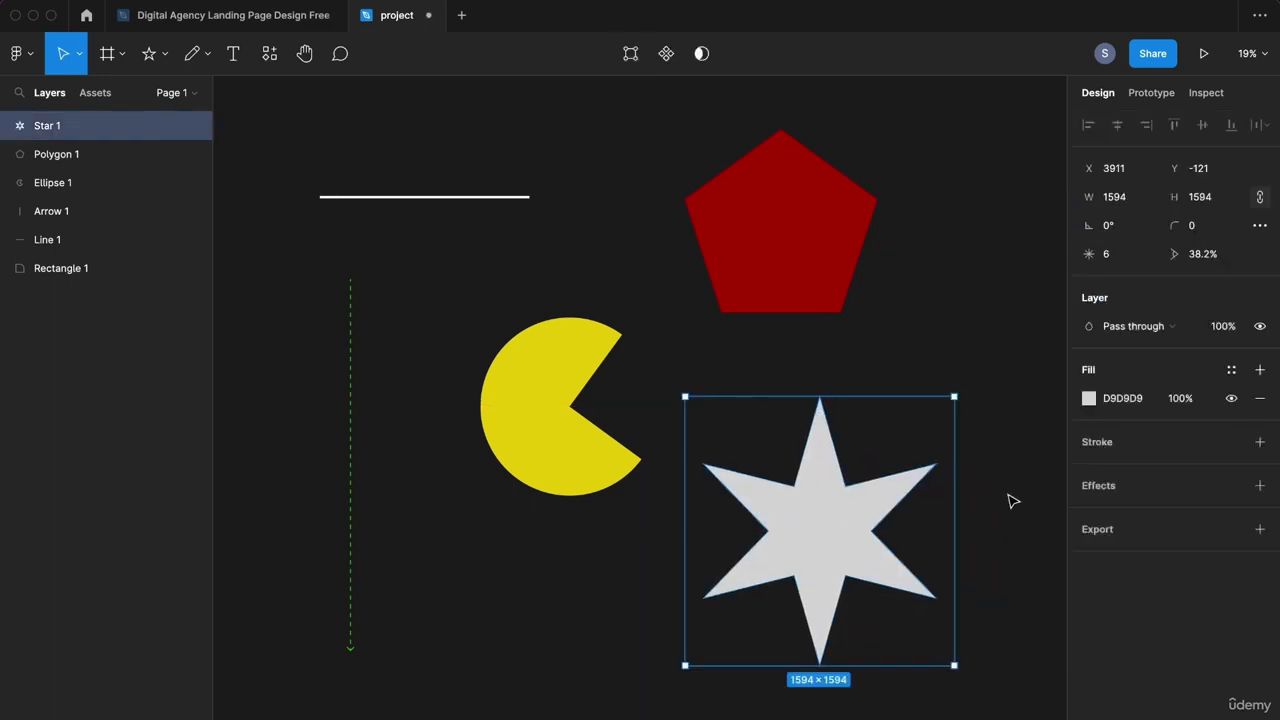
left_click(1089, 399)
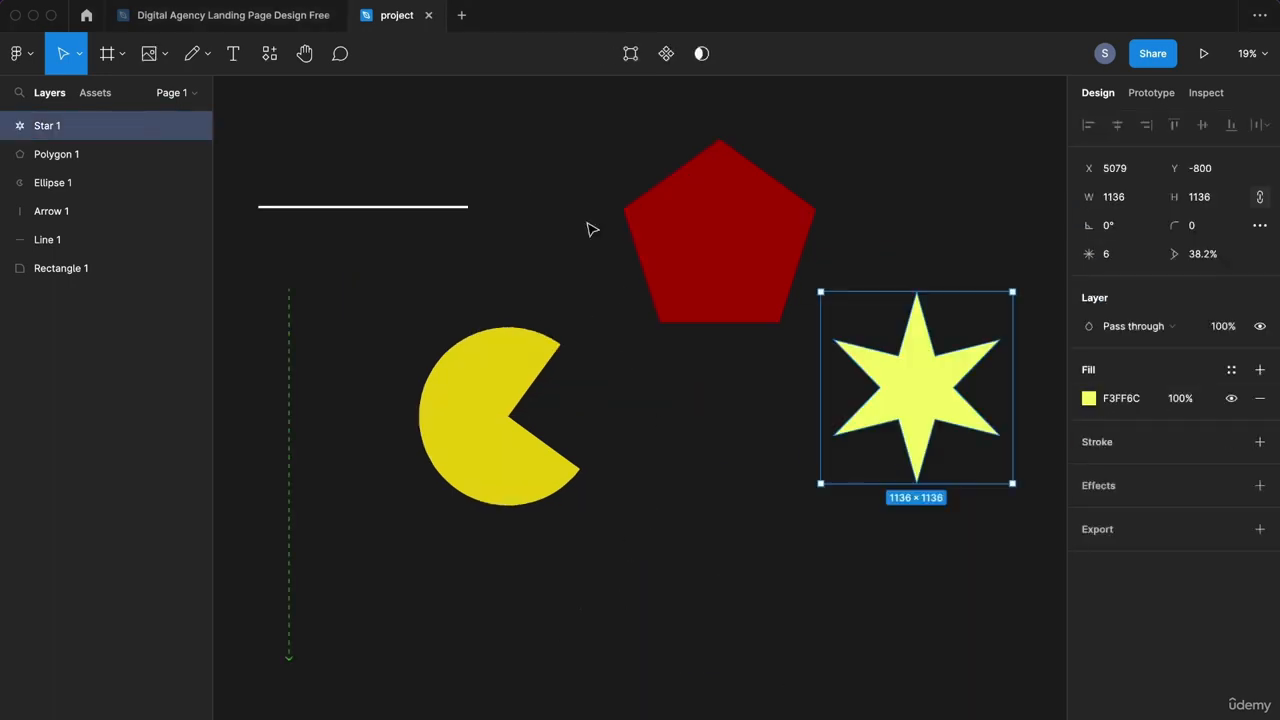
Step: Place the unsplash jpg photo inside the yellow pie shape
left_click(164, 54)
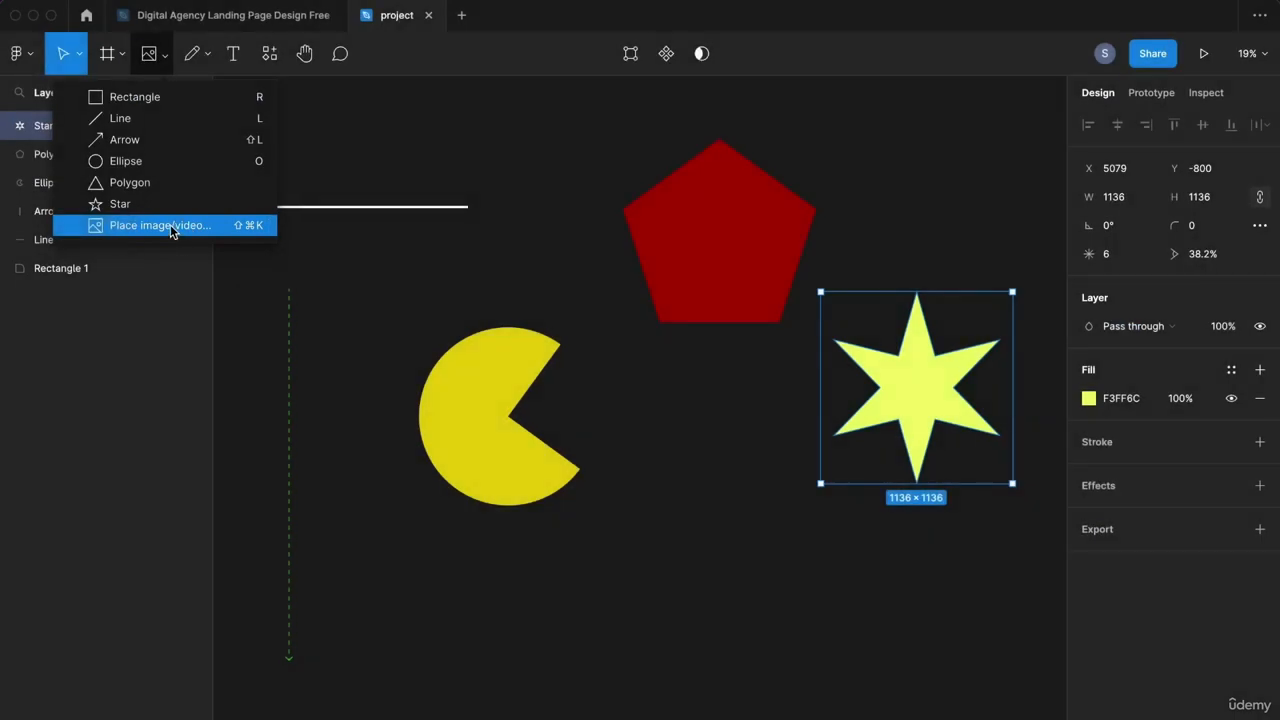
left_click(170, 224)
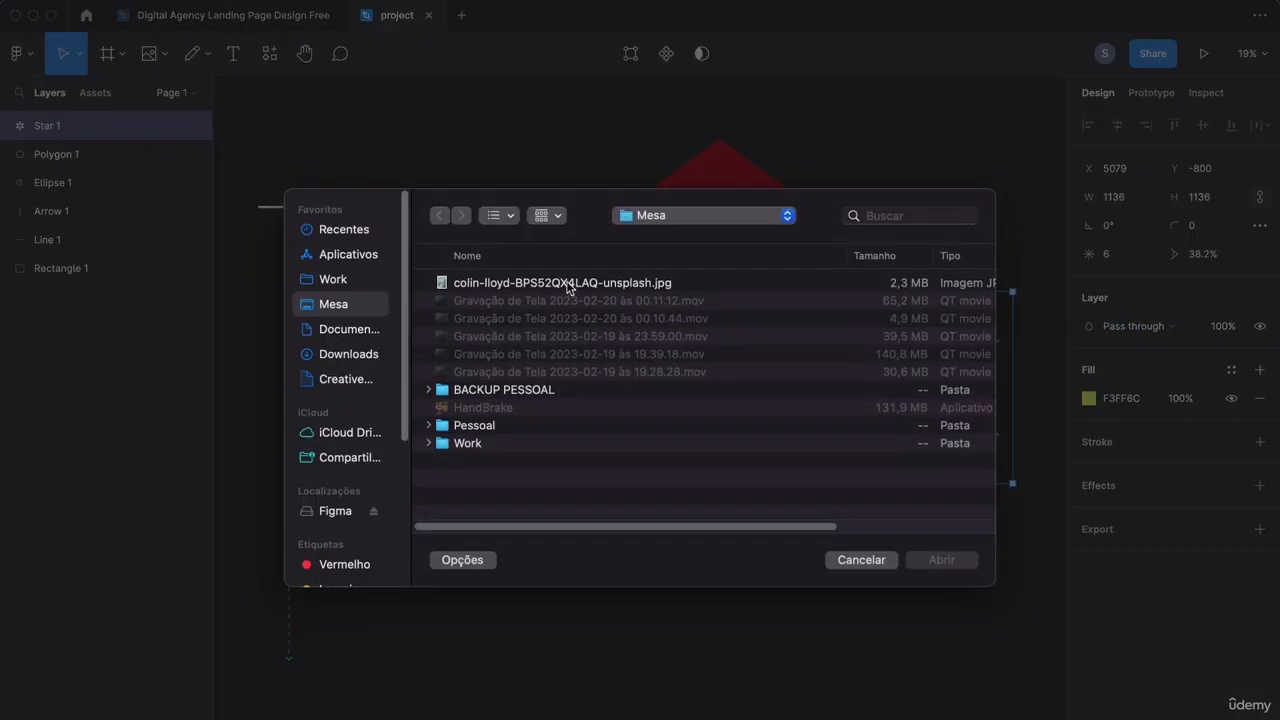
double_click(568, 284)
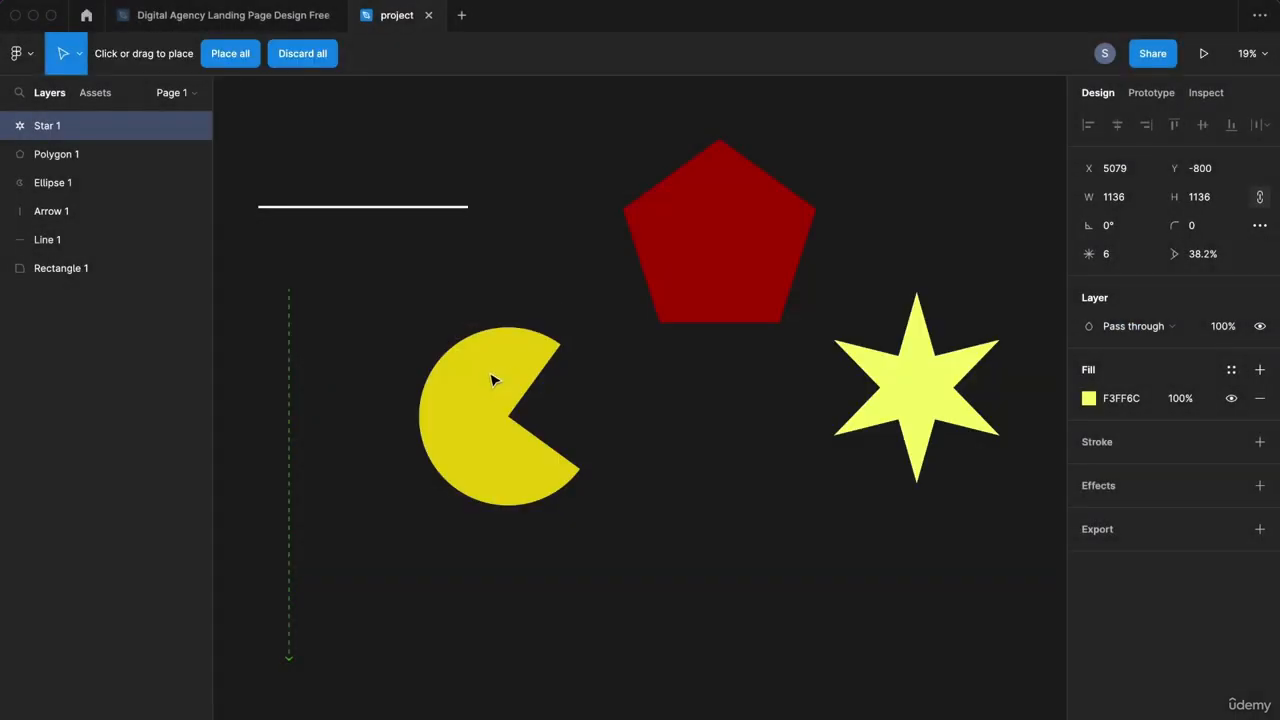
left_click(463, 372)
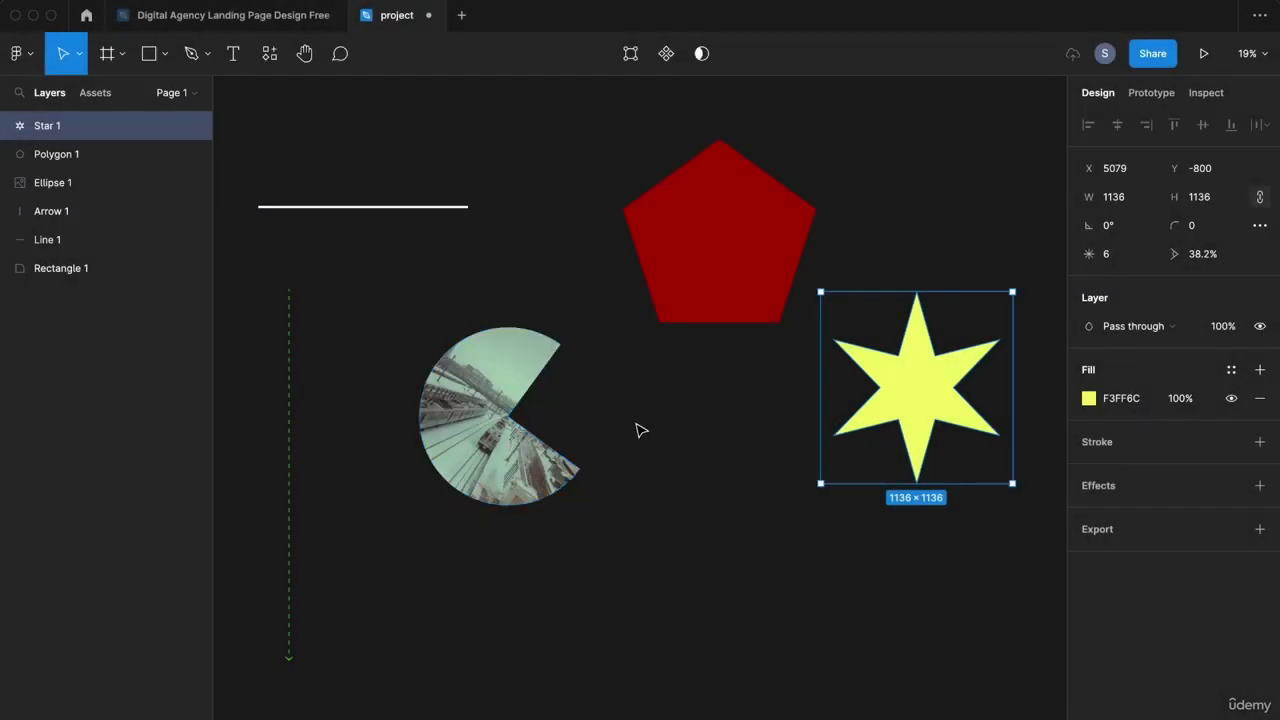
left_click(640, 430)
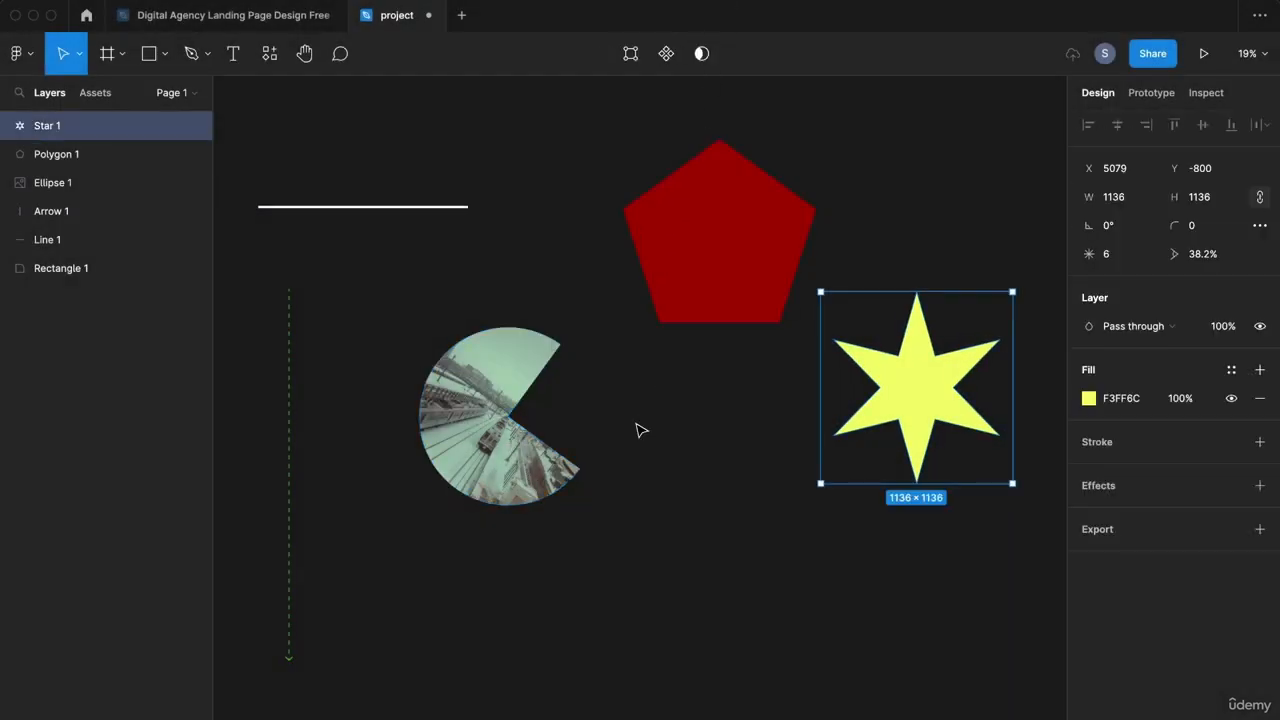
left_click(640, 430)
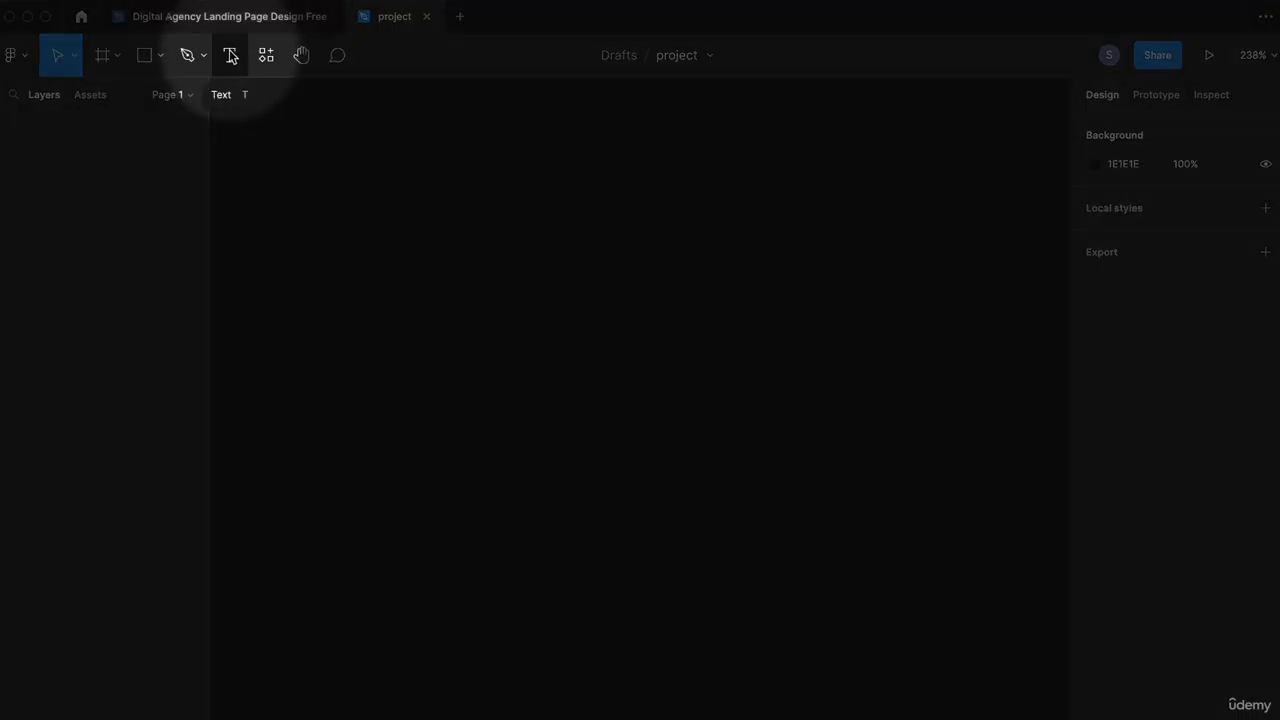
Step: Type the heading 'This is the fourth class of Figma's course' in a new text box
left_click(230, 58)
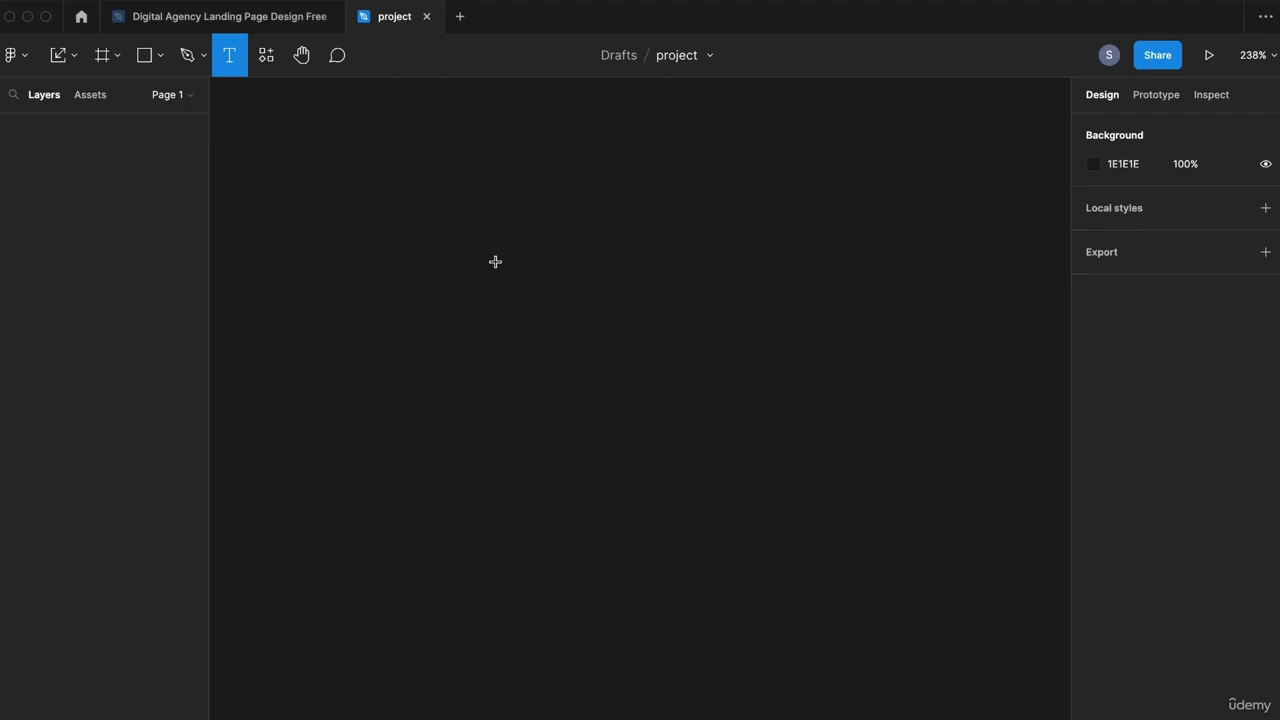
left_click(451, 199)
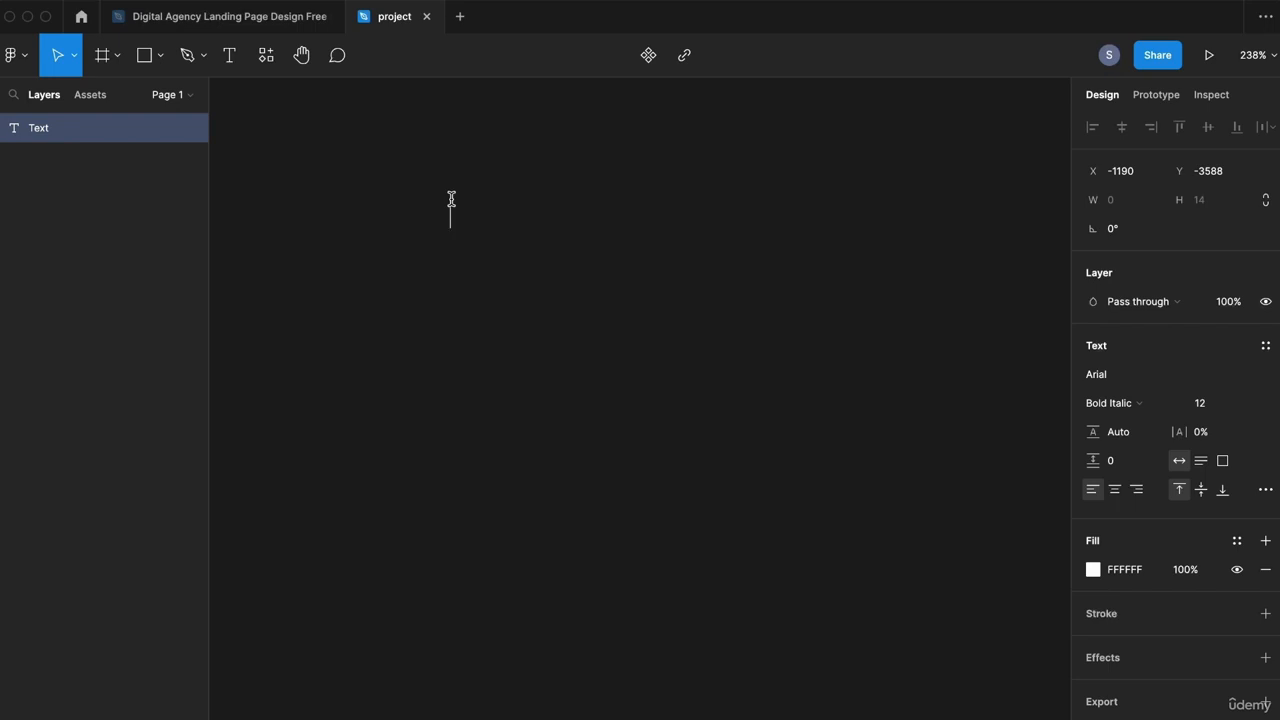
type("This is the f")
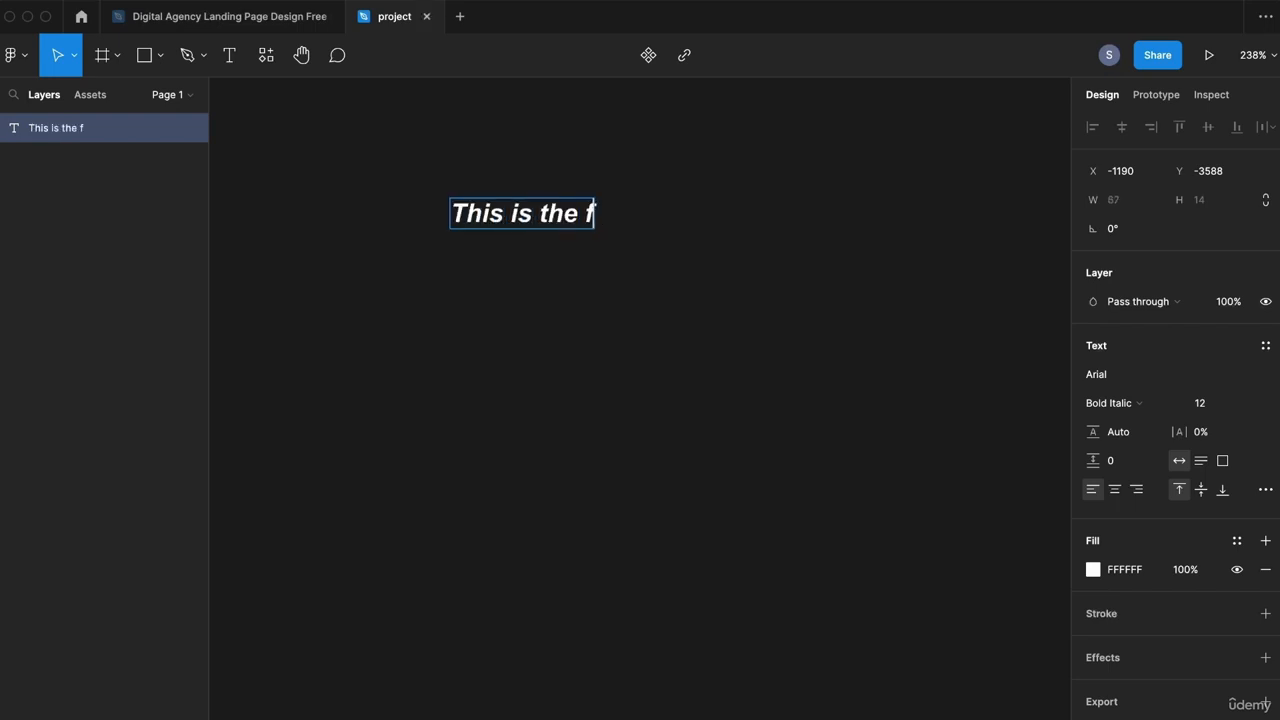
type("ourth")
type(" cla")
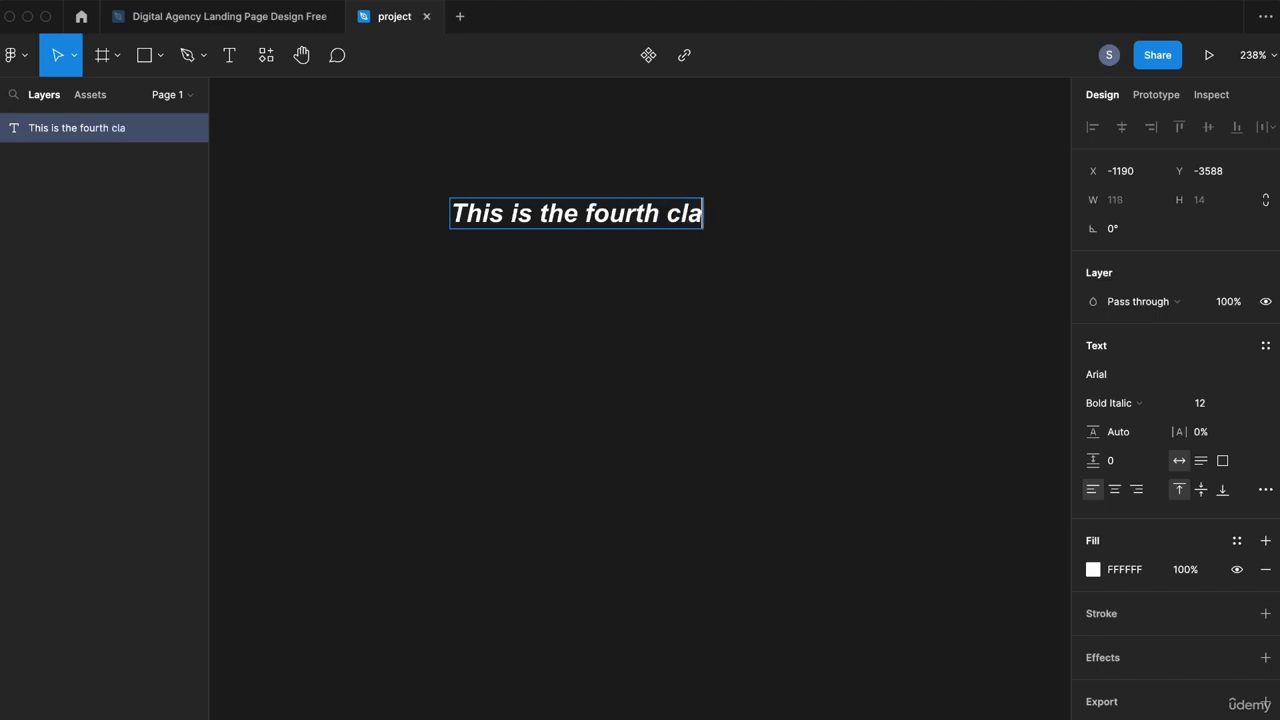
type("ss of Fi")
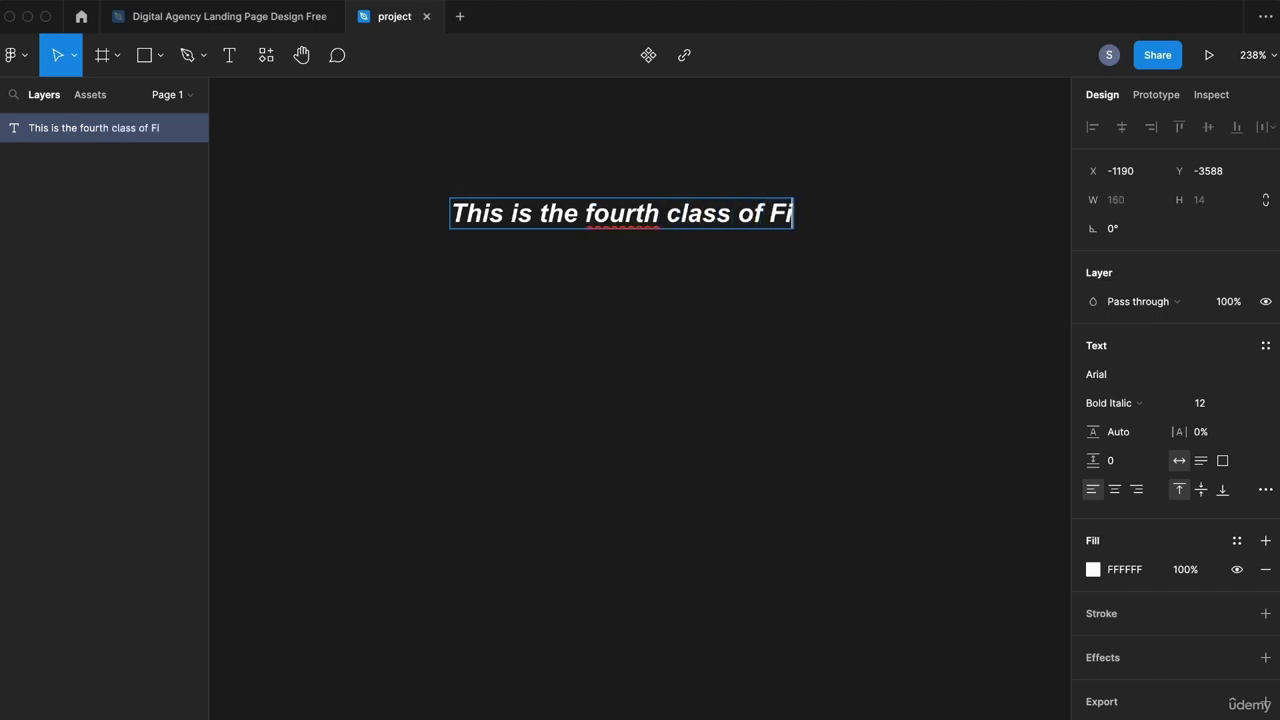
type("gma's course")
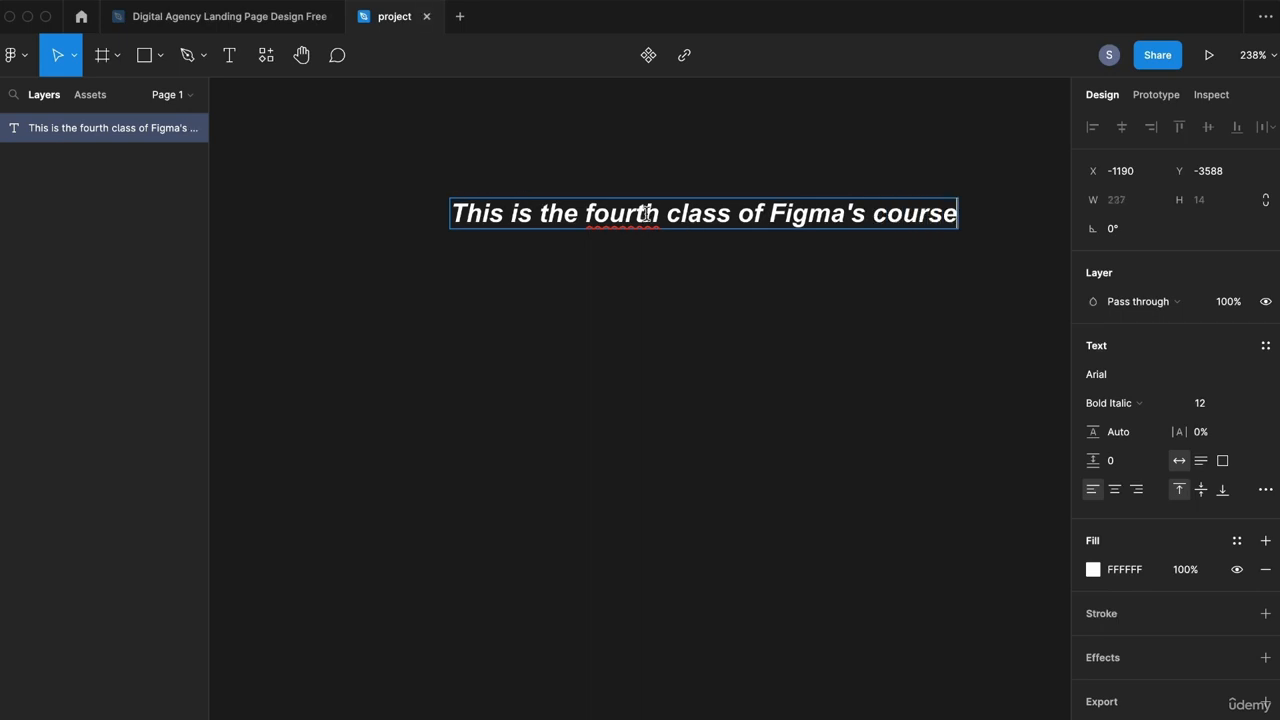
key("Escape")
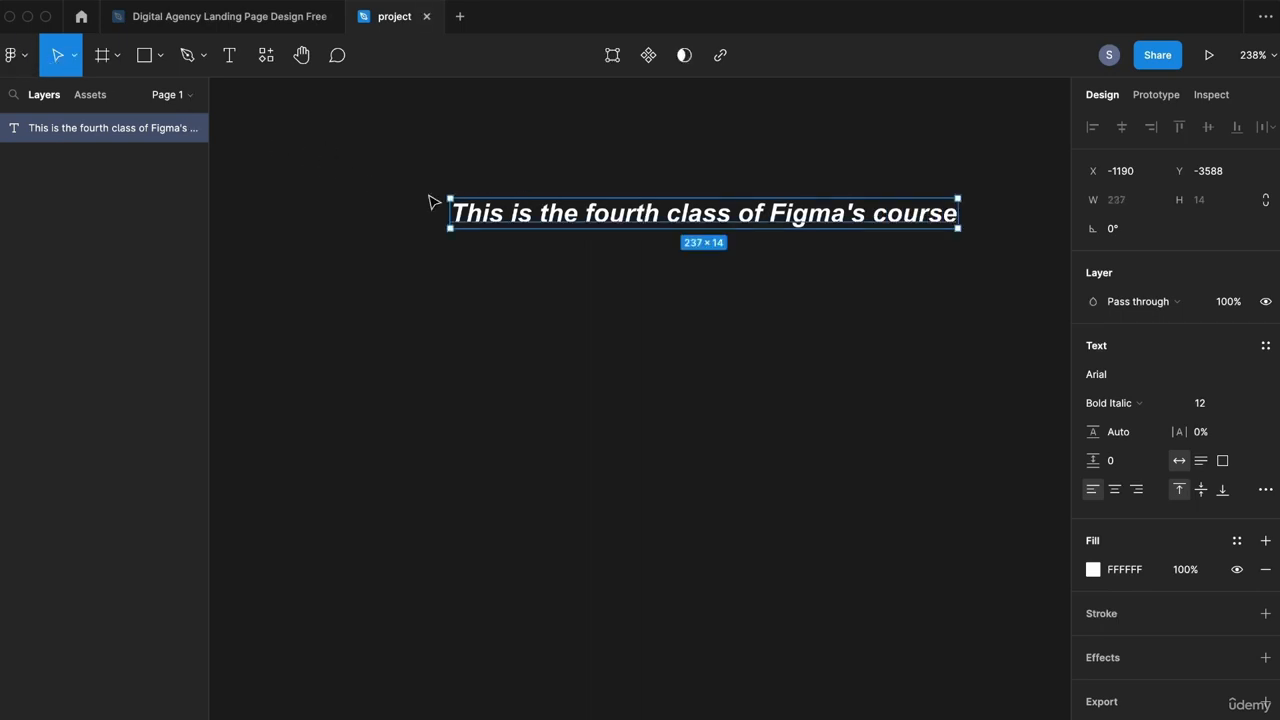
key("Escape")
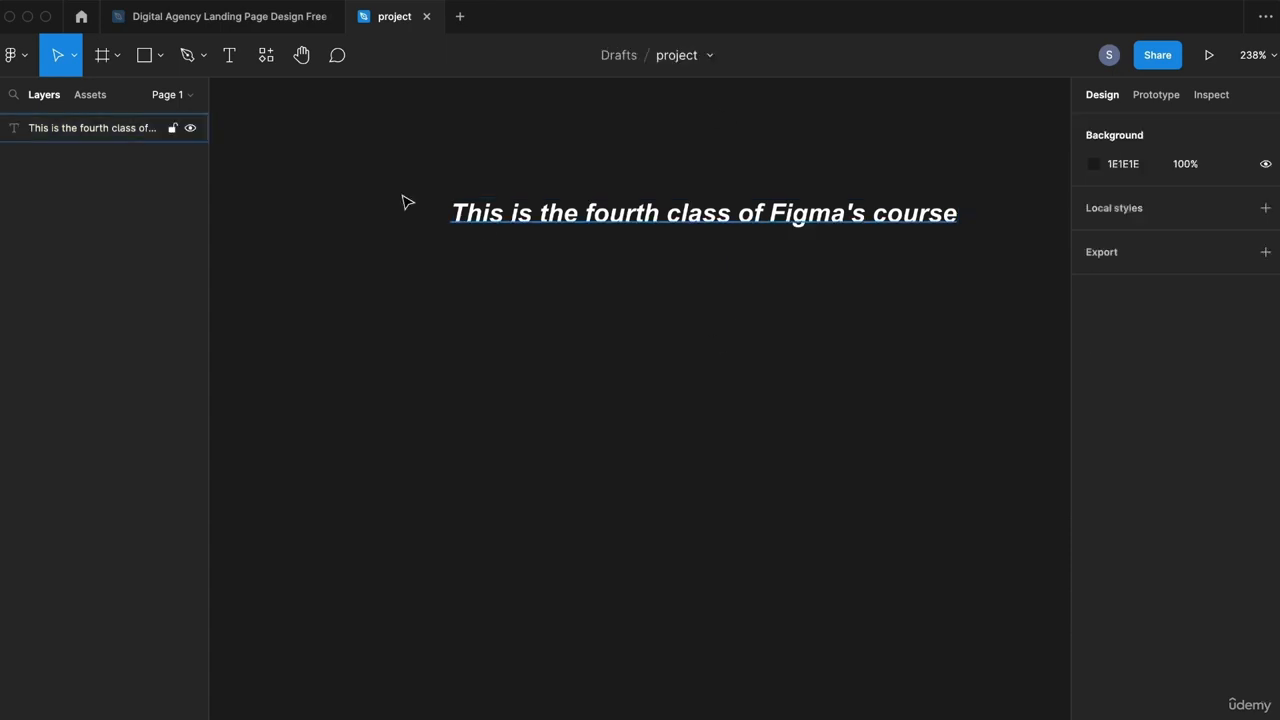
left_click(229, 55)
Step: Type the same sentence in a narrow fixed-size text box and move it left of the heading
left_click_drag(450, 278, 607, 513)
type("Thi")
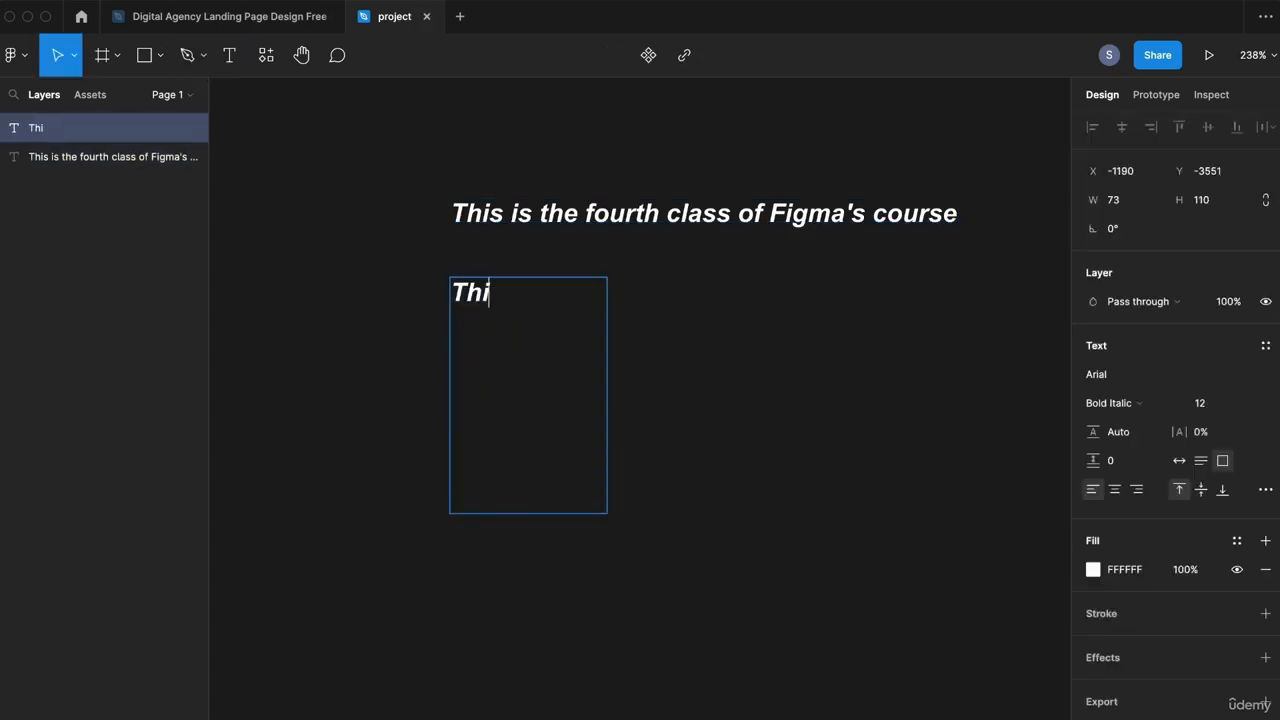
type("s is the fou")
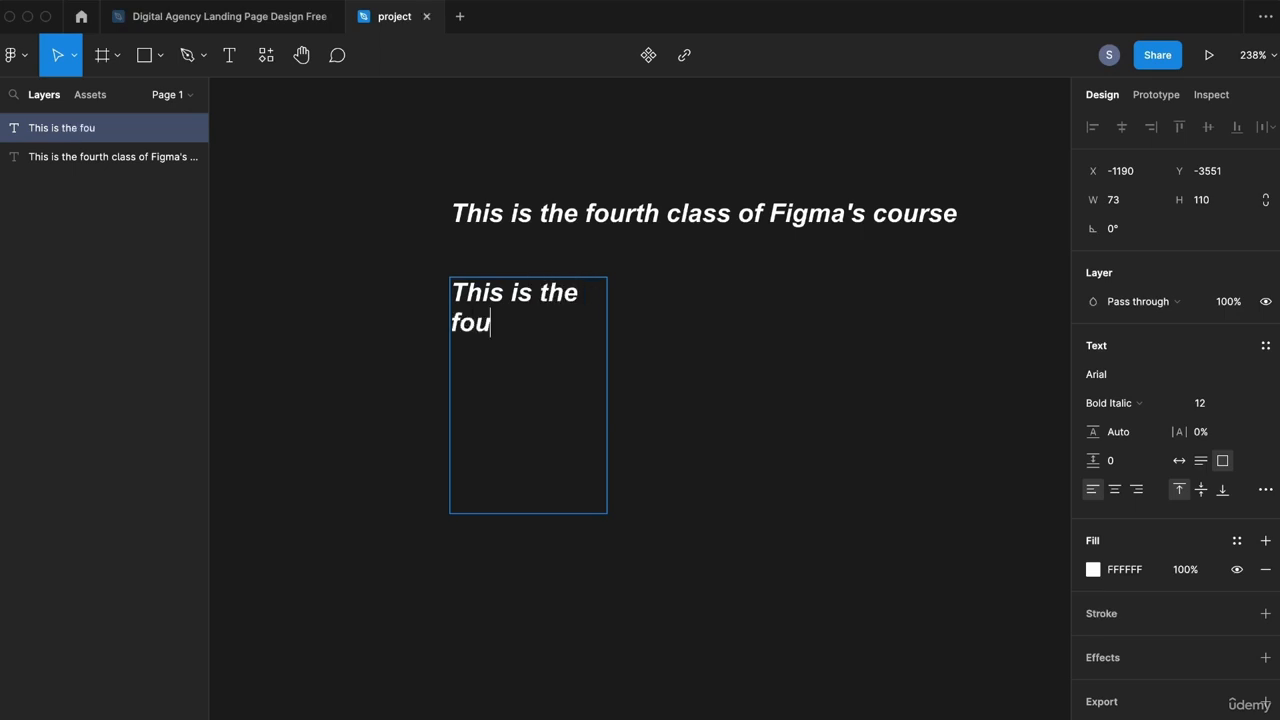
type("rth class o")
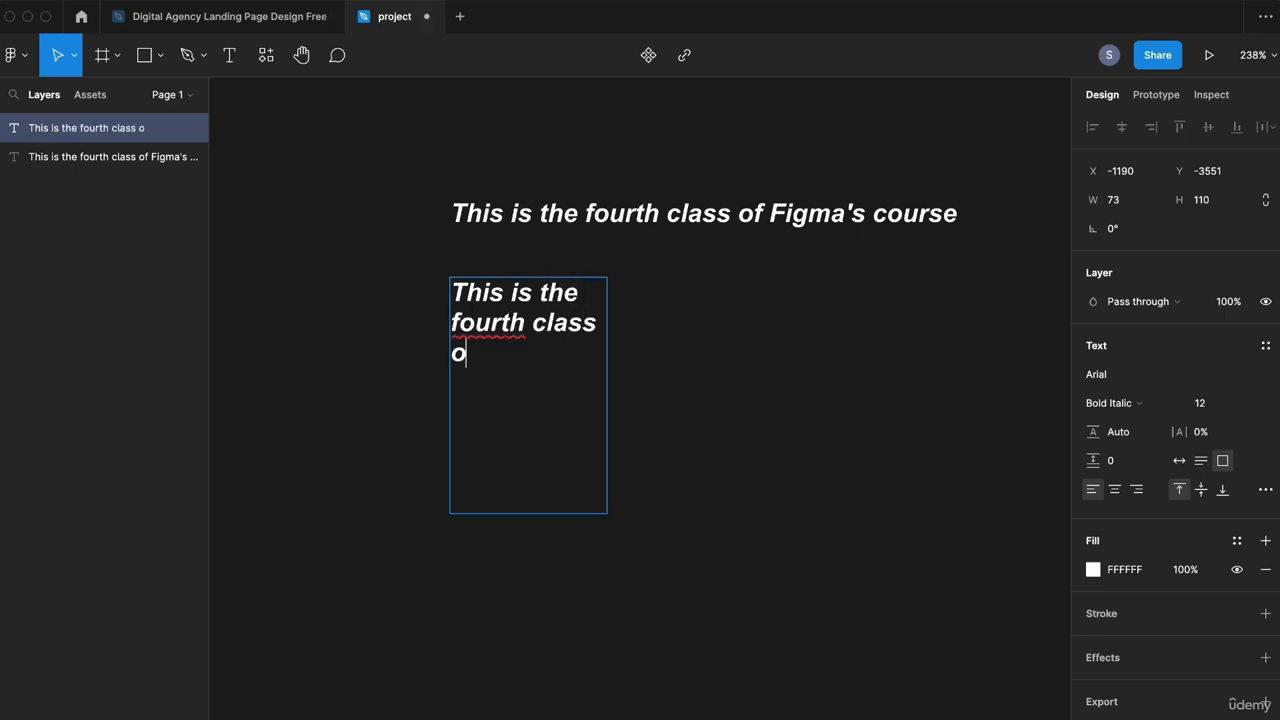
type("f Figma's course")
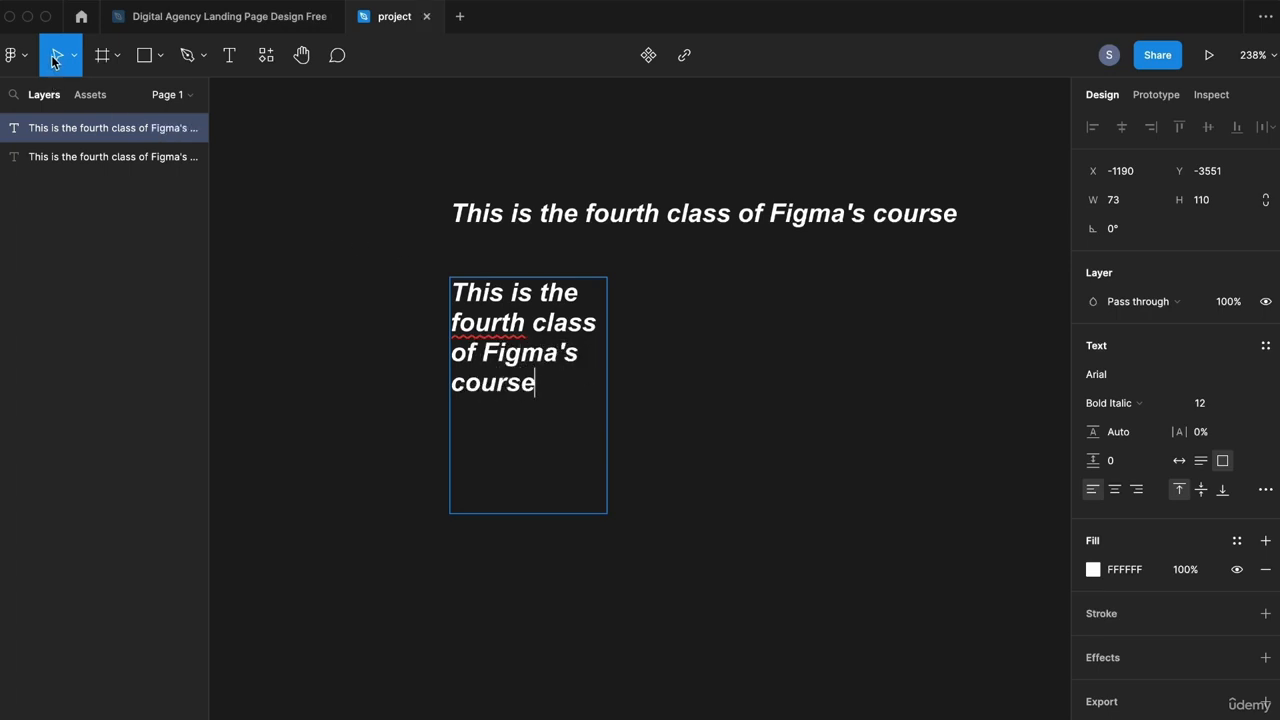
key("Escape")
left_click(851, 210)
double_click(851, 212)
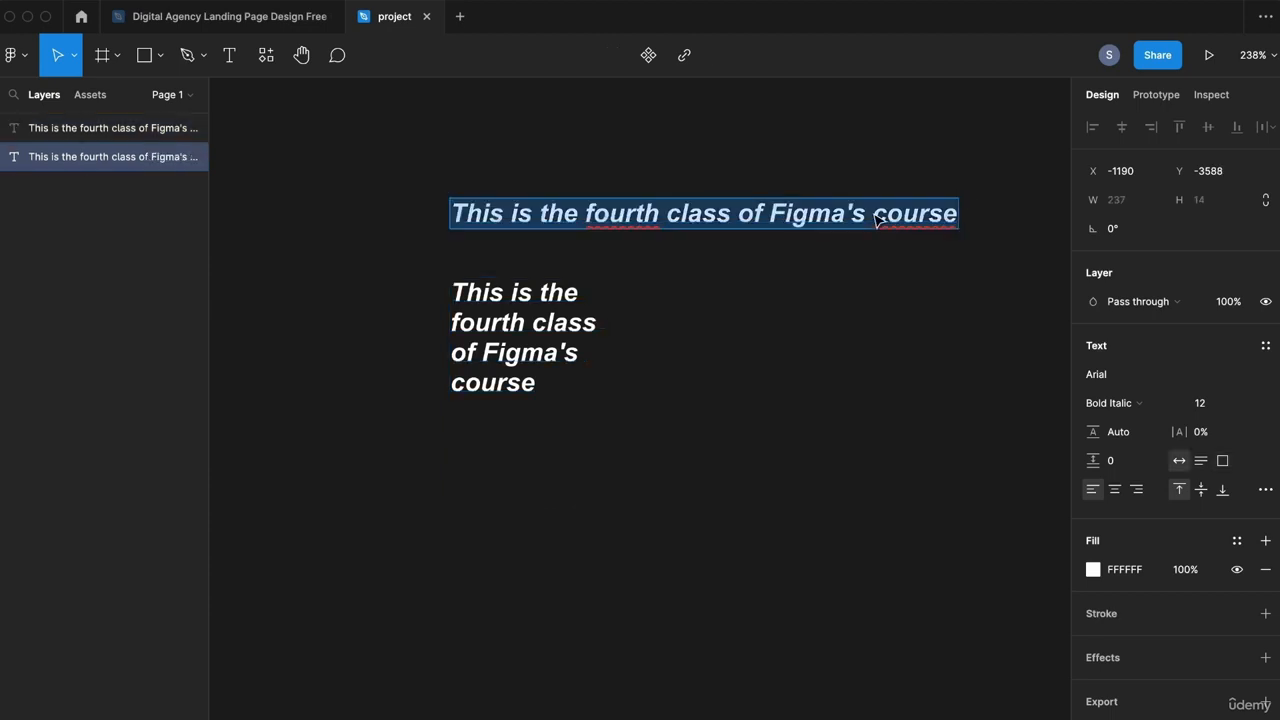
key("Right")
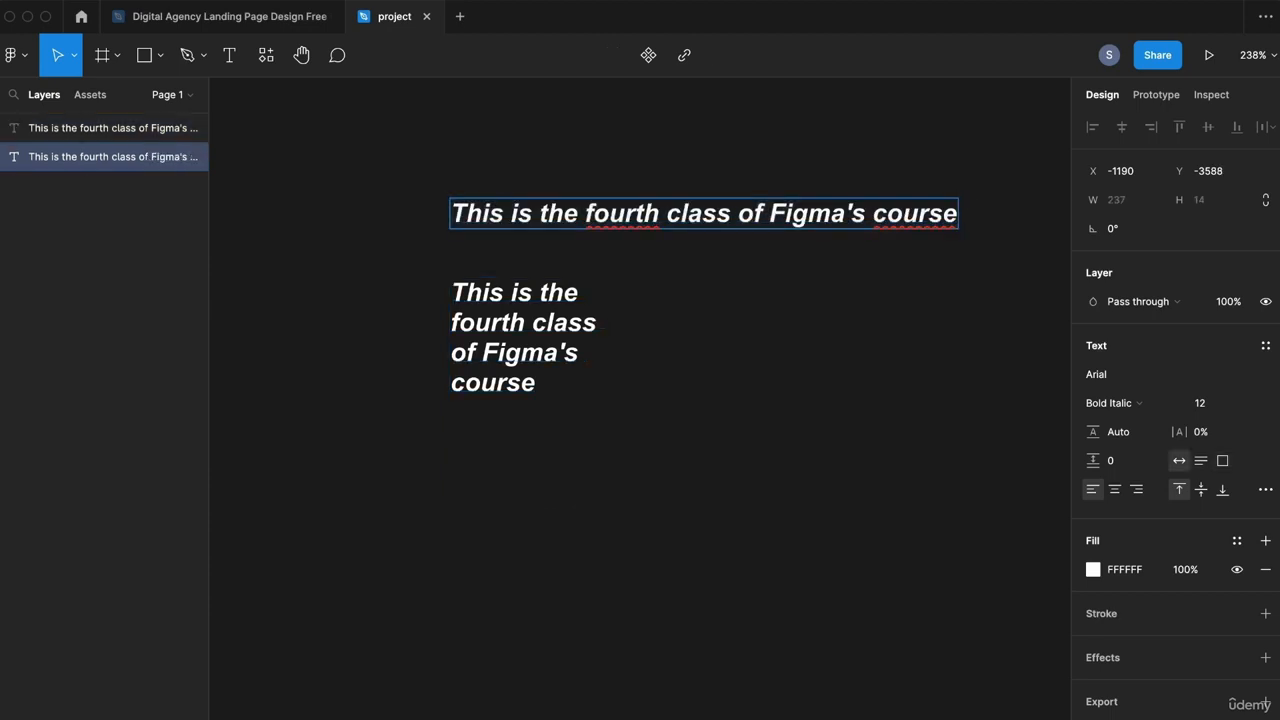
left_click(543, 329)
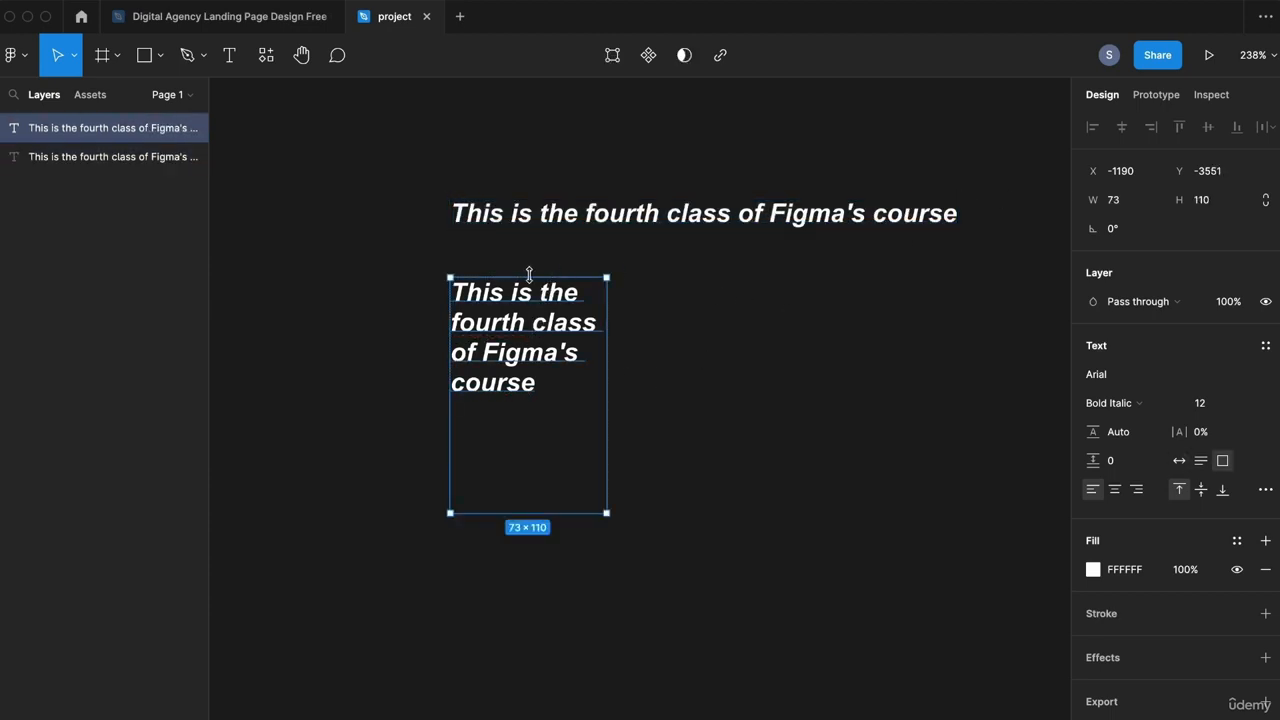
left_click_drag(540, 312, 332, 340)
key("Escape")
double_click(638, 203)
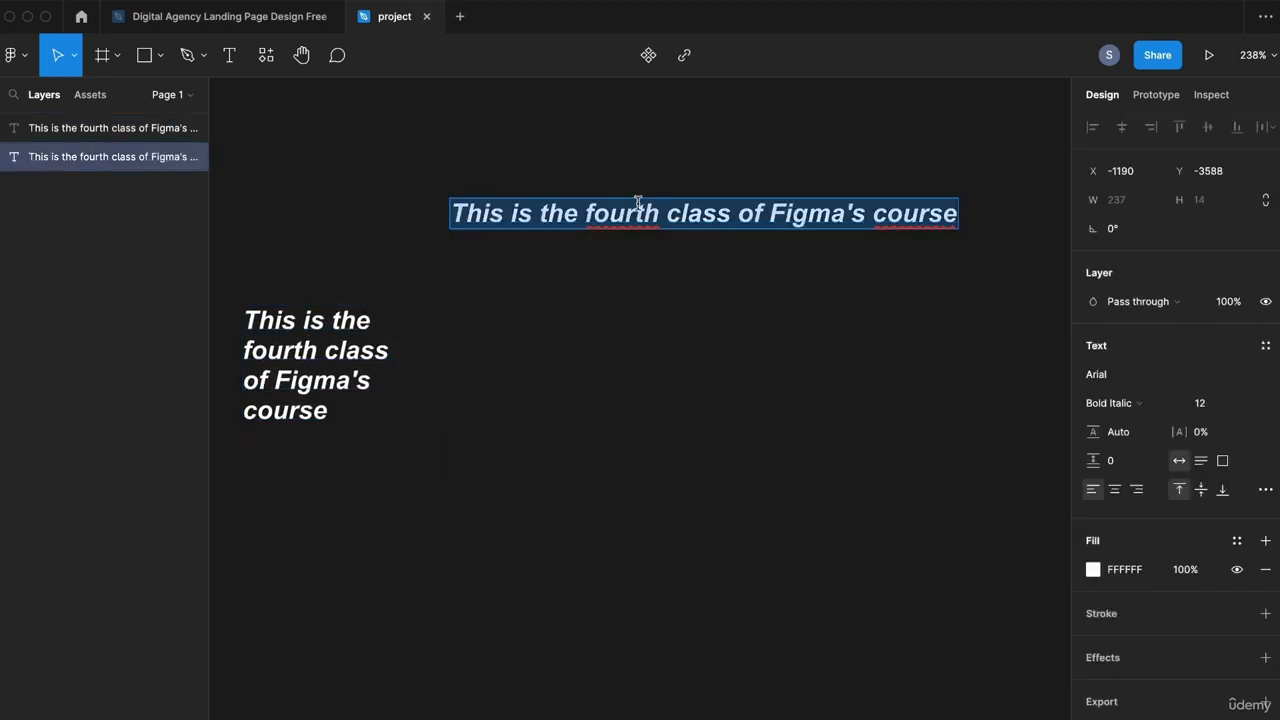
Step: Append two lines of filler letters to the heading and set all of it in Arial Black
key("Right")
type("dsadasd")
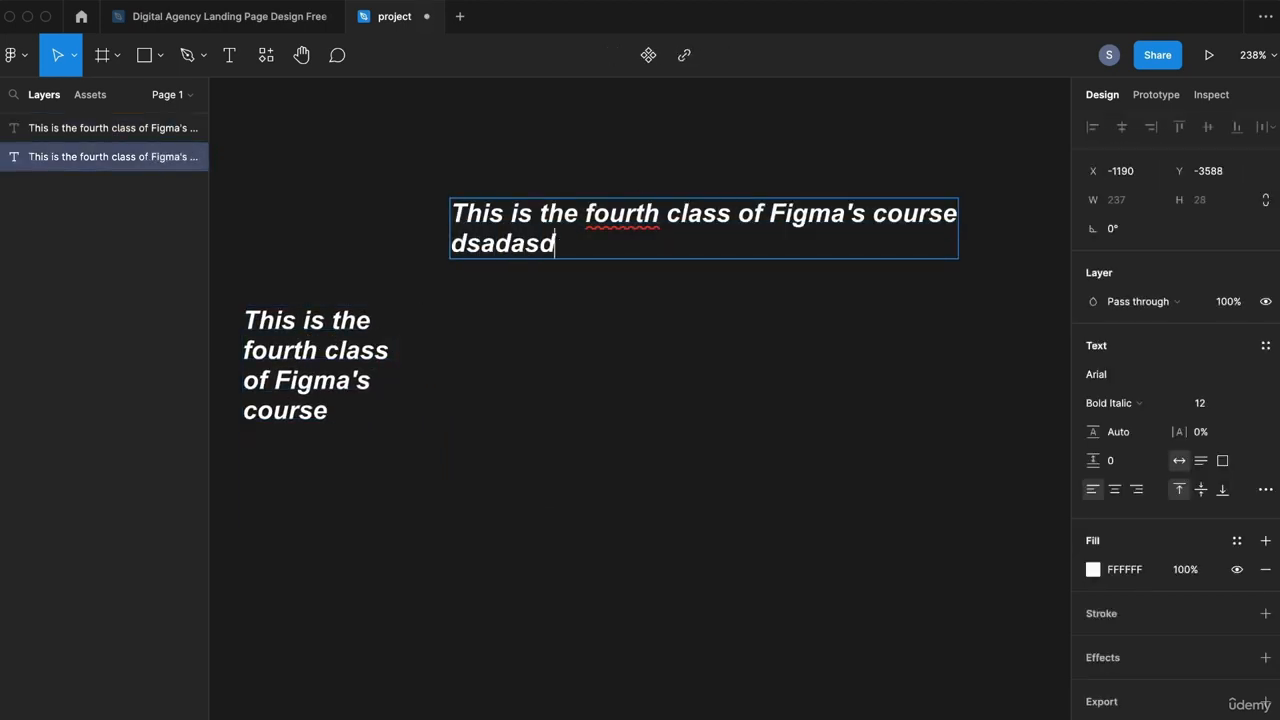
type("sadasdksodkasodkasdkoas dsadksa")
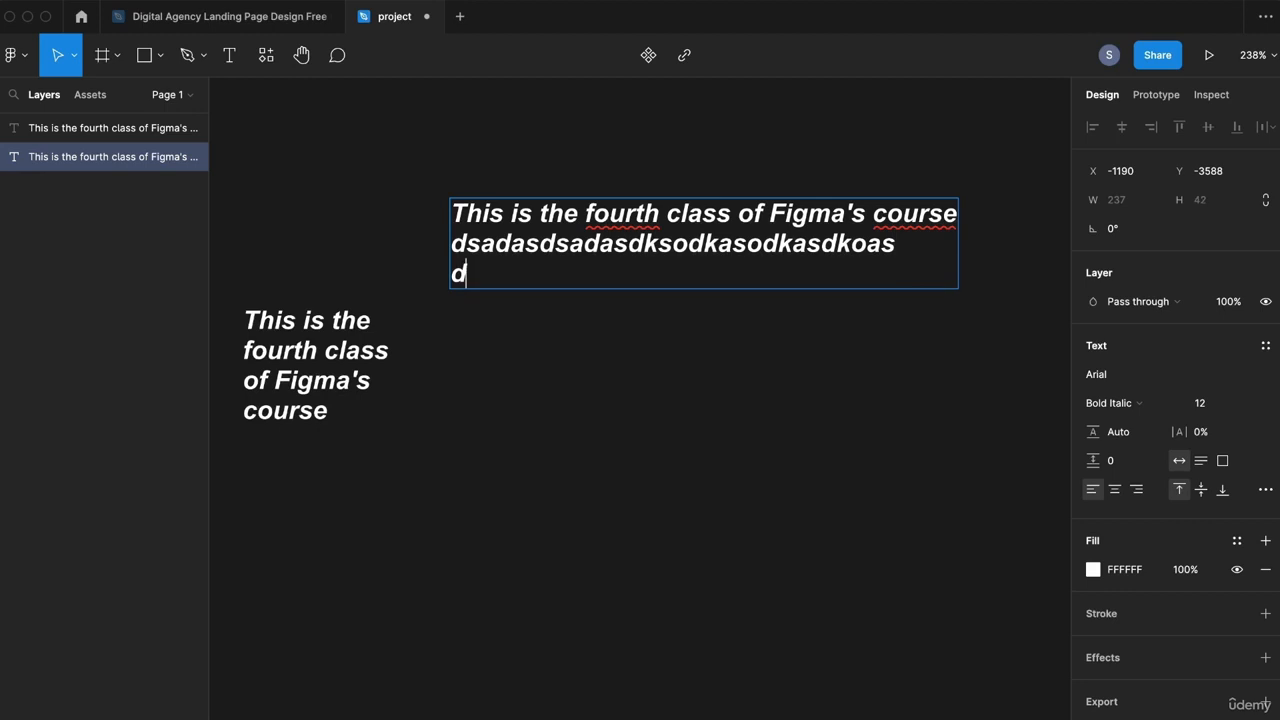
type("dasohdsaudhuiashdiuas")
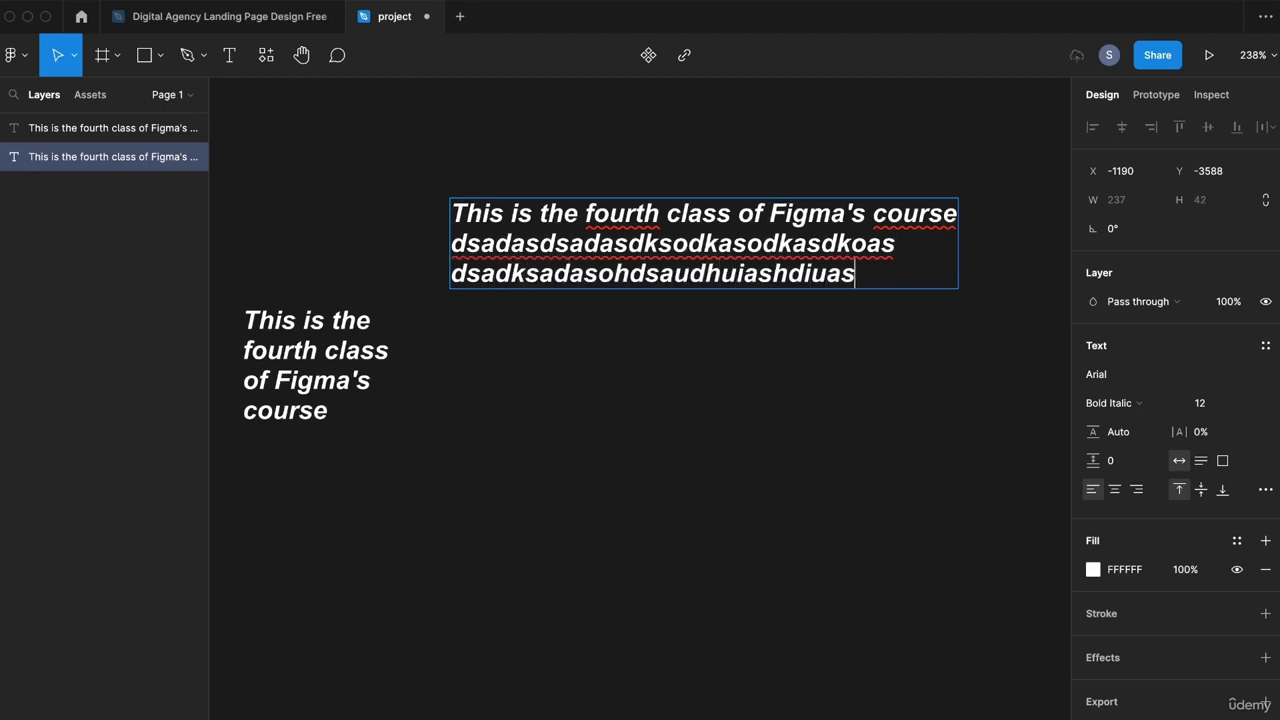
key("super+a")
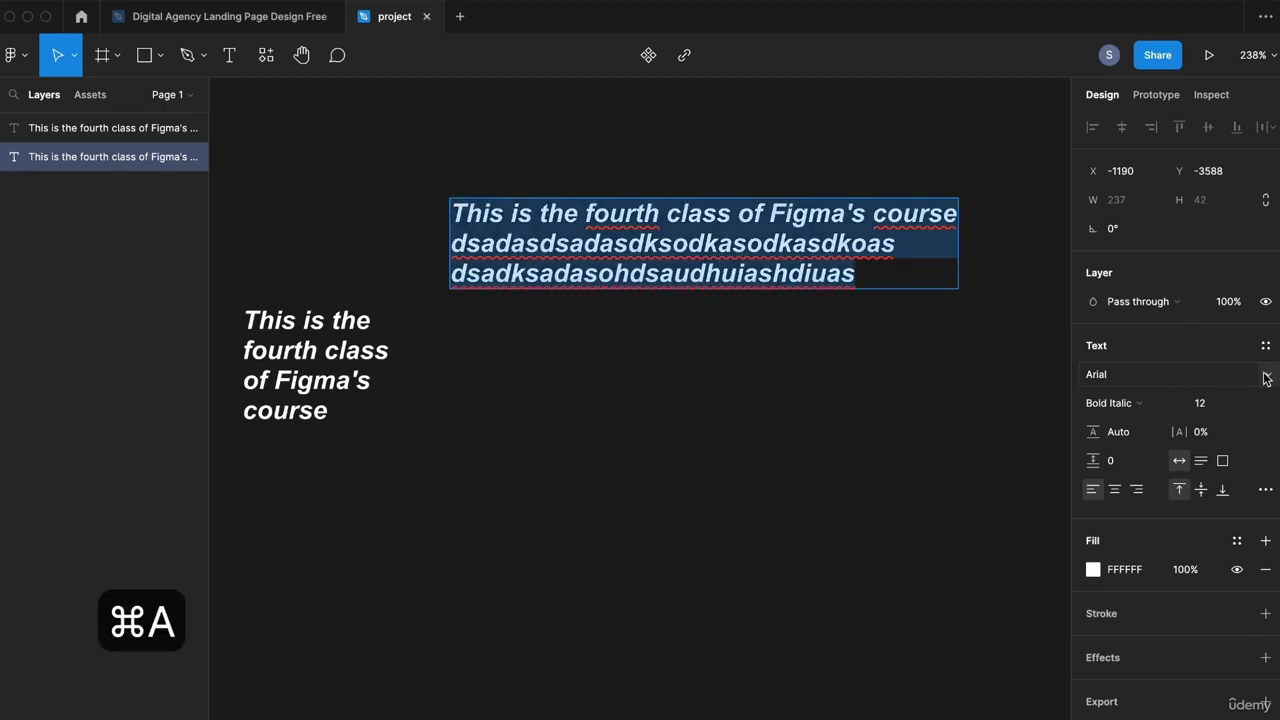
left_click(1266, 378)
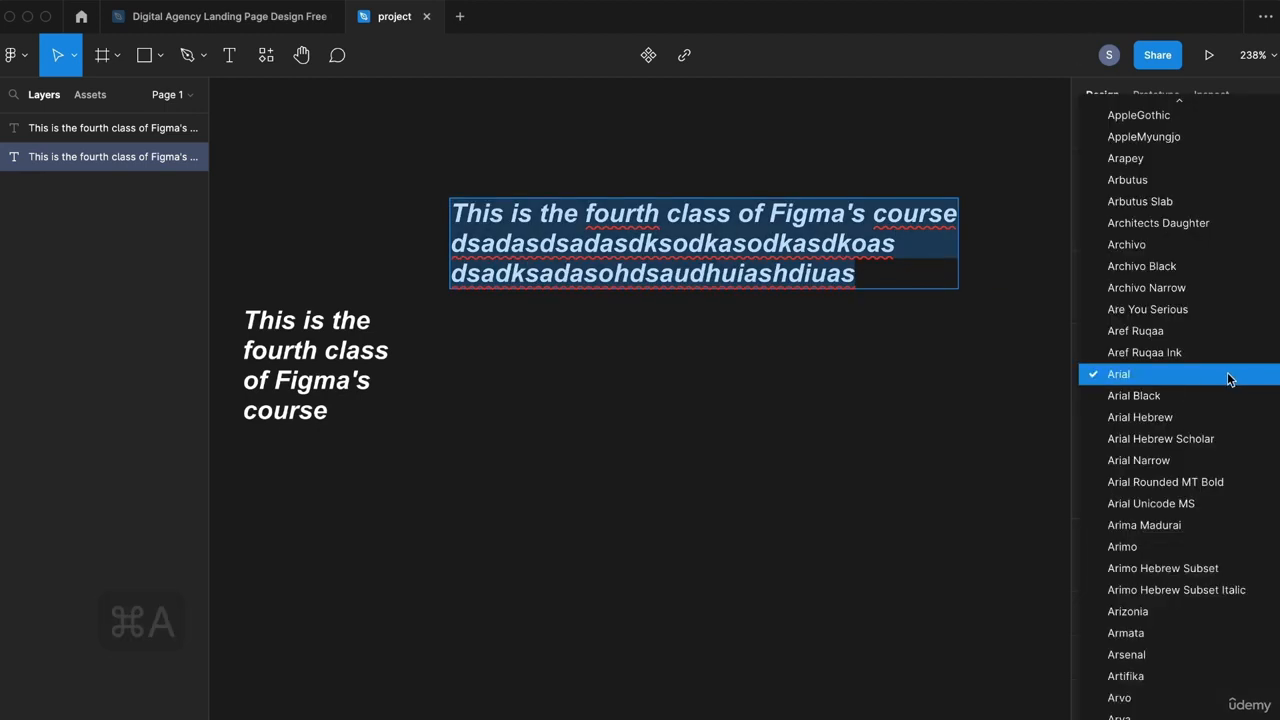
left_click(1168, 396)
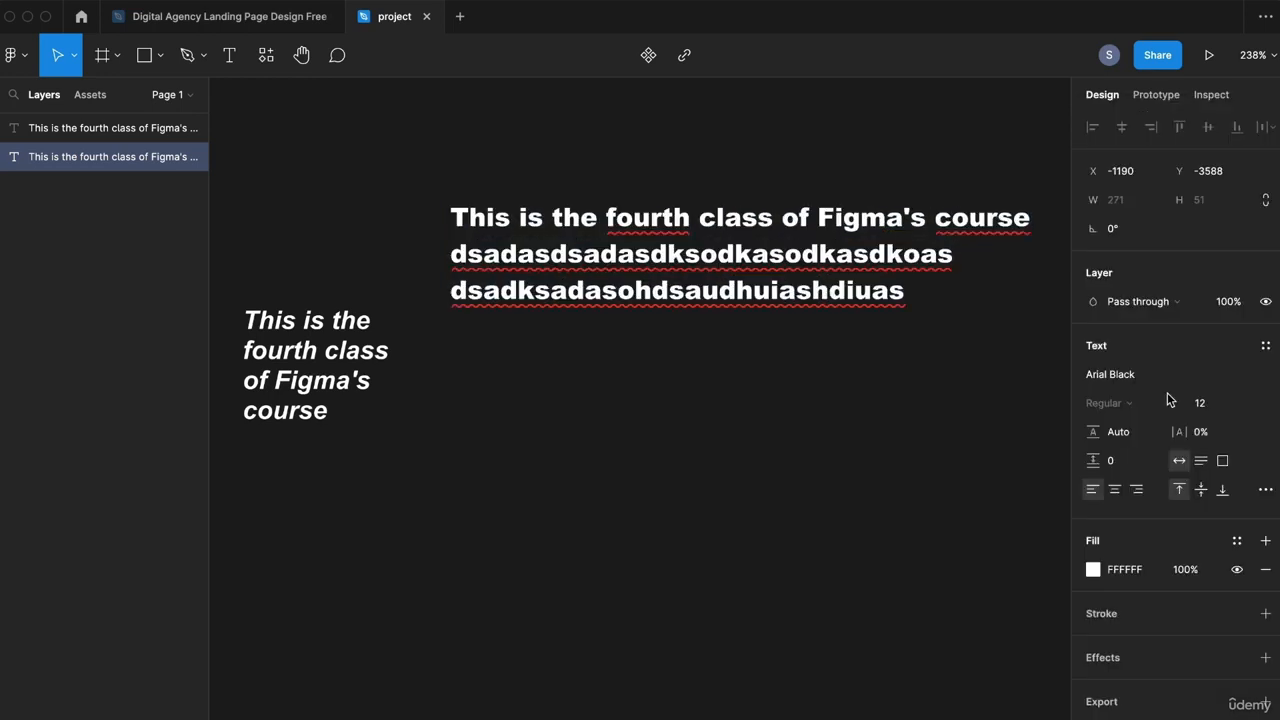
left_click(1218, 376)
left_click(1264, 374)
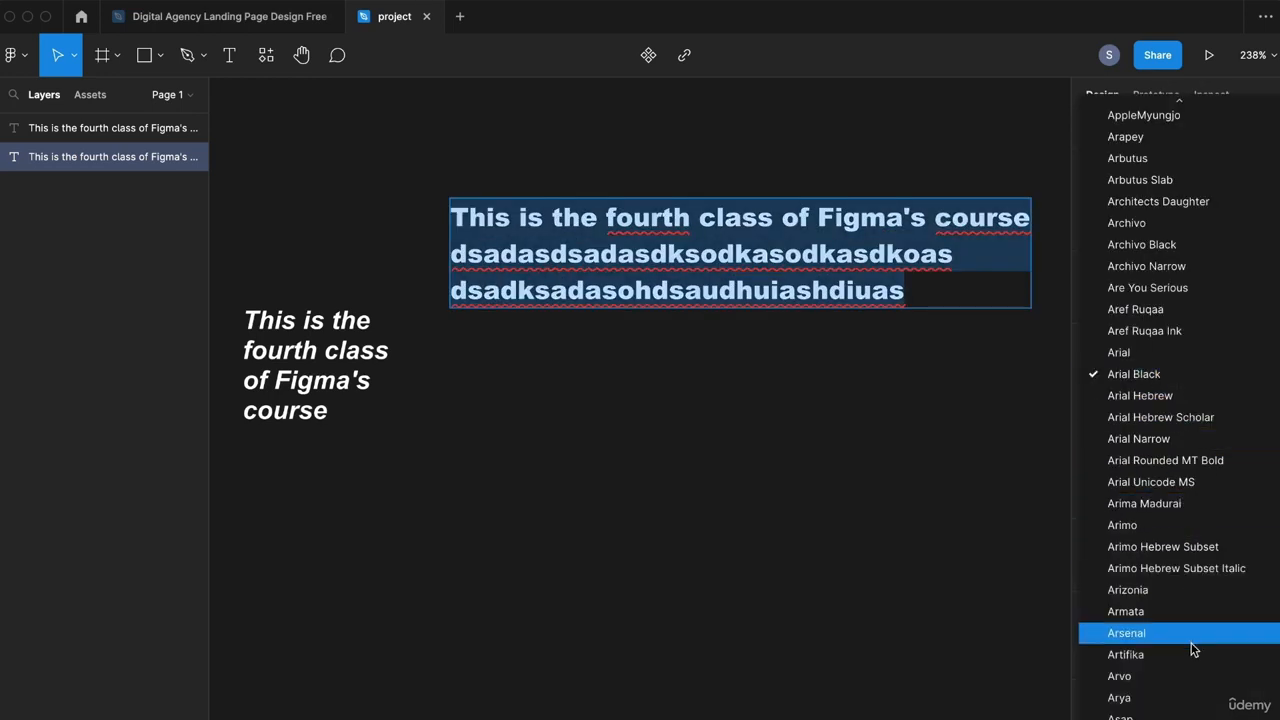
left_click(1163, 376)
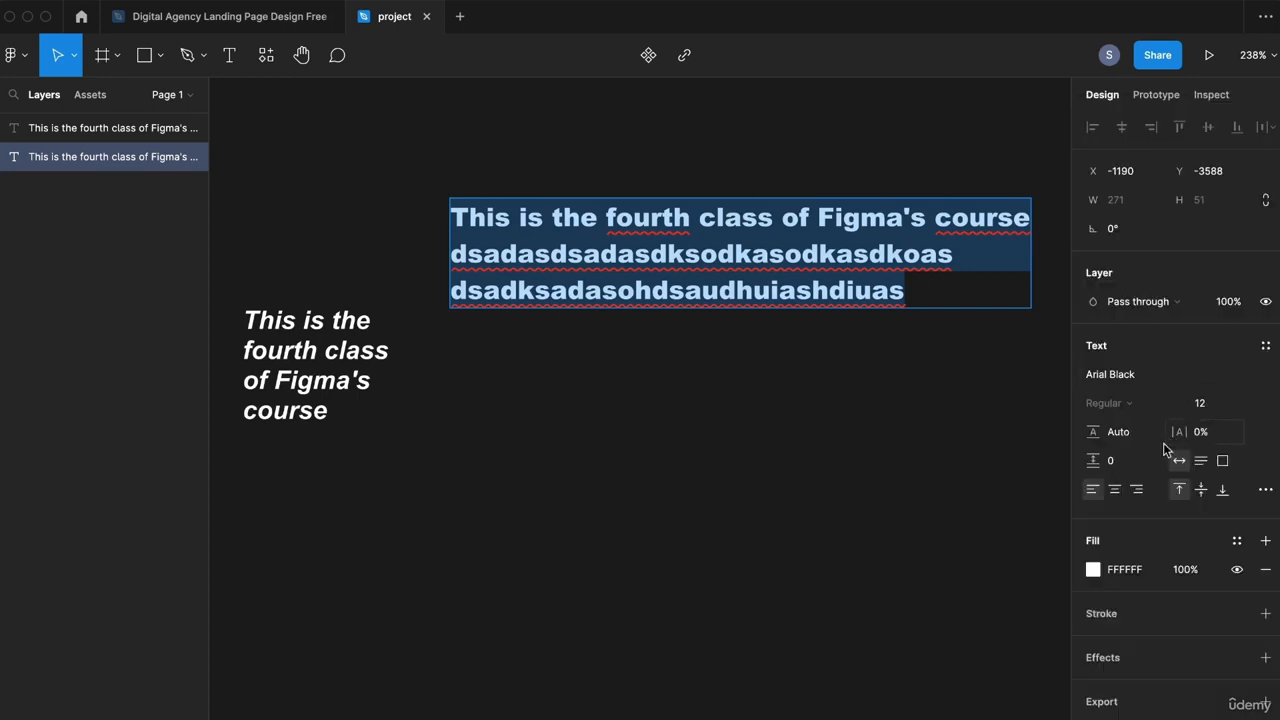
Step: Set letter spacing to 17%, line height to 25 and paragraph spacing to 0
left_click(1218, 438)
key("Up")
key("Up")
key("Up")
key("Up")
key("Up")
key("Up")
key("Up")
key("Up")
key("Up")
key("Up")
key("Up")
key("Up")
key("Up")
key("Up")
key("Up")
key("Up")
key("Up")
left_click(1126, 440)
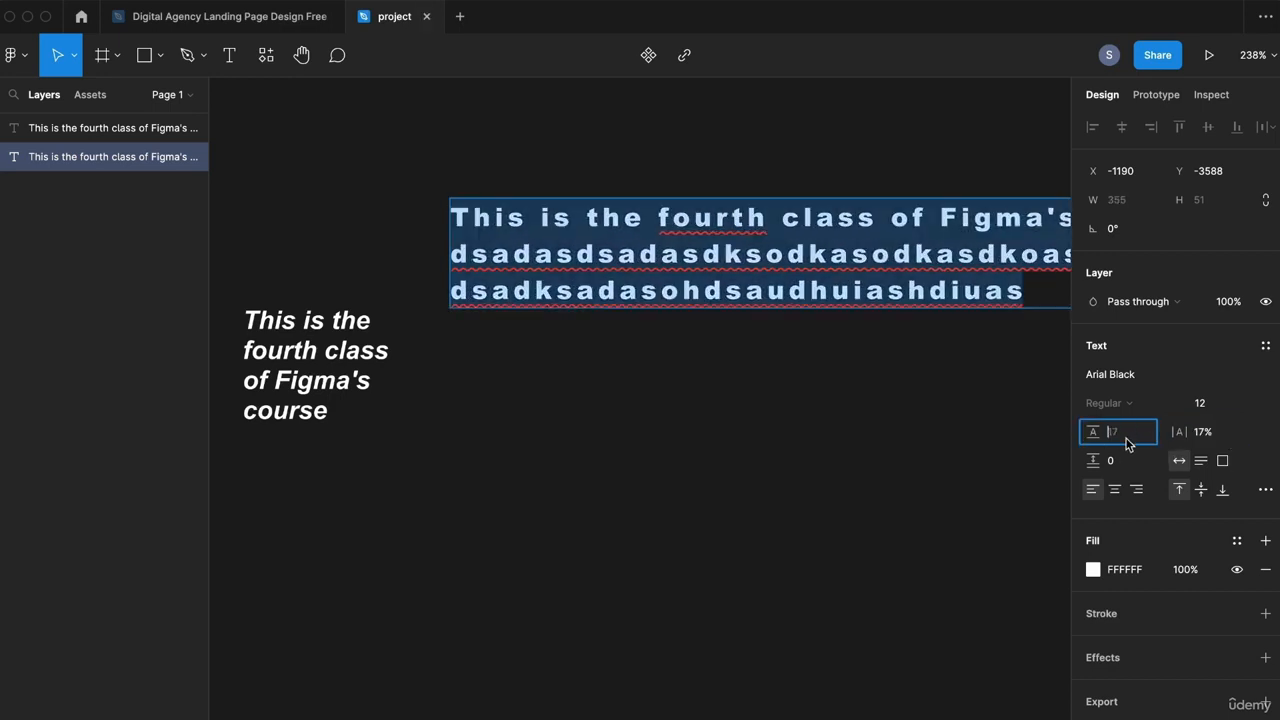
key("Up")
key("Up")
key("Up")
key("Up")
key("Up")
key("Up")
key("Up")
key("Up")
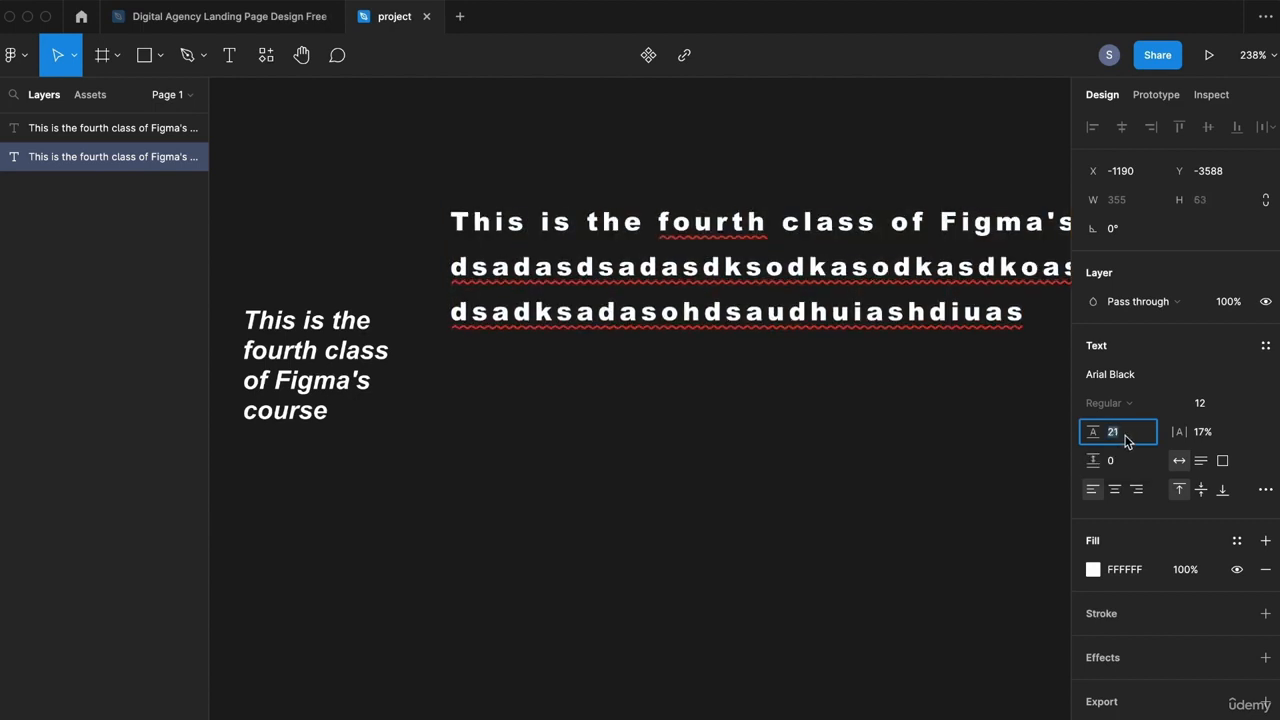
key("Tab")
type("1")
key("Up")
key("Up")
key("Up")
key("Up")
key("Up")
key("Up")
key("Up")
key("Up")
key("Up")
key("Up")
key("Up")
key("Up")
key("Up")
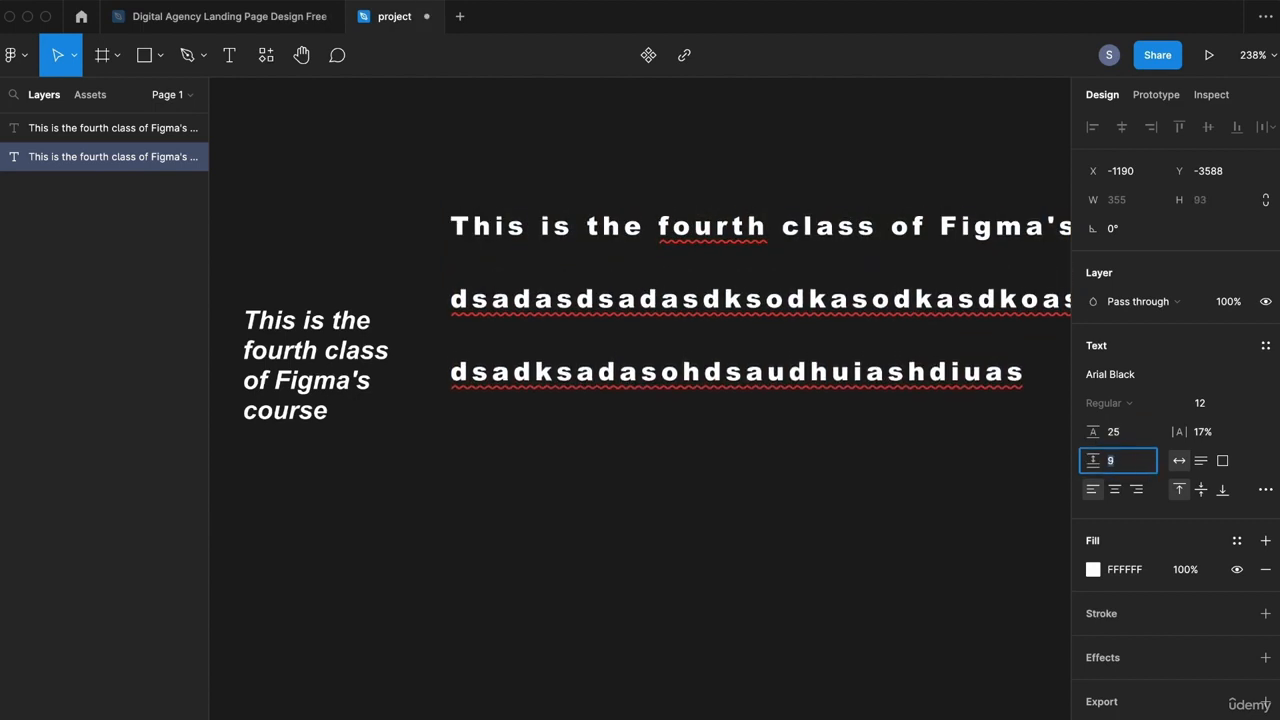
key("Down")
key("Down")
key("Down")
key("Down")
key("Down")
key("Down")
key("Down")
key("Down")
key("Down")
key("Down")
key("Down")
key("Down")
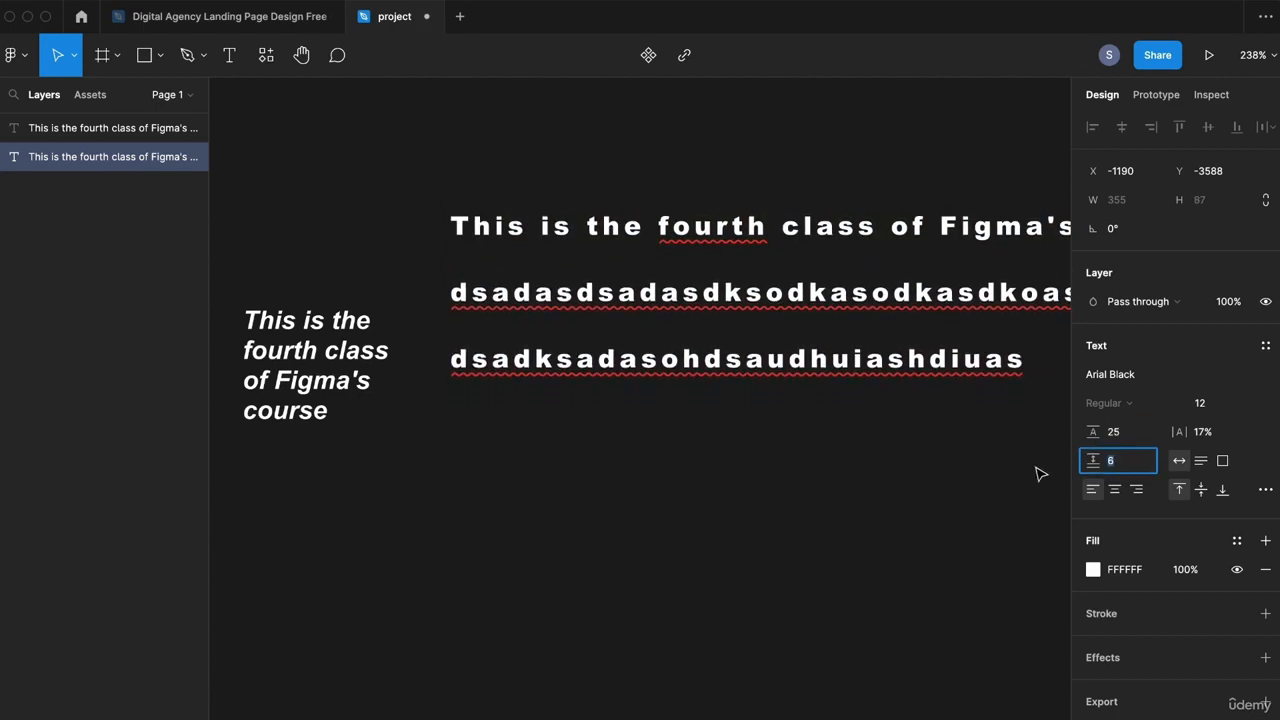
key("Down")
key("Down")
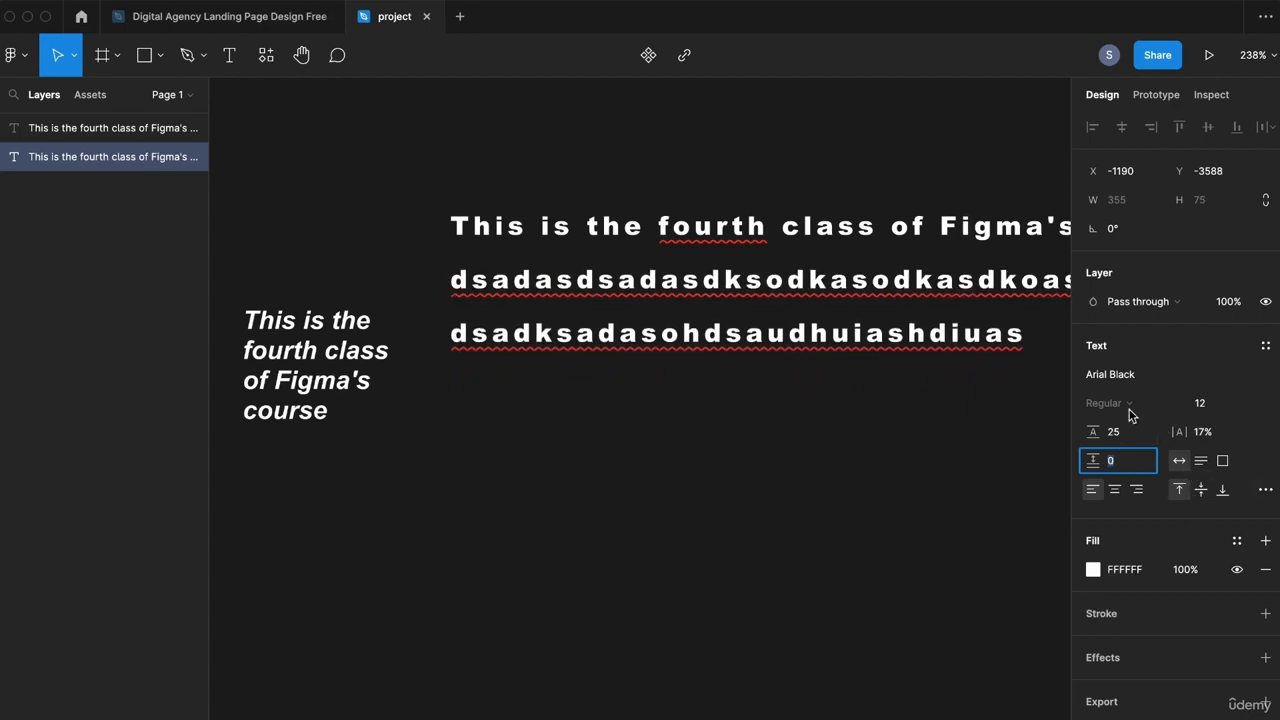
Step: Change the heading font to Arial Bold Italic
left_click(1262, 372)
left_click(1252, 356)
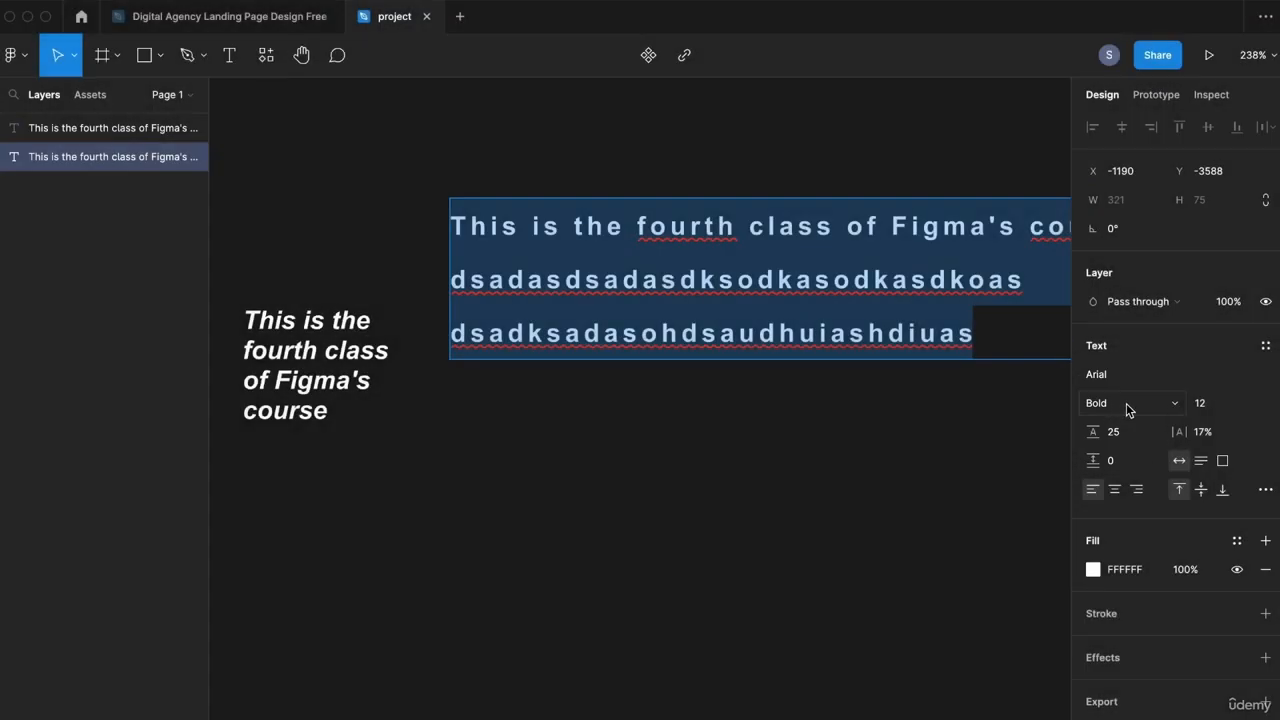
left_click(1126, 404)
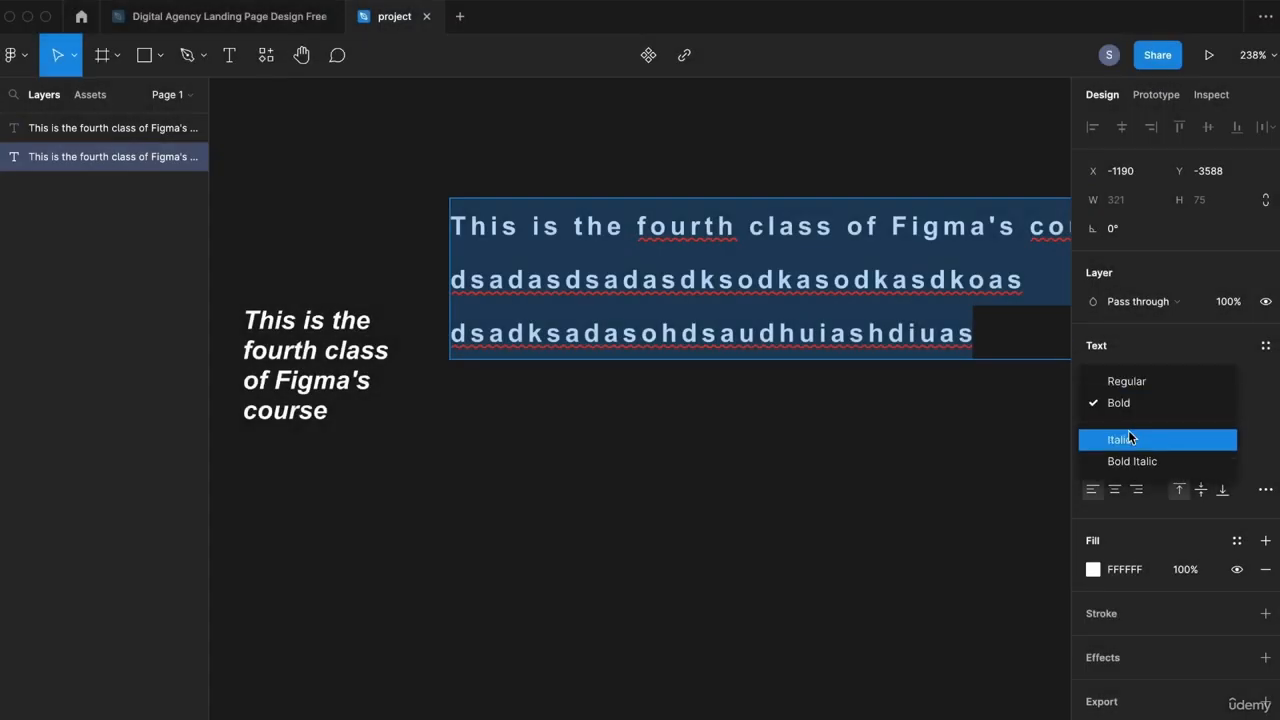
left_click(1128, 437)
left_click(1134, 396)
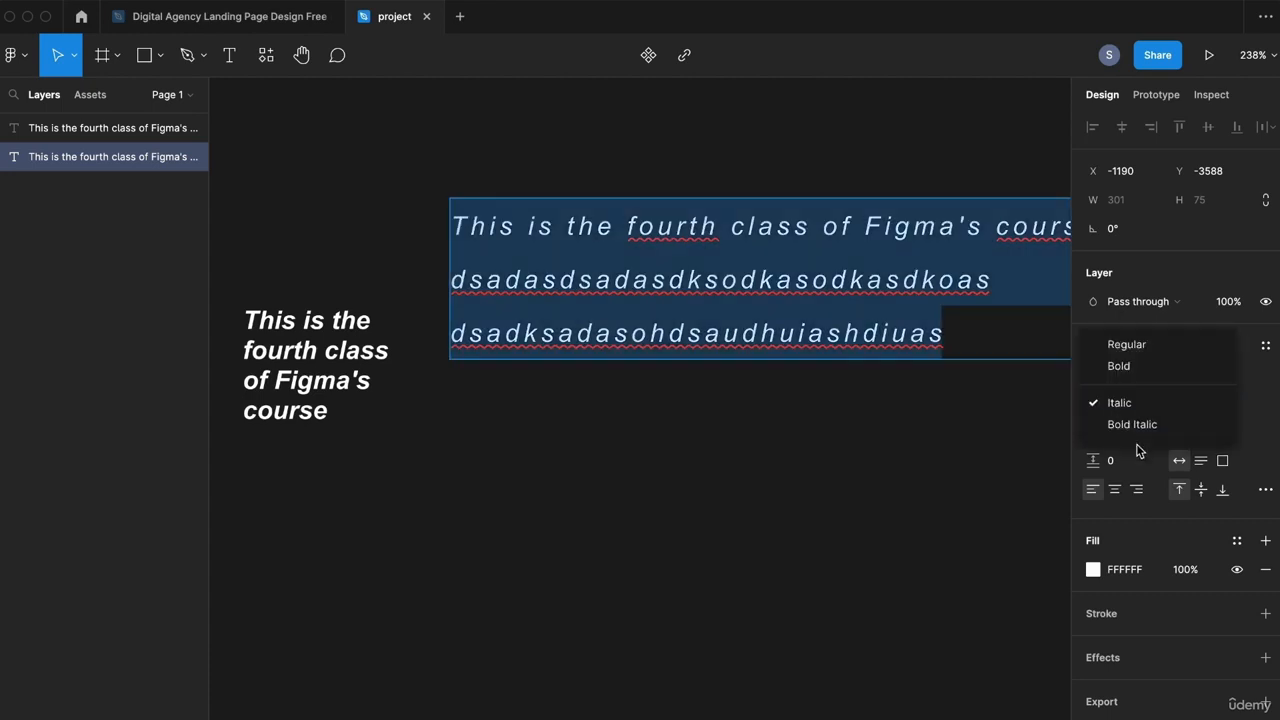
left_click(1155, 430)
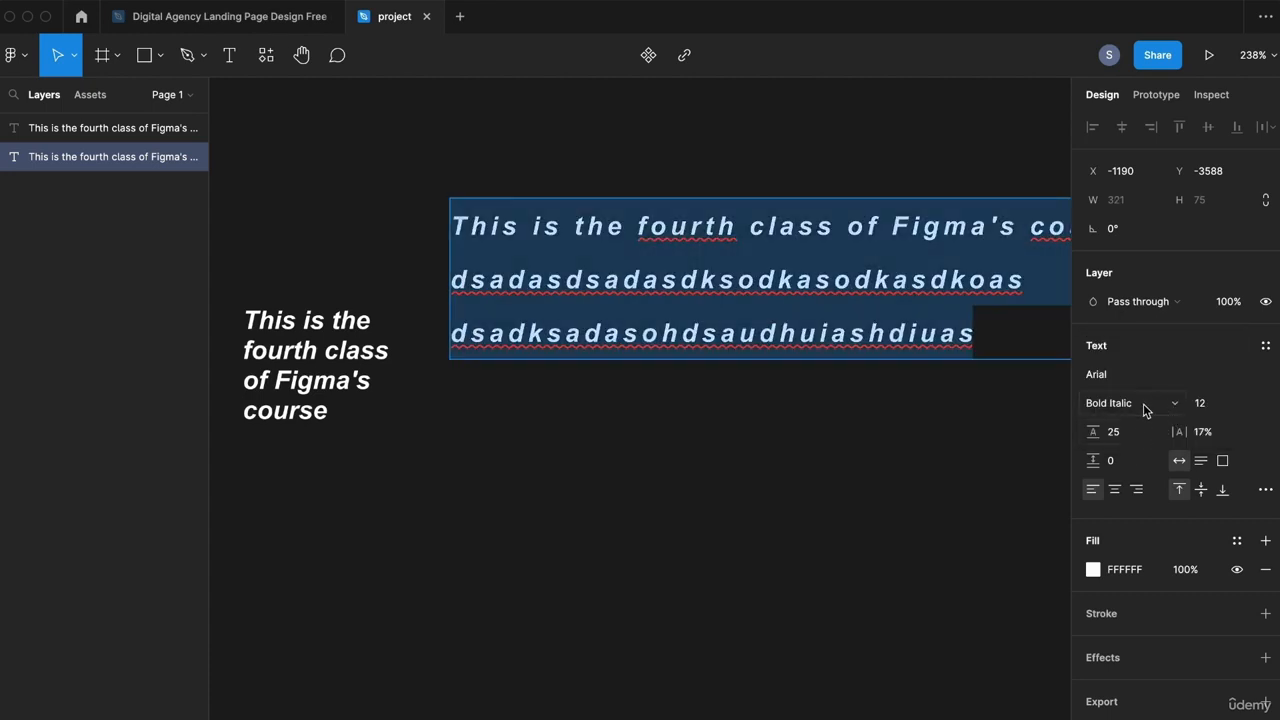
Step: Try the text alignment options and finish with the text left-aligned
left_click(1116, 491)
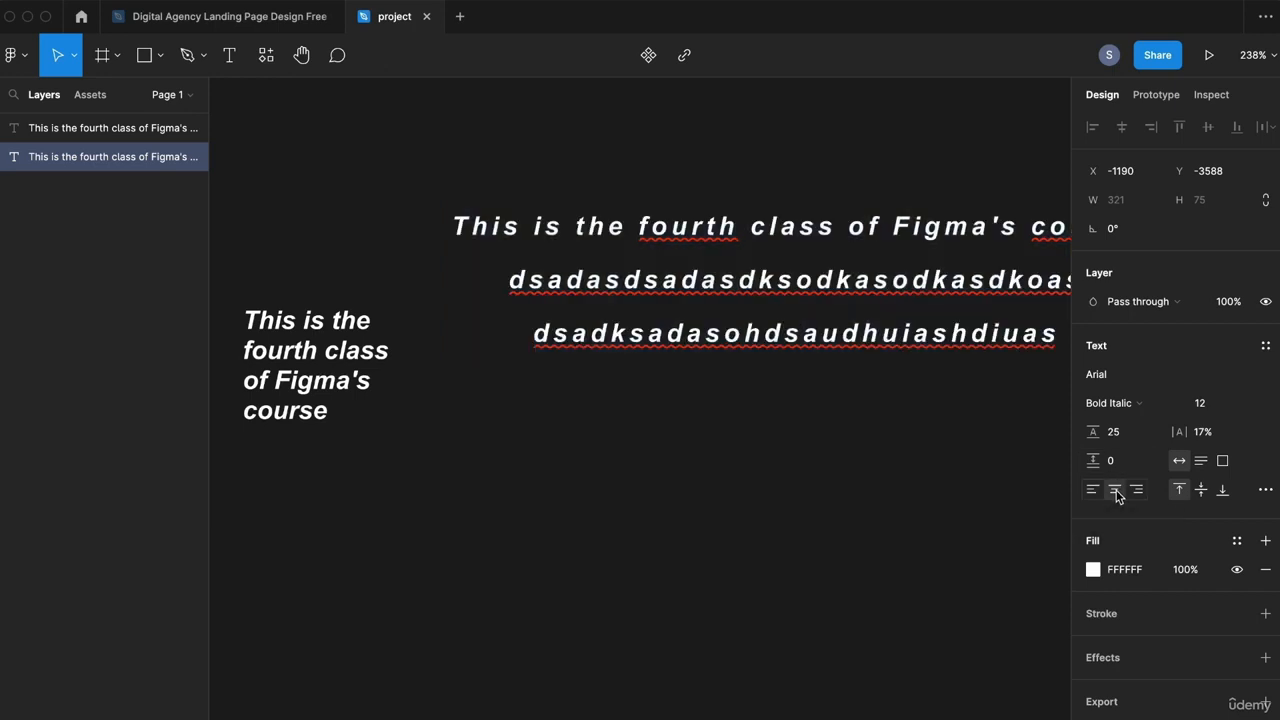
left_click(865, 406)
left_click_drag(877, 391, 724, 523)
left_click(1138, 490)
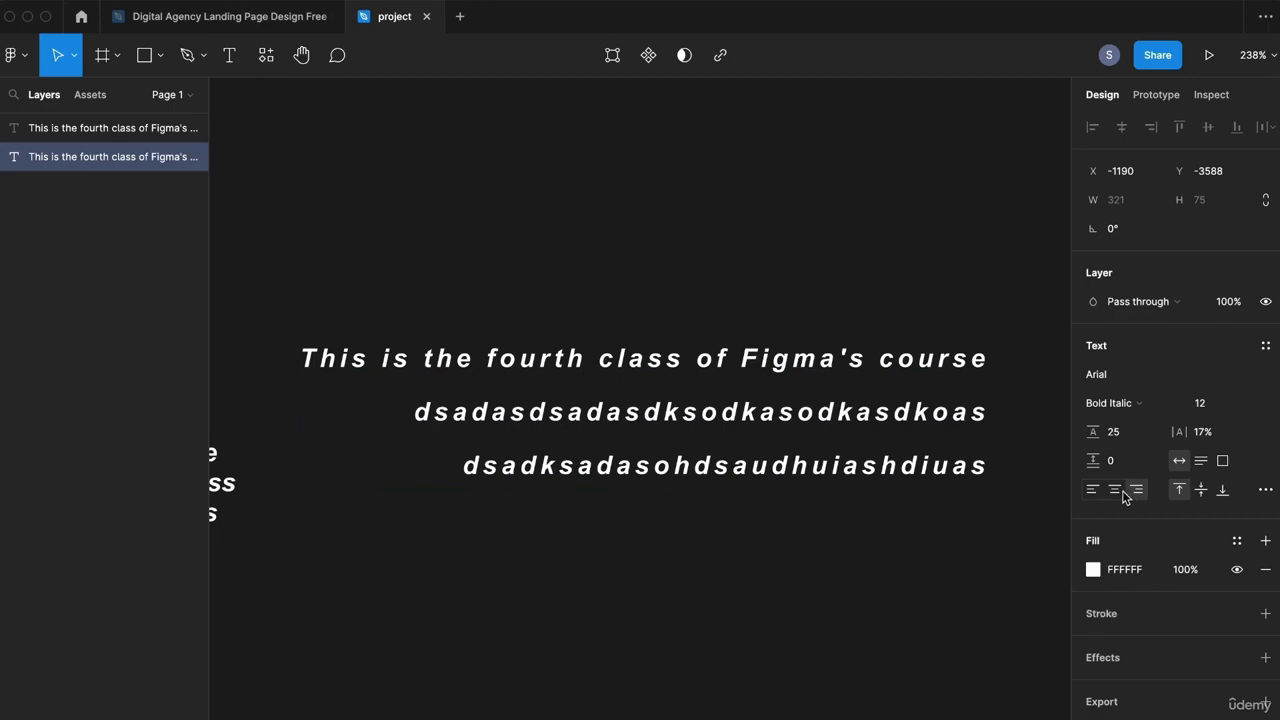
left_click(1202, 491)
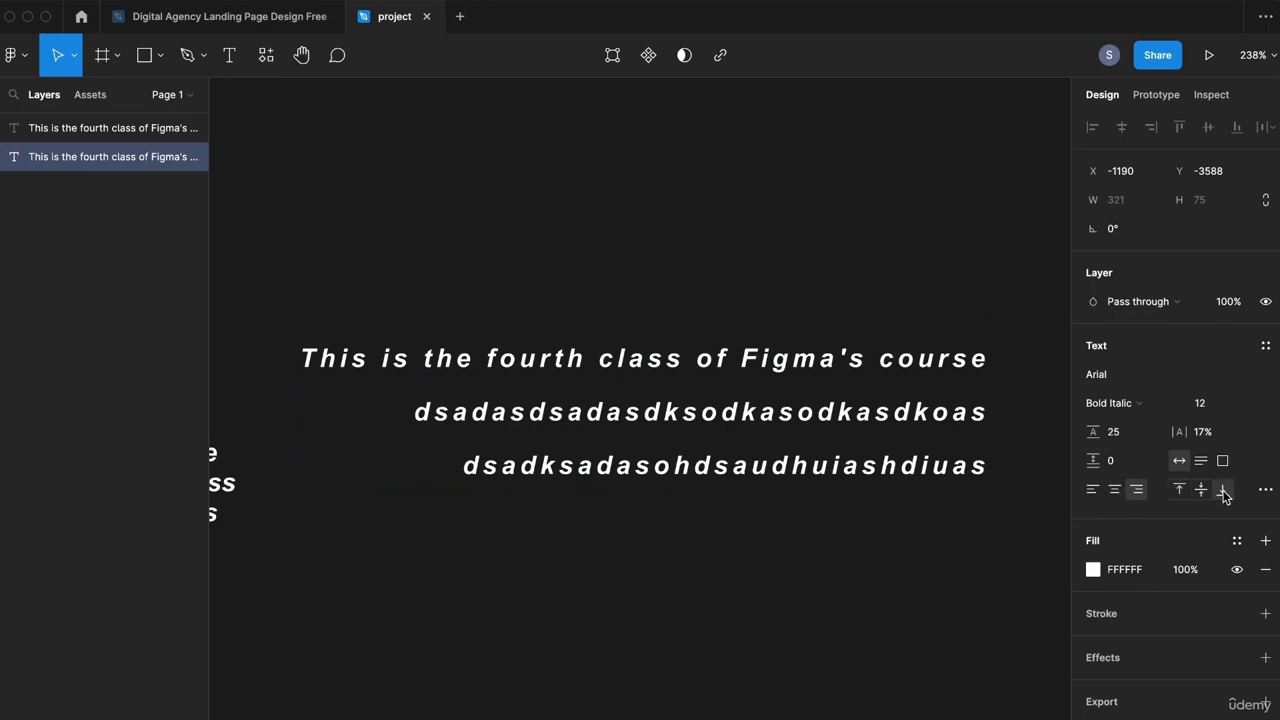
left_click(1221, 491)
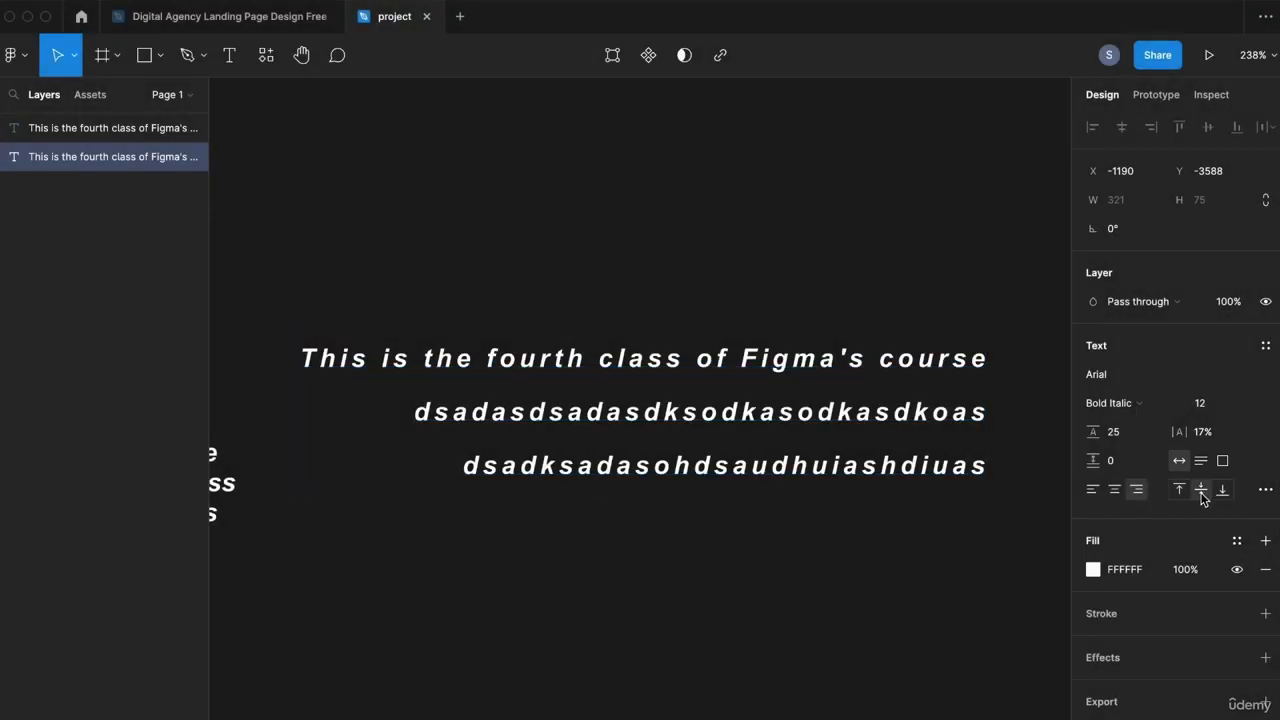
left_click(1185, 497)
left_click(1114, 490)
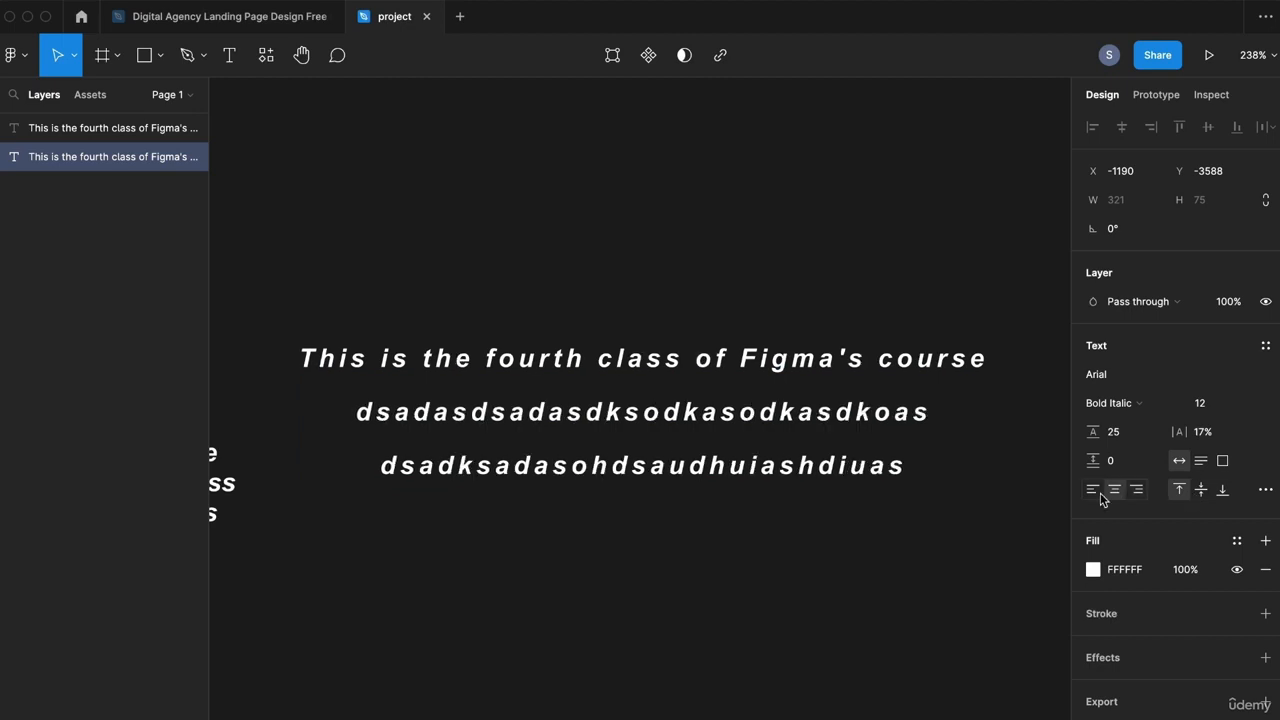
left_click(1091, 491)
left_click(1007, 534)
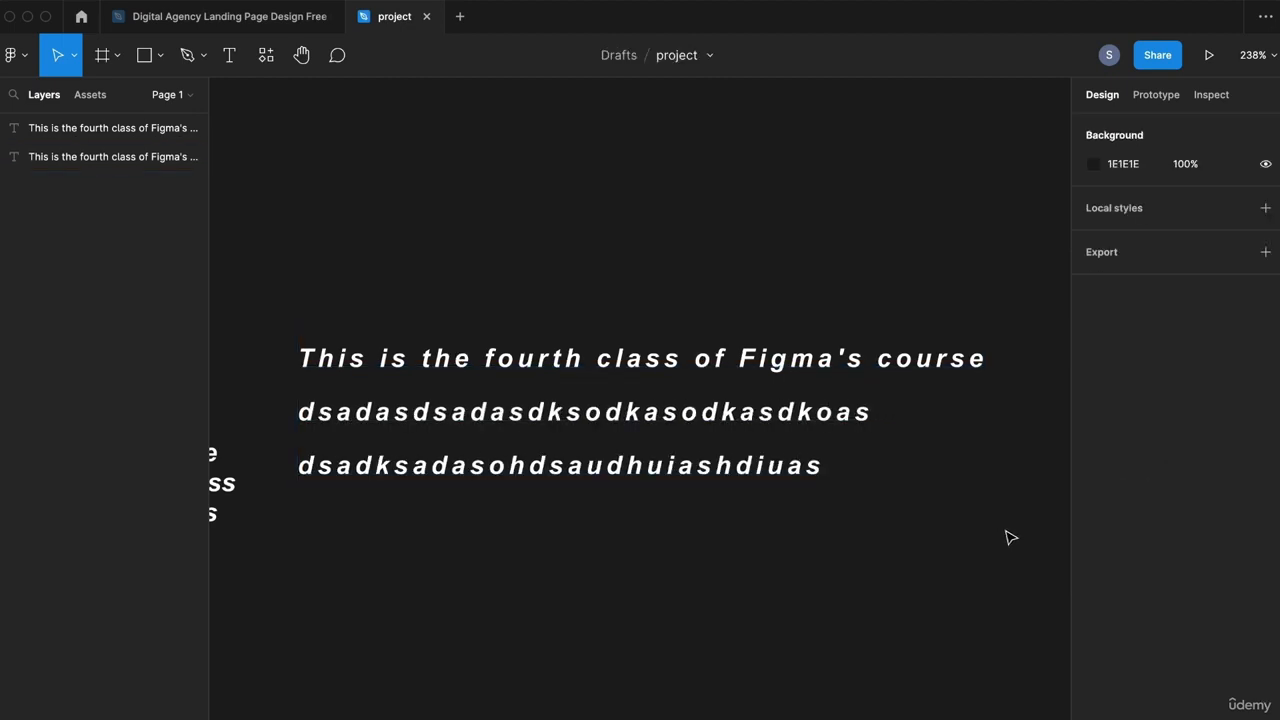
Step: Set the course text fill colour to light blue 98A2FF
left_click(811, 380)
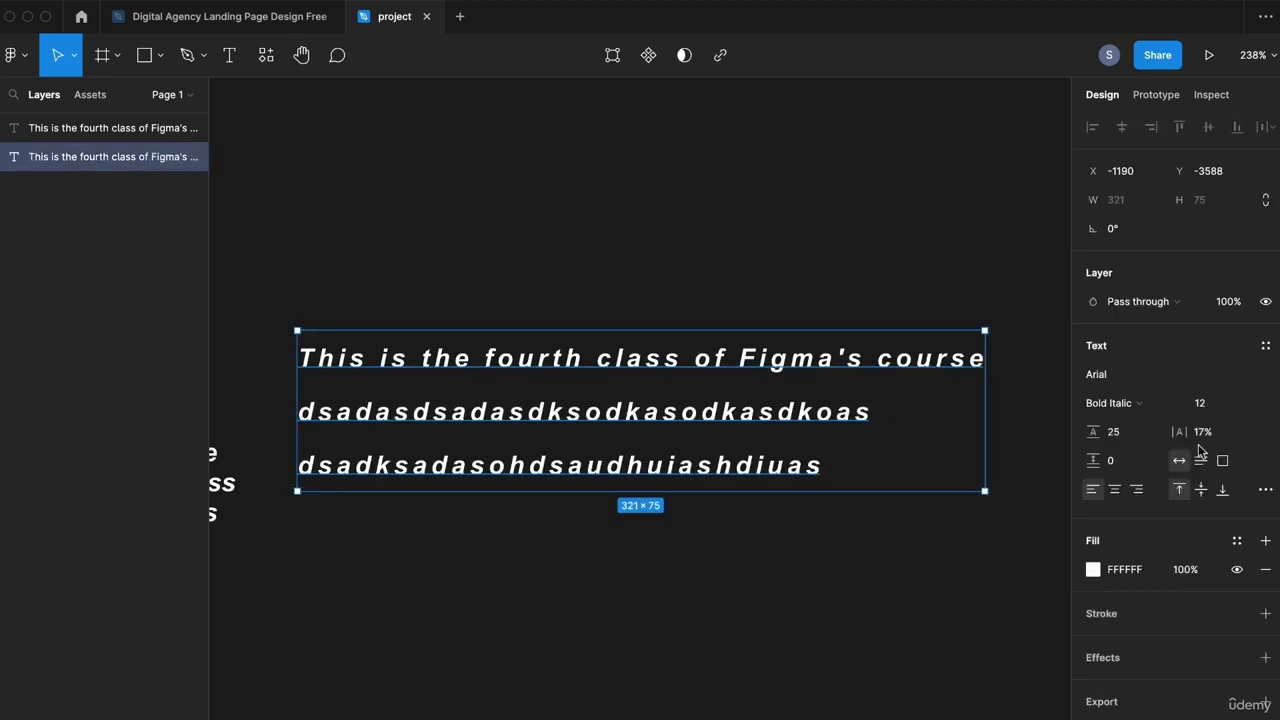
left_click(1093, 569)
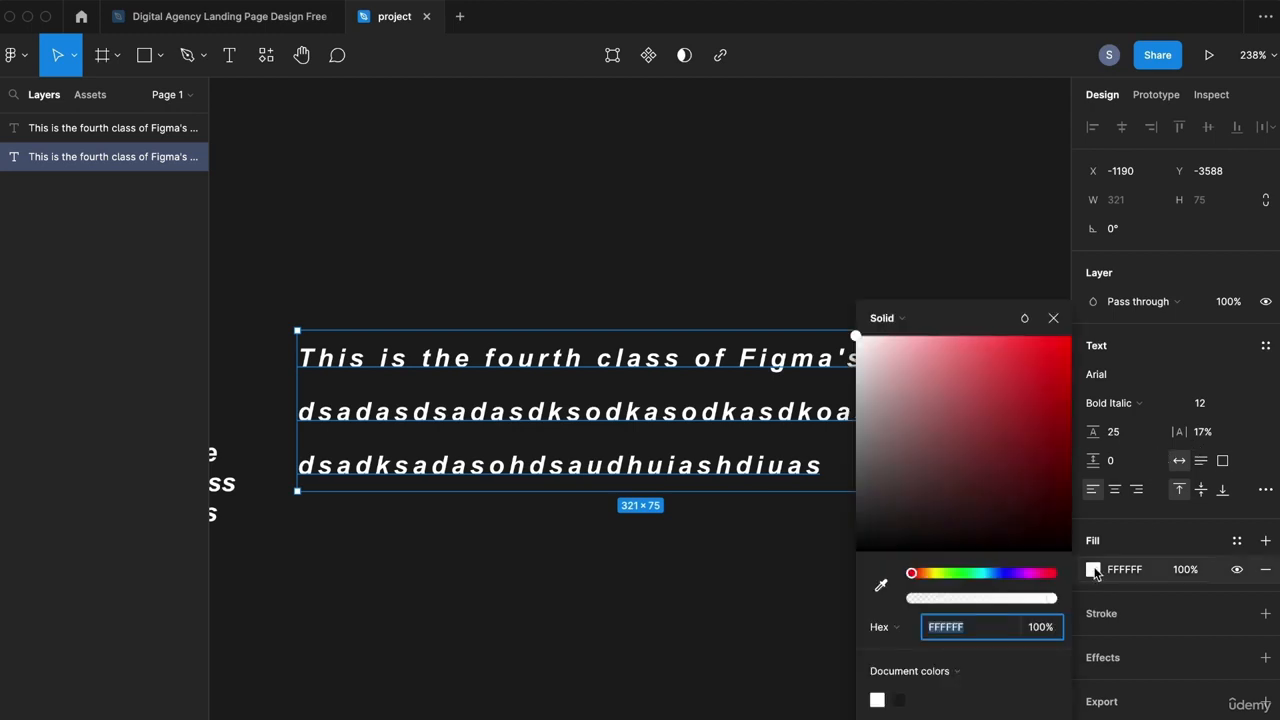
left_click_drag(984, 585, 1001, 573)
left_click_drag(1066, 340, 944, 320)
left_click(1053, 318)
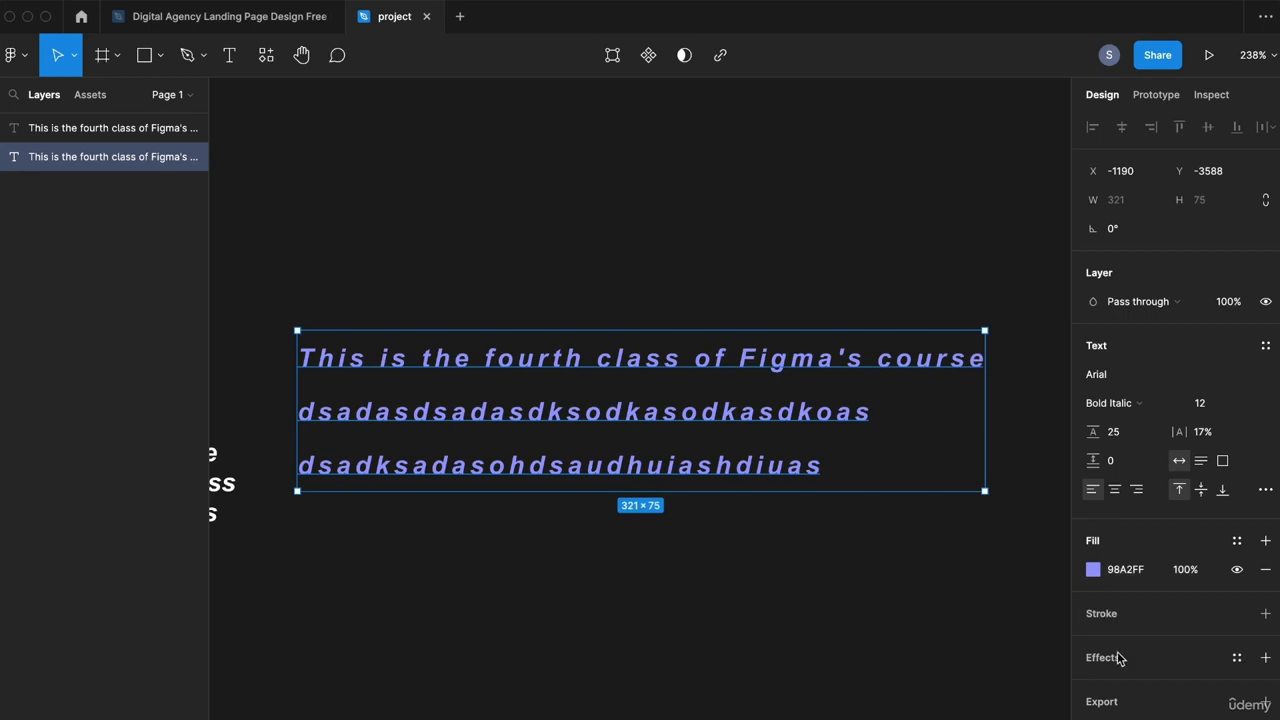
Step: Add a deep red 8D0000 stroke outline around the text letters
left_click(1265, 613)
left_click(1093, 642)
mouse_move(894, 357)
left_mouse_down()
mouse_move(849, 320)
mouse_move(949, 380)
mouse_move(1021, 360)
mouse_move(1128, 443)
mouse_move(1128, 457)
left_mouse_up()
Step: Finish the deep red outline, then nudge the green and red squares up together
left_click(1203, 672)
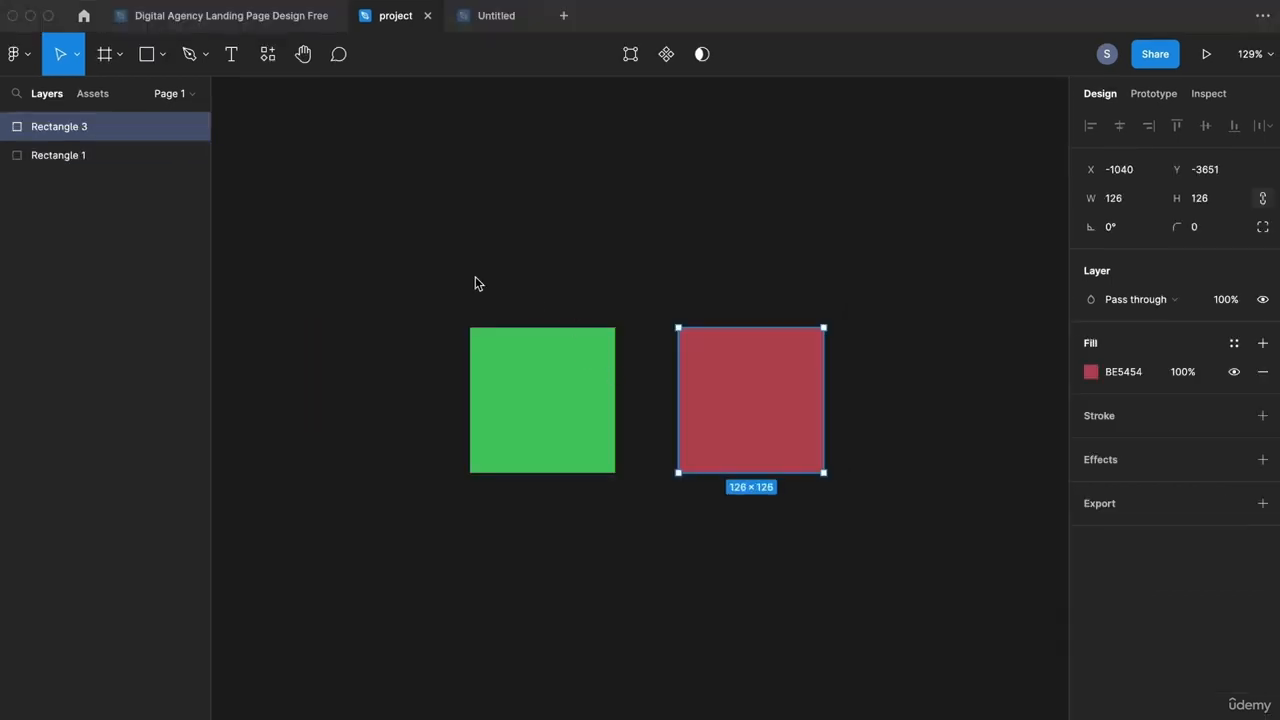
left_click(471, 274)
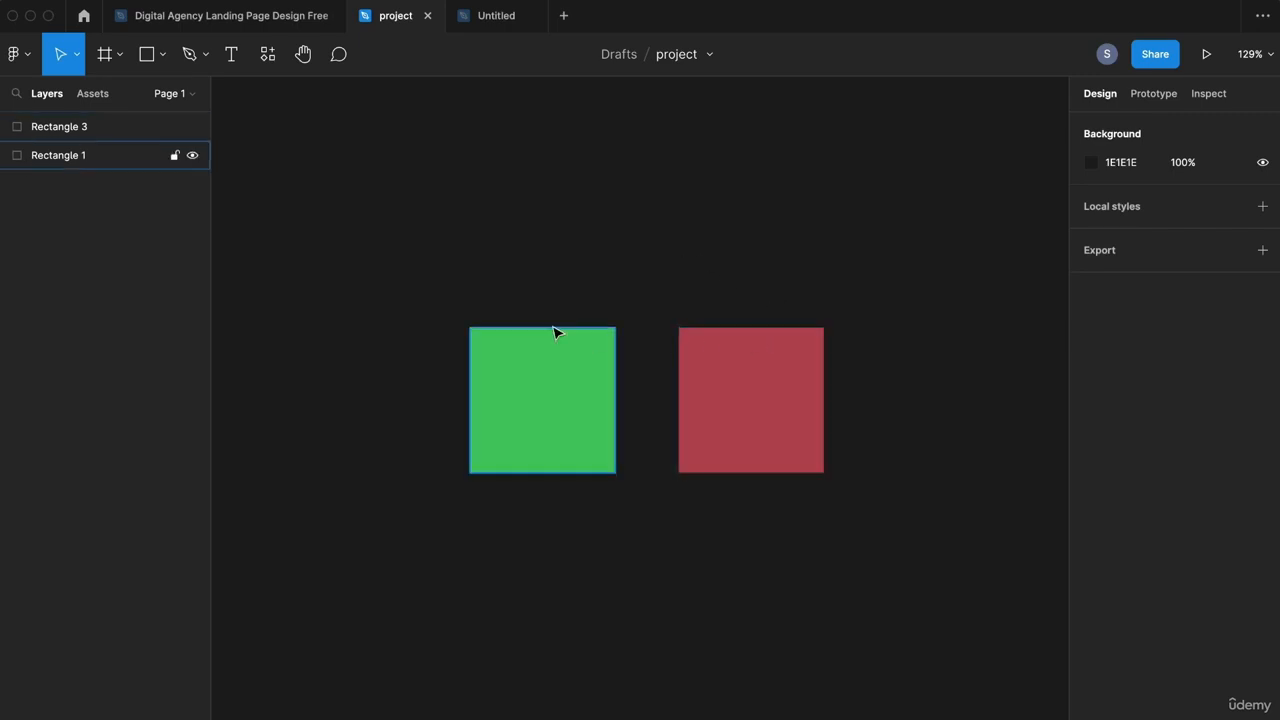
left_click(548, 397)
left_click(757, 378, "shift")
left_click_drag(800, 356, 807, 338)
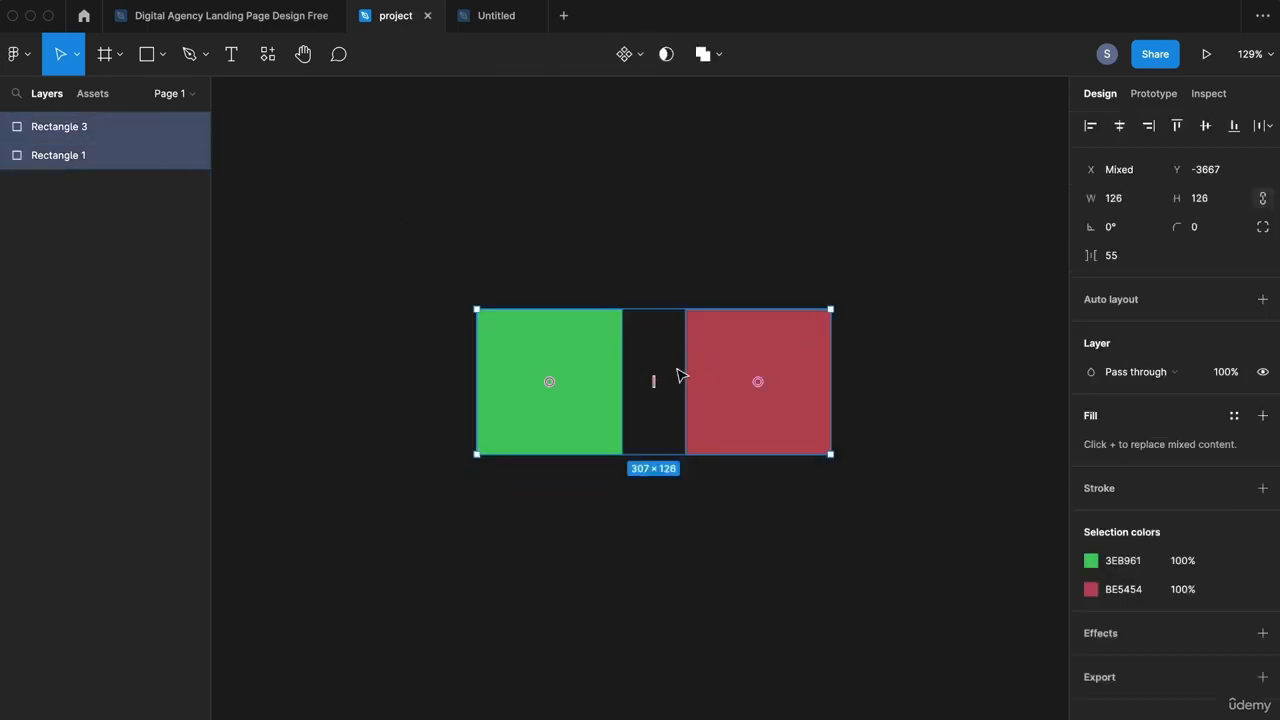
left_click(906, 300)
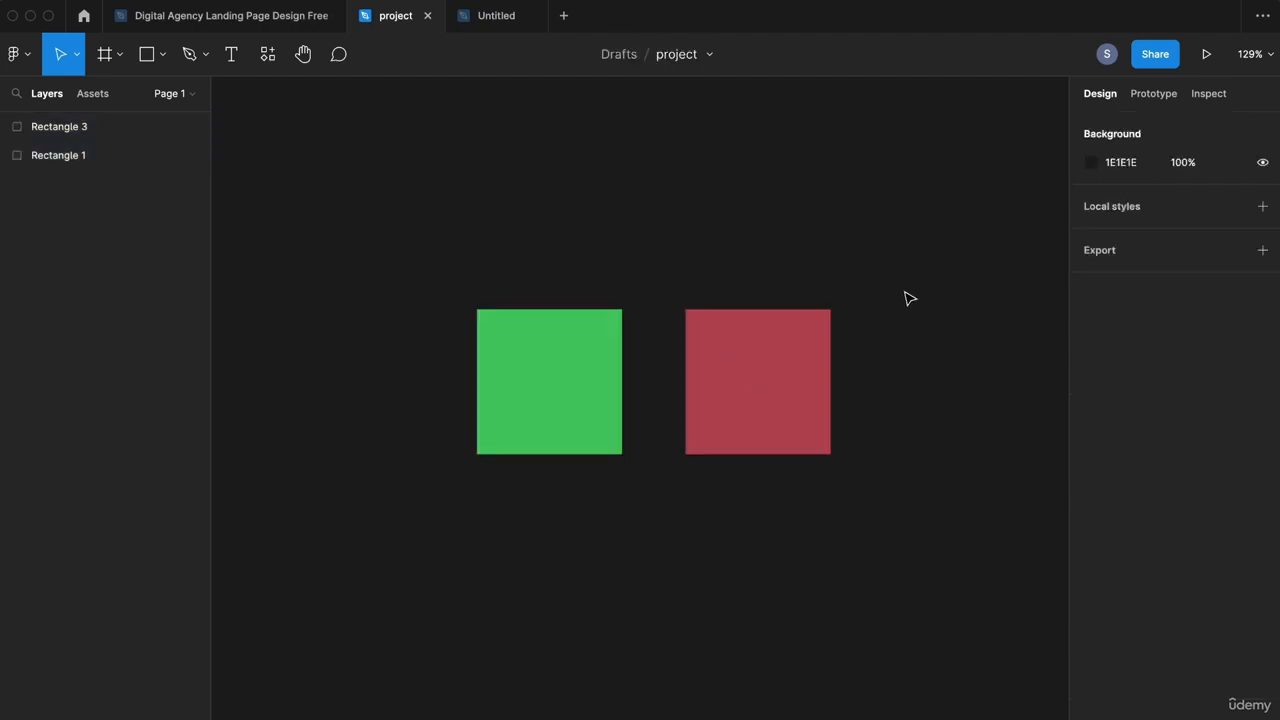
Step: Drag the red square over the green one and merge both with Union selection
left_click(791, 368)
left_click_drag(785, 362, 703, 383)
left_click_drag(430, 185, 745, 430)
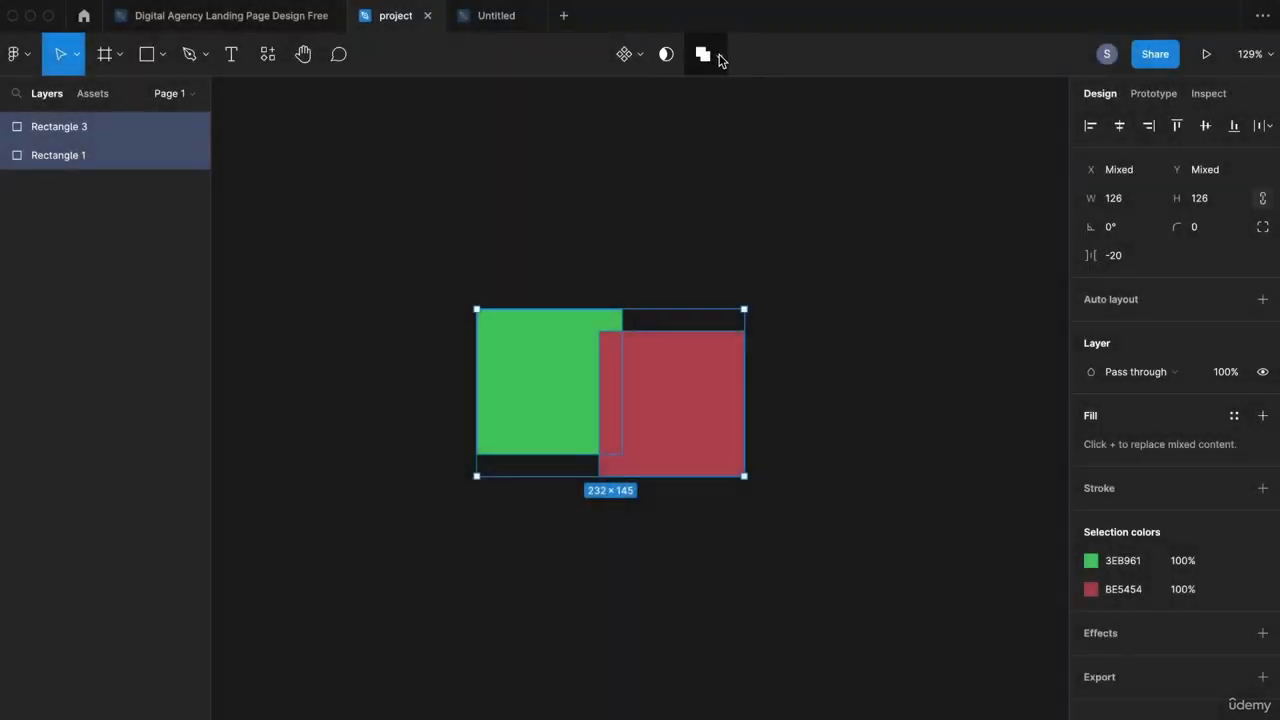
left_click(719, 57)
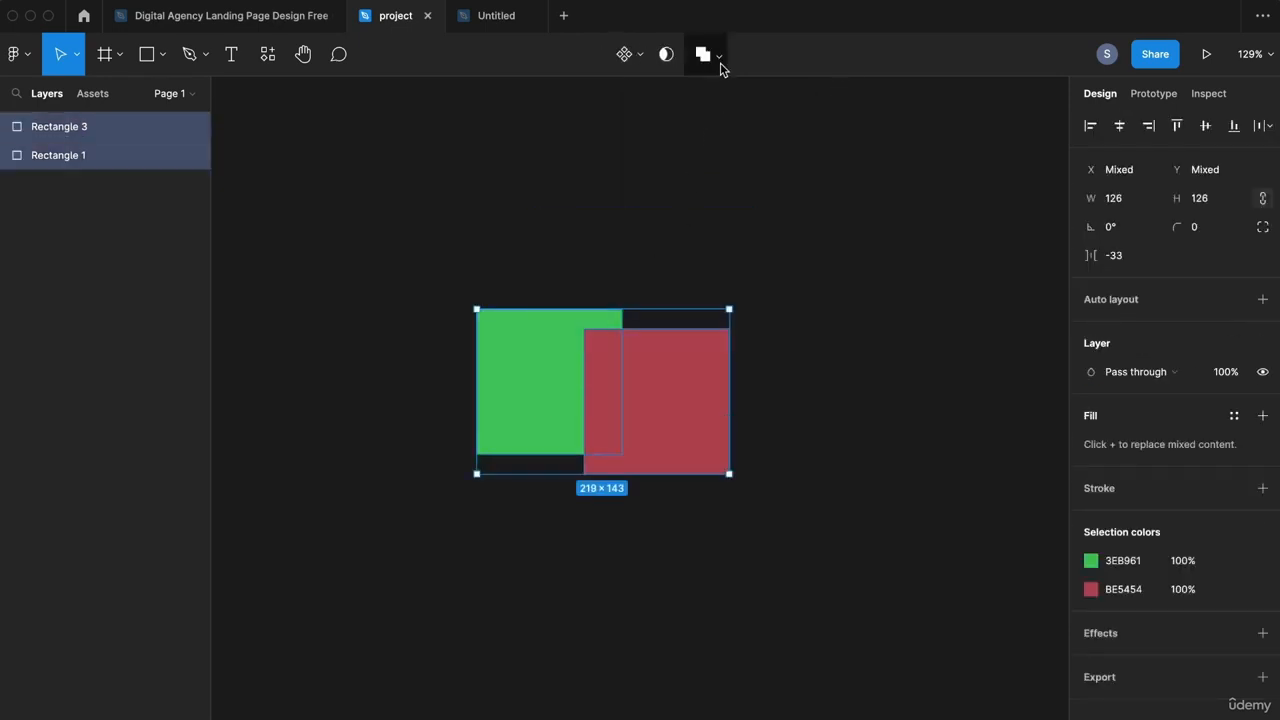
left_click(722, 64)
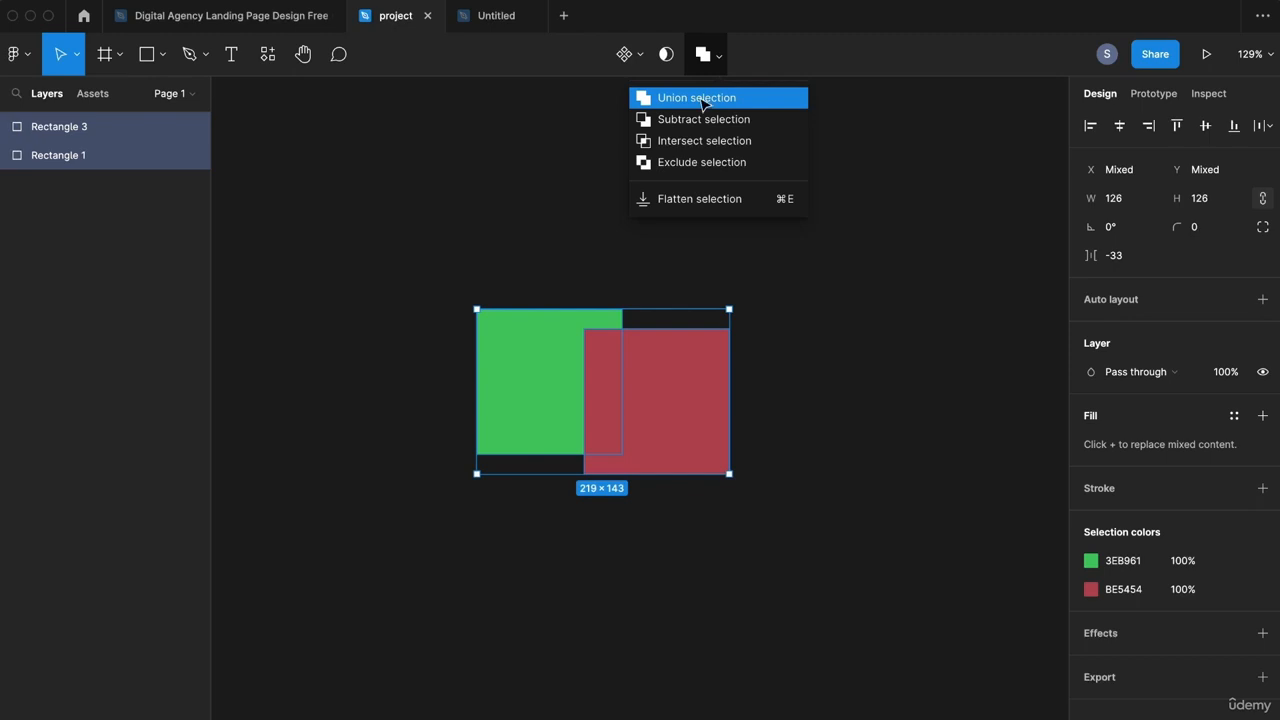
left_click(697, 97)
Step: Shift the red square down-left inside the union, then move the whole union up-right
left_click(667, 225)
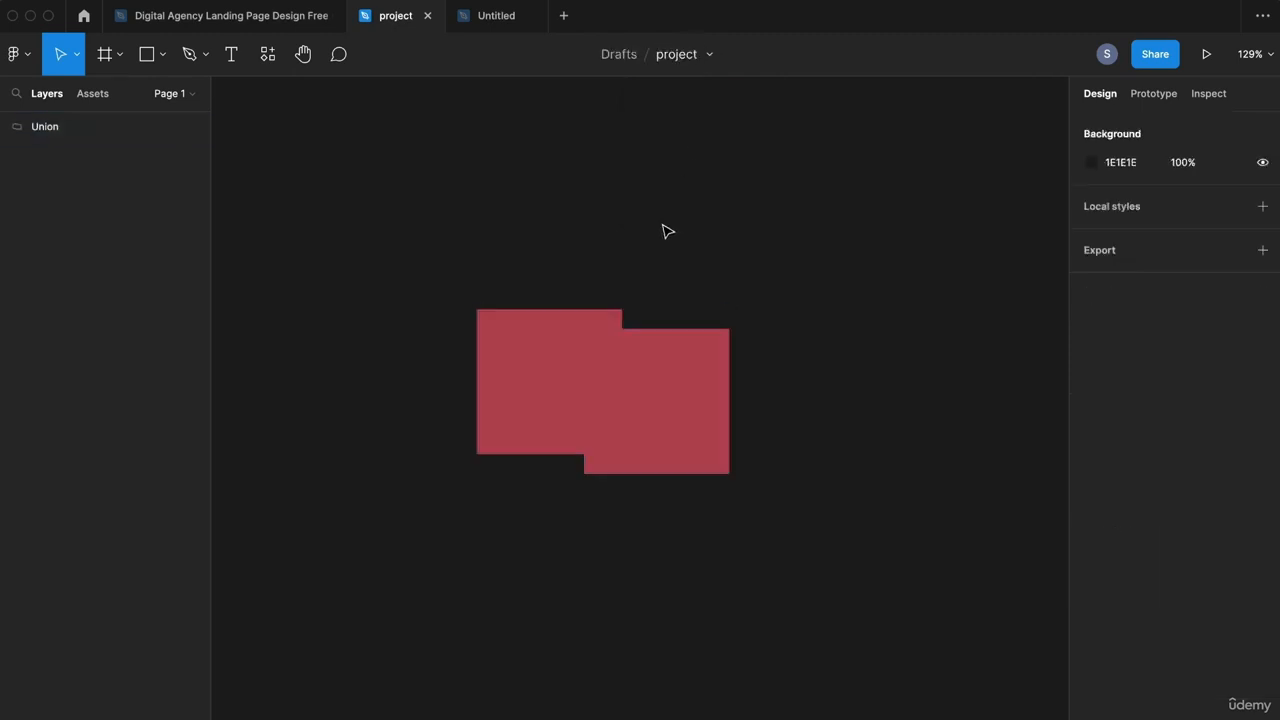
double_click(640, 391)
left_click_drag(643, 391, 591, 440)
left_click(708, 348)
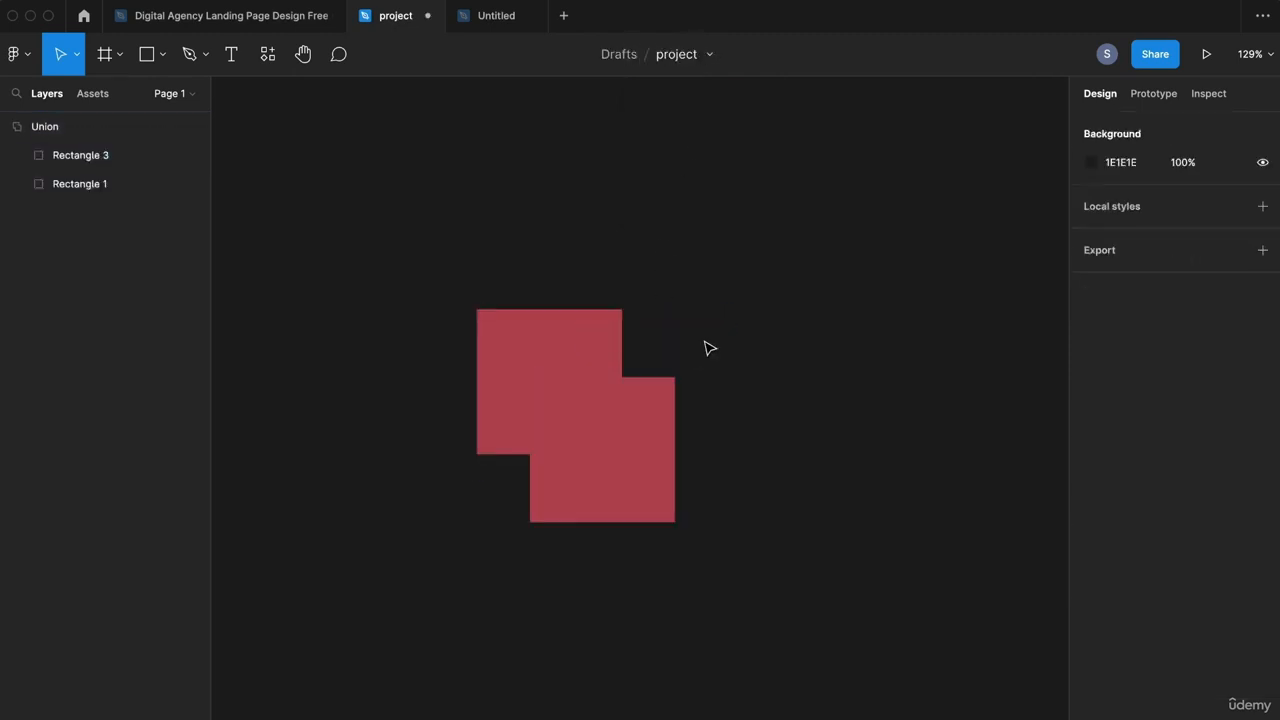
left_click(671, 434)
left_click_drag(671, 434, 633, 392)
Step: Undo the union and apply Subtract selection to the two squares
left_click(785, 358)
key("super+z")
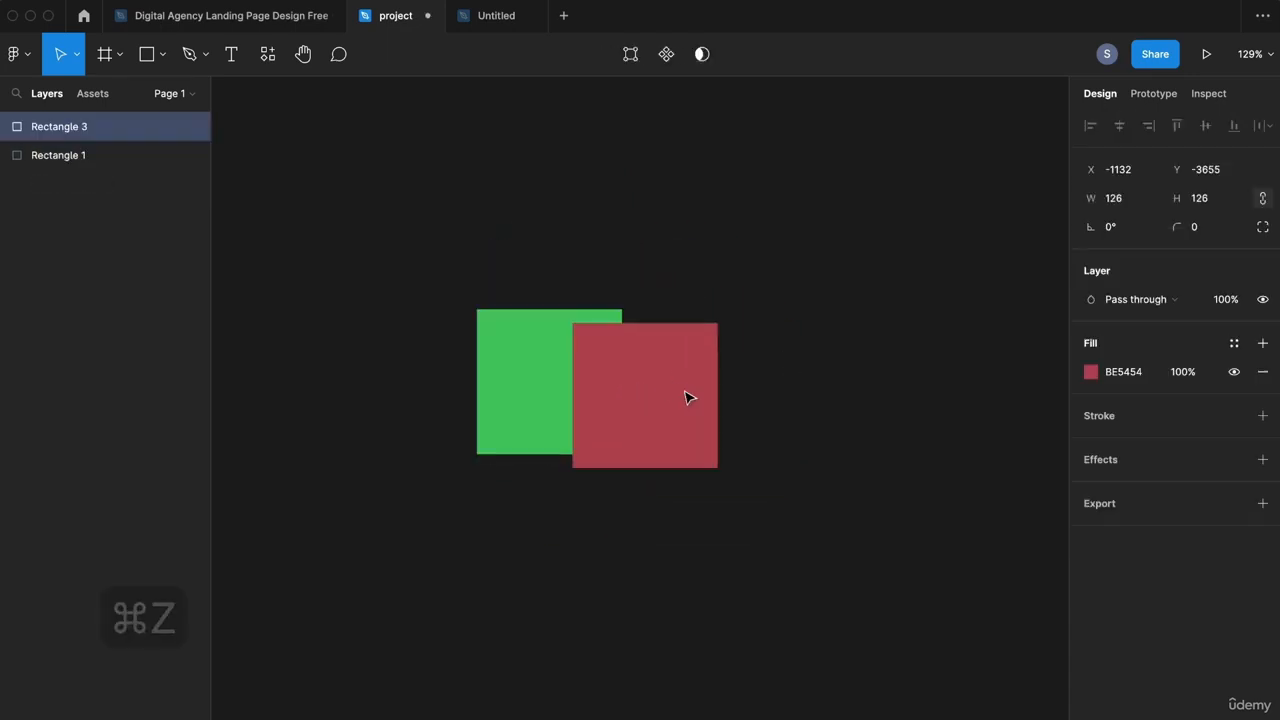
left_click_drag(685, 391, 683, 394)
left_click_drag(805, 237, 586, 373)
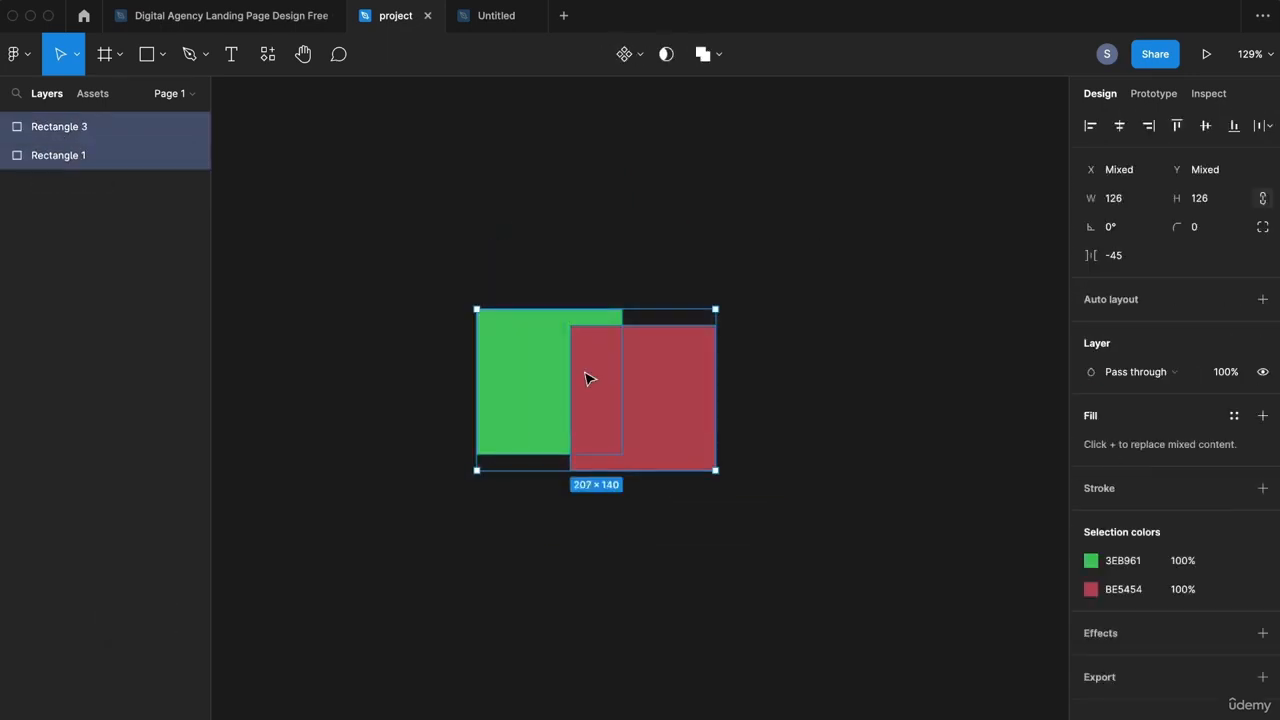
left_click(720, 57)
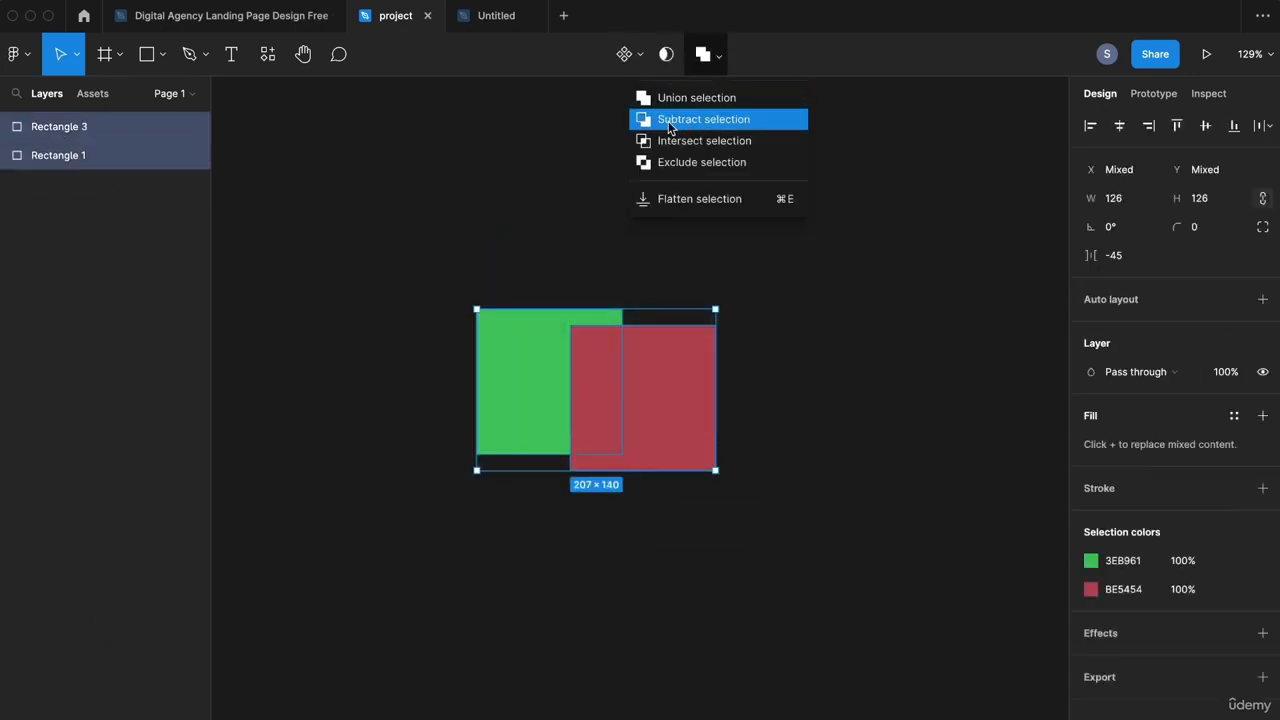
left_click(710, 122)
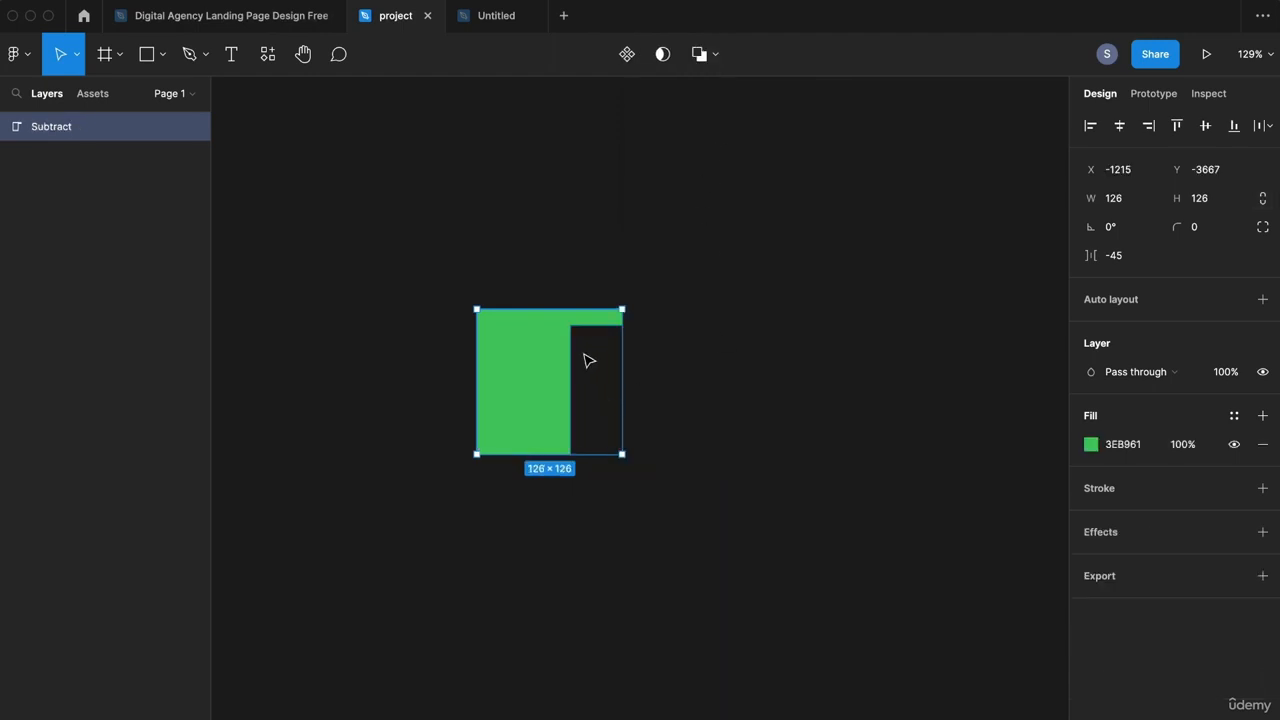
Step: Inspect the green square in the subtract shape and move the red cutout down
double_click(537, 355)
double_click(580, 366)
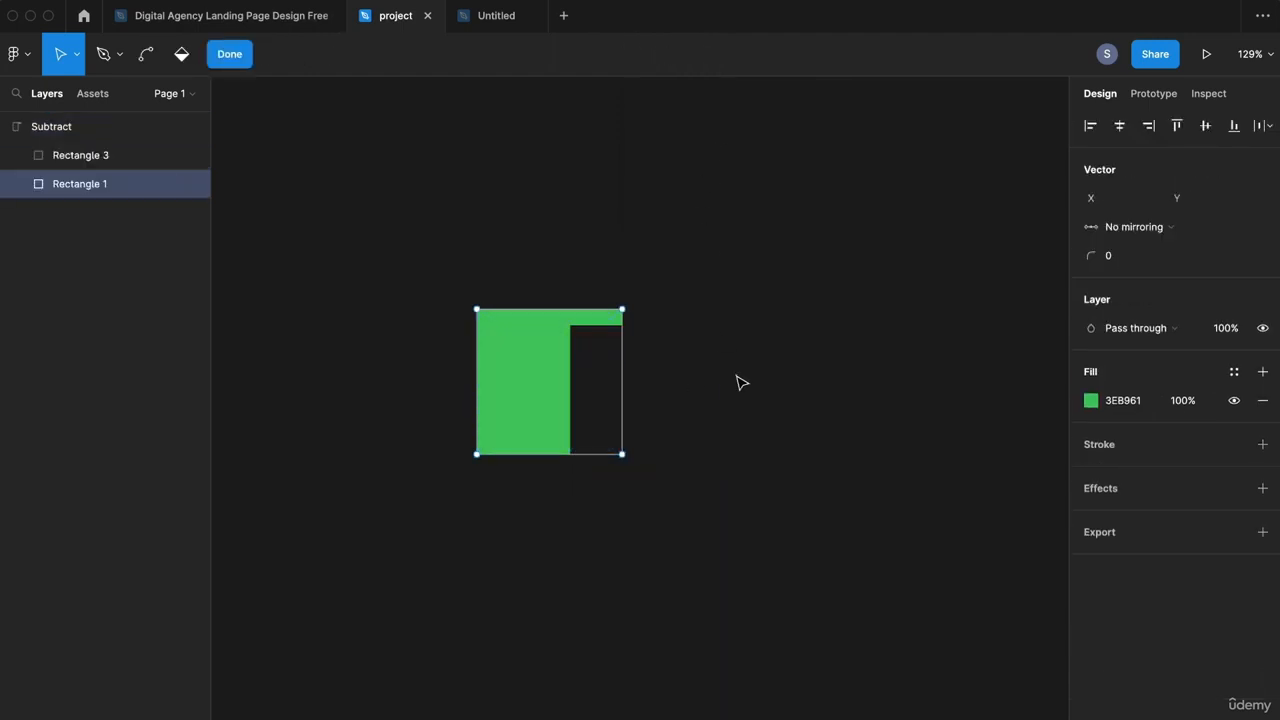
key("Escape")
left_click(595, 371)
left_click_drag(595, 371, 590, 401)
left_click(655, 277)
Step: Combine both squares with Intersect selection to keep only the overlap
left_click_drag(689, 214, 474, 515)
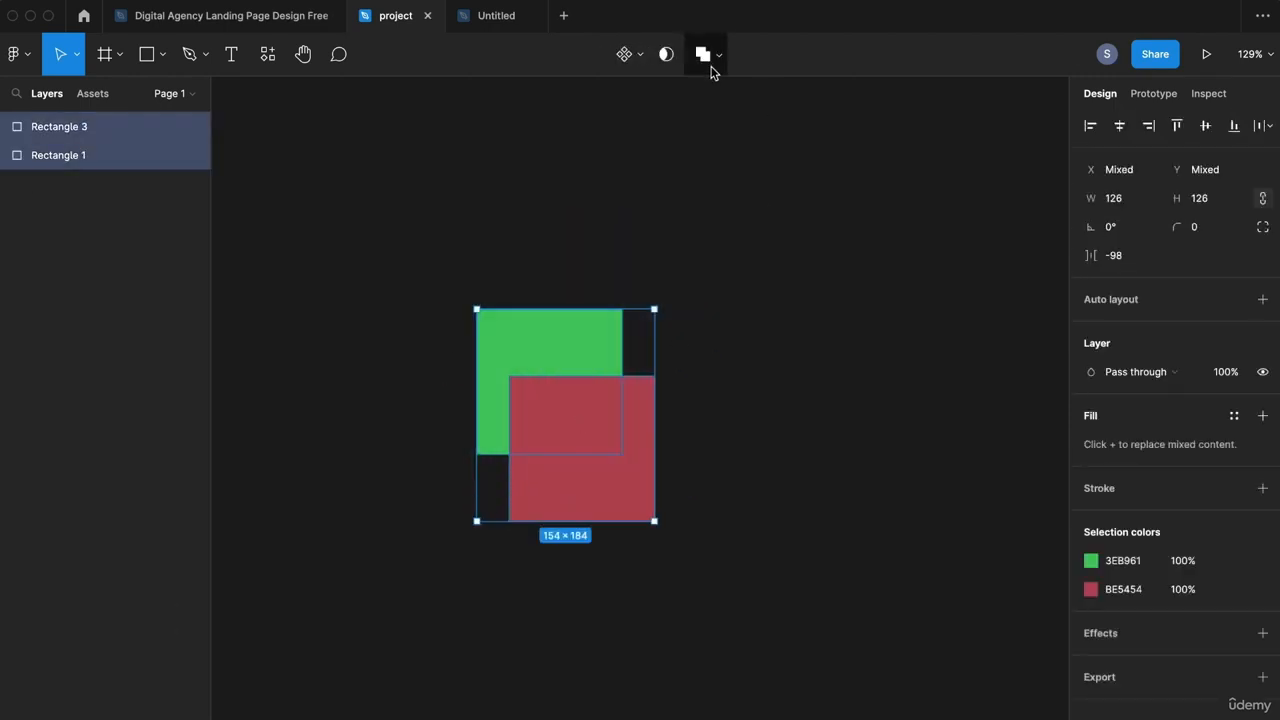
left_click(716, 57)
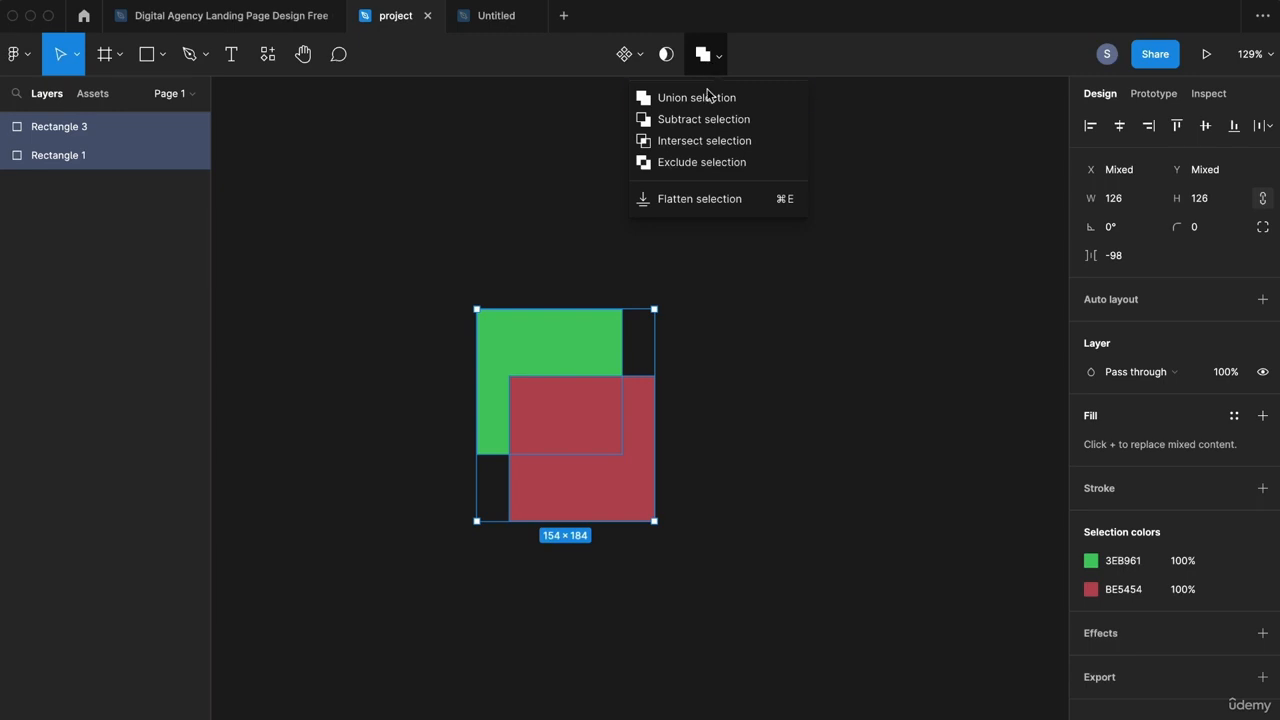
left_click(694, 139)
left_click(703, 249)
Step: Move the red square inside the intersect shape, then undo that move
double_click(584, 409)
left_click_drag(574, 420, 609, 449)
left_click(886, 429)
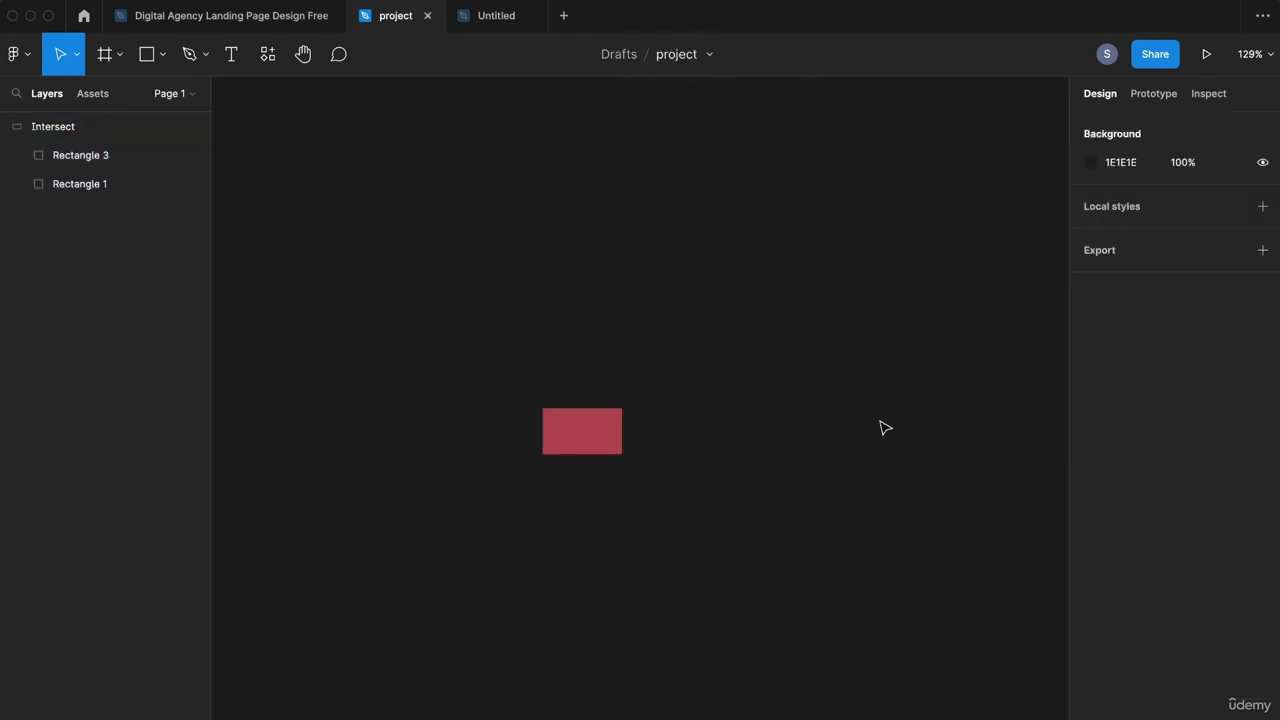
left_click(606, 434)
left_click(895, 381)
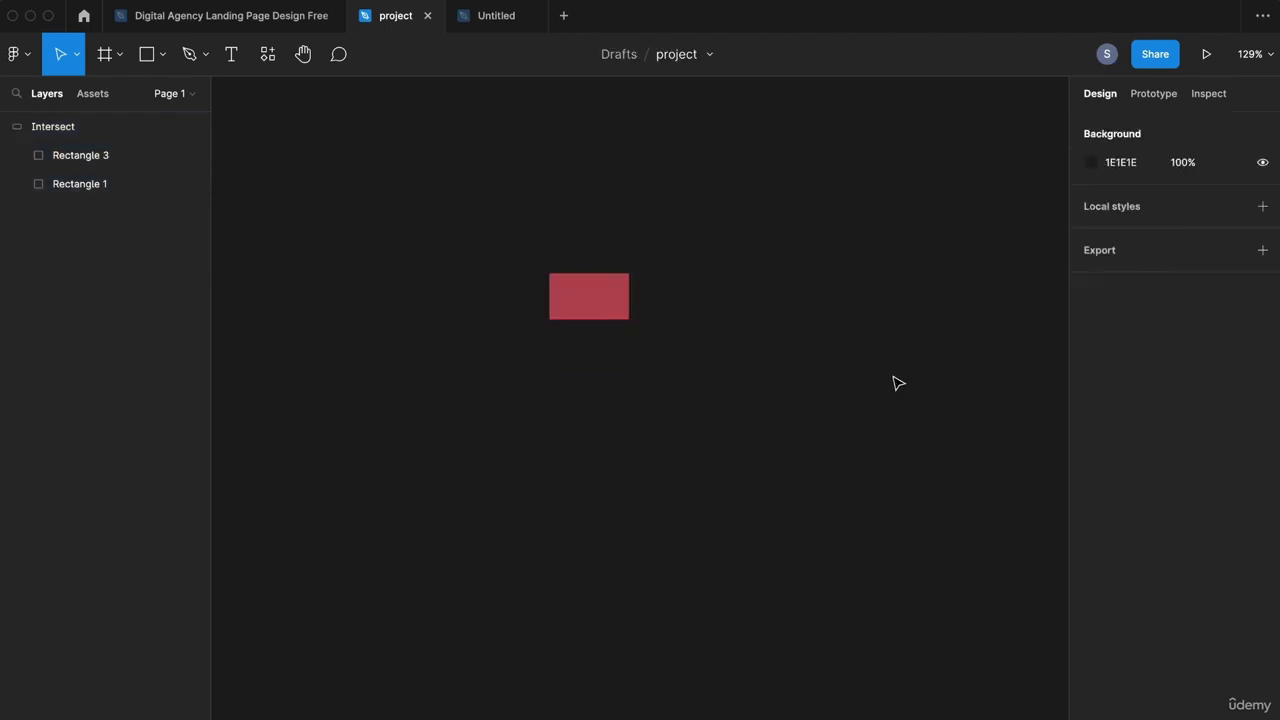
key("super+z")
key("super+z")
key("super+z")
key("super+z")
Step: Apply Exclude selection to both squares and shift the red square to change the overlap
left_click_drag(717, 234, 474, 514)
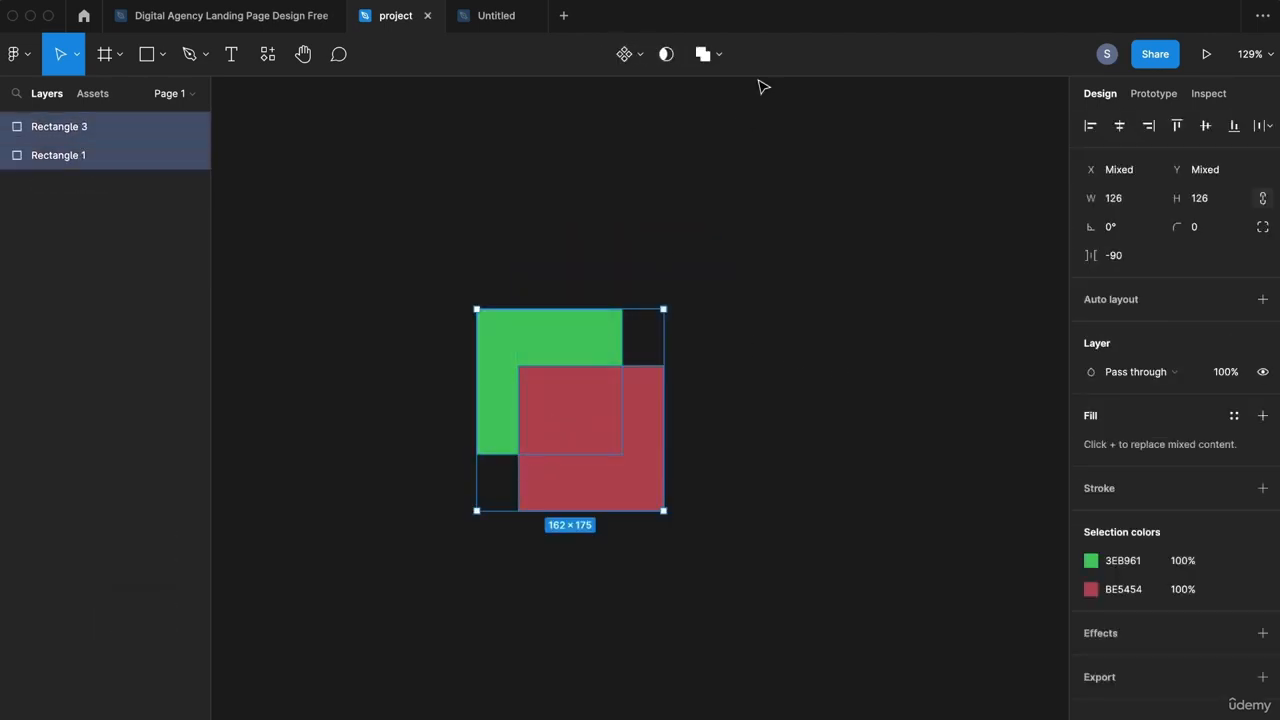
left_click(721, 55)
left_click(697, 164)
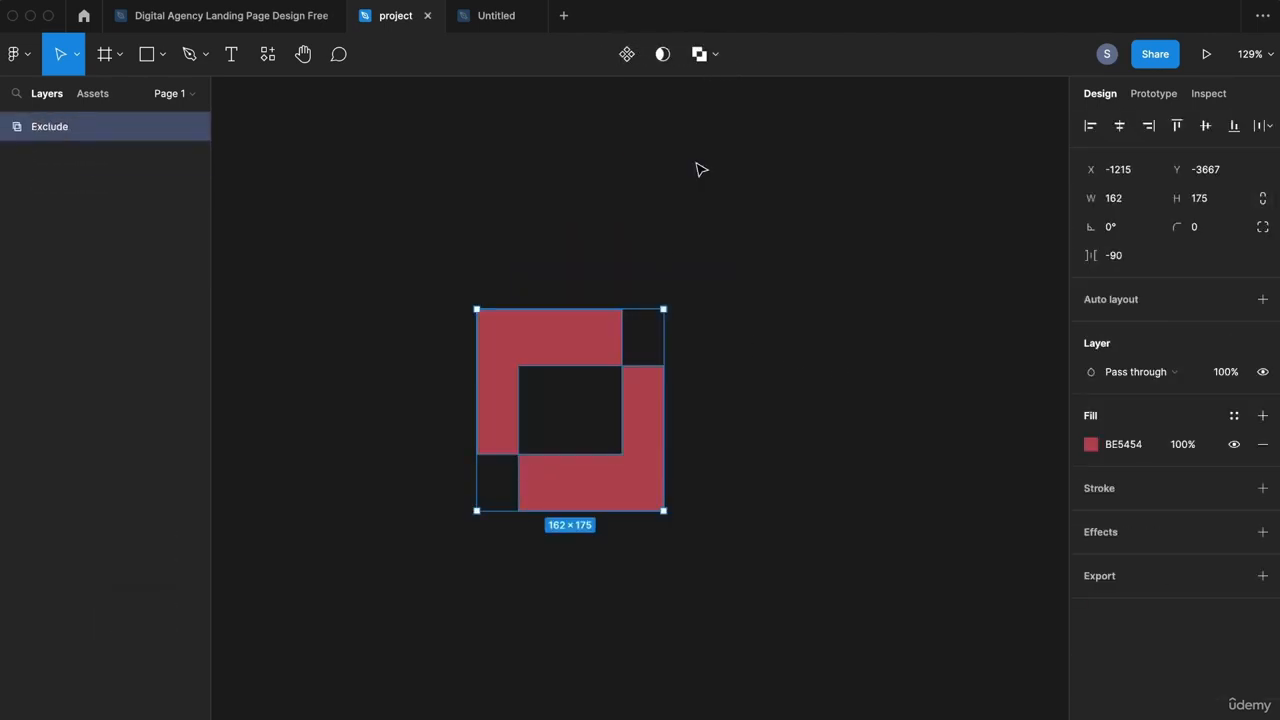
double_click(637, 439)
left_click_drag(640, 437, 509, 465)
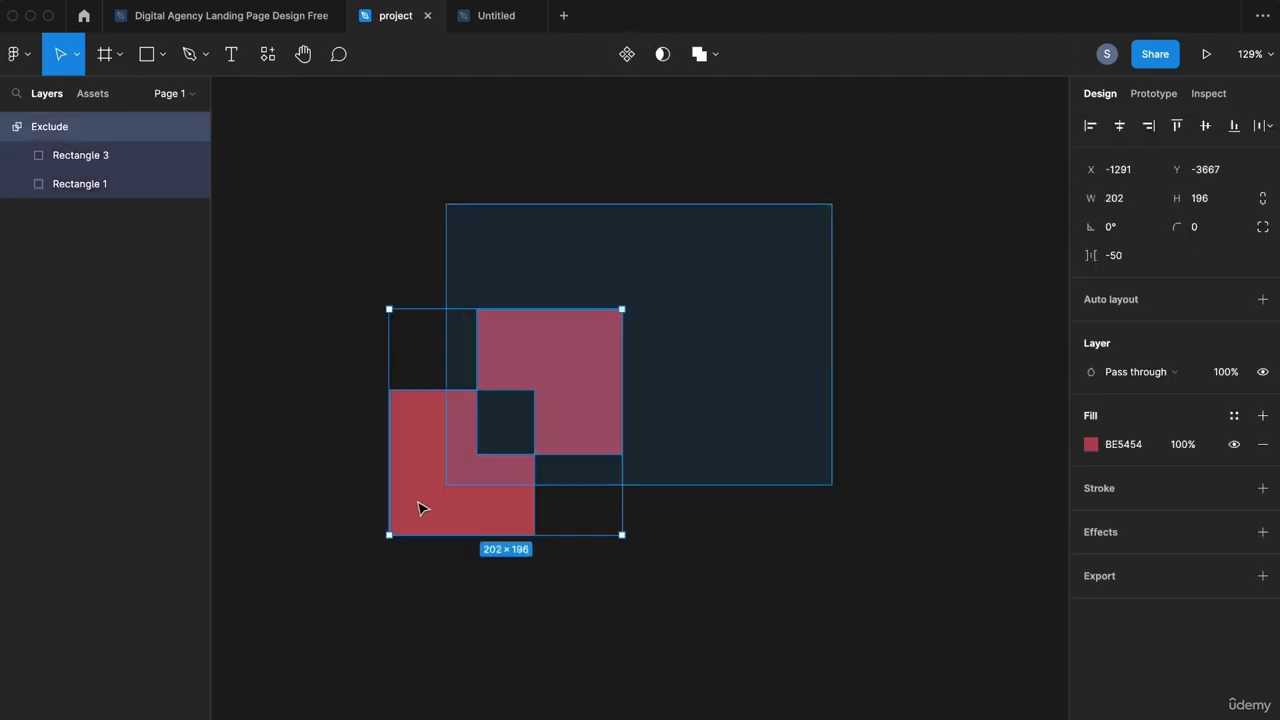
Step: Flatten both squares into a single vector and move it on the canvas
left_click_drag(851, 180, 460, 592)
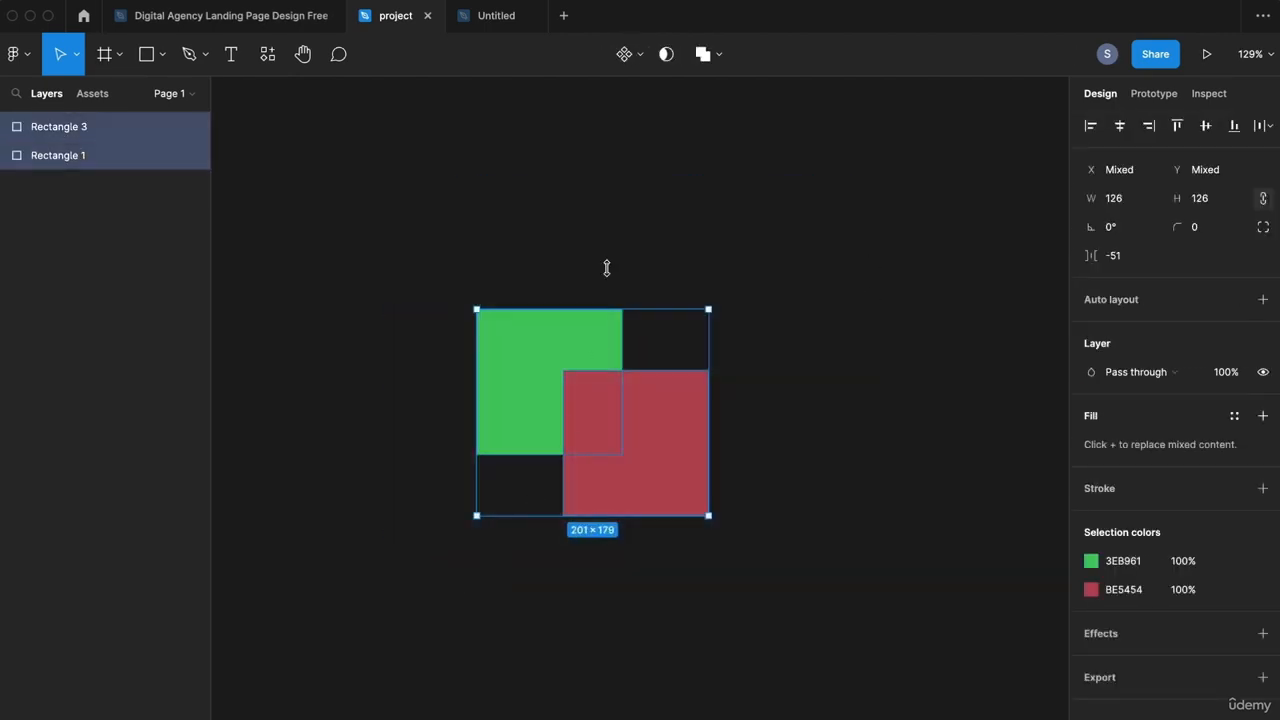
left_click(716, 54)
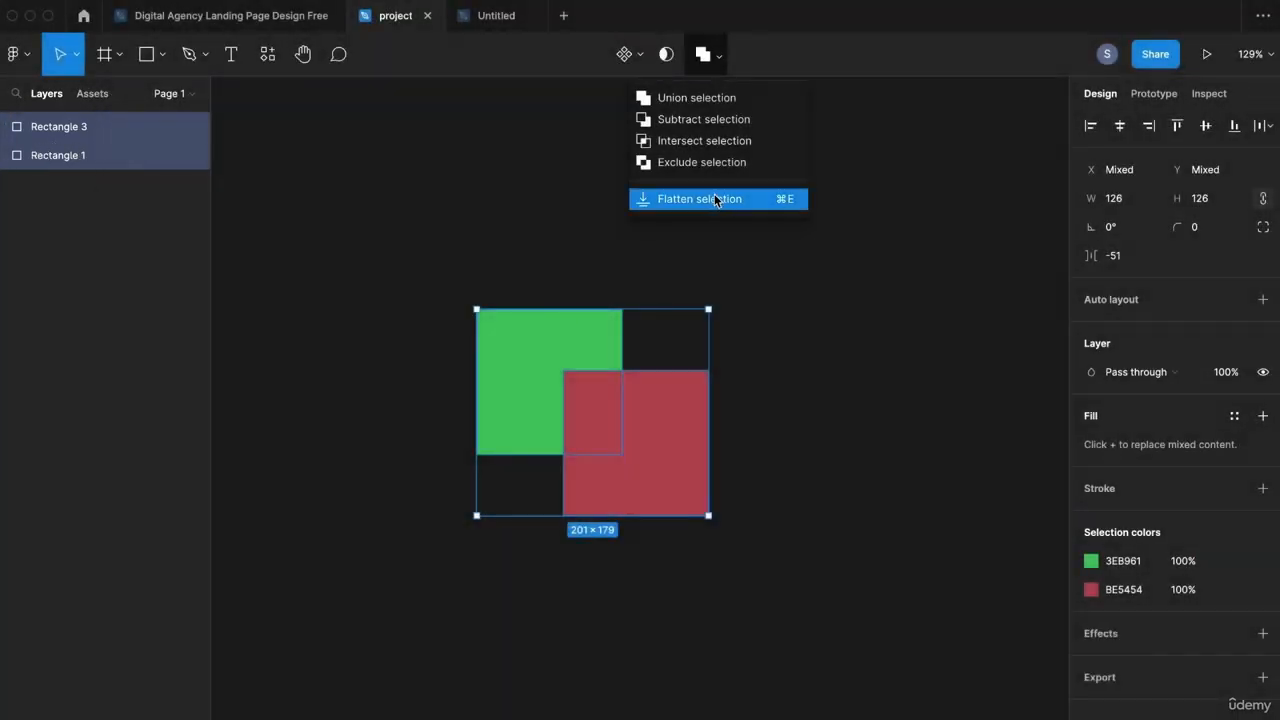
left_click(716, 200)
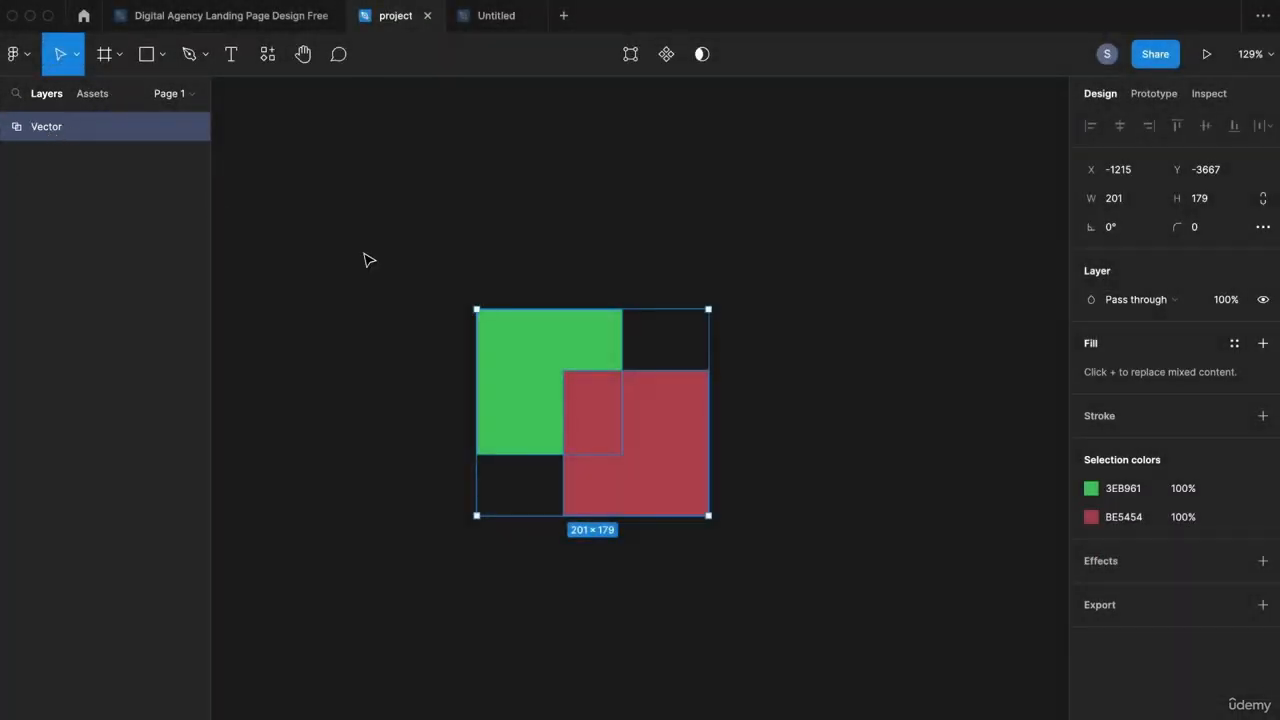
left_click(365, 260)
left_click_drag(677, 374, 526, 407)
left_click(765, 420)
Step: Point-edit the vector's red region, undo the edit, and switch to the Untitled file
double_click(698, 426)
double_click(717, 386)
key("super+z")
left_click(868, 370)
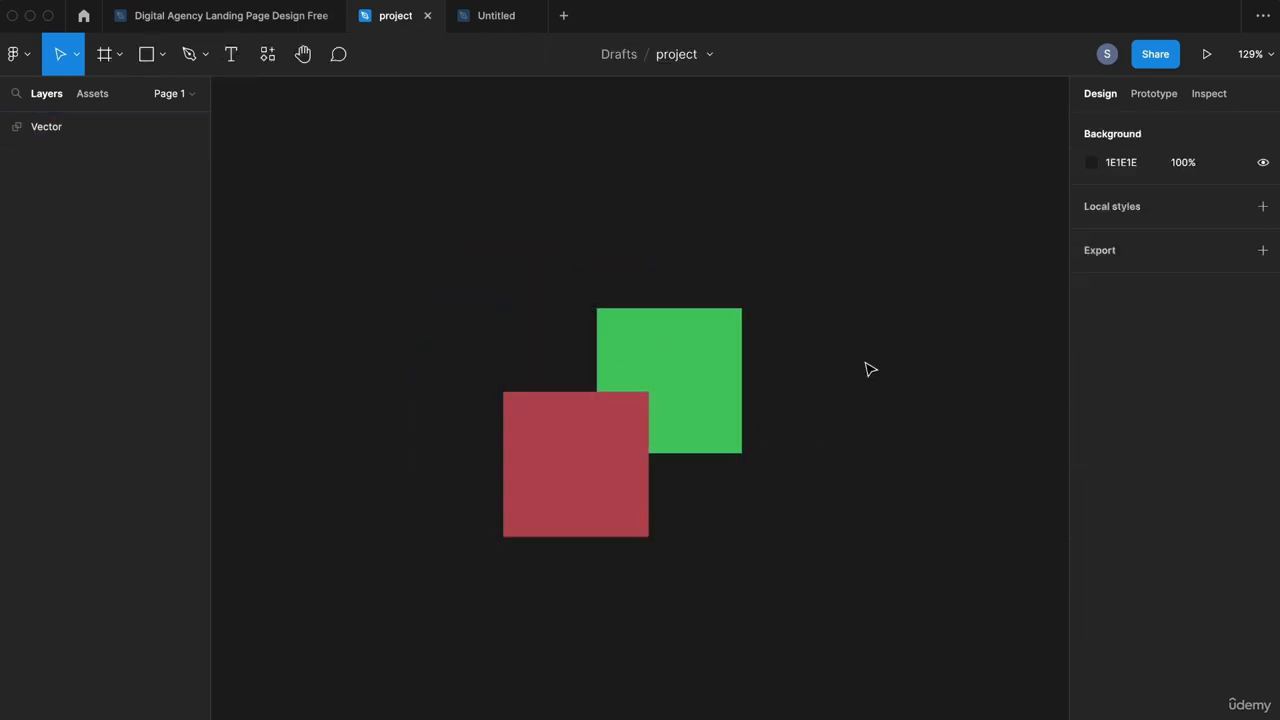
key("ctrl+Tab")
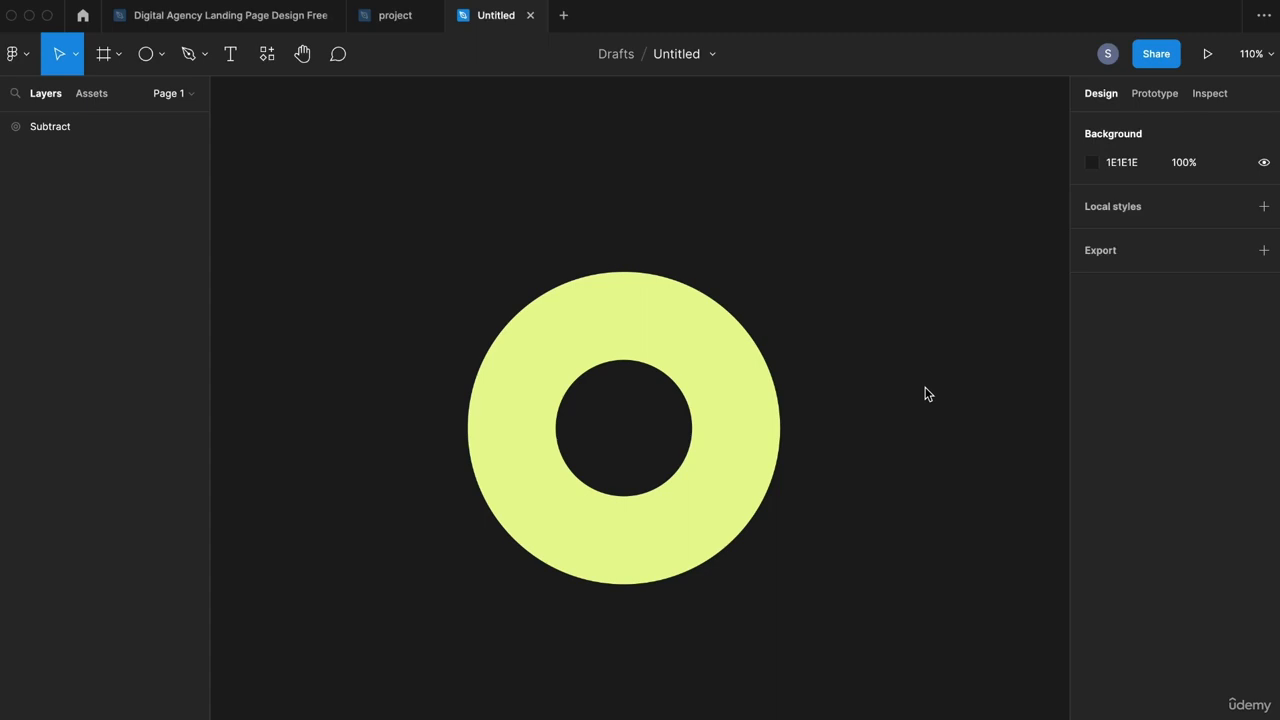
Step: Close the Untitled tab with Ctrl+W to return to the project file
key("ctrl+w")
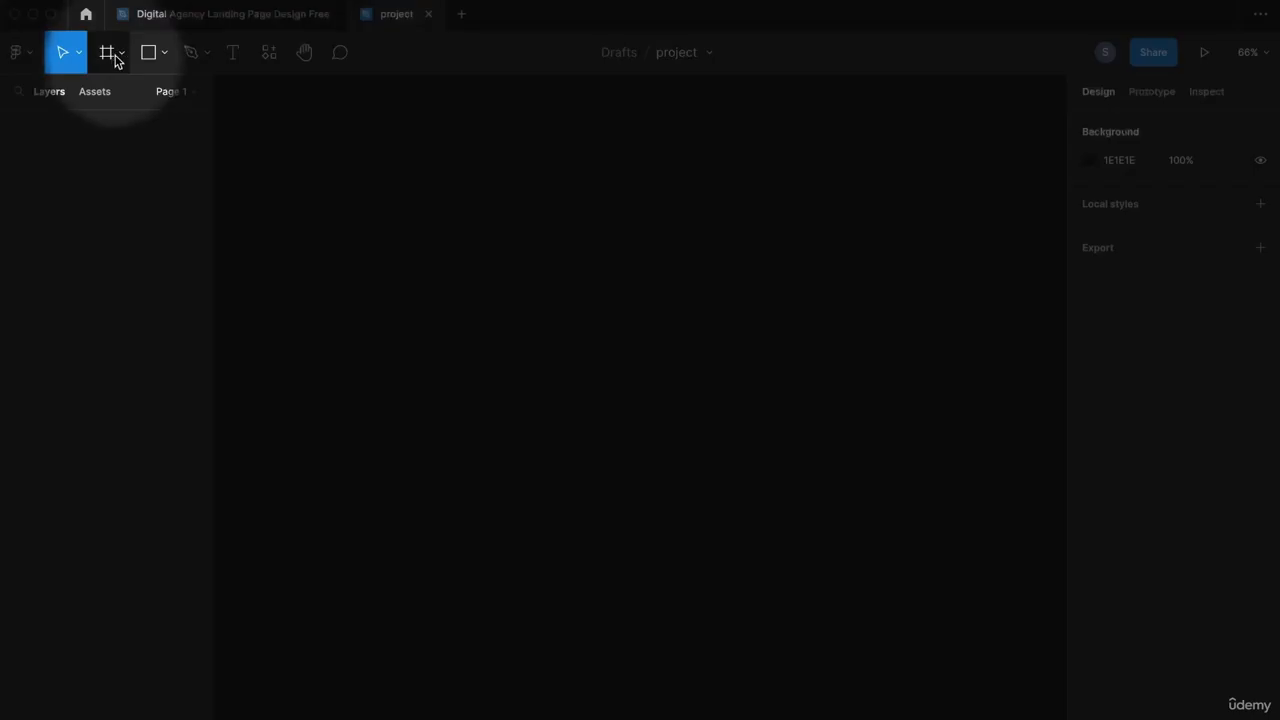
Step: Draw a large frame and place two squares inside it
left_click(104, 54)
left_click_drag(372, 213, 914, 569)
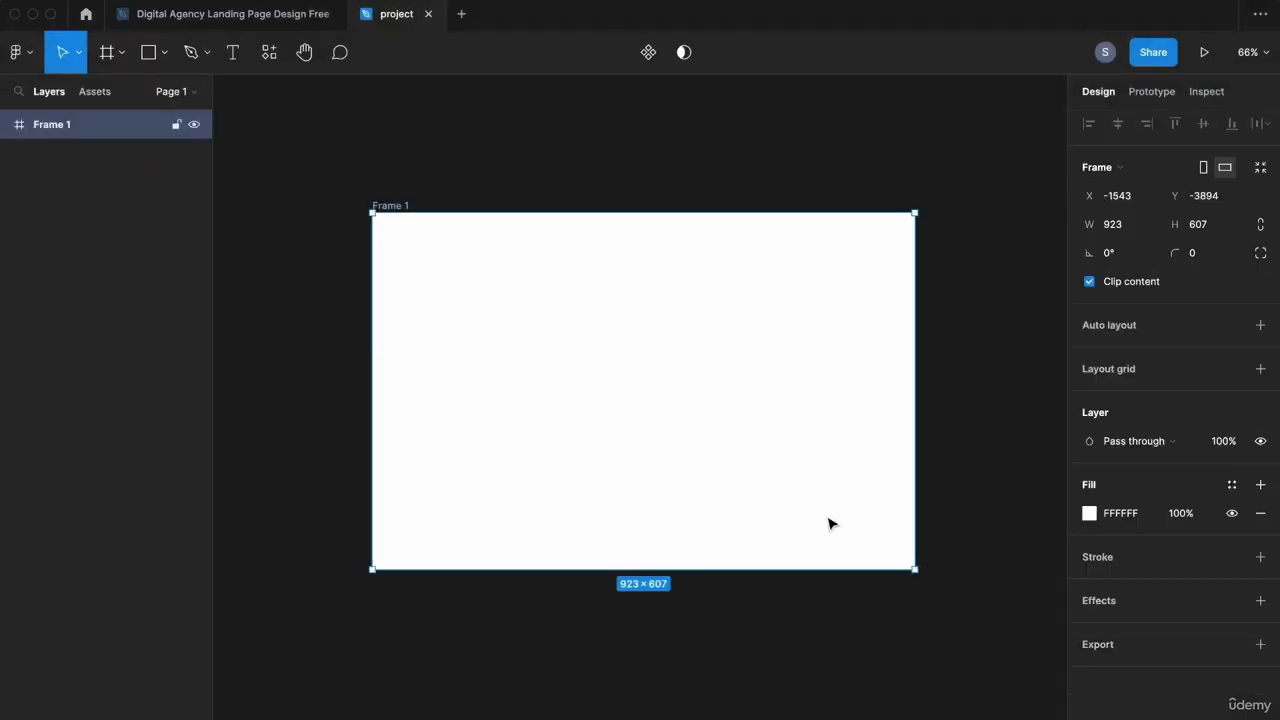
key("r")
left_click_drag(415, 361, 517, 453)
left_click_drag(477, 441, 641, 385)
Step: Duplicate the squares and spread four of them around the frame
key("super+d")
key("super+d")
left_click(943, 285)
left_click_drag(872, 370, 878, 472)
left_click_drag(735, 368, 725, 334)
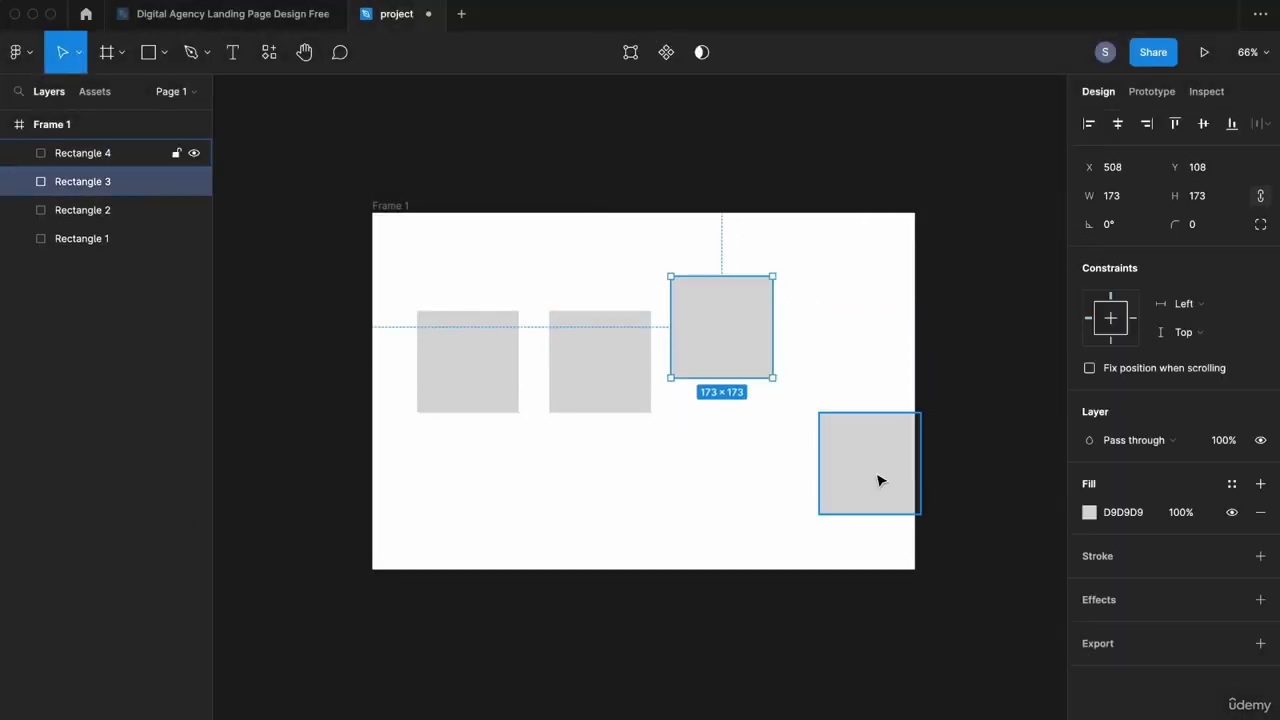
left_click_drag(880, 478, 924, 478)
left_click_drag(727, 352, 747, 345)
left_click_drag(600, 370, 606, 409)
left_click_drag(473, 368, 443, 285)
Step: Fill the first square dark red and the second green
left_click(1090, 513)
left_click(1048, 410)
left_click(606, 400)
left_click(1090, 513)
left_click(956, 565)
left_click(1020, 333)
Step: Fill the third square magenta and the fourth yellow
left_click(743, 321)
left_click(1091, 515)
left_click(1022, 567)
left_click(1038, 350)
left_click(1005, 262)
left_click(908, 434)
left_click(1090, 369)
left_click(930, 567)
left_click(1038, 335)
Step: Pull the yellow square partly into the frame's right edge and nudge the pink one right
left_click_drag(895, 463, 860, 463)
left_click_drag(860, 463, 888, 463)
left_click_drag(733, 331, 743, 331)
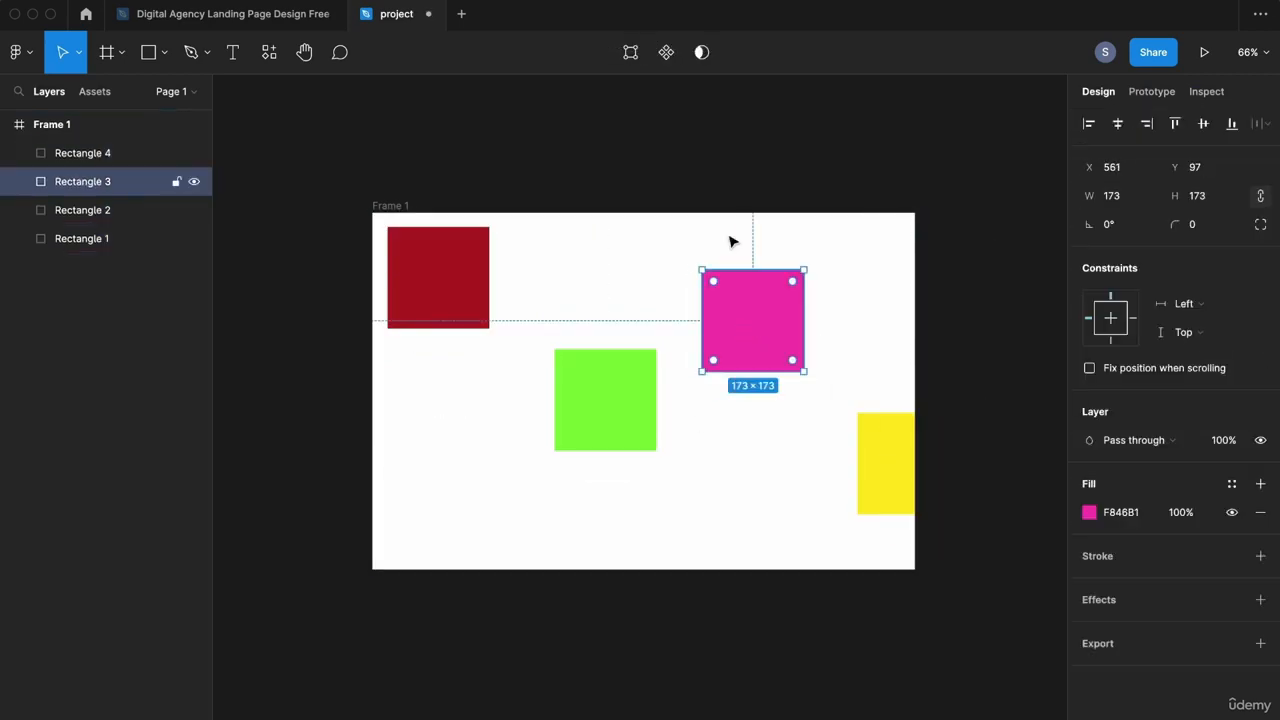
left_click(872, 170)
Step: Select each of the four squares in turn to check their sizes
left_click_drag(872, 170, 855, 182)
left_click(428, 296)
left_click(580, 380, "shift")
left_click(735, 335, "shift")
left_click(850, 465, "shift")
left_click(1138, 196)
left_click(894, 148)
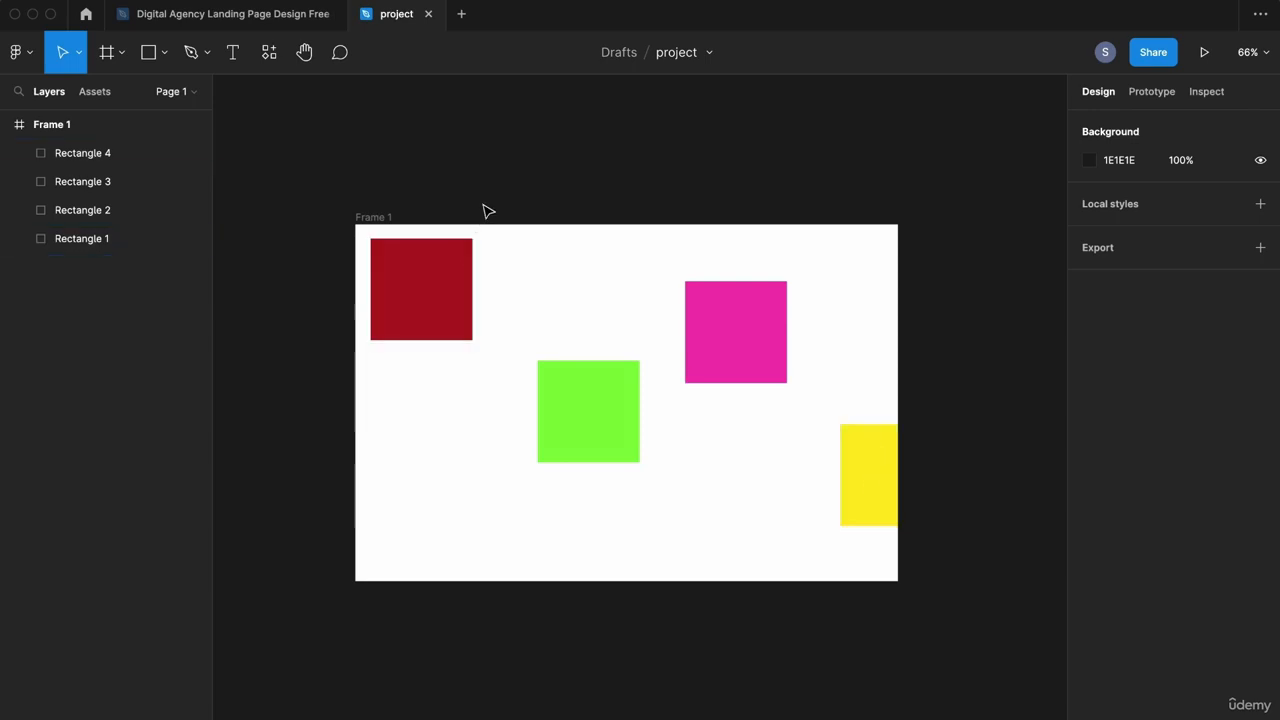
left_click_drag(281, 261, 928, 503)
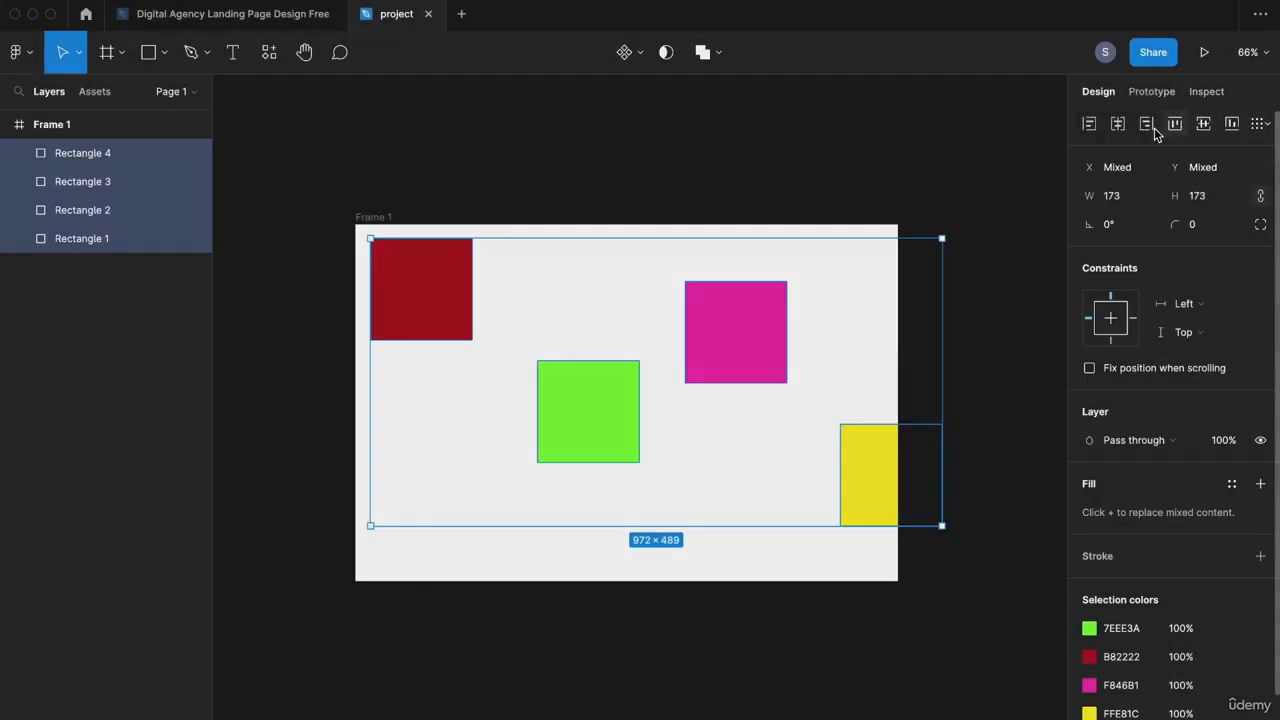
left_click(1089, 125)
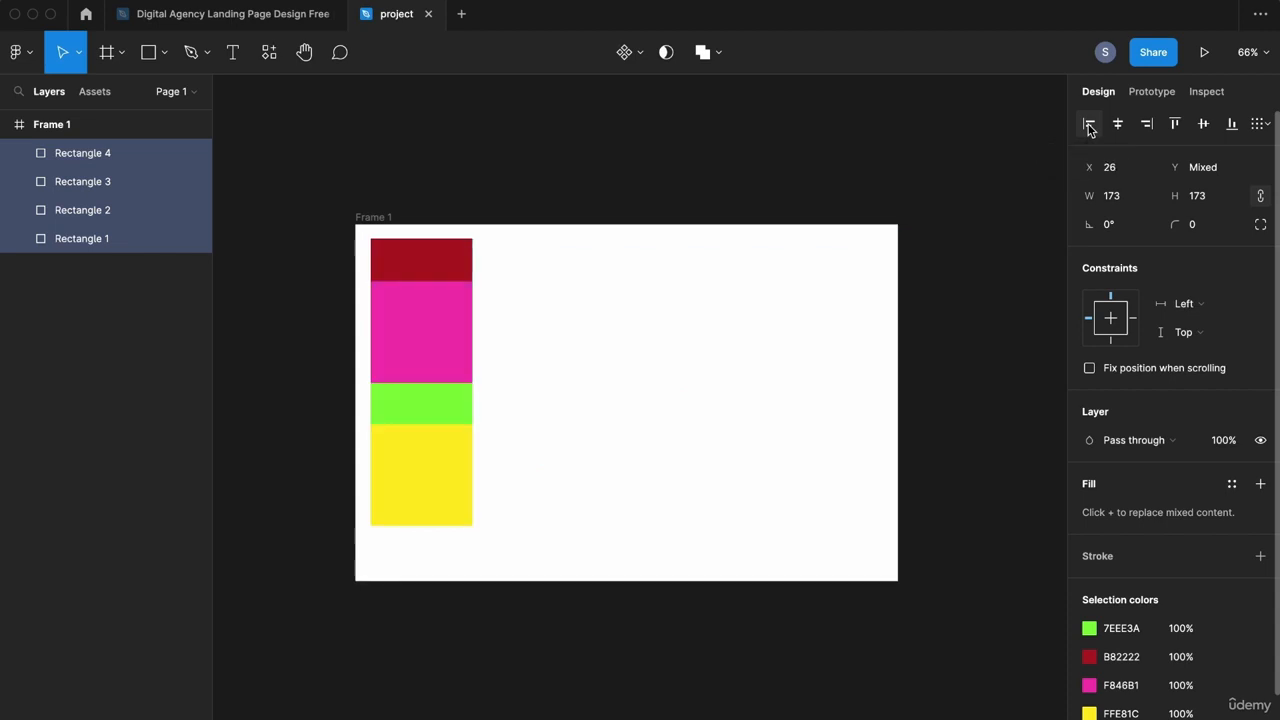
key("super+z")
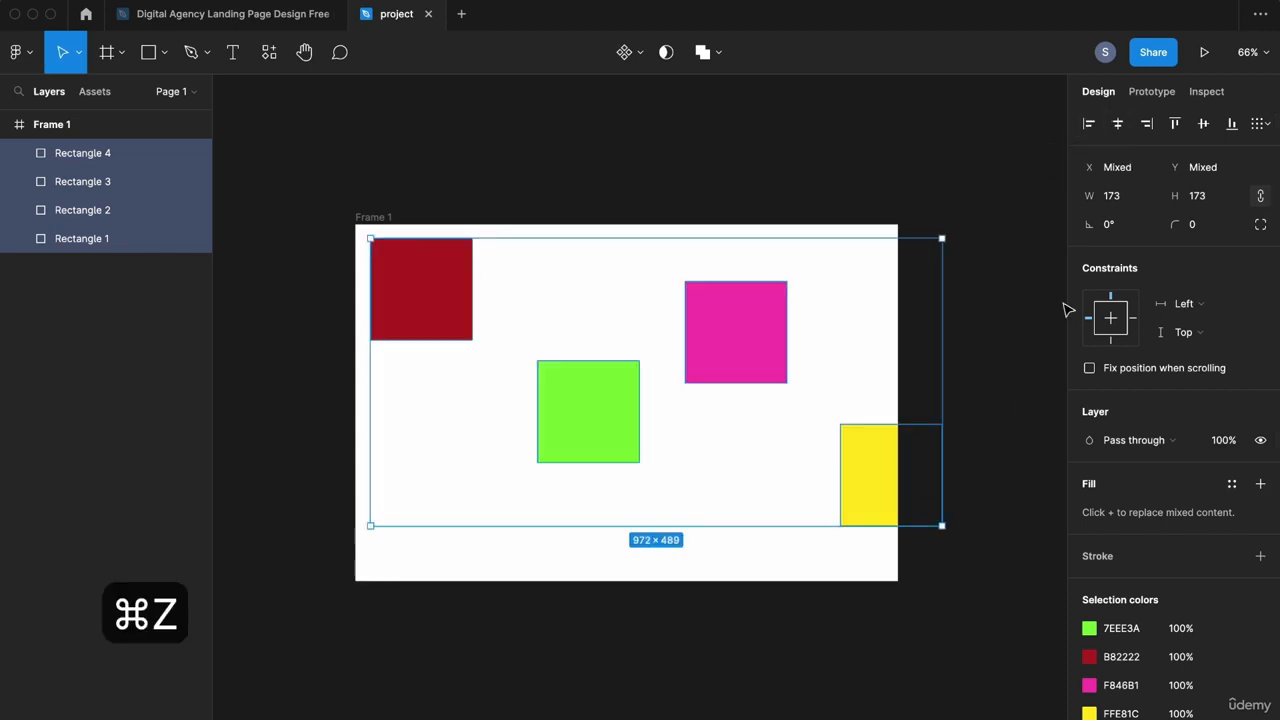
left_click(1119, 124)
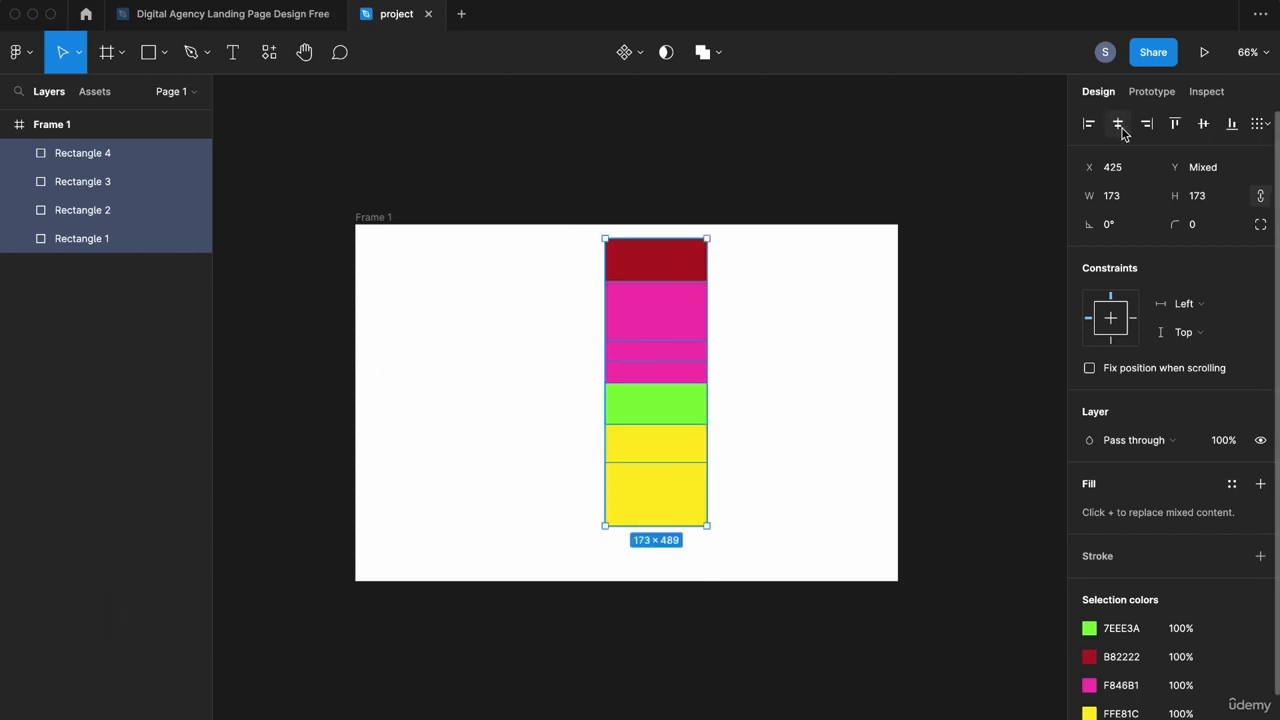
key("super+z")
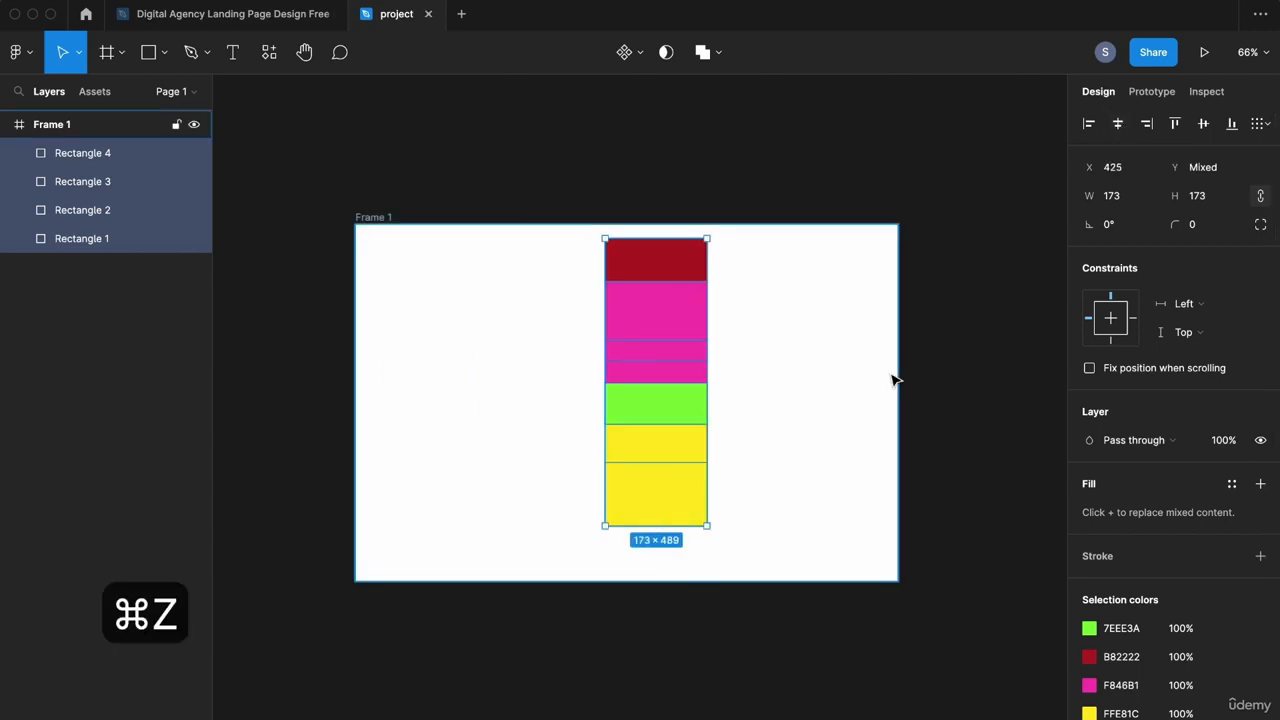
left_click(1149, 126)
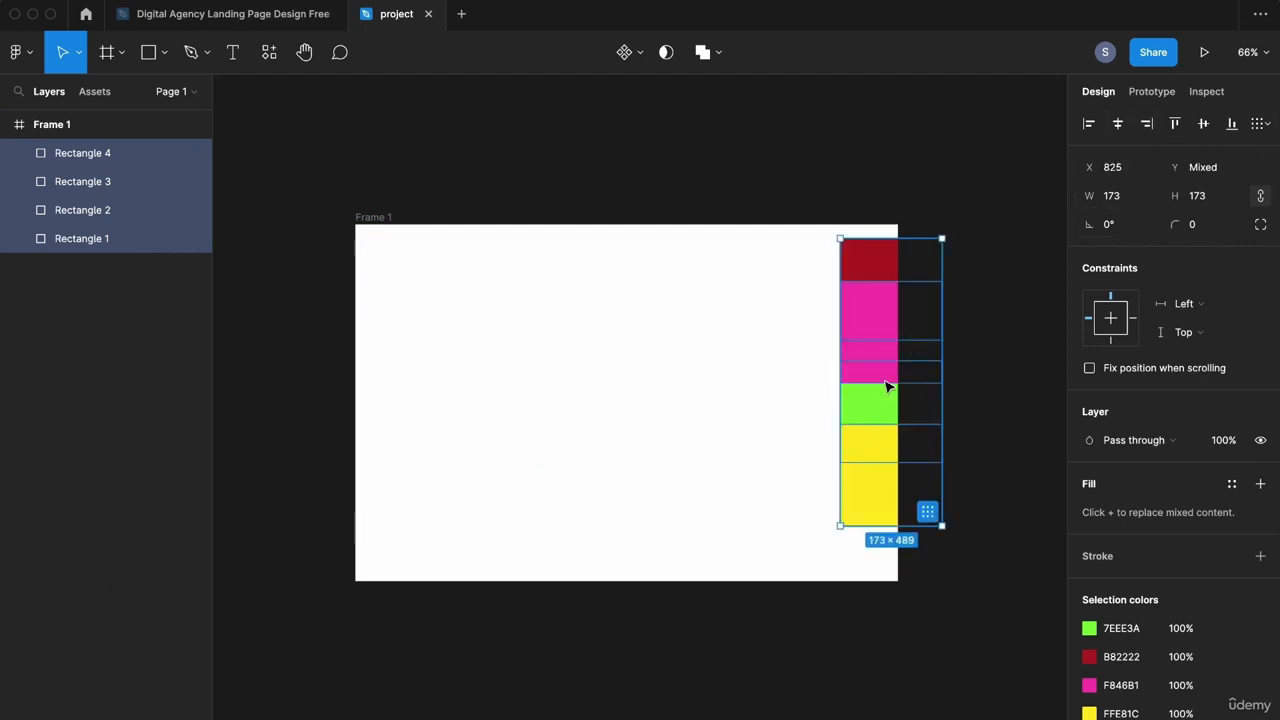
key("super+z")
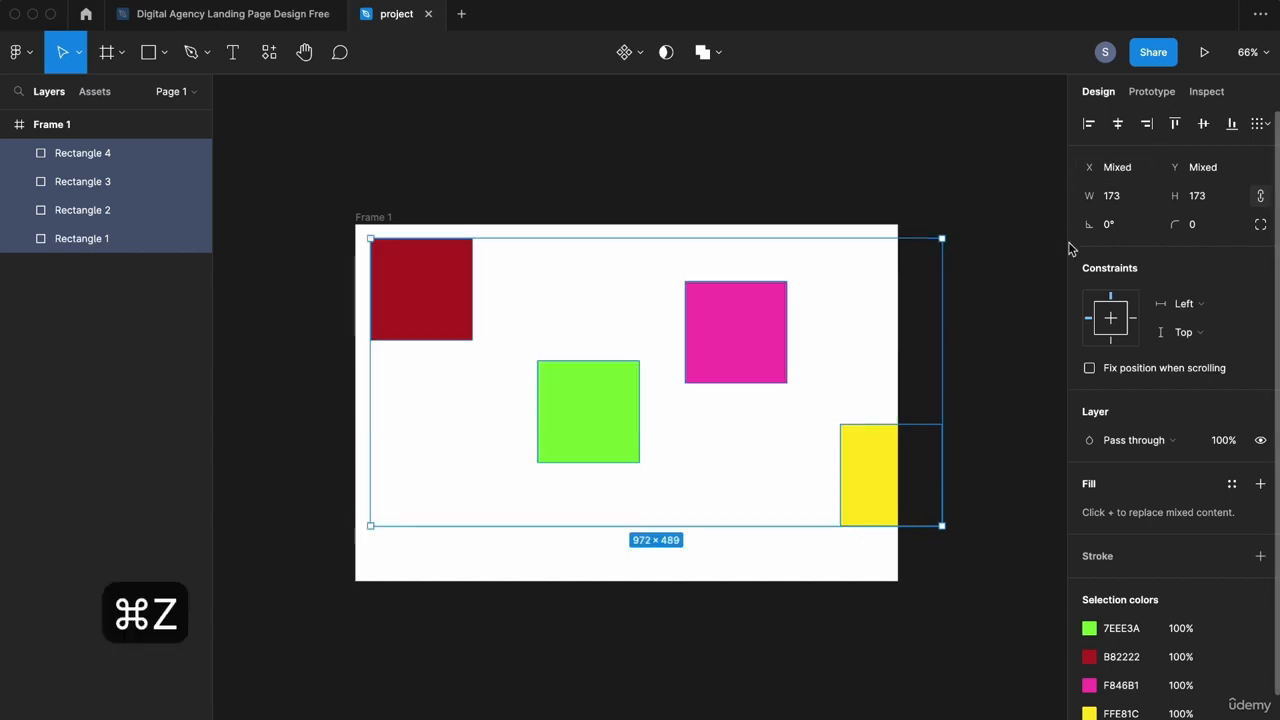
left_click(1175, 124)
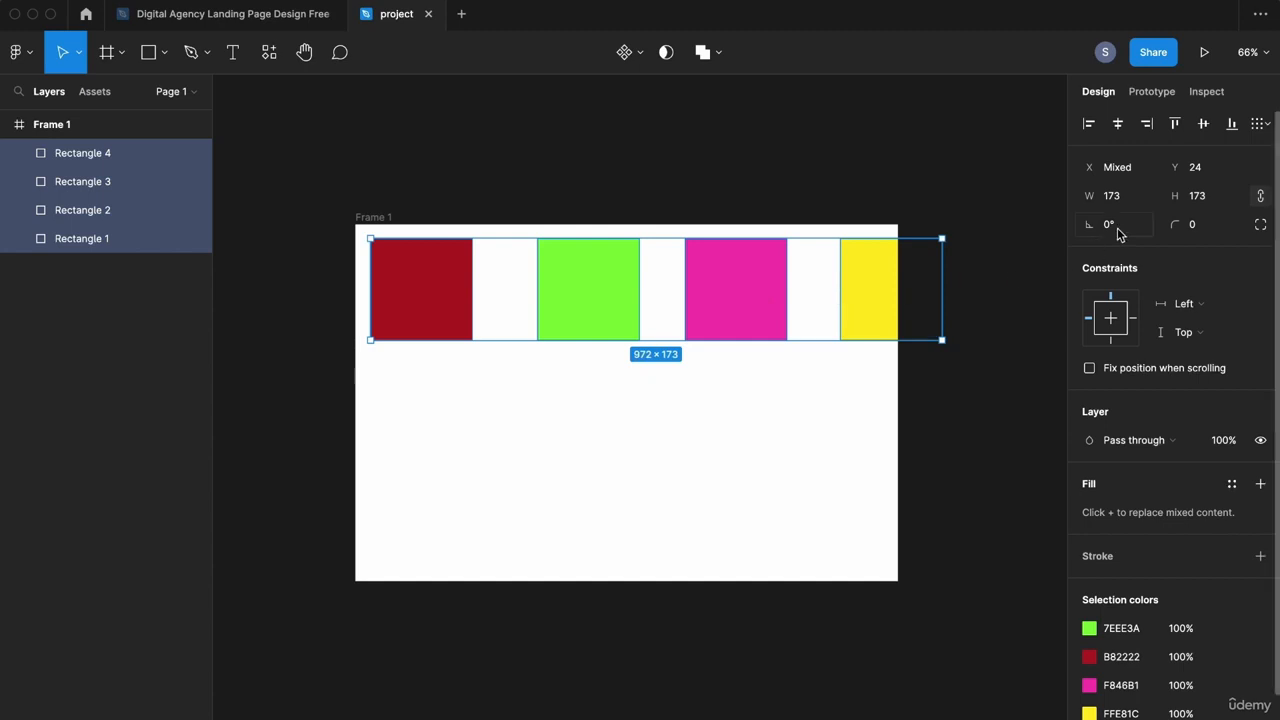
key("super+z")
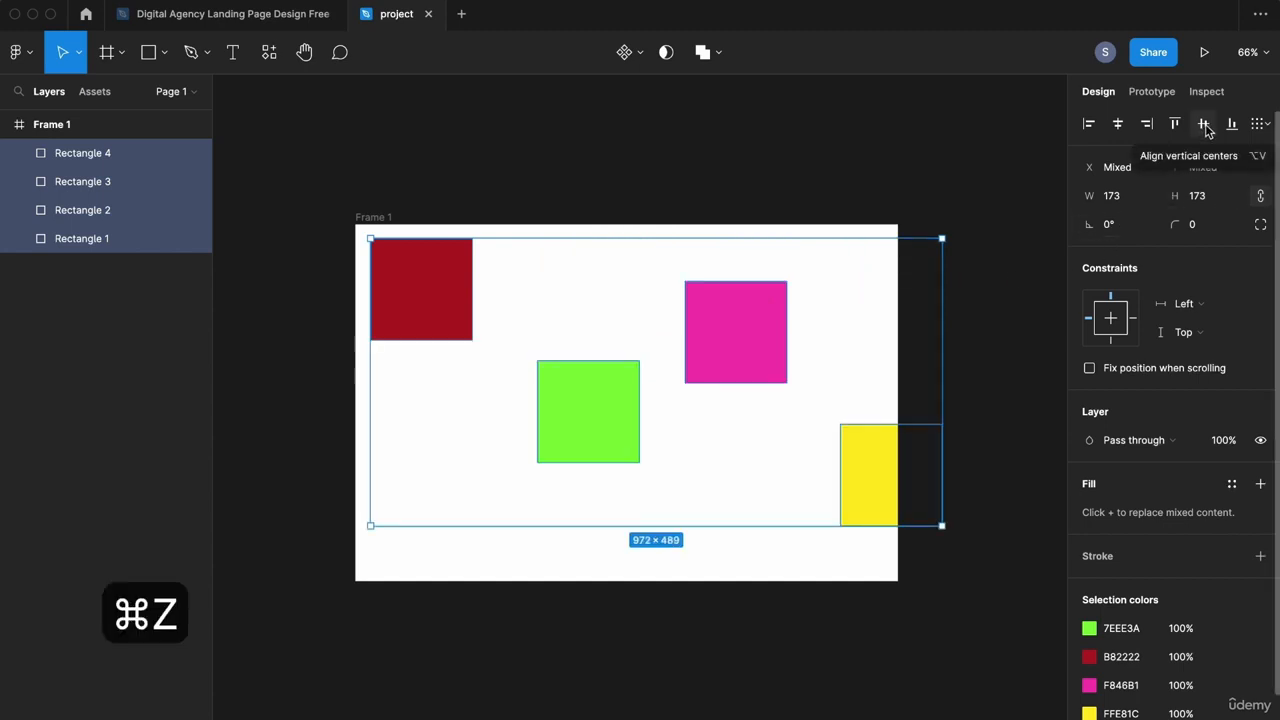
left_click(1206, 128)
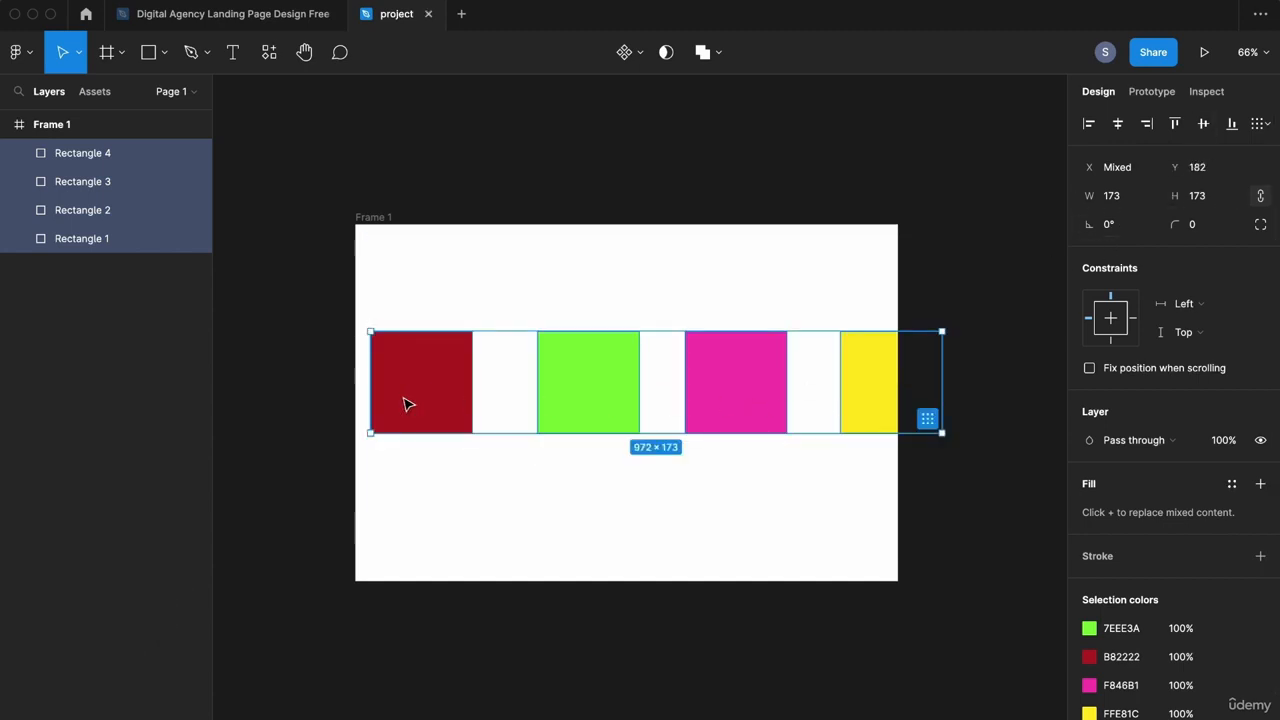
key("super+z")
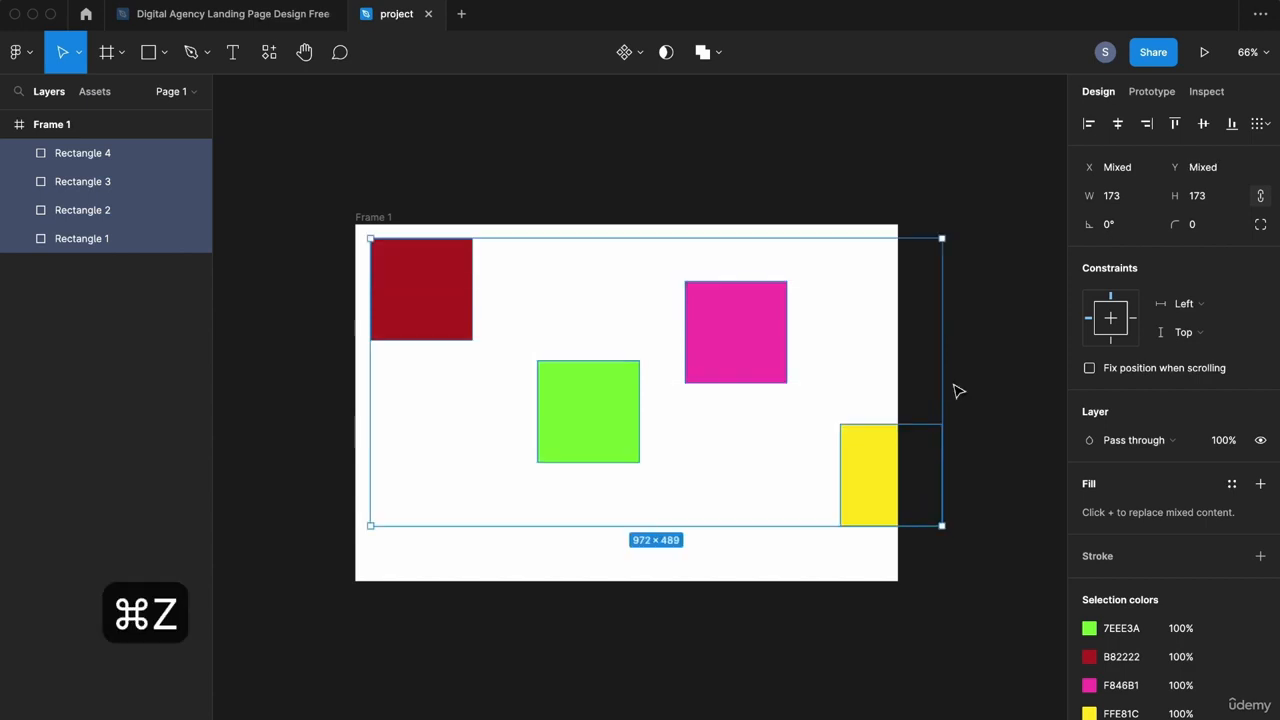
left_click(1233, 126)
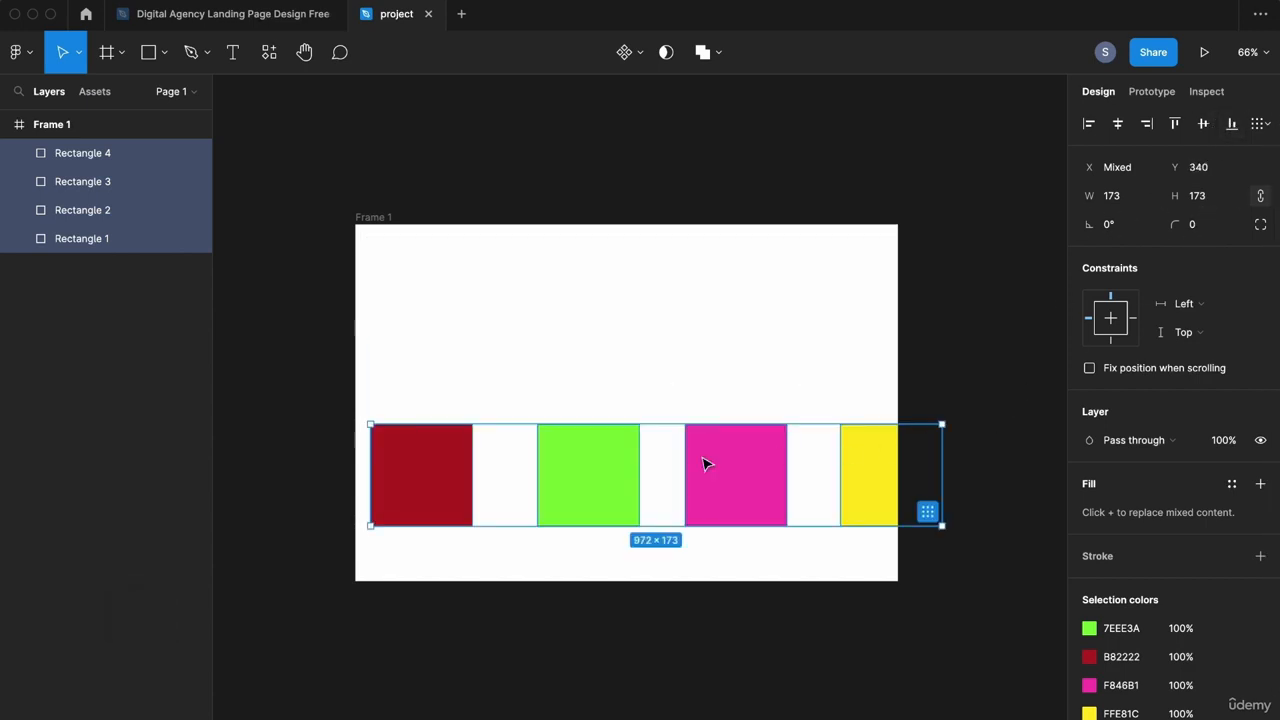
key("super+z")
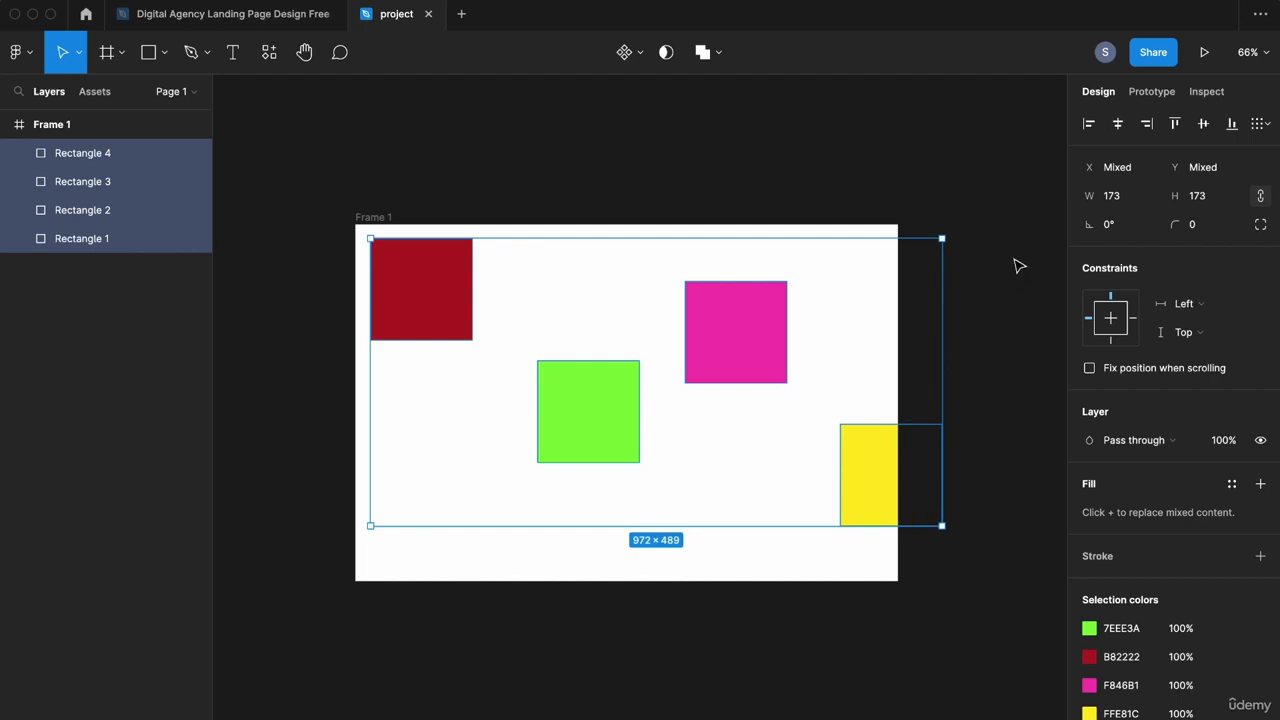
Step: Apply Tidy up to the squares, try wider column spacing, and undo it
left_click(1260, 123)
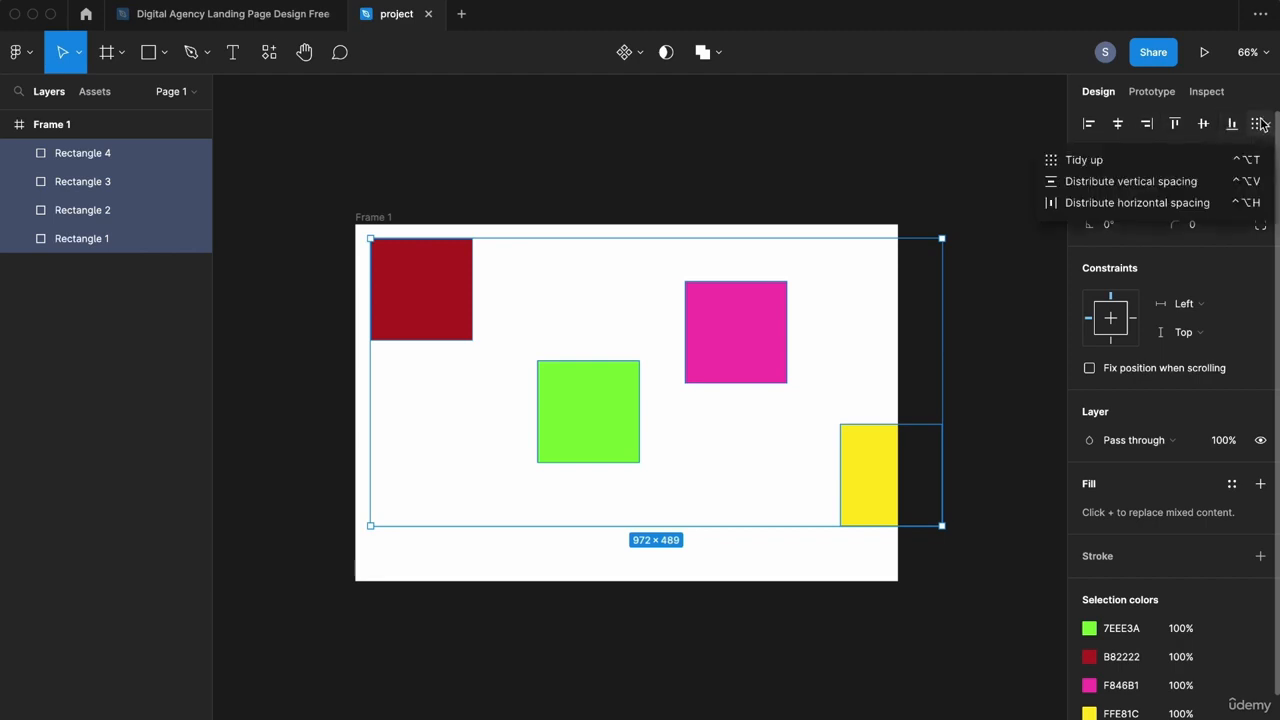
left_click(1108, 162)
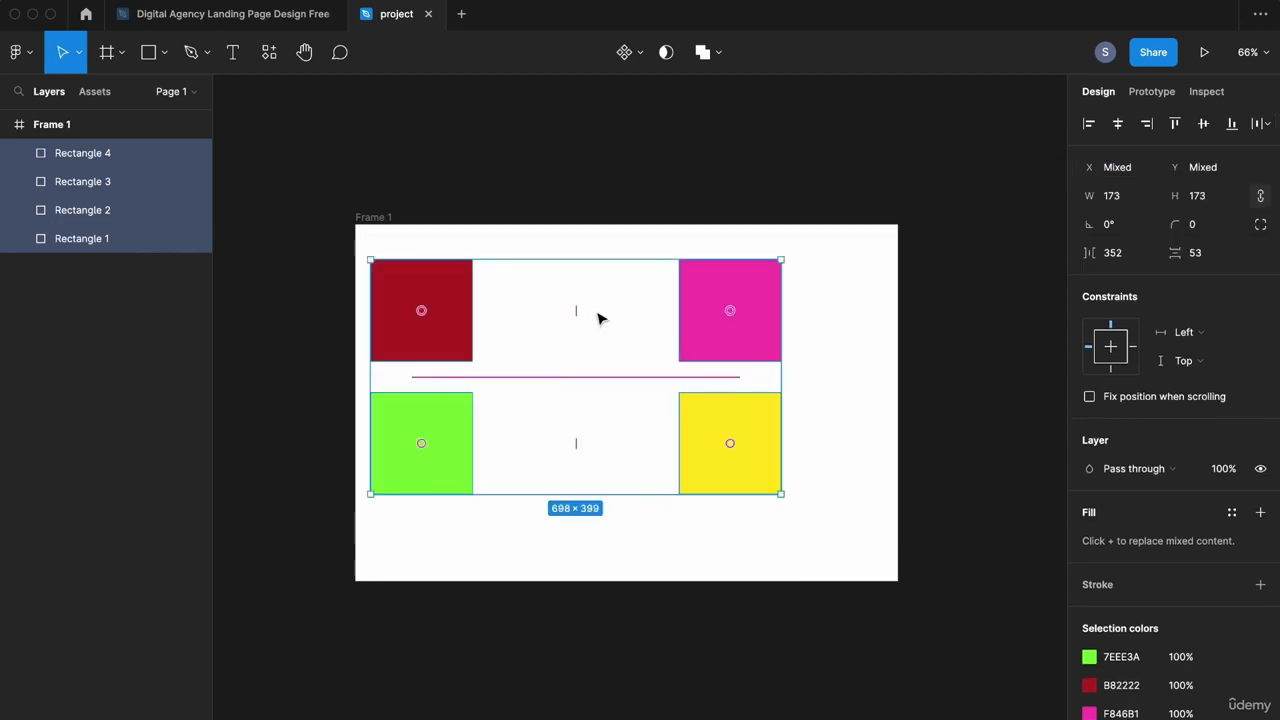
left_click_drag(577, 306, 471, 306)
key("super+z")
key("super+z")
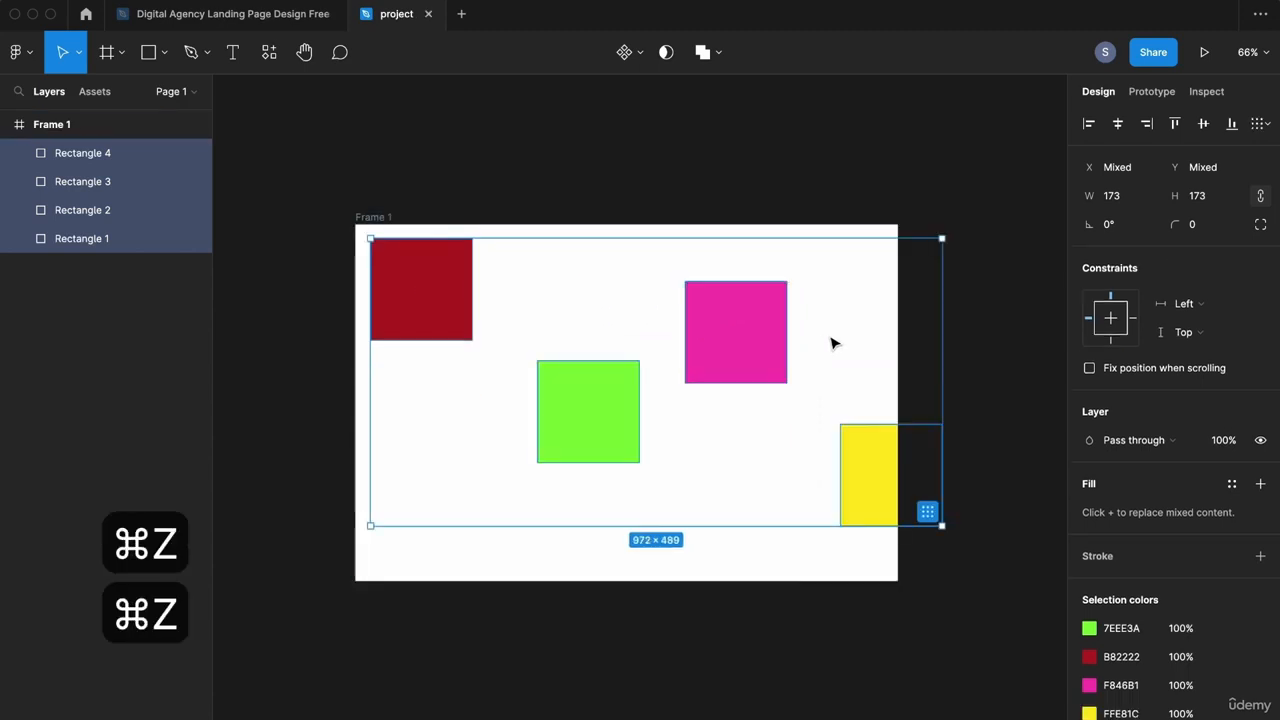
Step: Raise the yellow and green squares, then Tidy up all four into an evenly spaced row
left_click(826, 340)
left_click_drag(862, 439, 865, 361)
left_click_drag(597, 426, 597, 388)
left_click_drag(300, 272, 870, 425)
left_click(1258, 123)
left_click(1168, 160)
mouse_move(658, 345)
left_mouse_down()
mouse_move(597, 323)
mouse_move(615, 342)
mouse_move(652, 338)
left_mouse_up()
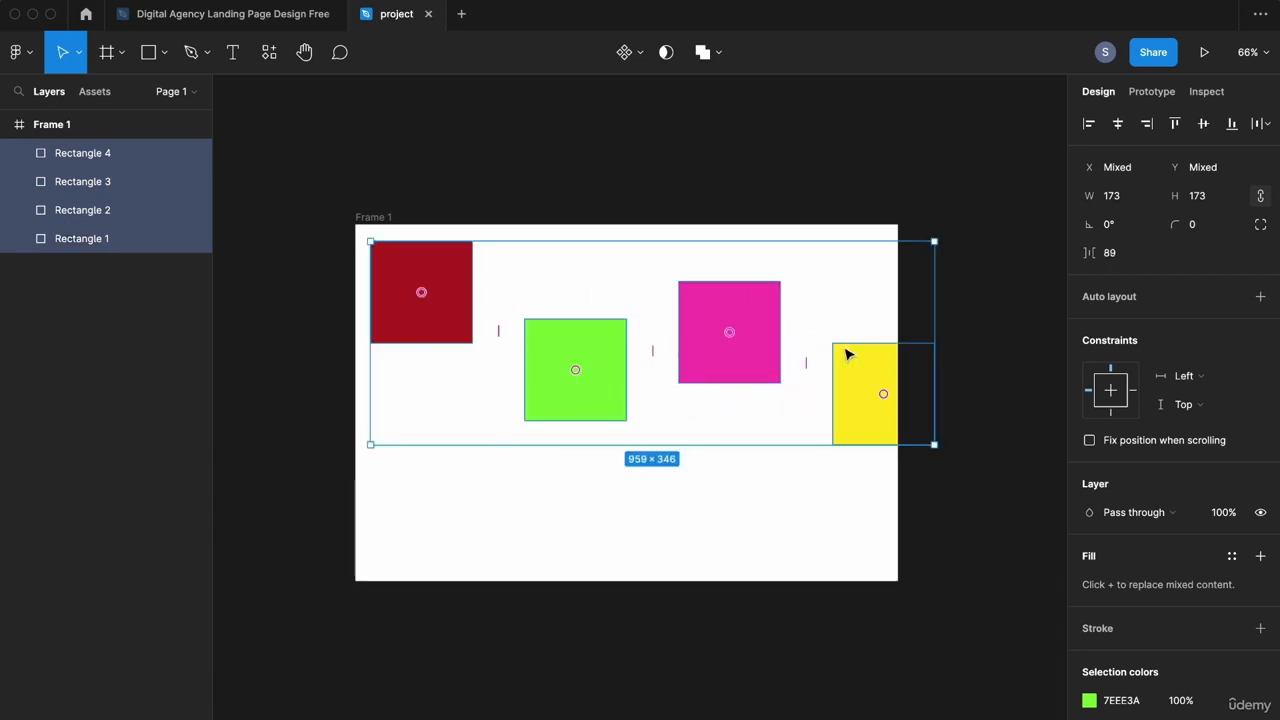
left_click(978, 306)
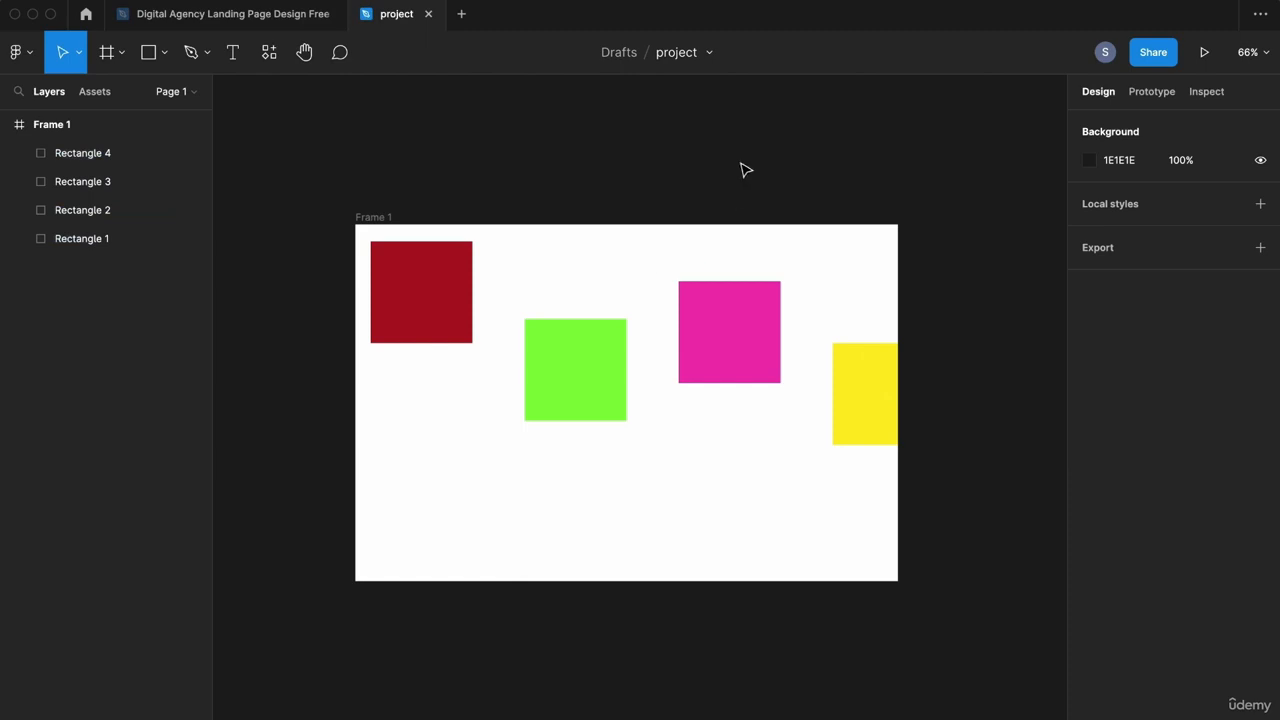
Step: Place red at the frame's top-left, yellow at bottom-right, and green and pink between them
left_click(429, 320)
left_click_drag(429, 320, 418, 309)
left_click_drag(853, 354, 845, 490)
left_click_drag(572, 373, 566, 354)
left_click(316, 292)
left_click_drag(700, 354, 695, 414)
Step: Try distributing vertical spacing, undo it, and distribute horizontal spacing instead
left_click_drag(290, 247, 923, 523)
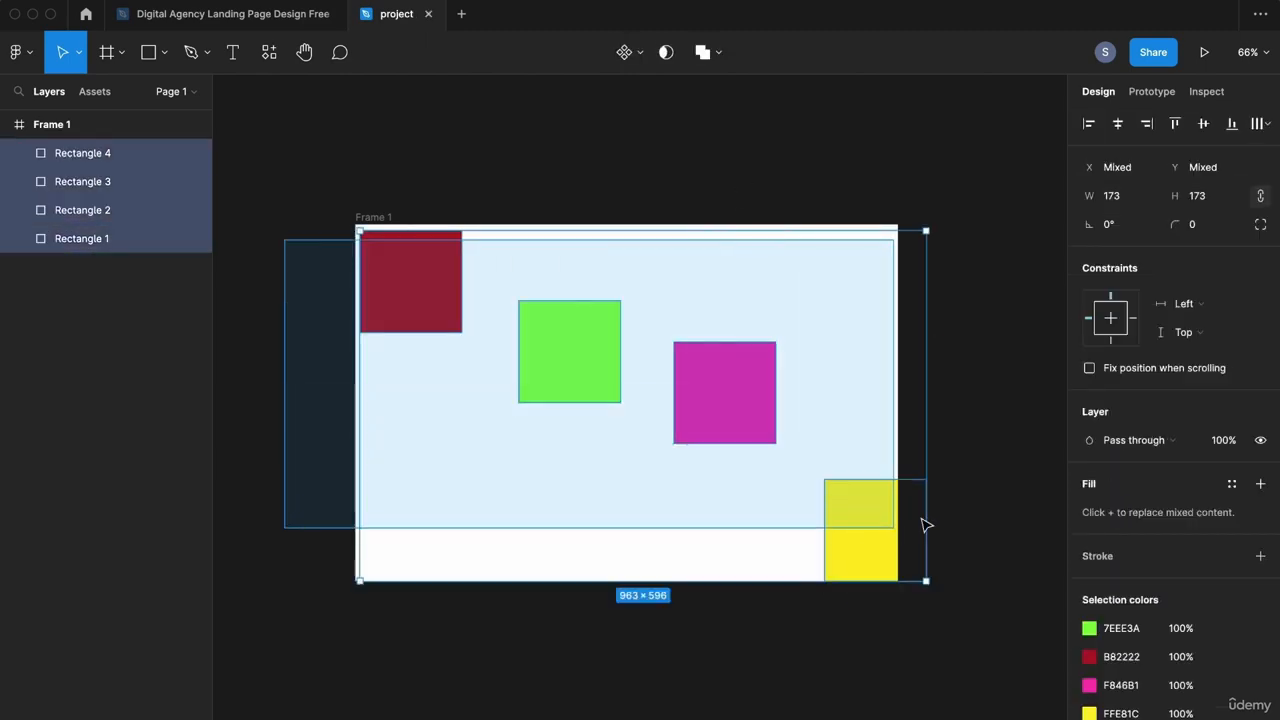
left_click(1262, 123)
left_click(1190, 175)
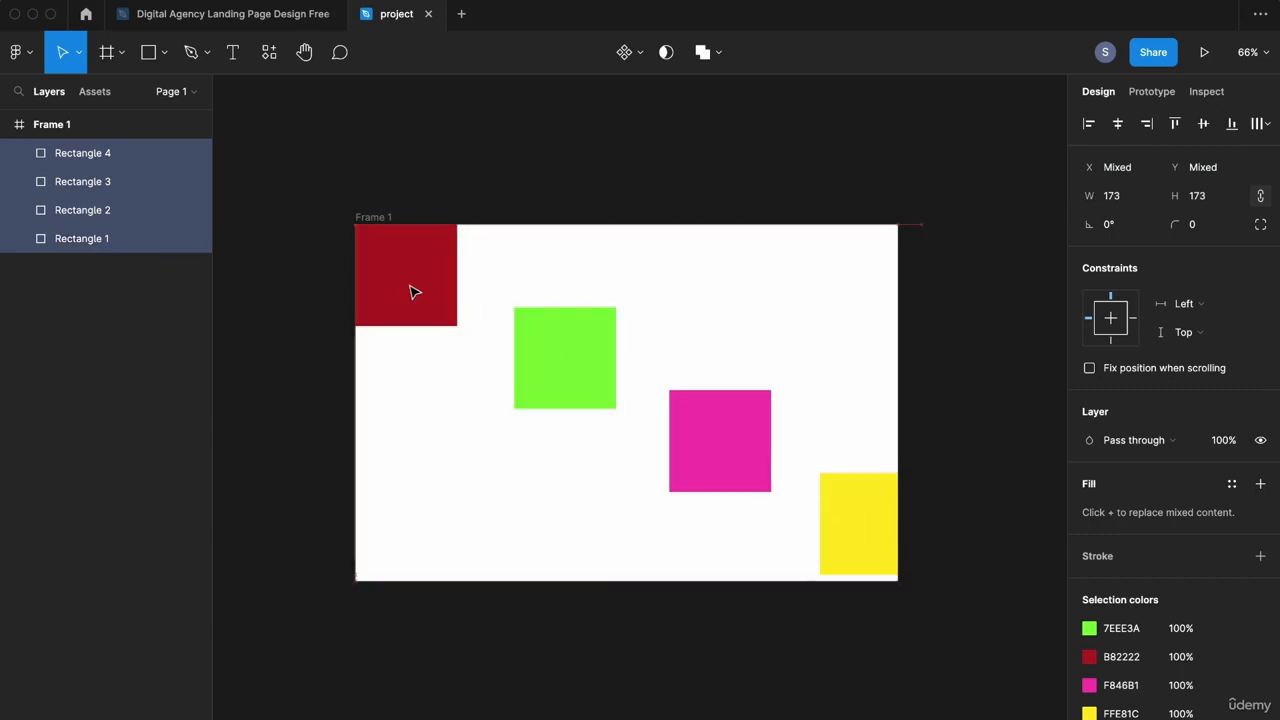
key("super+z")
left_click_drag(294, 270, 836, 540)
left_click(1262, 123)
left_click(1136, 199)
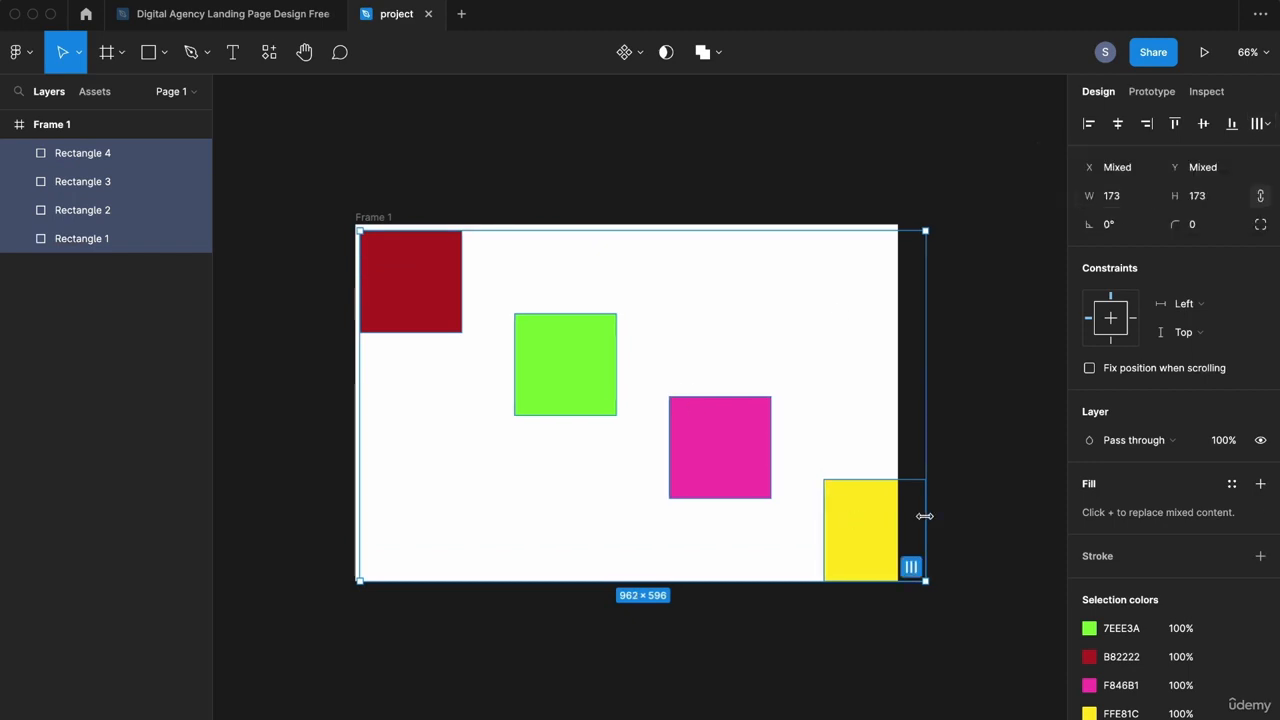
Step: Stretch the selection to the frame corners and redistribute the squares horizontally
left_click_drag(918, 516, 898, 516)
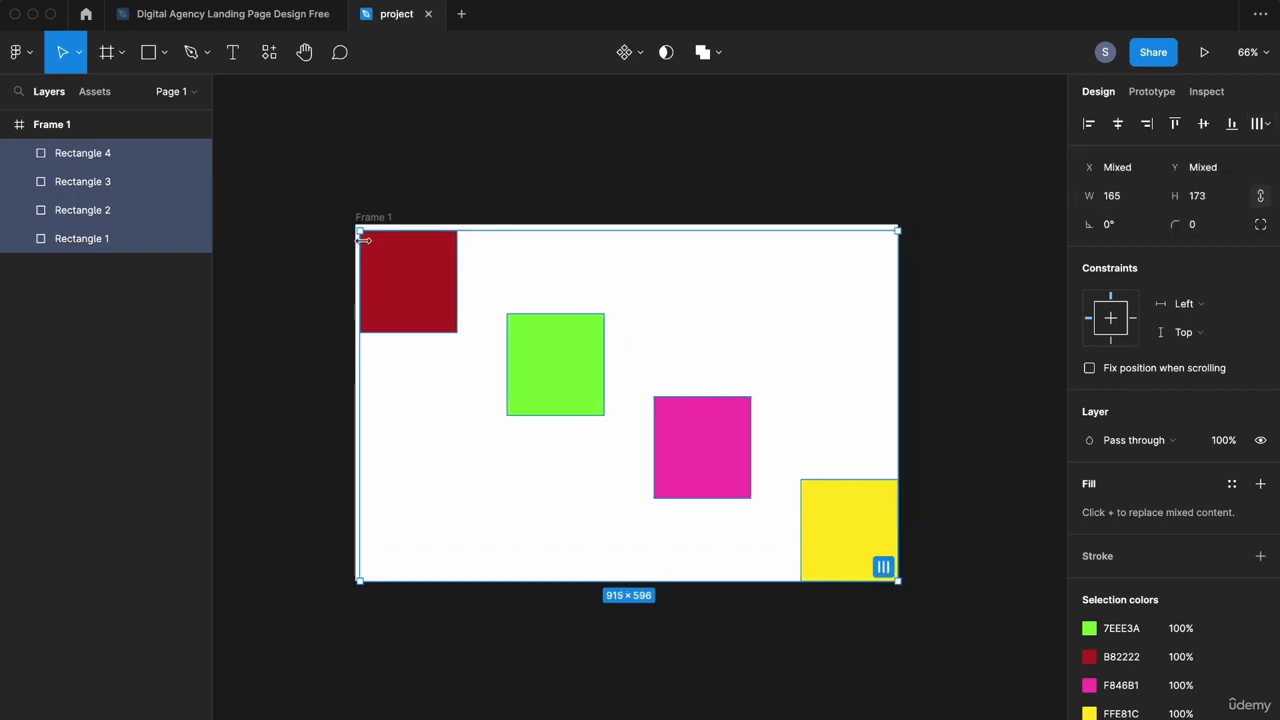
left_click_drag(360, 230, 355, 224)
left_click(840, 400)
left_click_drag(1034, 286, 398, 502)
left_click(1262, 123)
left_click(1140, 203)
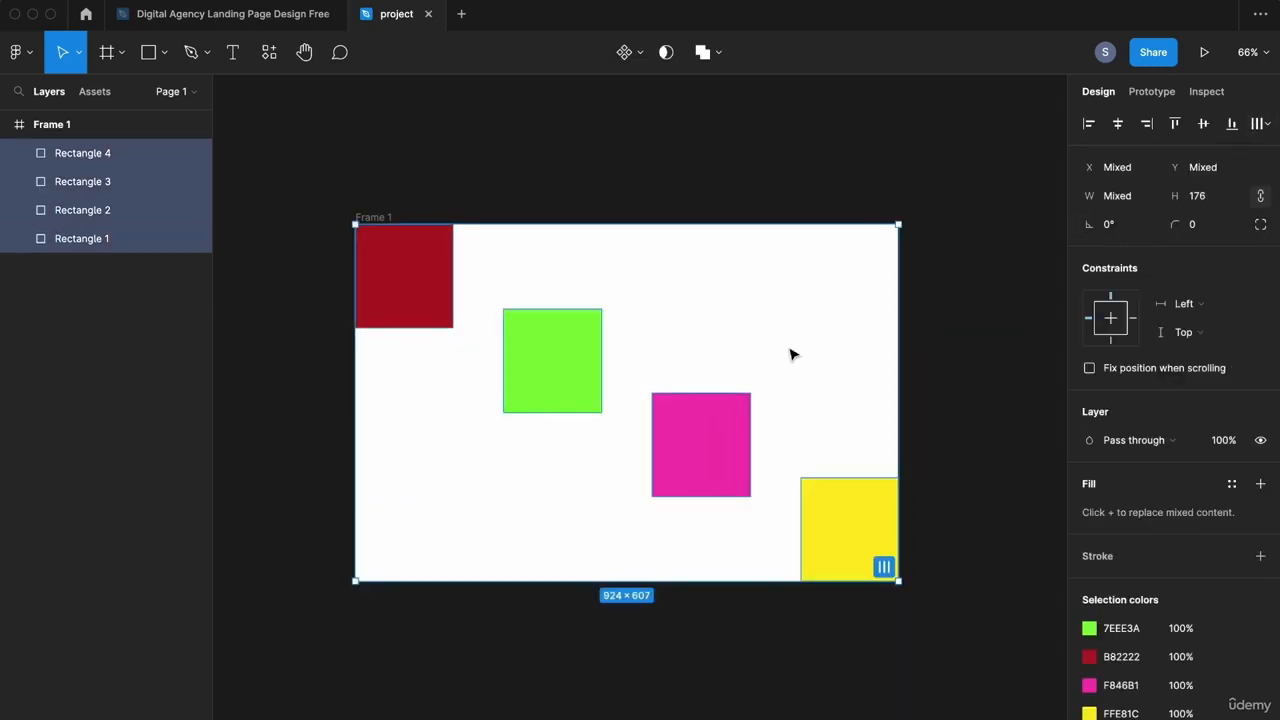
left_click(777, 162)
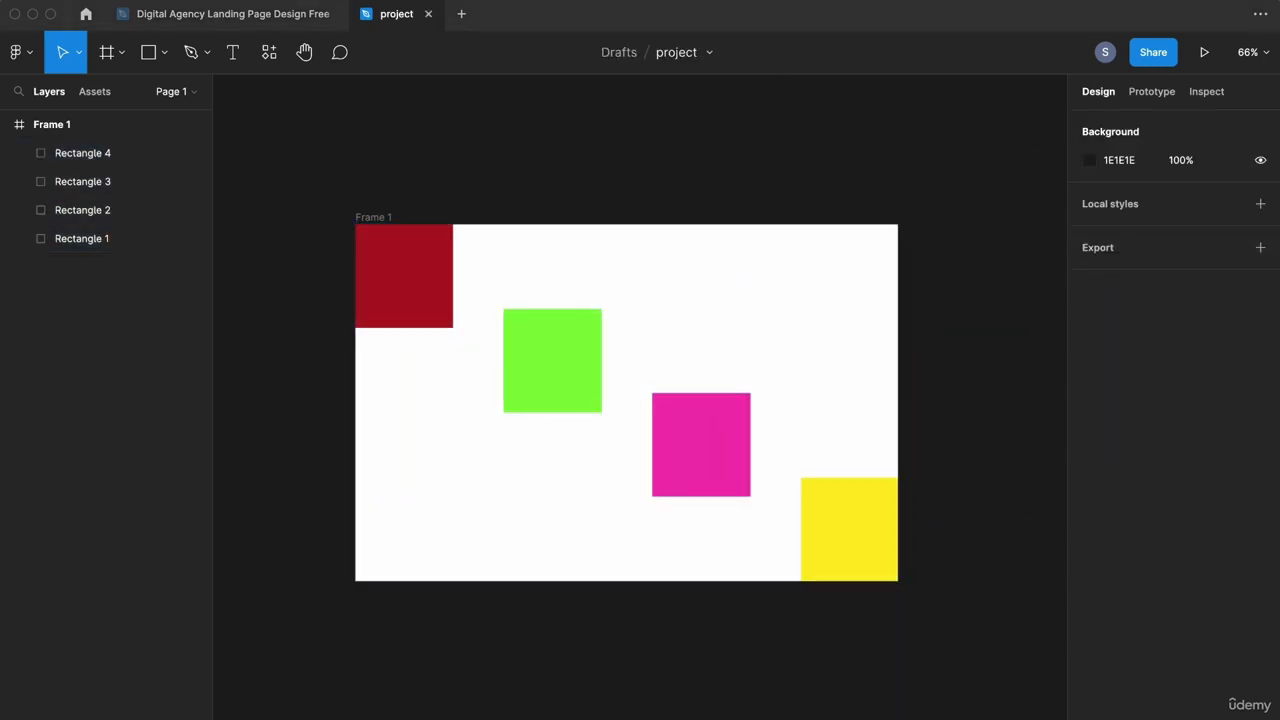
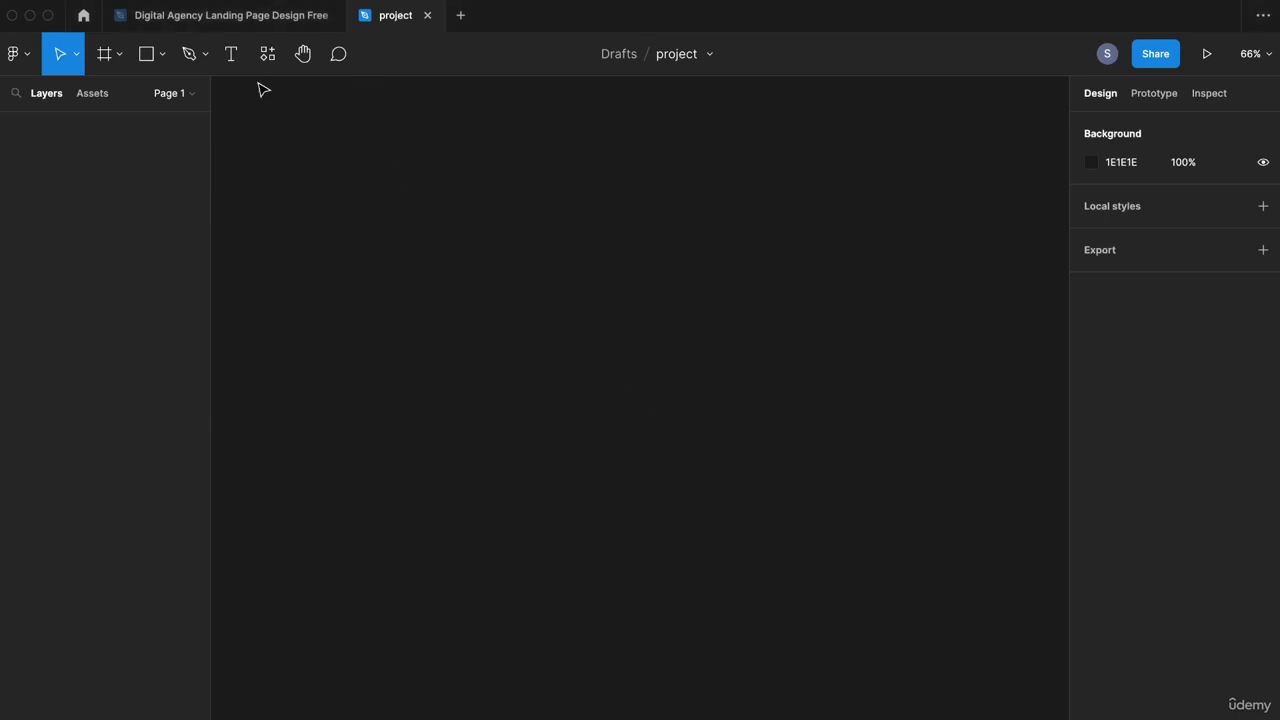
Step: Add a text layer reading 'Hello' on the empty canvas
left_click(232, 59)
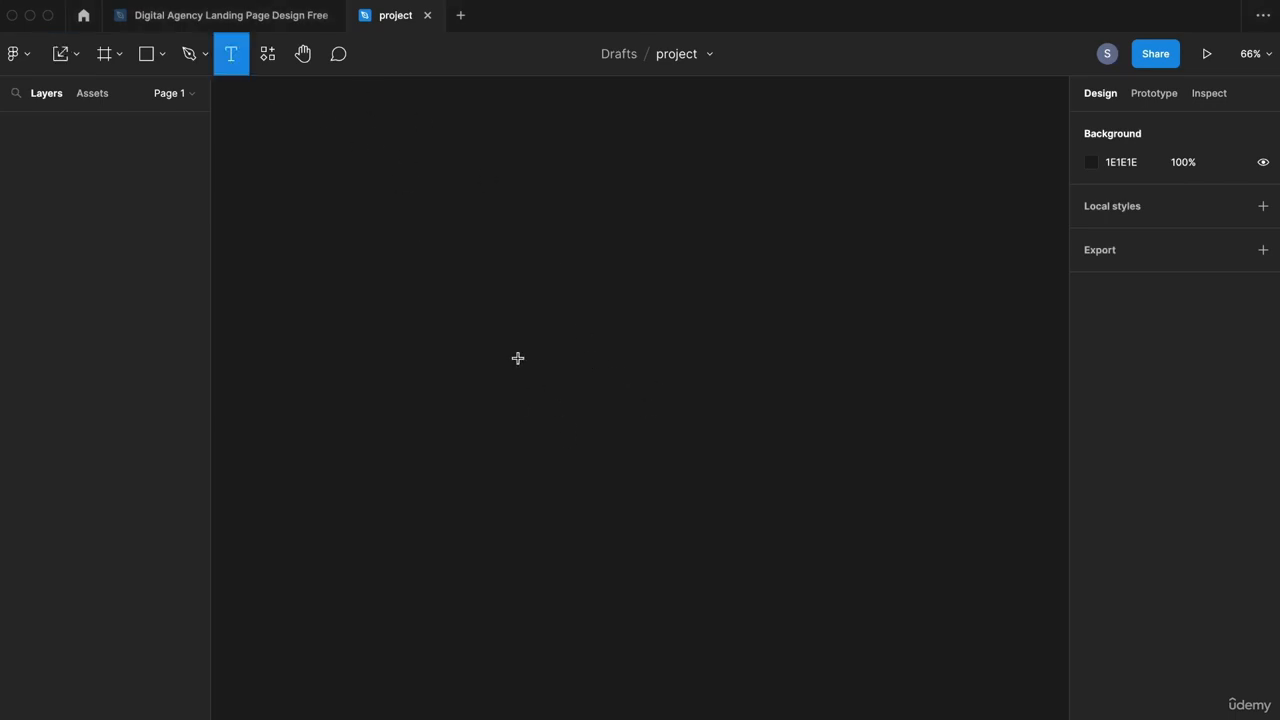
left_click(727, 390)
type("Hello")
scroll(520, 345, "up", 10)
Step: Change Hello's Arial style from Bold Italic to Regular, then reselect the layer
key("super+a")
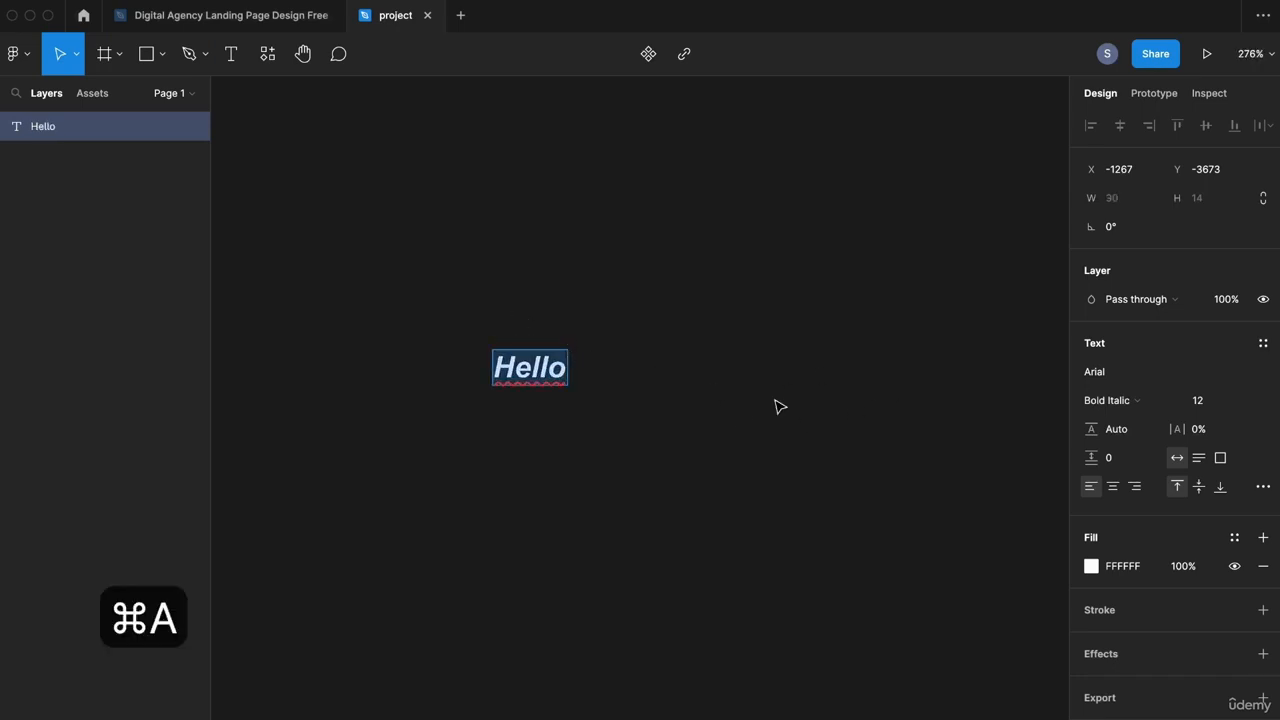
left_click(1158, 398)
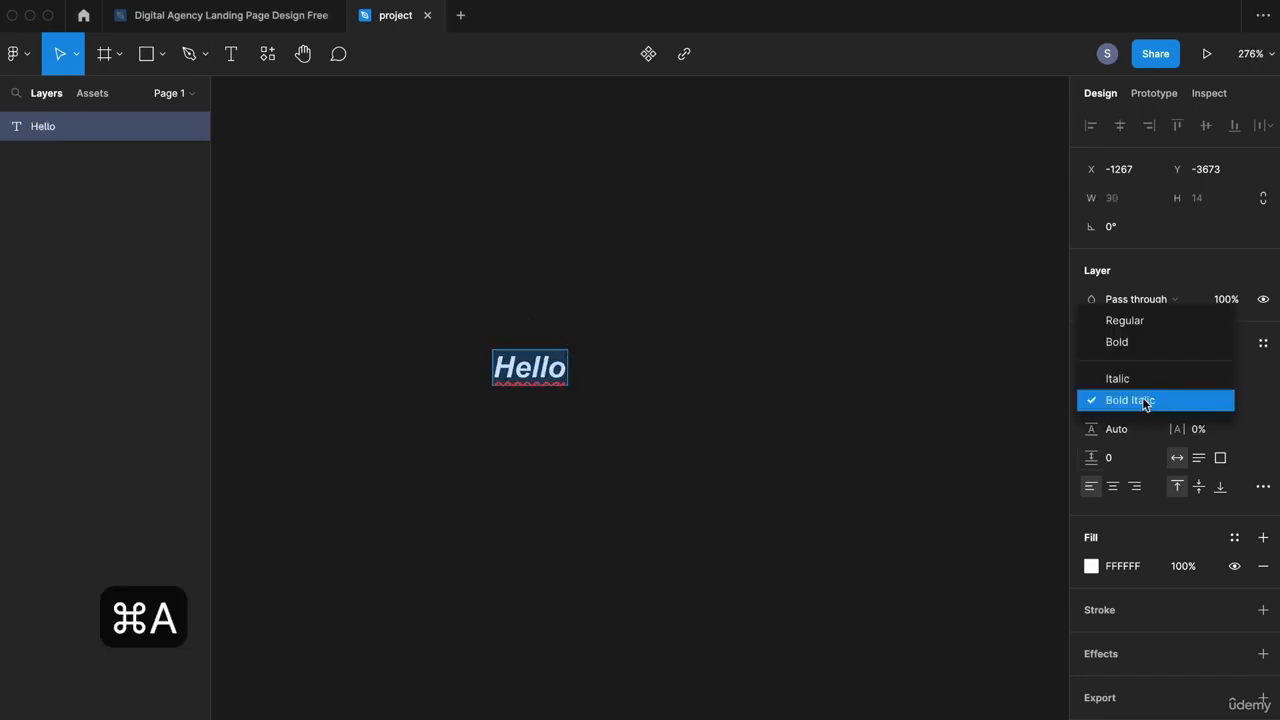
left_click(1132, 321)
key("Escape")
scroll(490, 365, "up", 5)
scroll(520, 380, "down", 2)
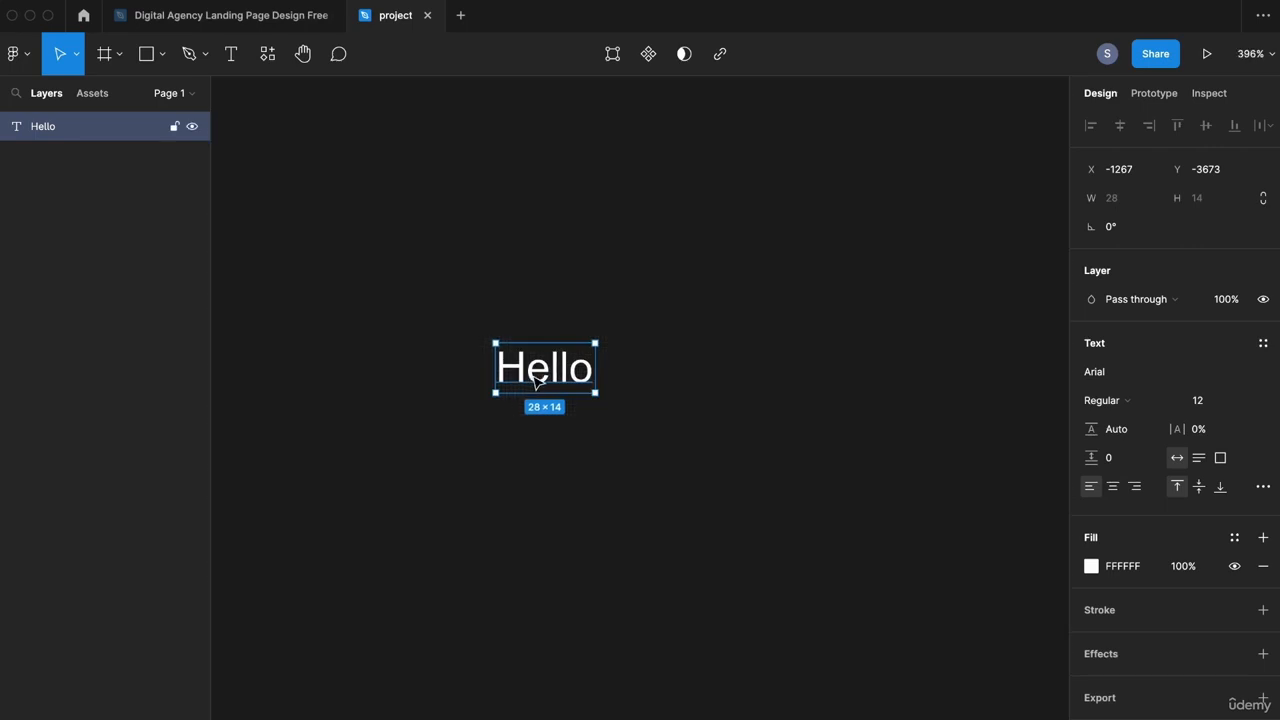
left_click(645, 388)
scroll(655, 392, "left", 3)
left_click(657, 375)
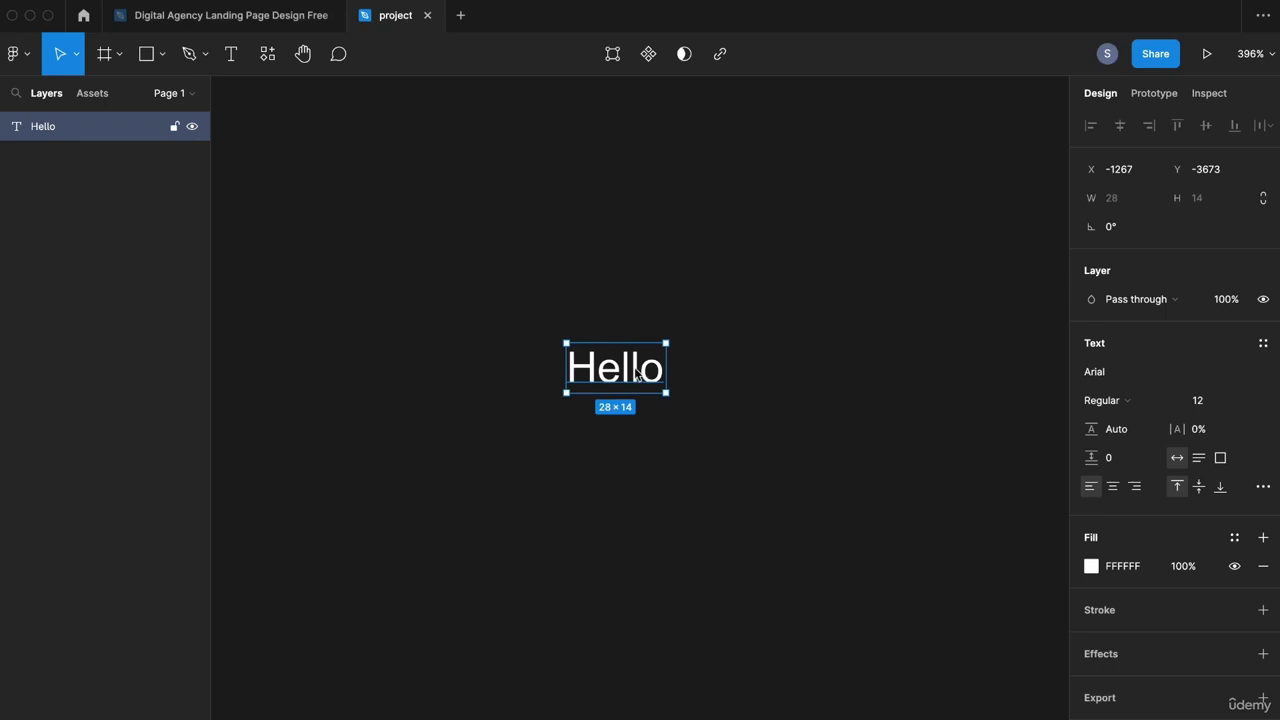
Step: Wrap the Hello text in an auto-layout frame, Frame 1
right_click(640, 369)
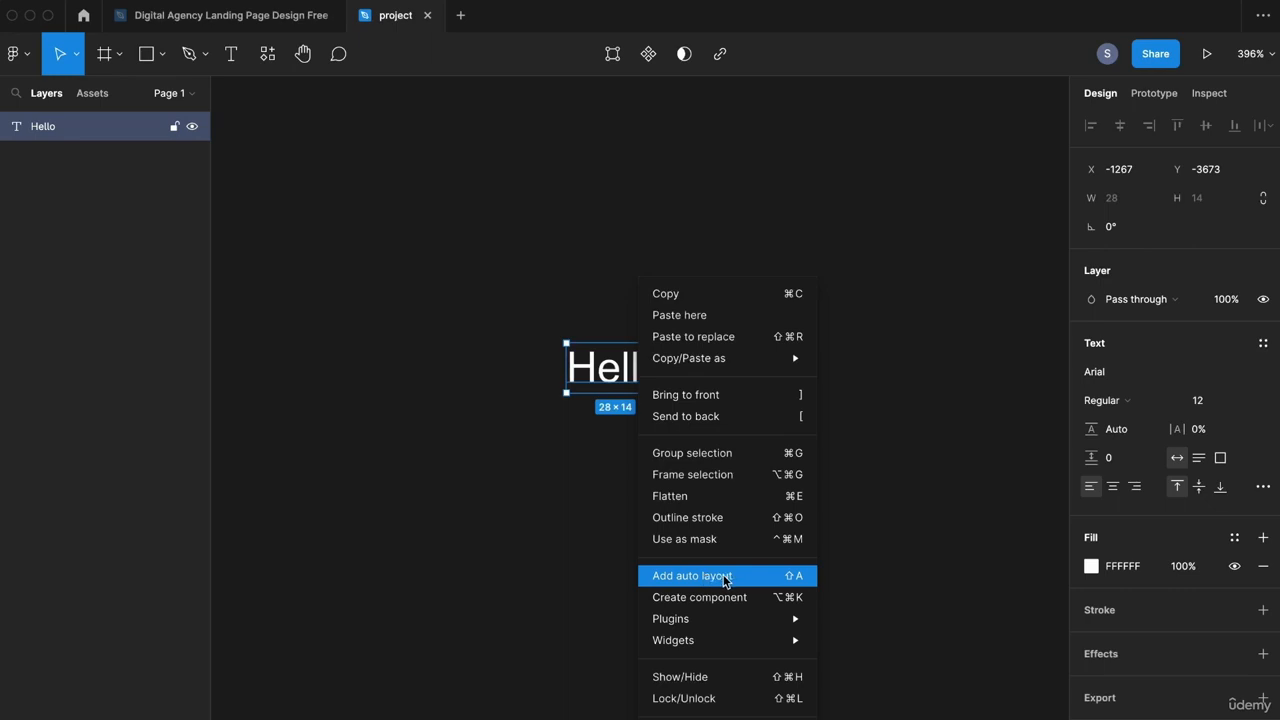
left_click(725, 578)
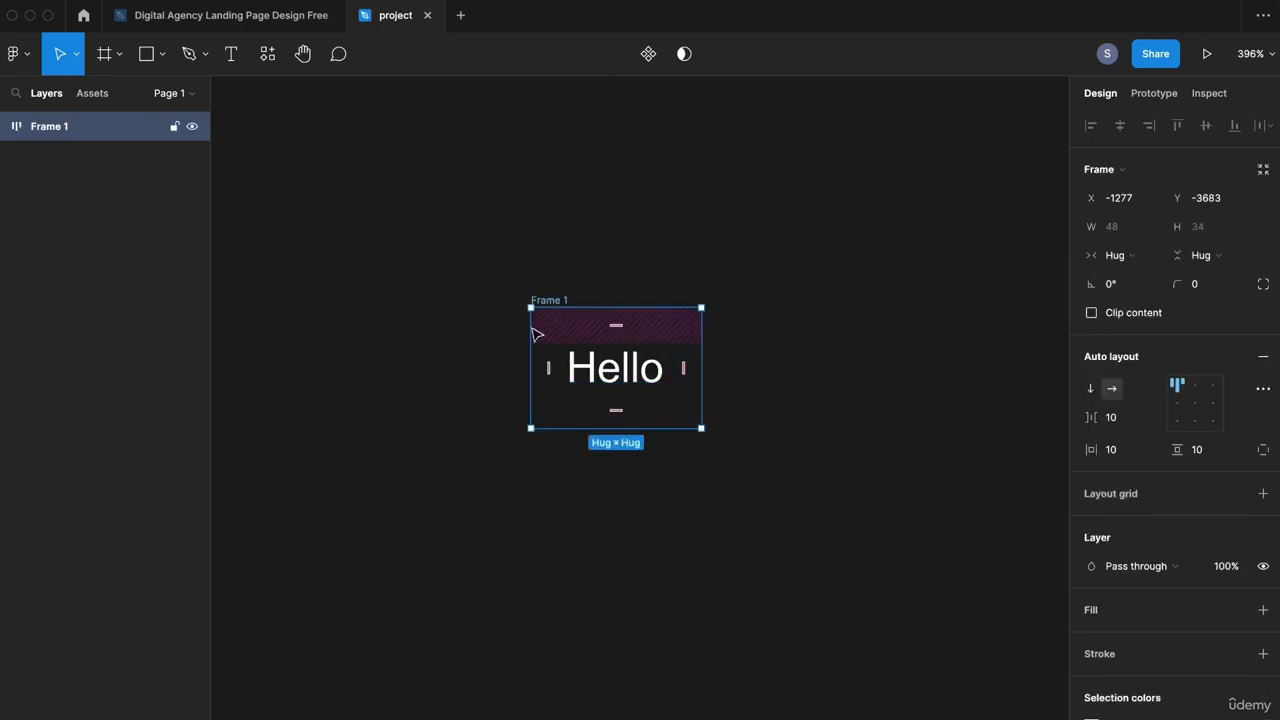
scroll(1156, 615, "down", 2)
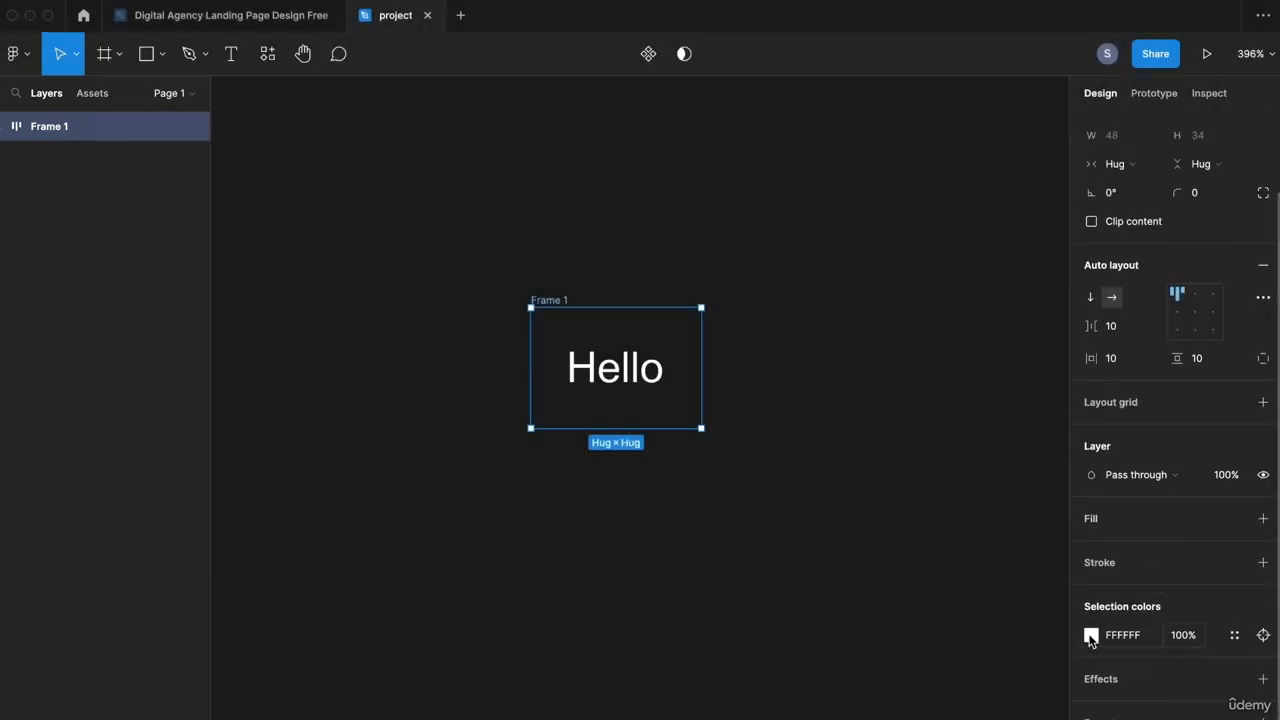
Step: Give Frame 1 a blue fill (3F75DE) and reselect the frame
left_click(1262, 518)
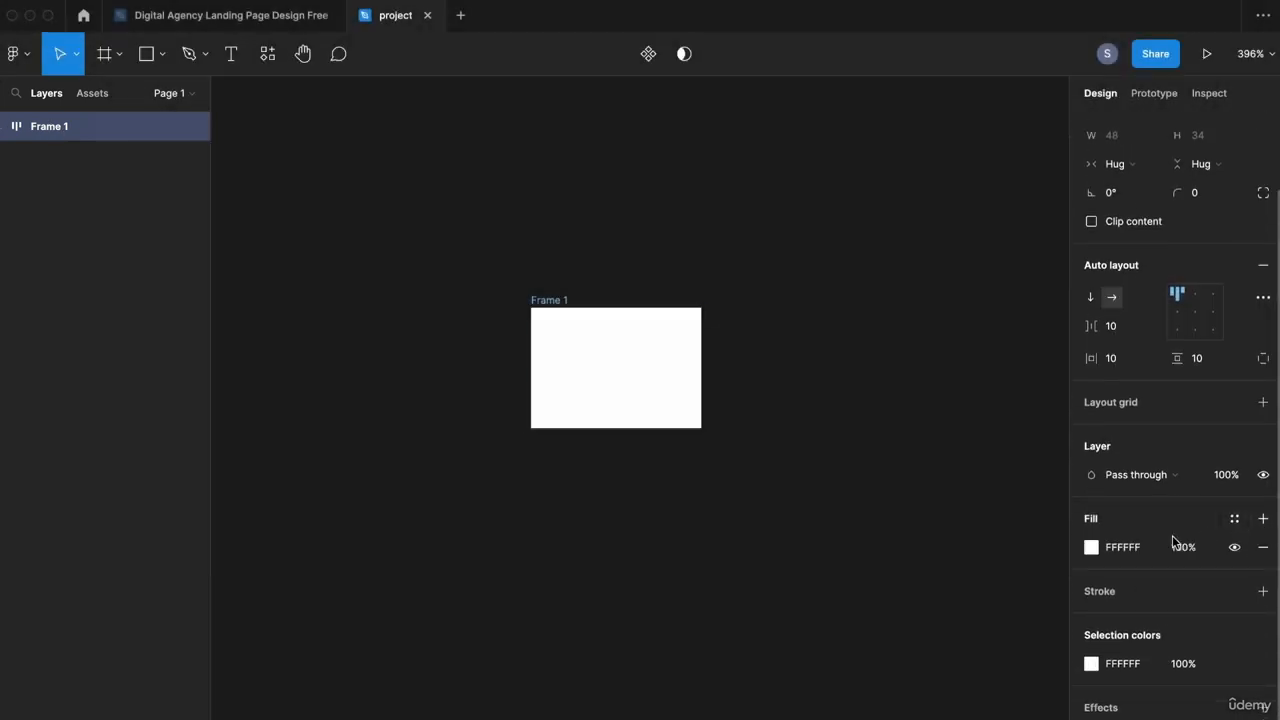
left_click(1091, 547)
left_click(996, 570)
left_click_drag(998, 358, 1008, 366)
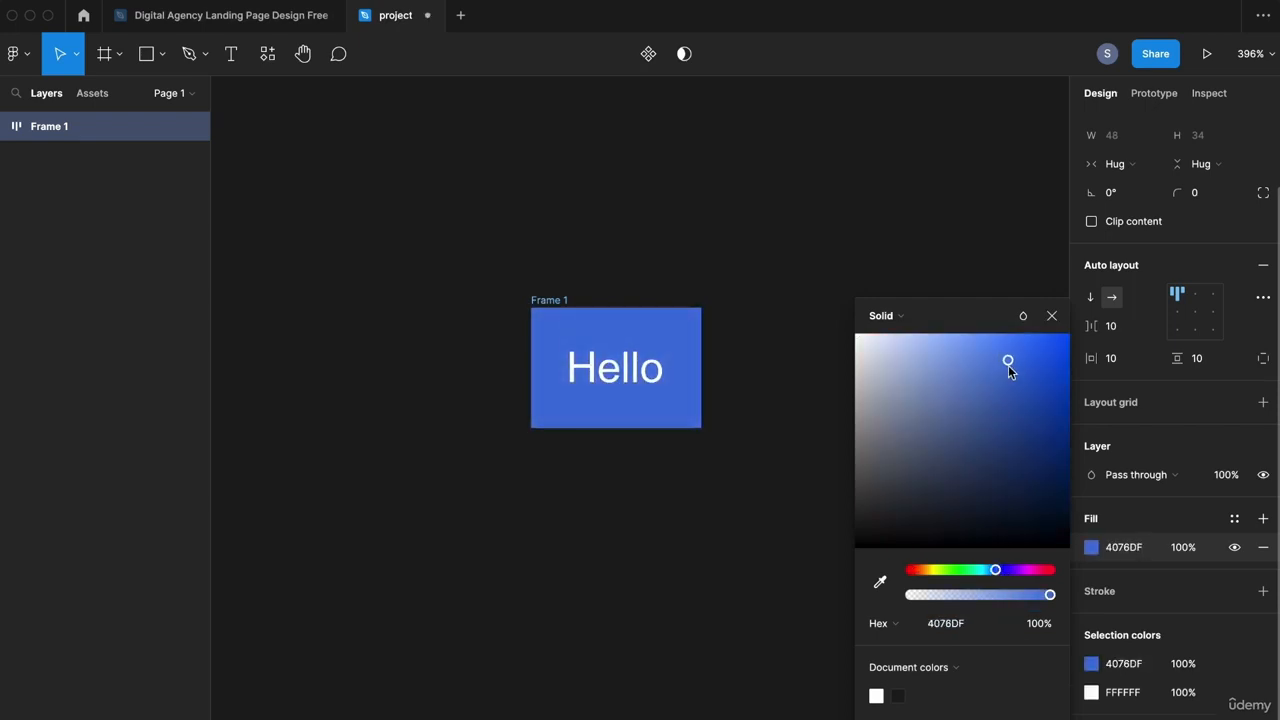
left_click(920, 220)
left_click(548, 306)
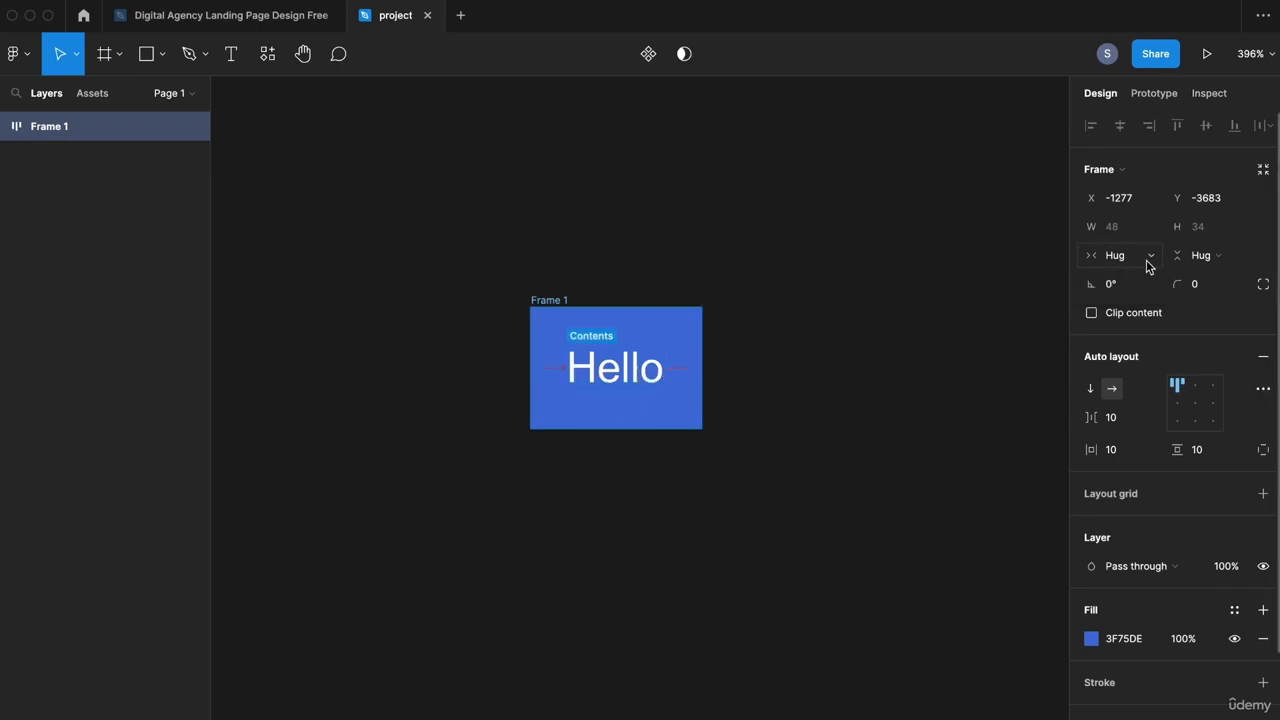
double_click(655, 370)
key("Right")
type(", stuu")
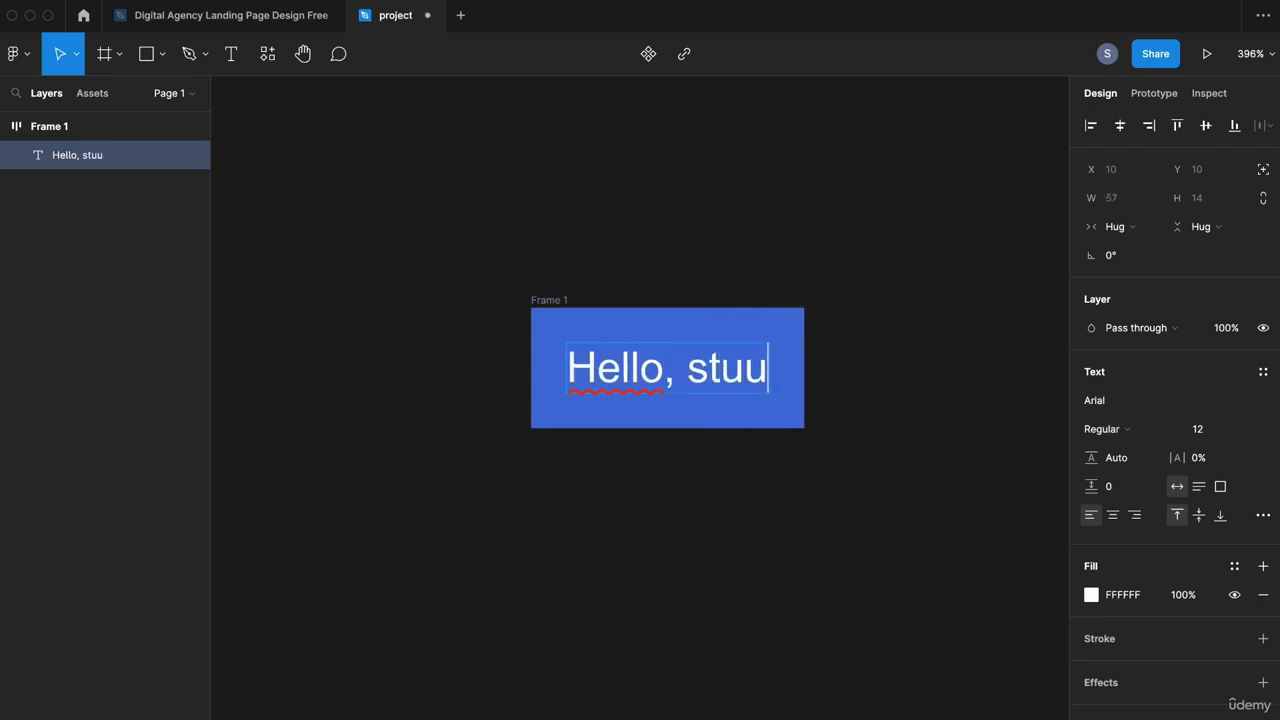
type("dy")
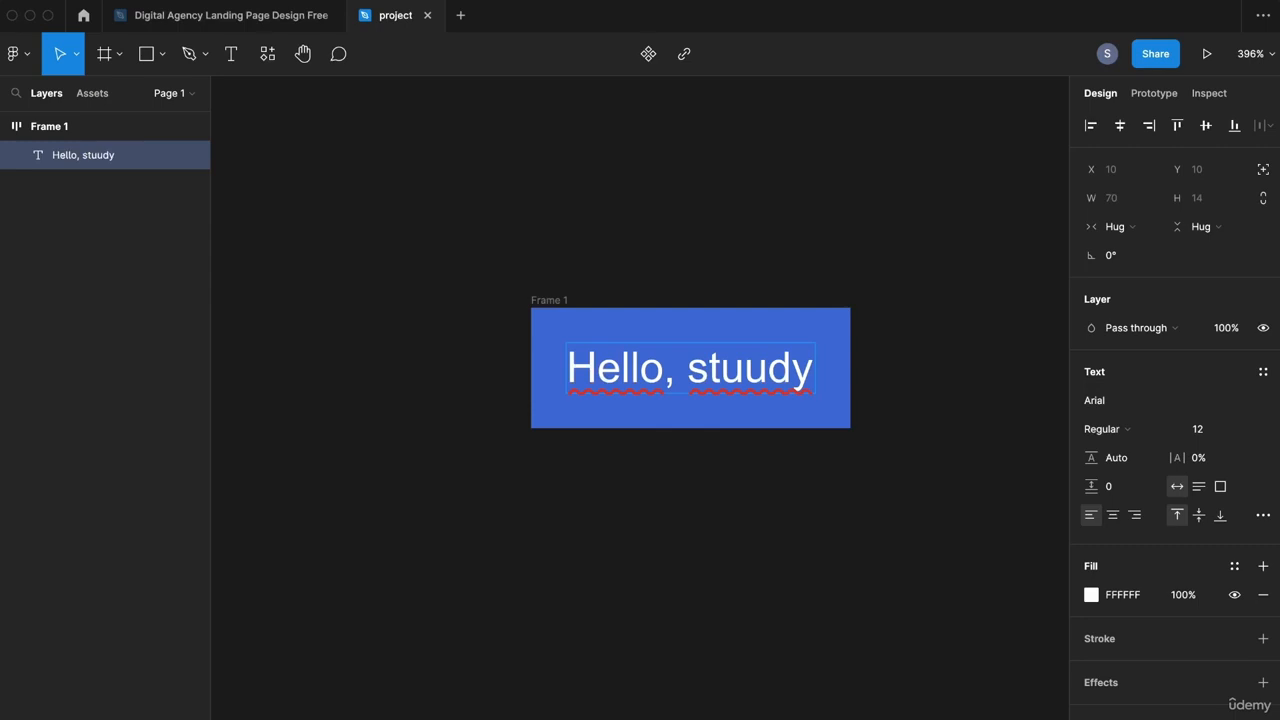
type(" course")
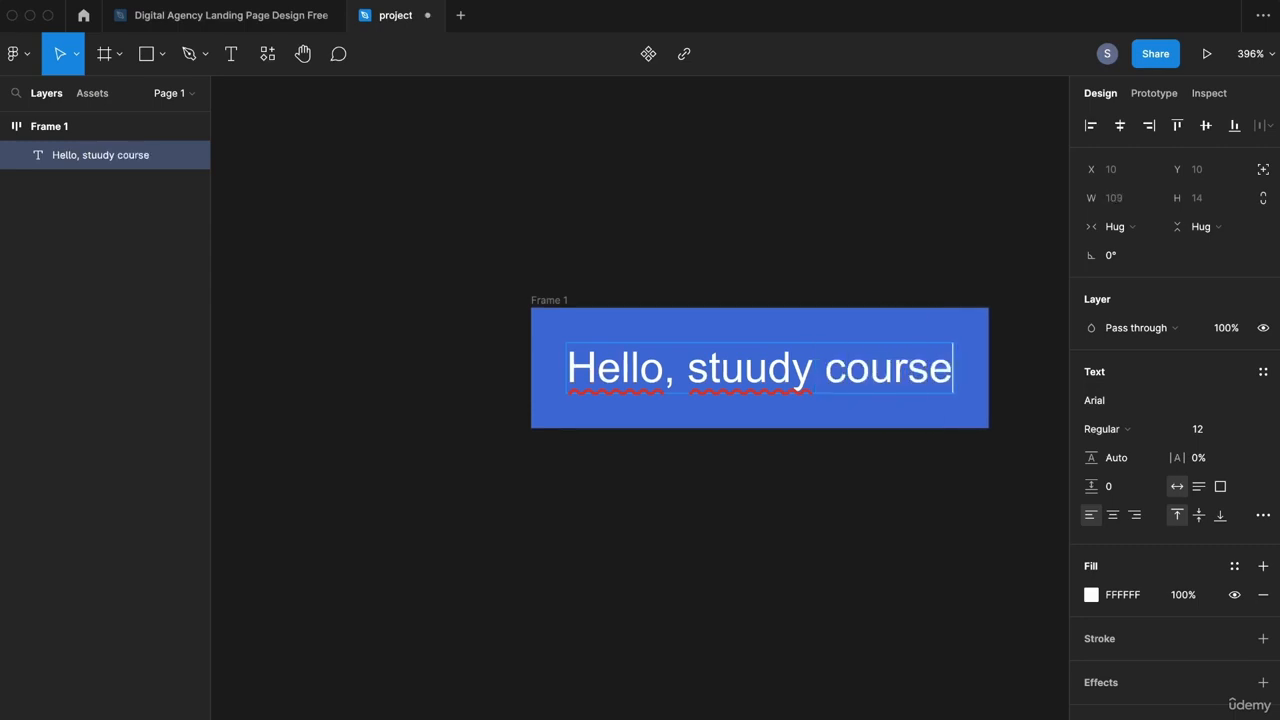
key("Escape")
key("Escape")
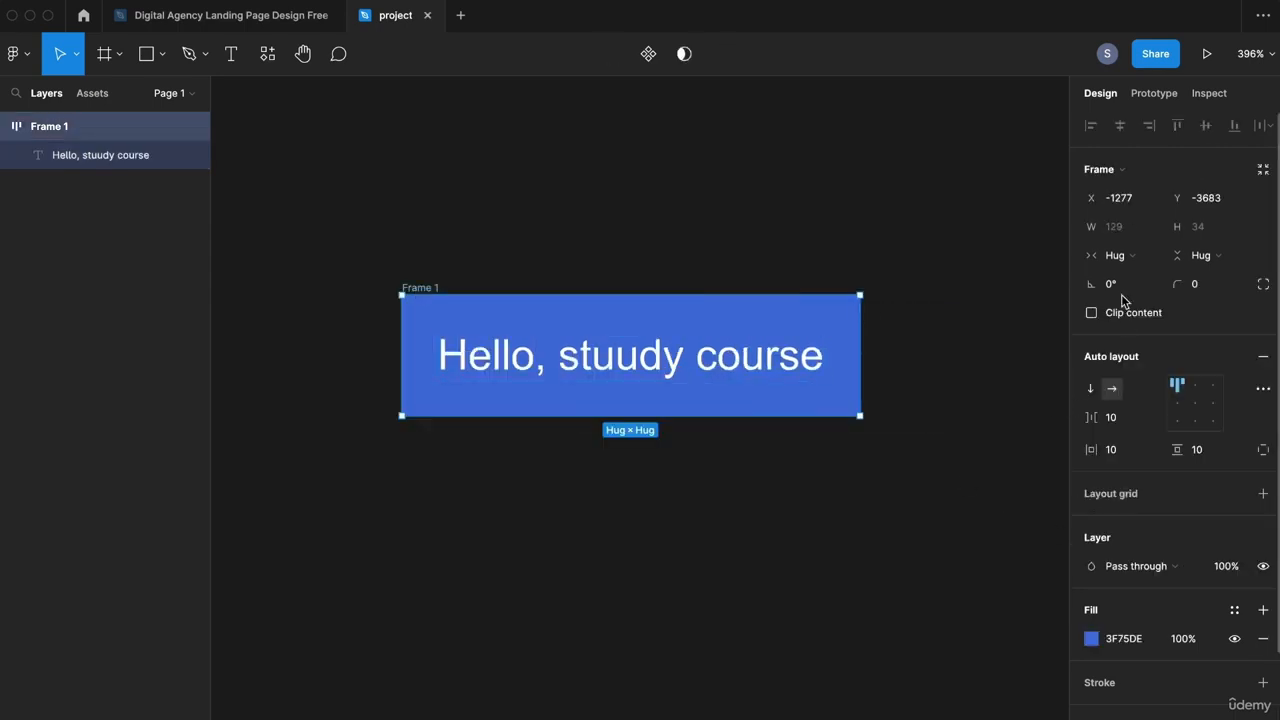
left_click(1119, 256)
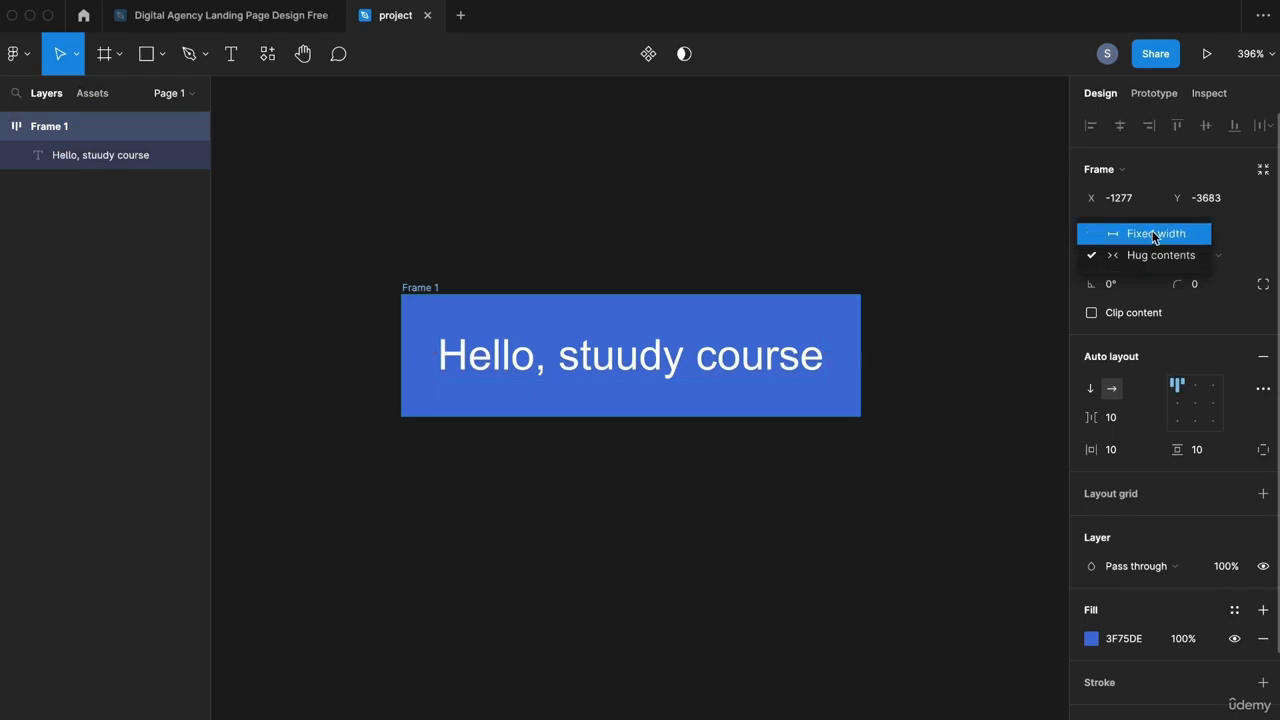
left_click(1158, 236)
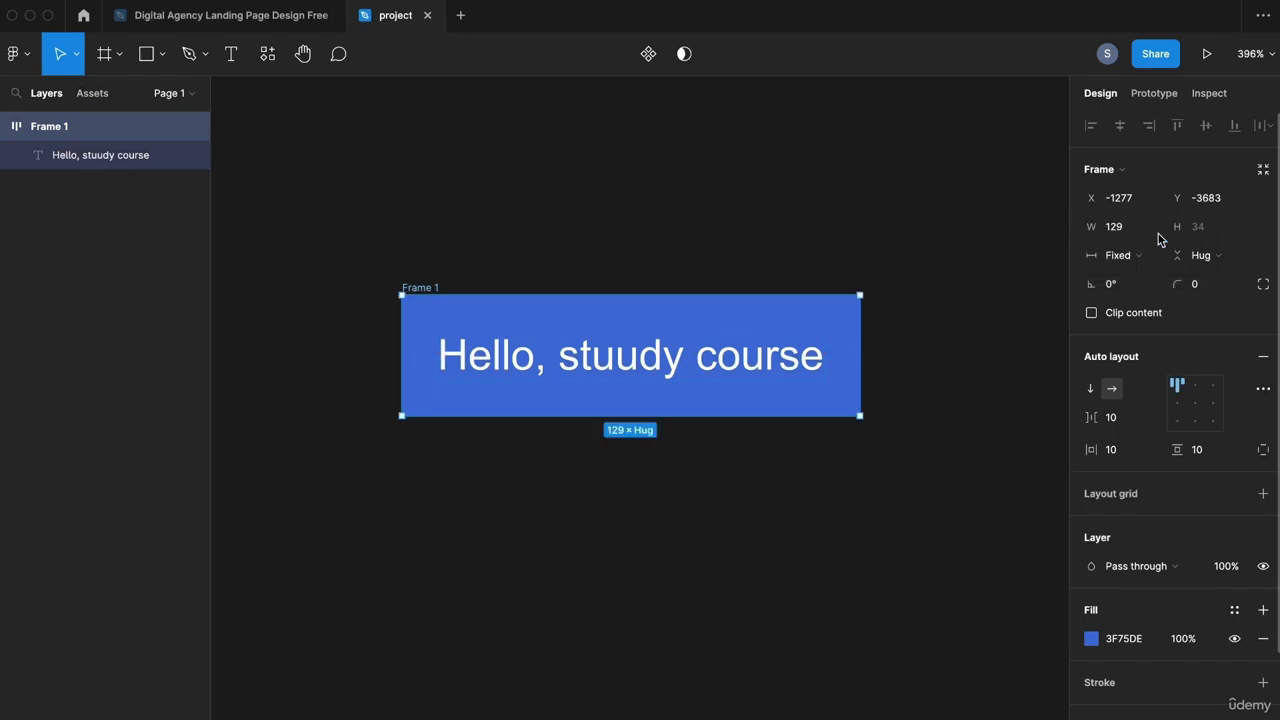
double_click(806, 362)
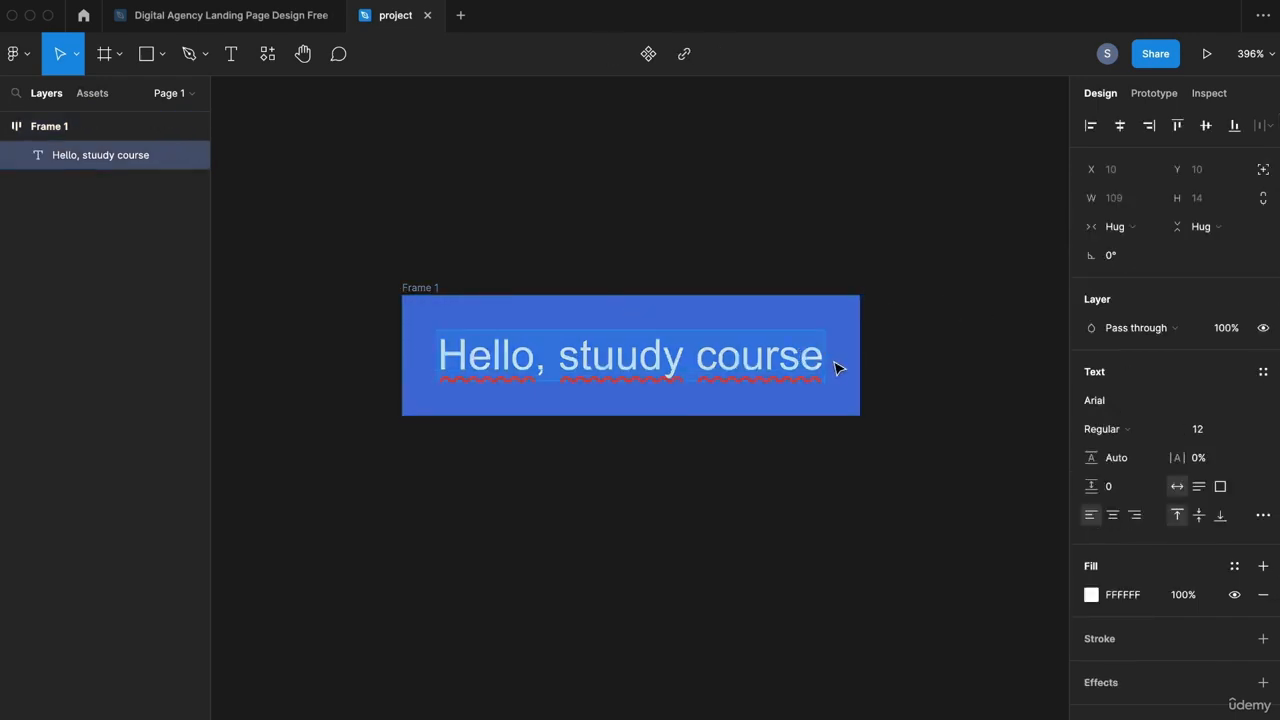
left_click(838, 368)
type("dsad ds")
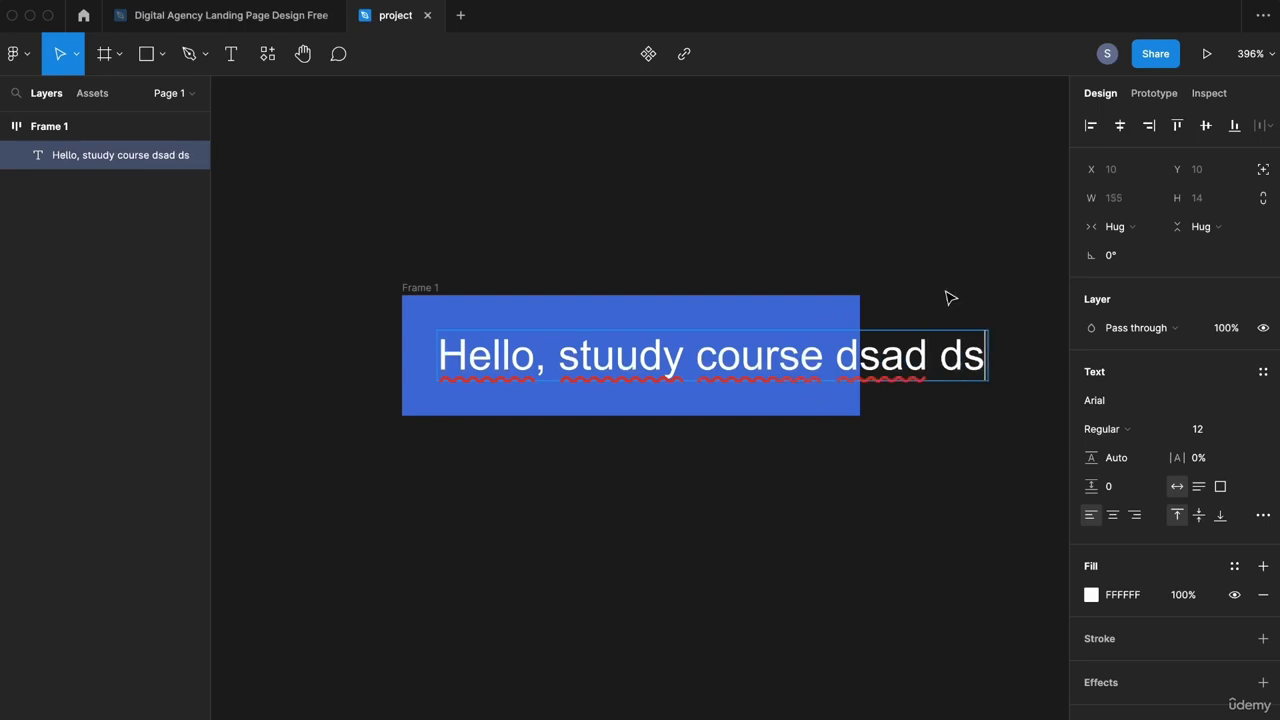
key("Escape")
left_click(831, 489)
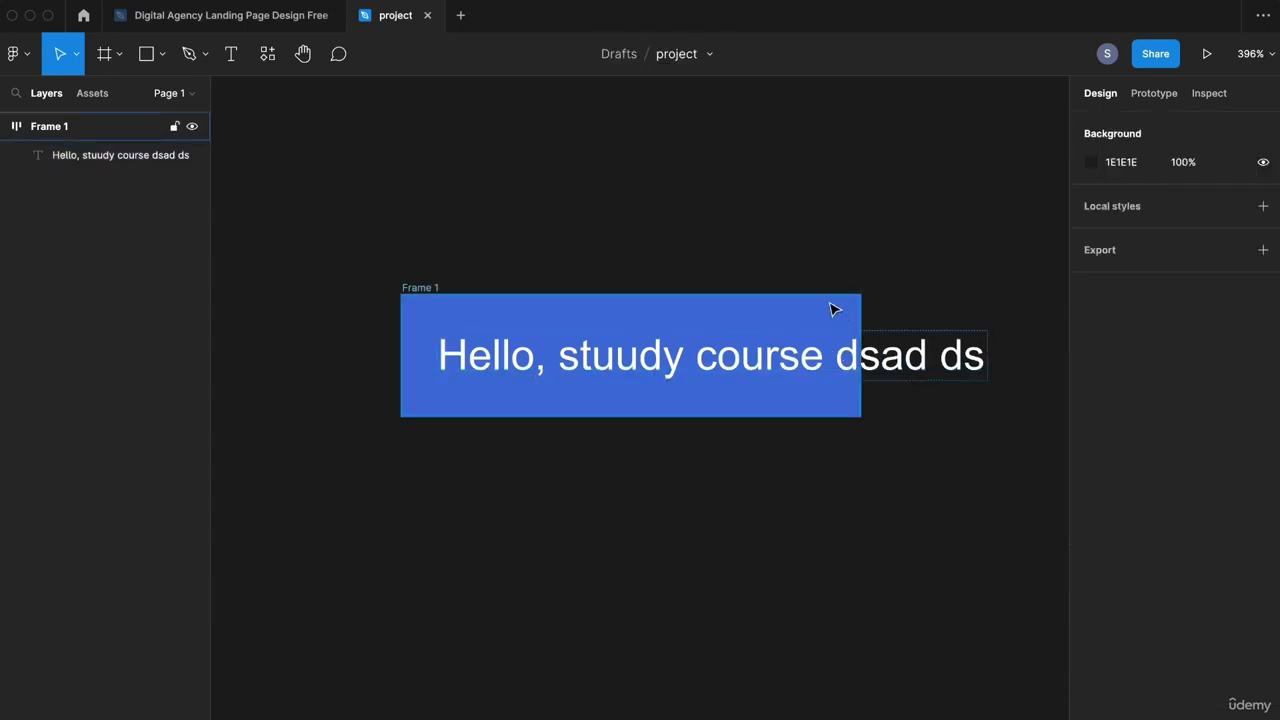
scroll(434, 289, "right", 2)
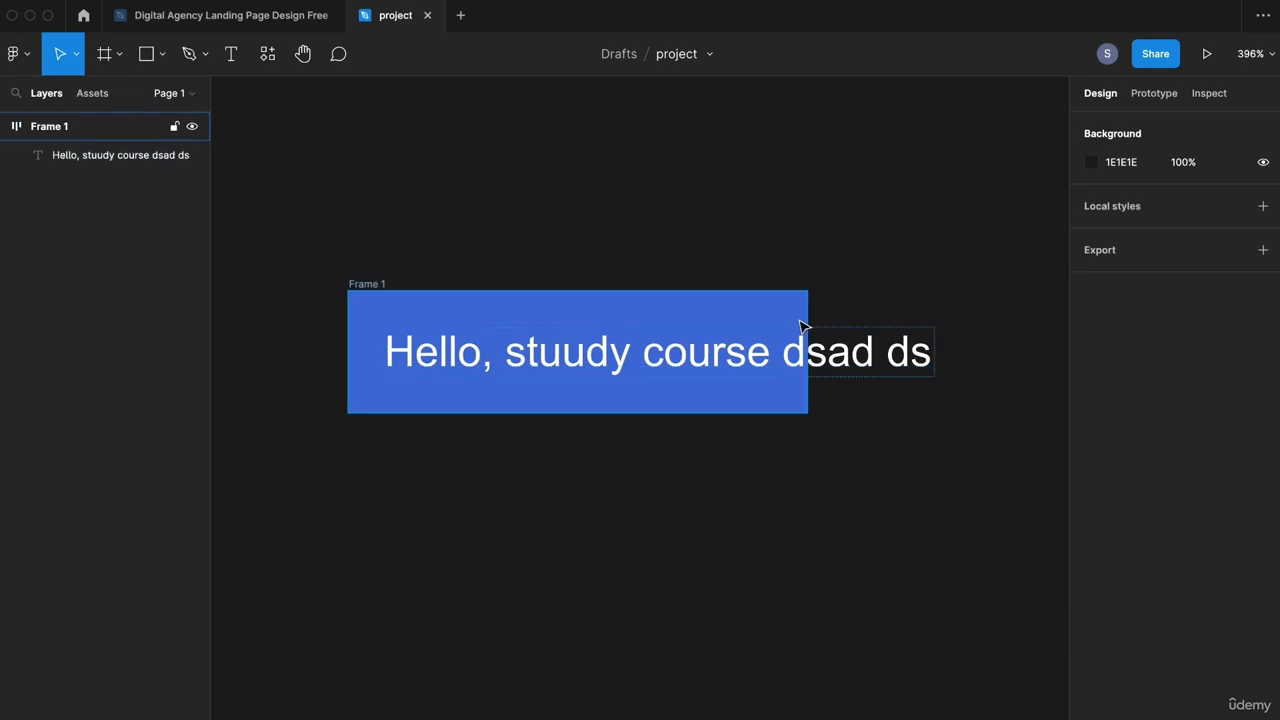
left_click(372, 283)
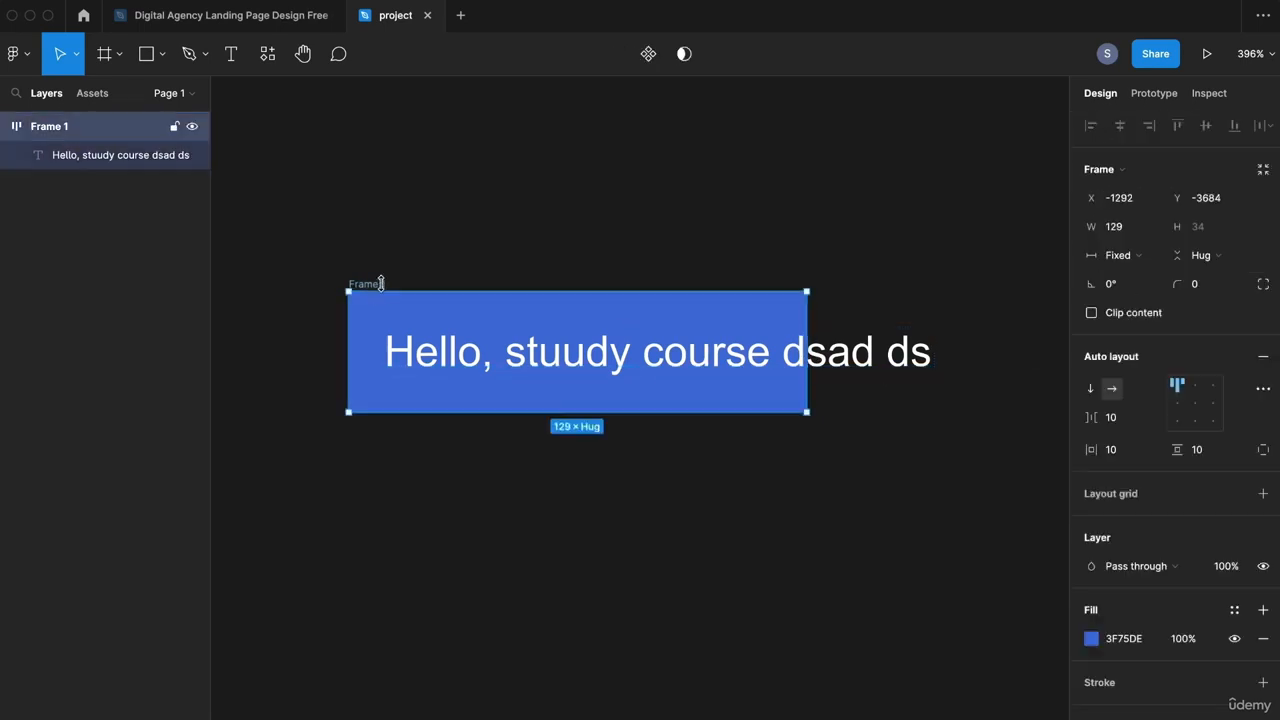
left_click(1137, 257)
left_click(1143, 281)
left_click(948, 326)
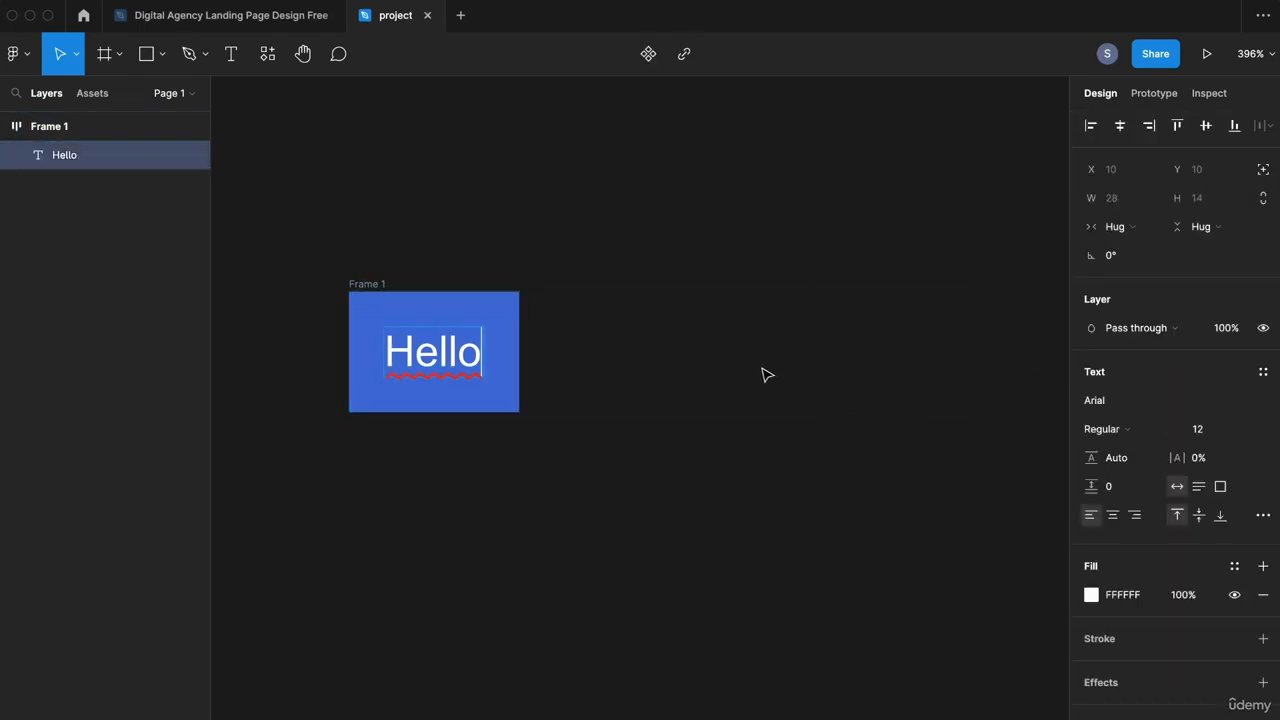
key("Escape")
left_click(362, 287)
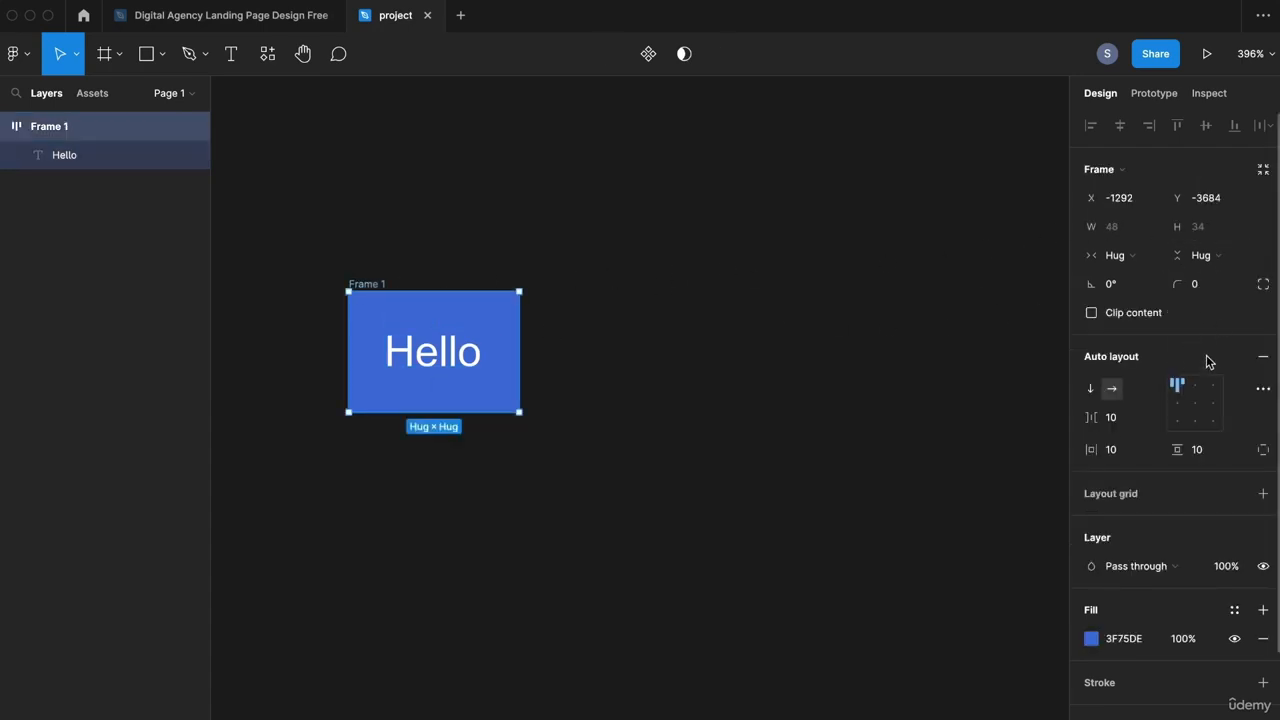
Step: Set Frame 1's corner radius to 20
left_click(1210, 288)
type("20")
key("Return")
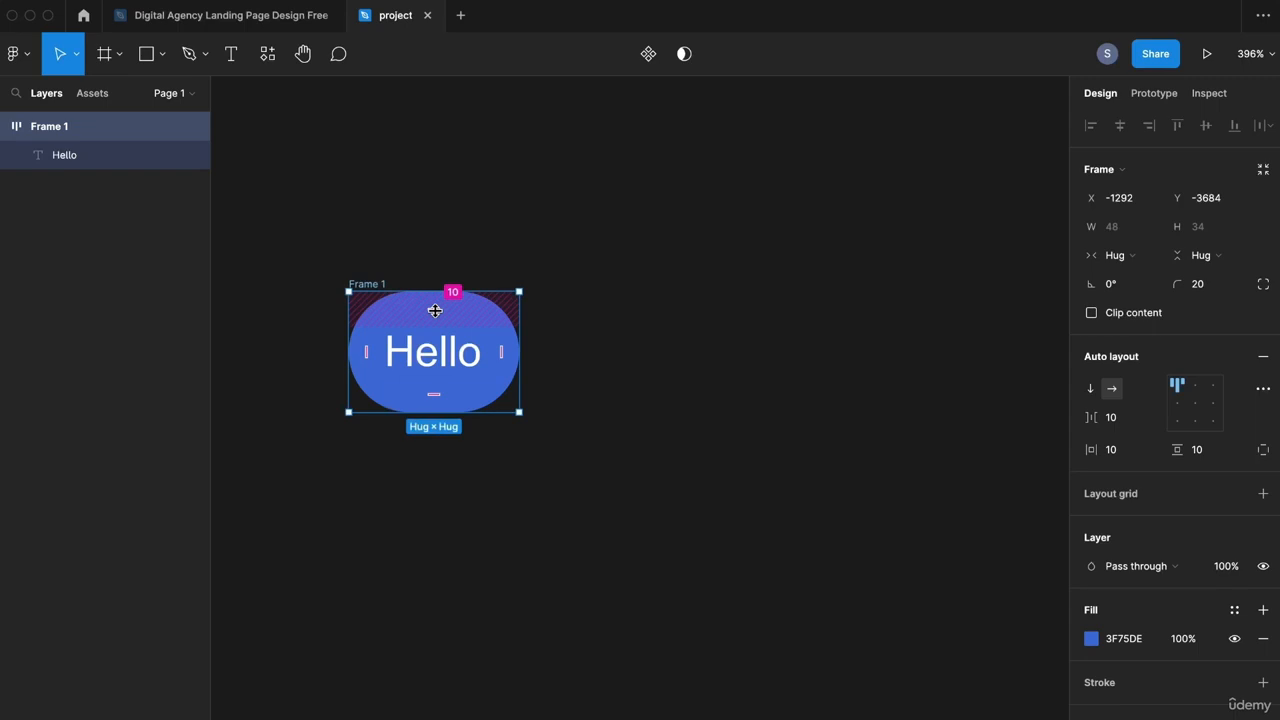
Step: Change the Hello text's font size to 100, then to 50
left_click(423, 371)
left_click(1213, 434)
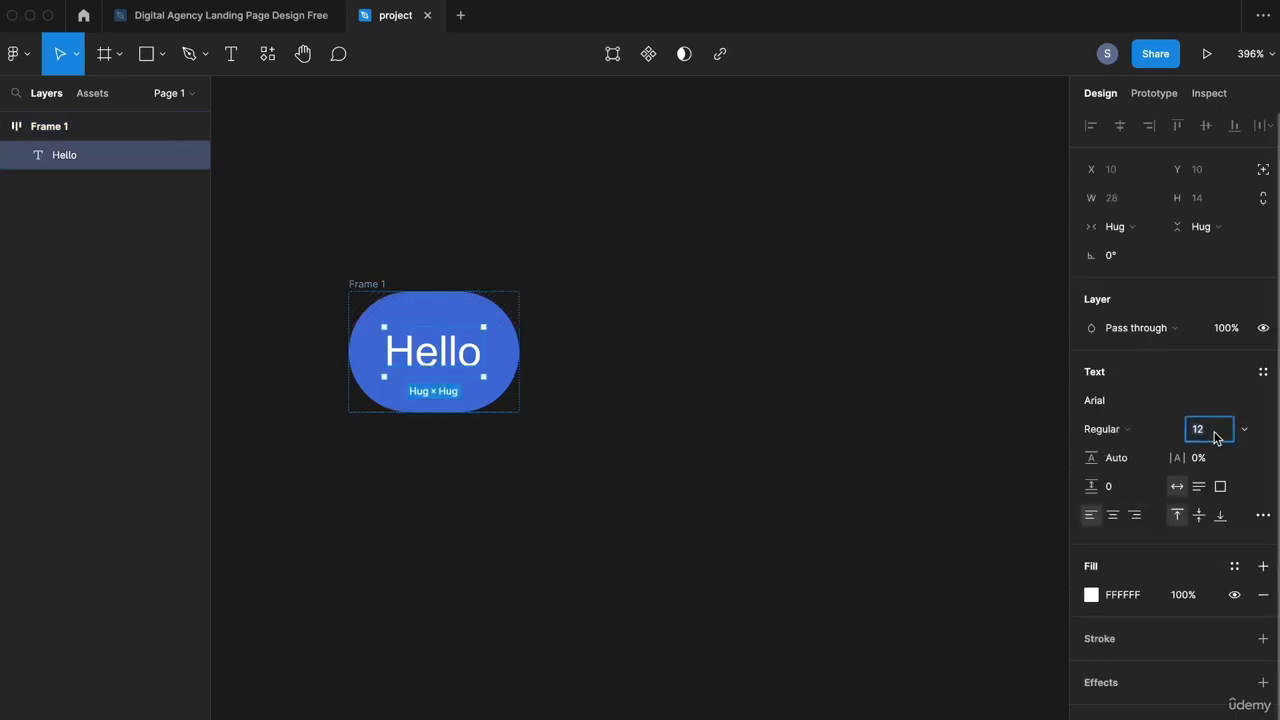
type("100")
key("Return")
left_click(1219, 428)
type("50")
key("Return")
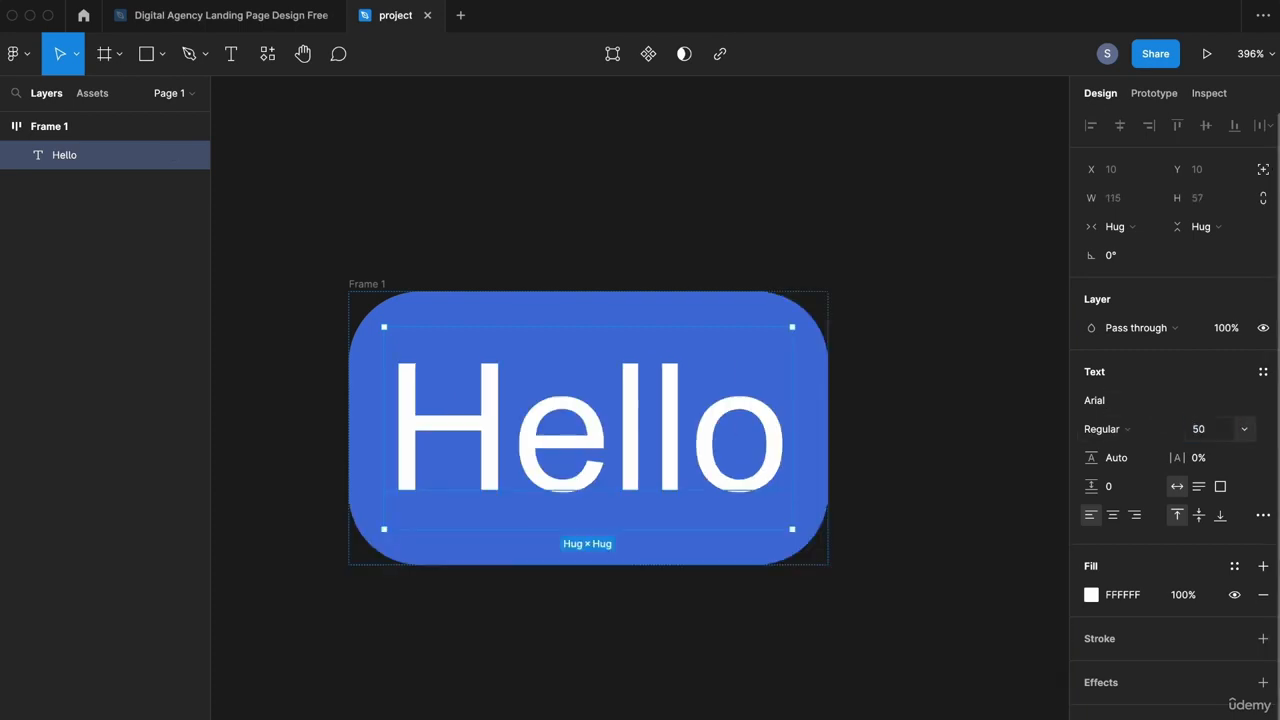
Step: Duplicate the Hello text layer inside Frame 1
scroll(403, 397, "down", 3)
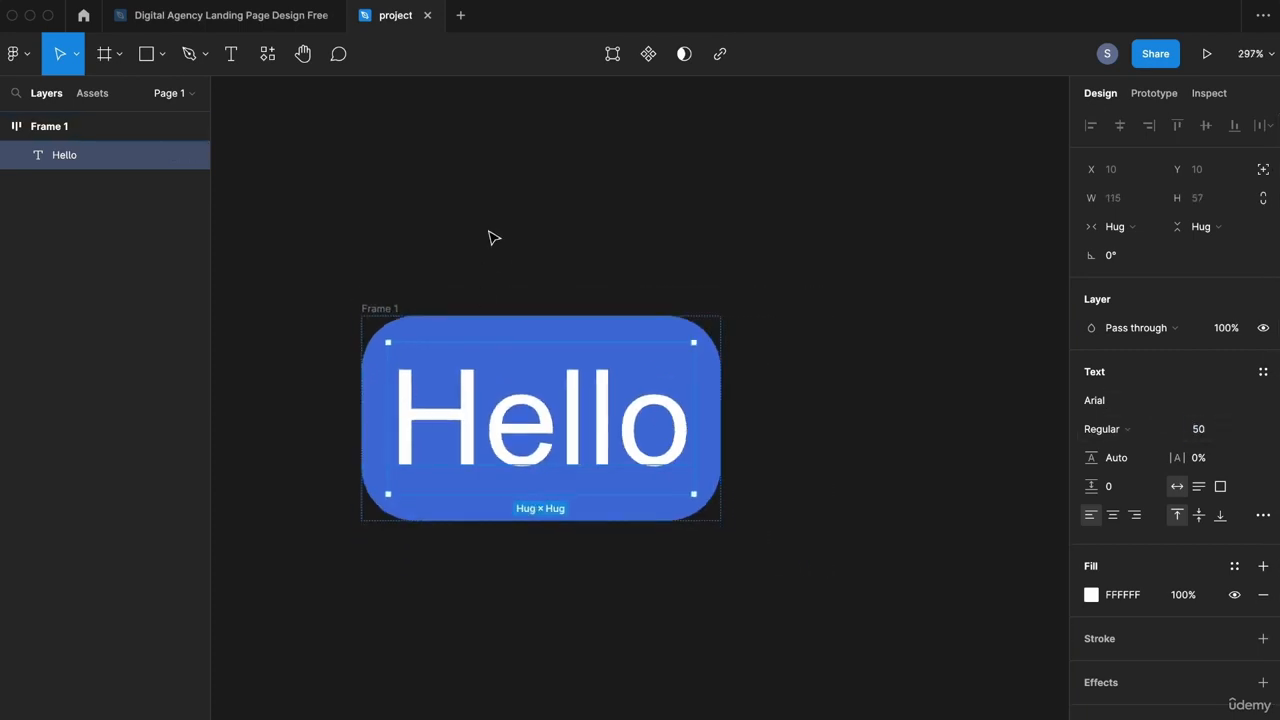
left_click(663, 300)
scroll(700, 303, "left", 2)
scroll(700, 303, "up", 1)
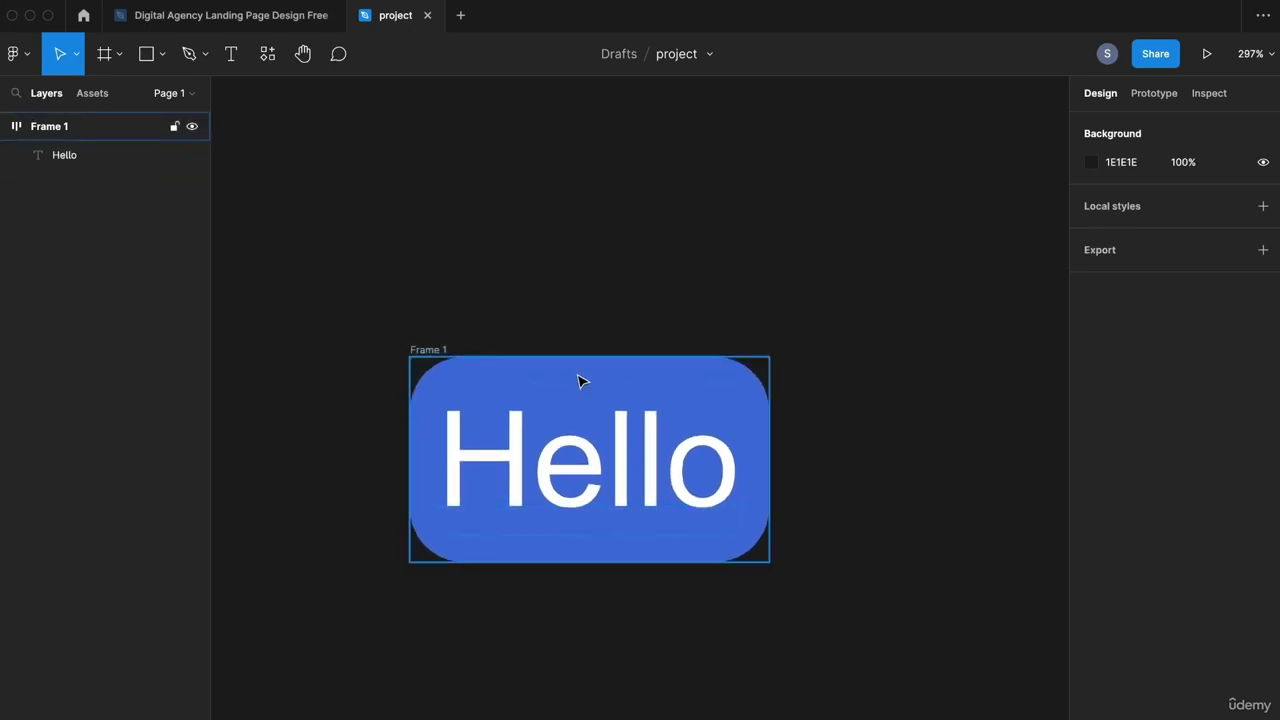
left_click(429, 351)
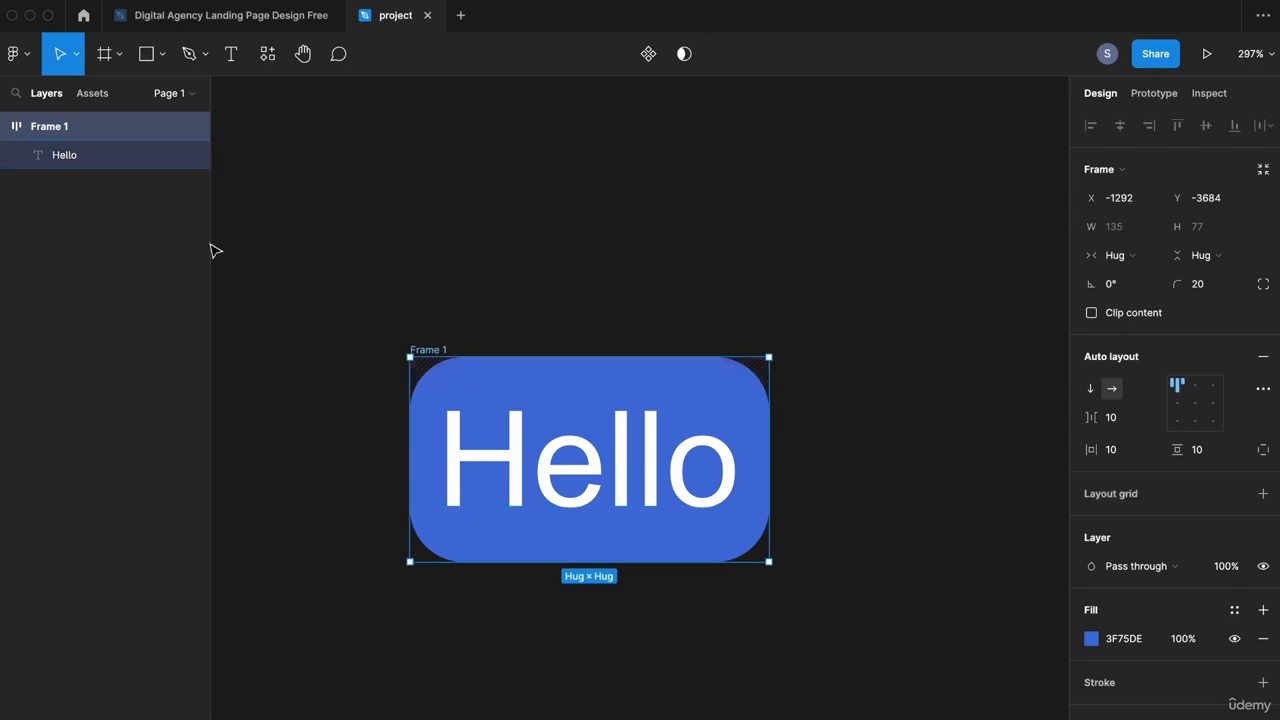
left_click(76, 158)
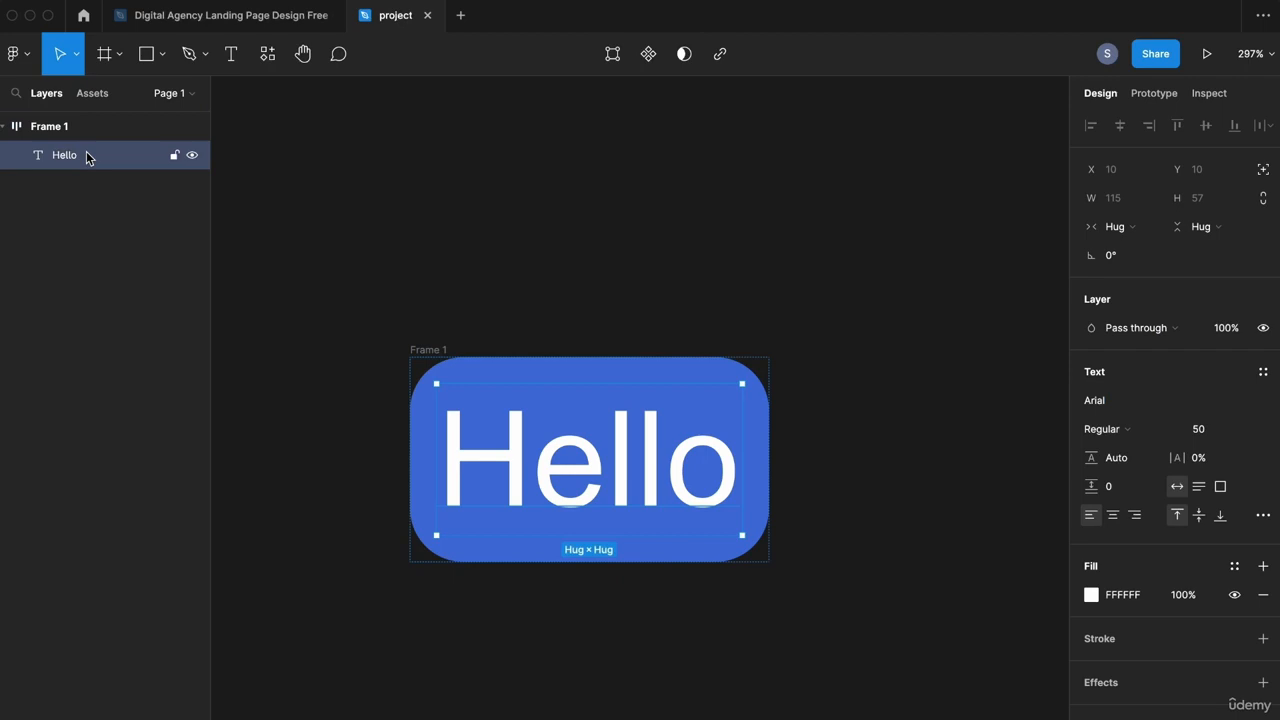
key("super+d")
Step: Rename the duplicated text to 'Hello 2'
scroll(640, 337, "down", 3)
left_click(778, 273)
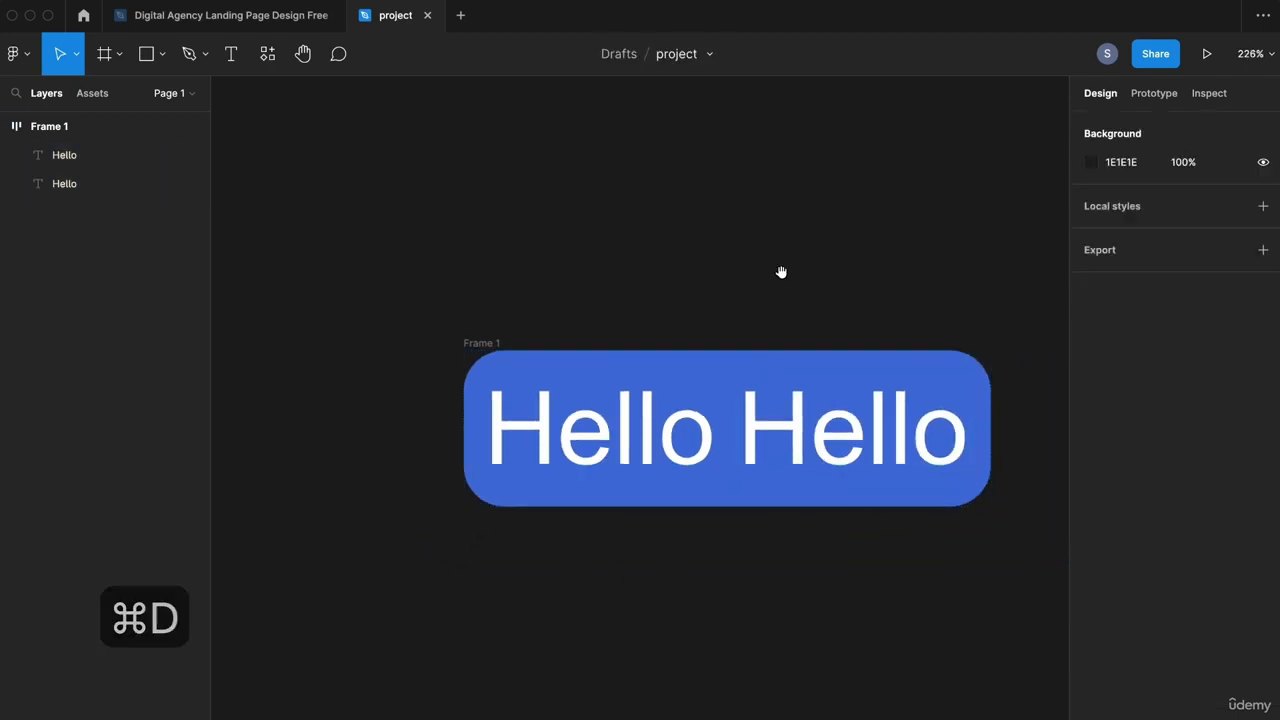
left_click_drag(780, 272, 691, 289)
left_click(663, 415)
key("Return")
key("super+Right")
type("2")
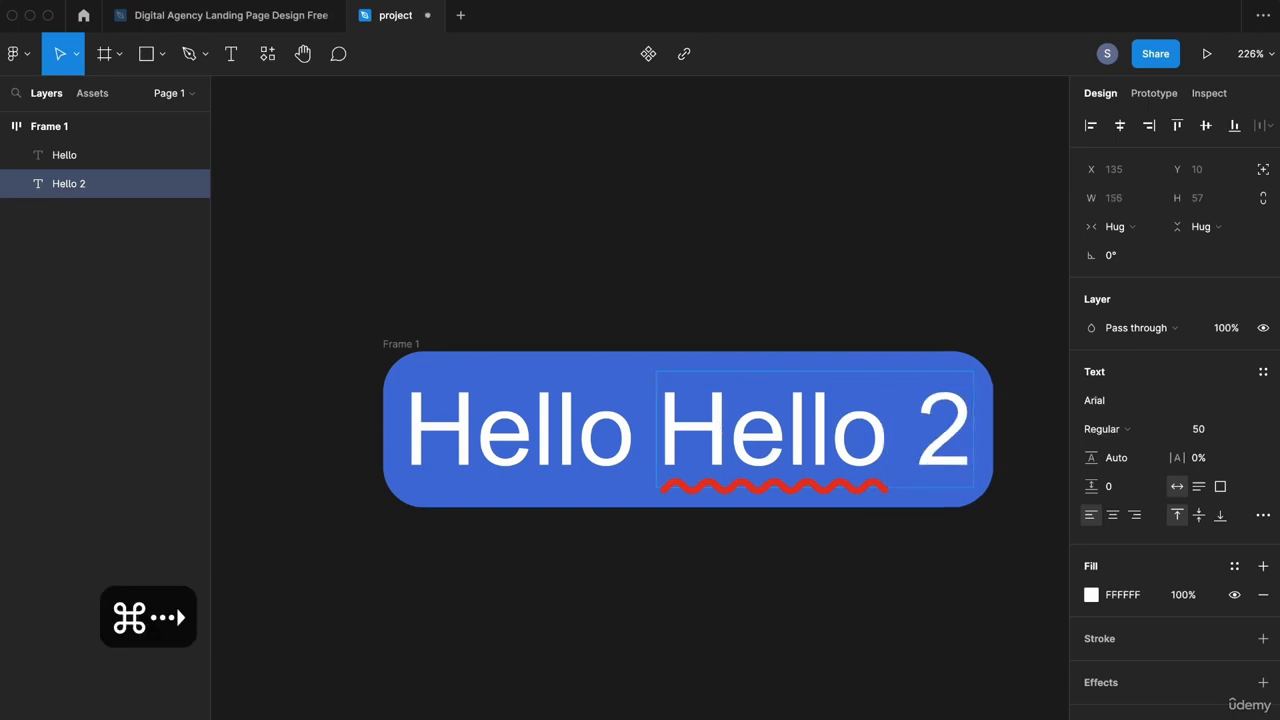
Step: Set Frame 1's auto layout to vertical and widen the gap between texts
left_click(415, 348)
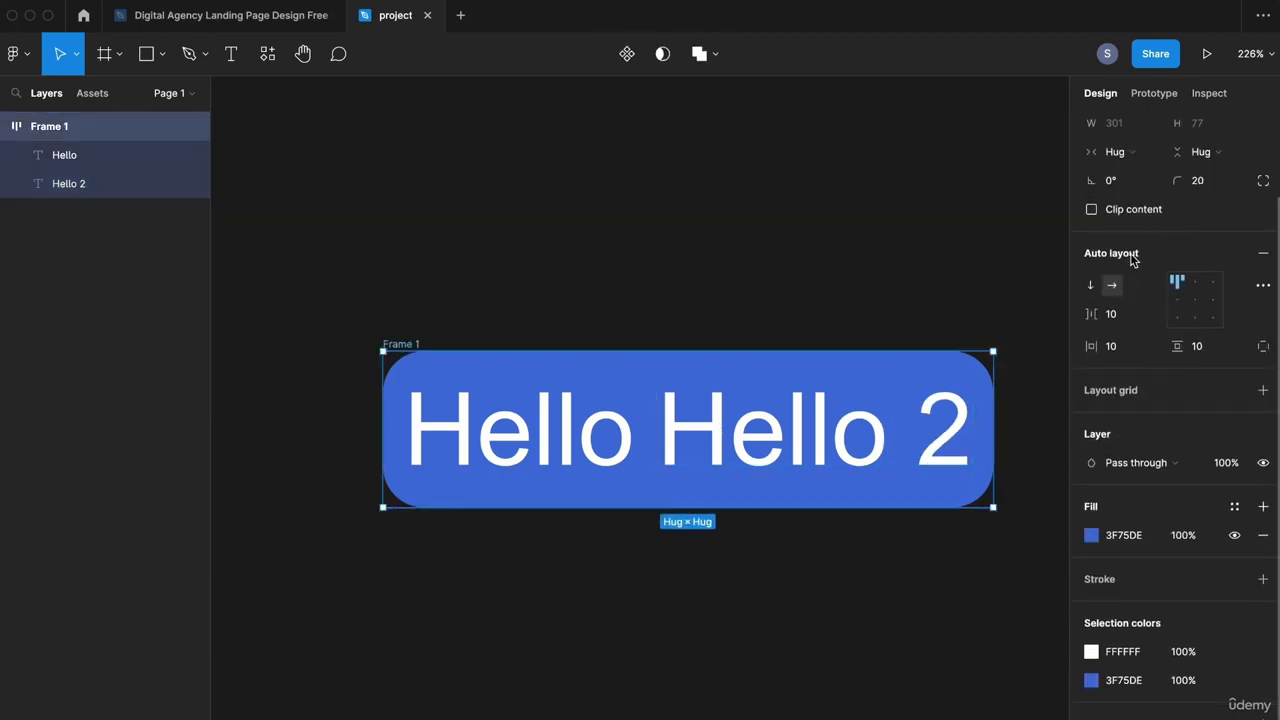
scroll(1133, 259, "up", 1)
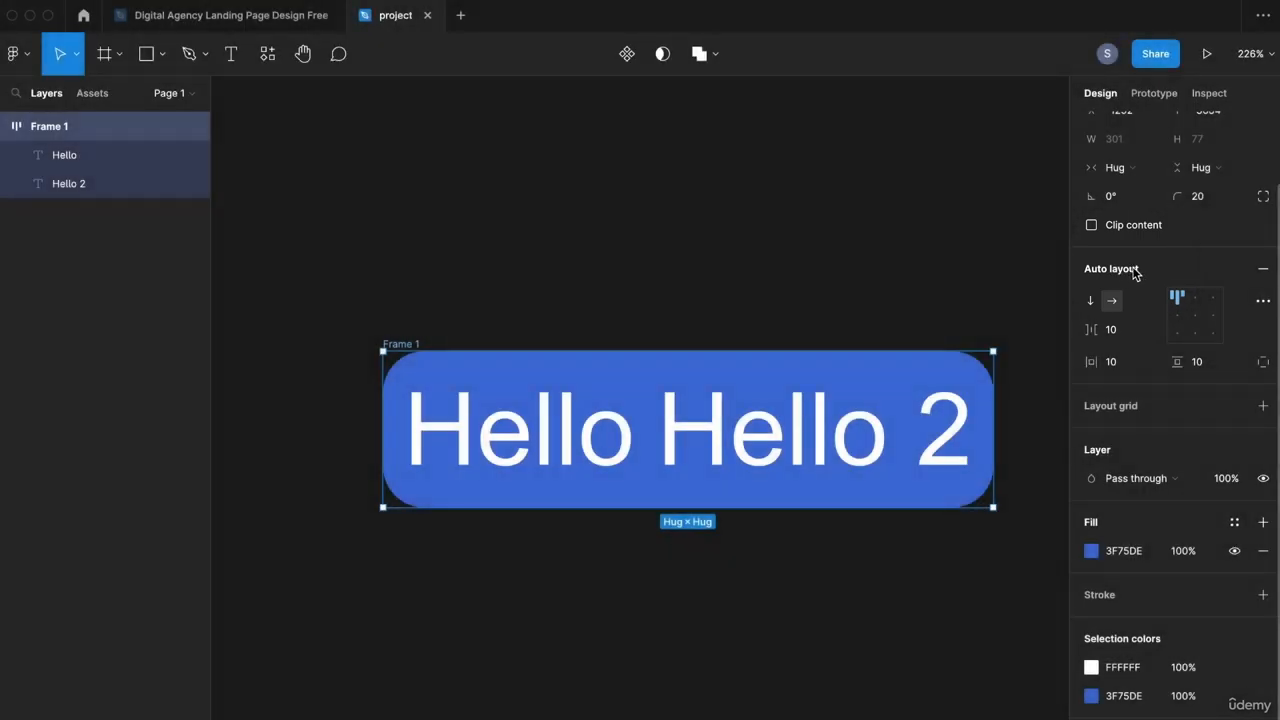
left_click(1090, 302)
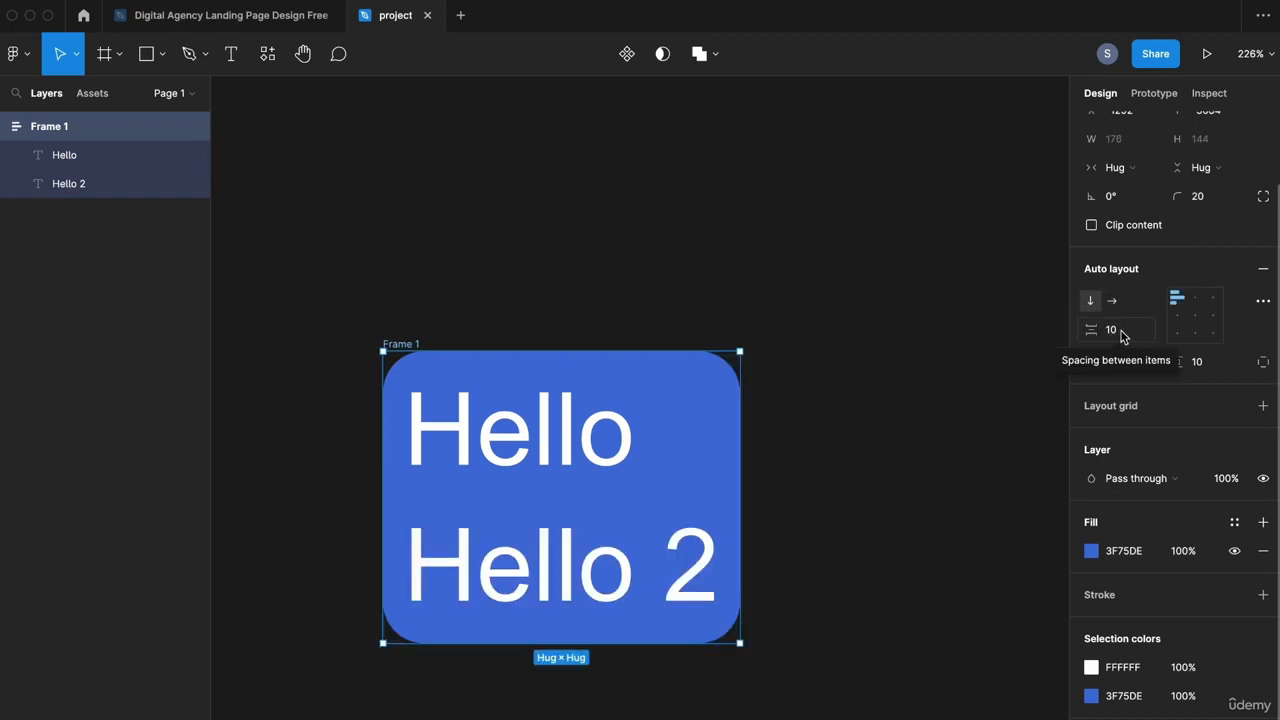
left_click(1122, 337)
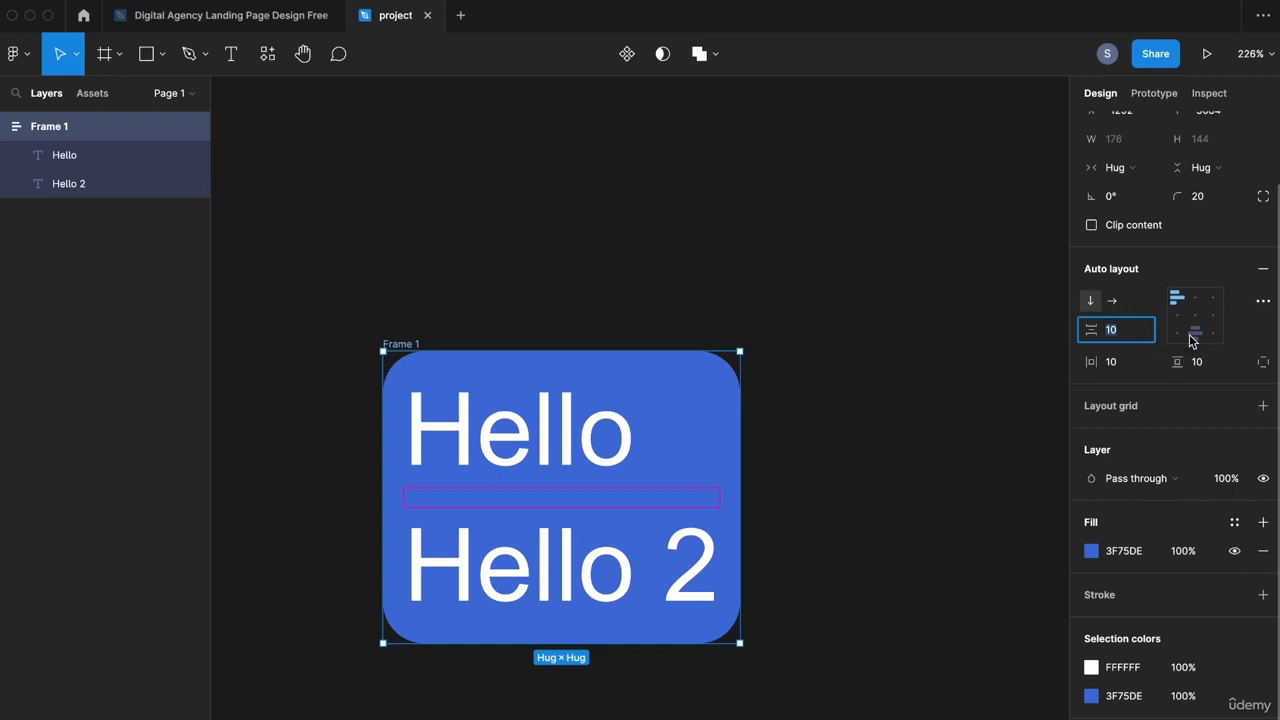
key("shift+Up")
key("shift+Up")
key("shift+Up")
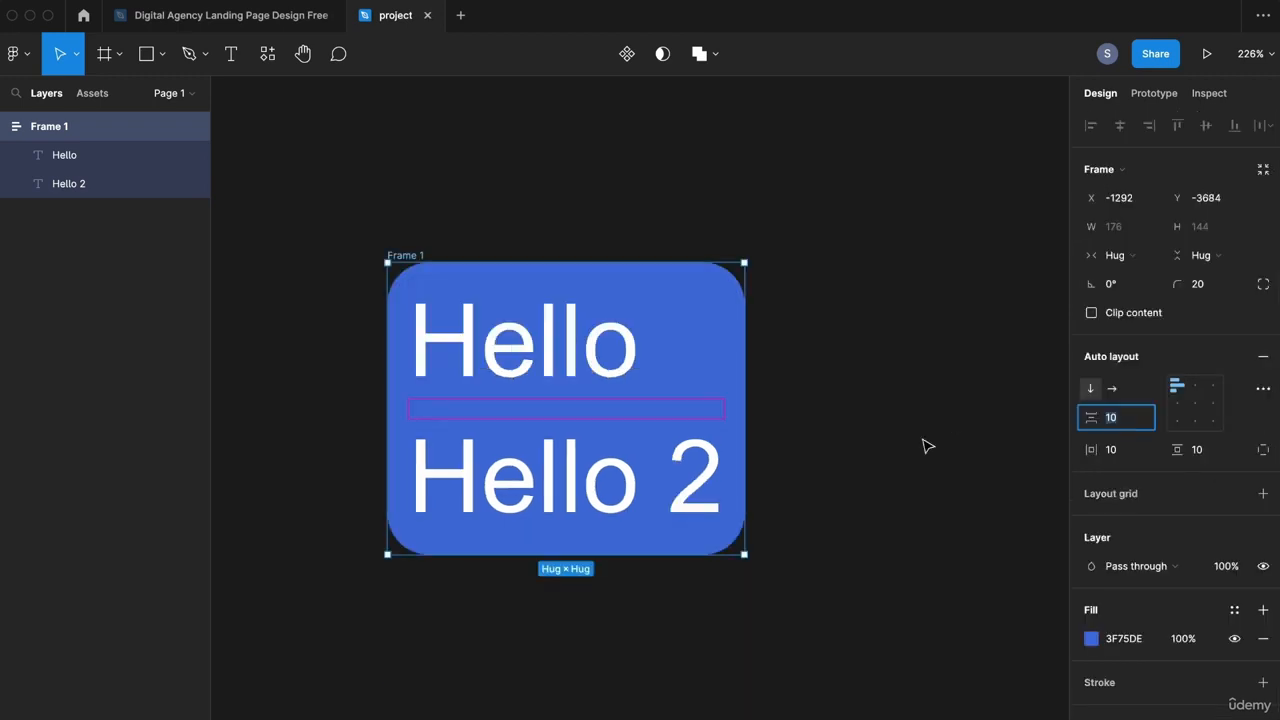
scroll(857, 480, "down", 5)
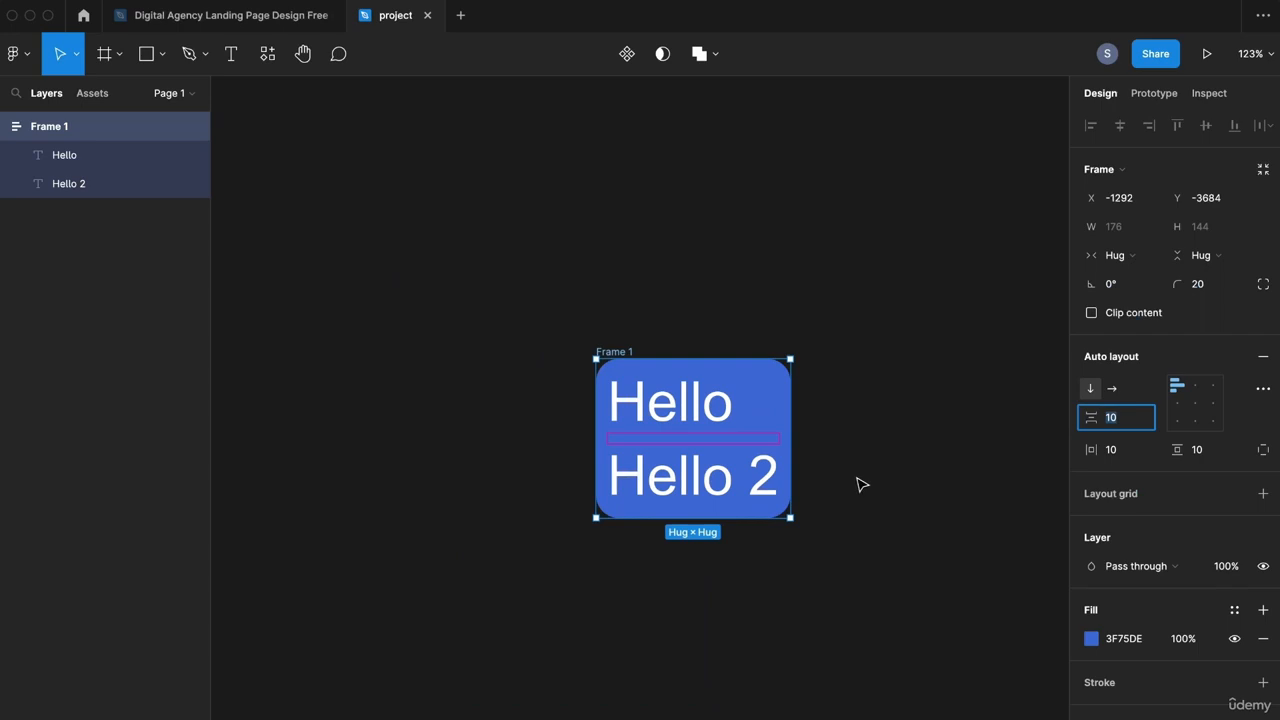
left_click(857, 485)
Step: Duplicate Hello 2 and change the copy to 'Hello 3'
scroll(800, 470, "right", 3)
left_click(566, 458)
key("super+d")
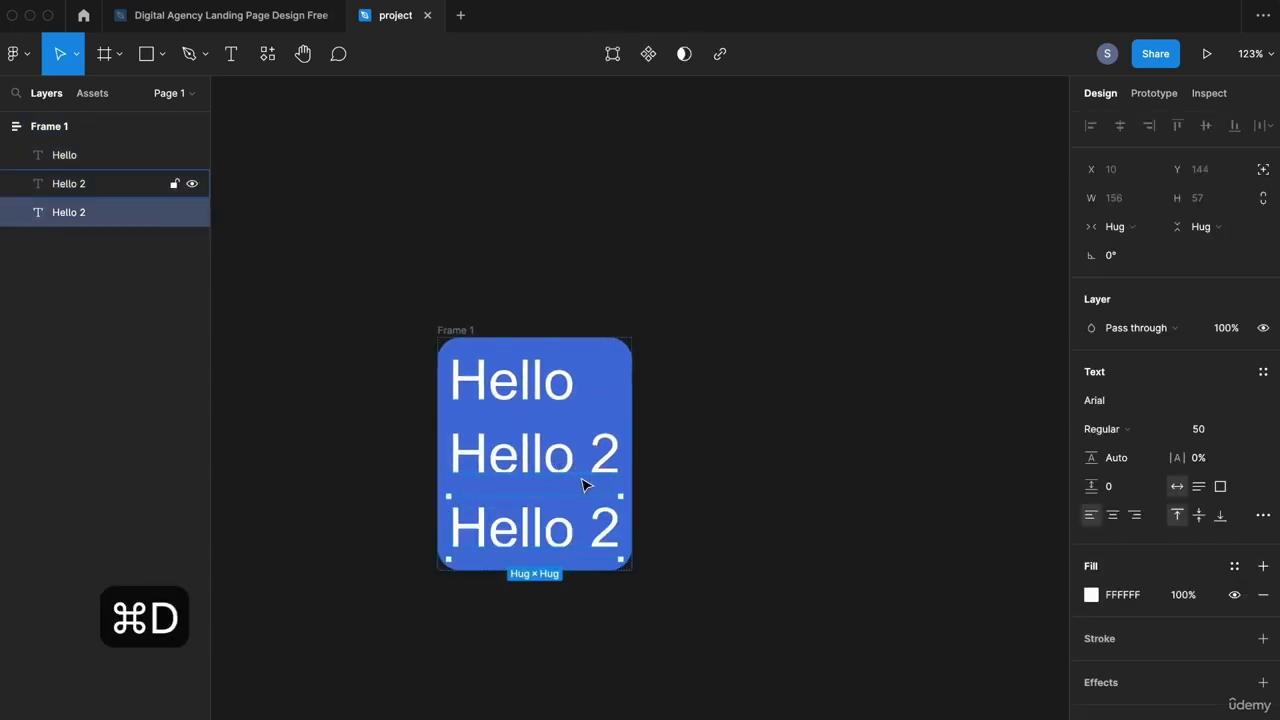
double_click(604, 528)
type("3")
key("Escape")
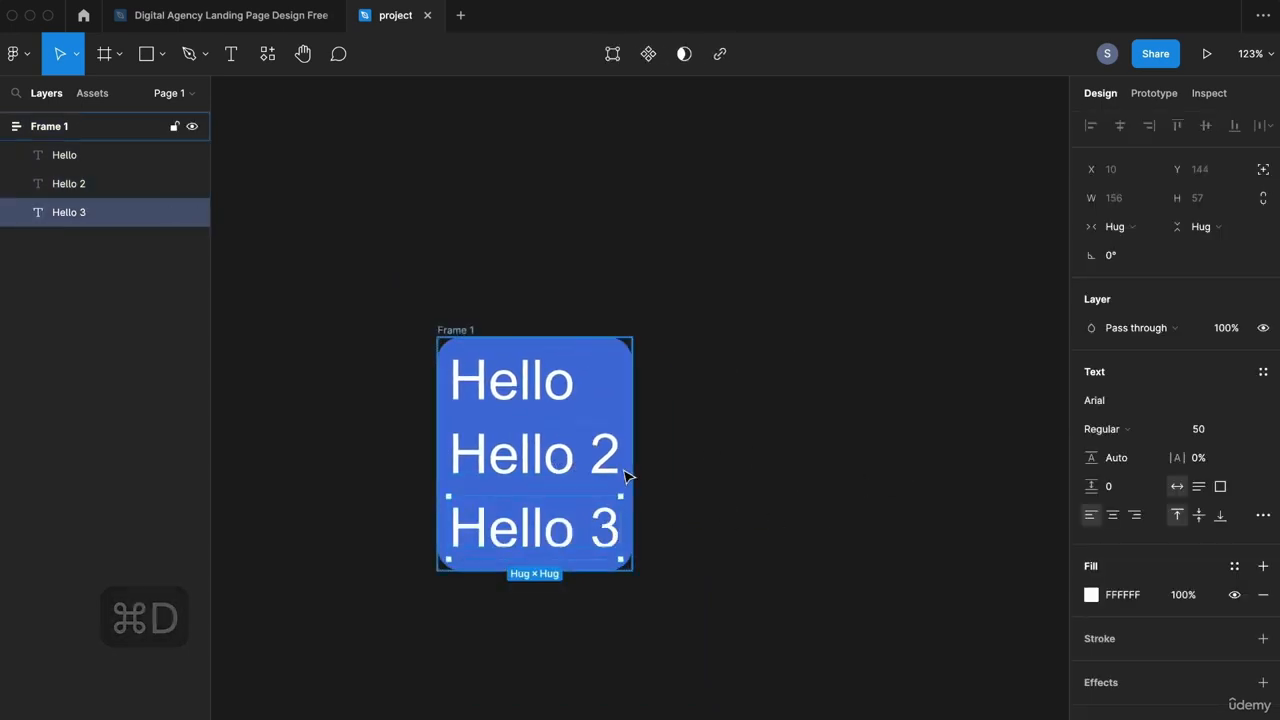
Step: Set Frame 1's spacing between items to 30
left_click(465, 334)
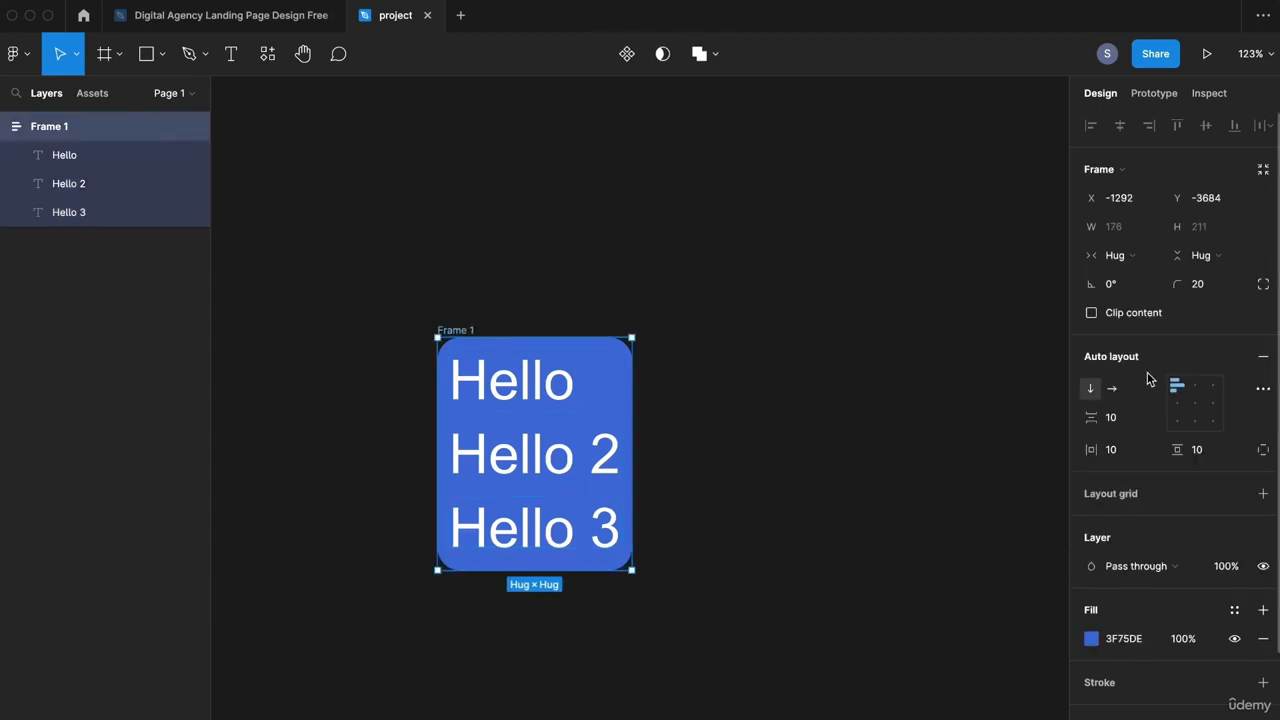
left_click(1123, 418)
type("30")
key("Return")
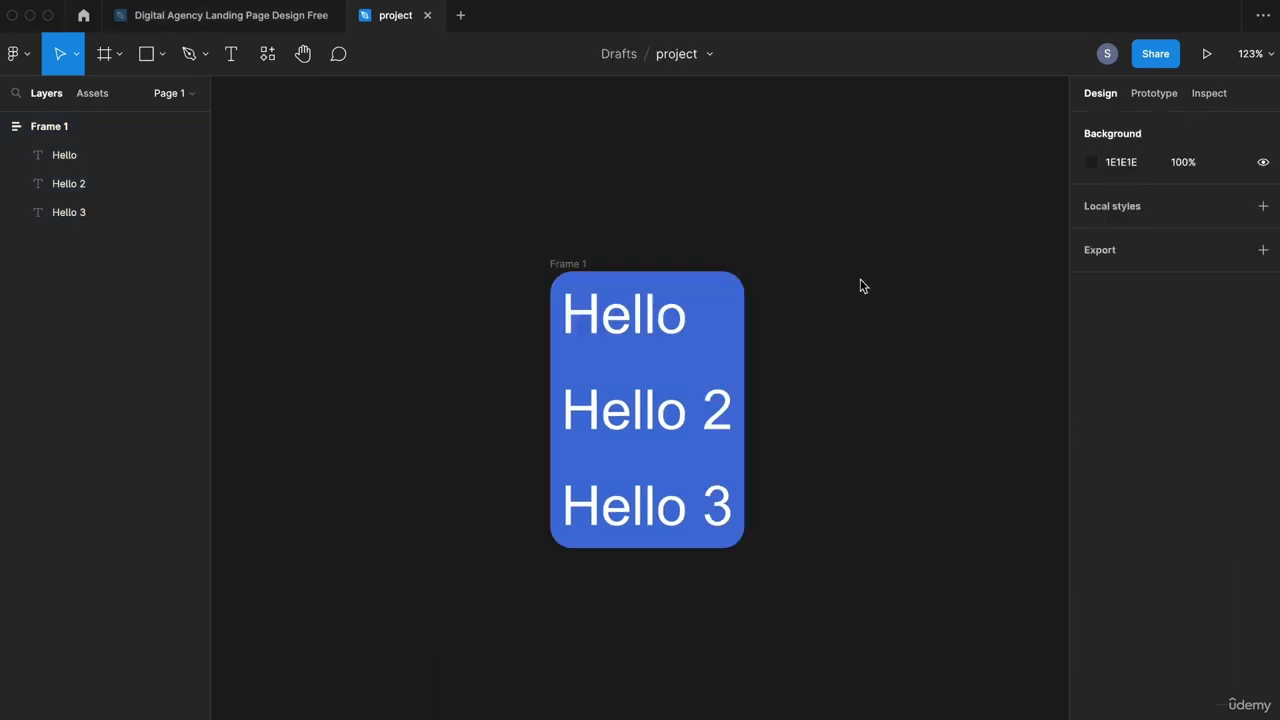
Step: Drag Frame 1's right edge and bottom-right corner out to a fixed 430×340
left_click(545, 268)
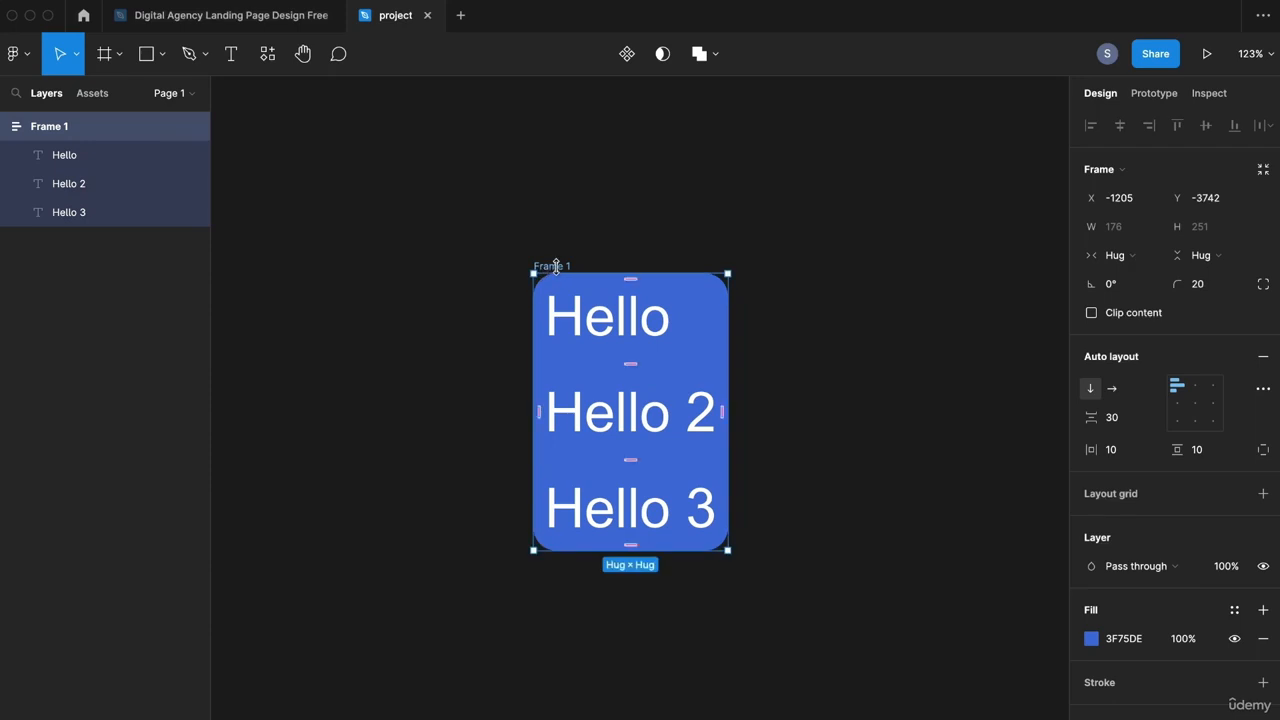
left_click_drag(728, 359, 871, 360)
left_click_drag(871, 549, 1007, 649)
left_click_drag(919, 578, 786, 552)
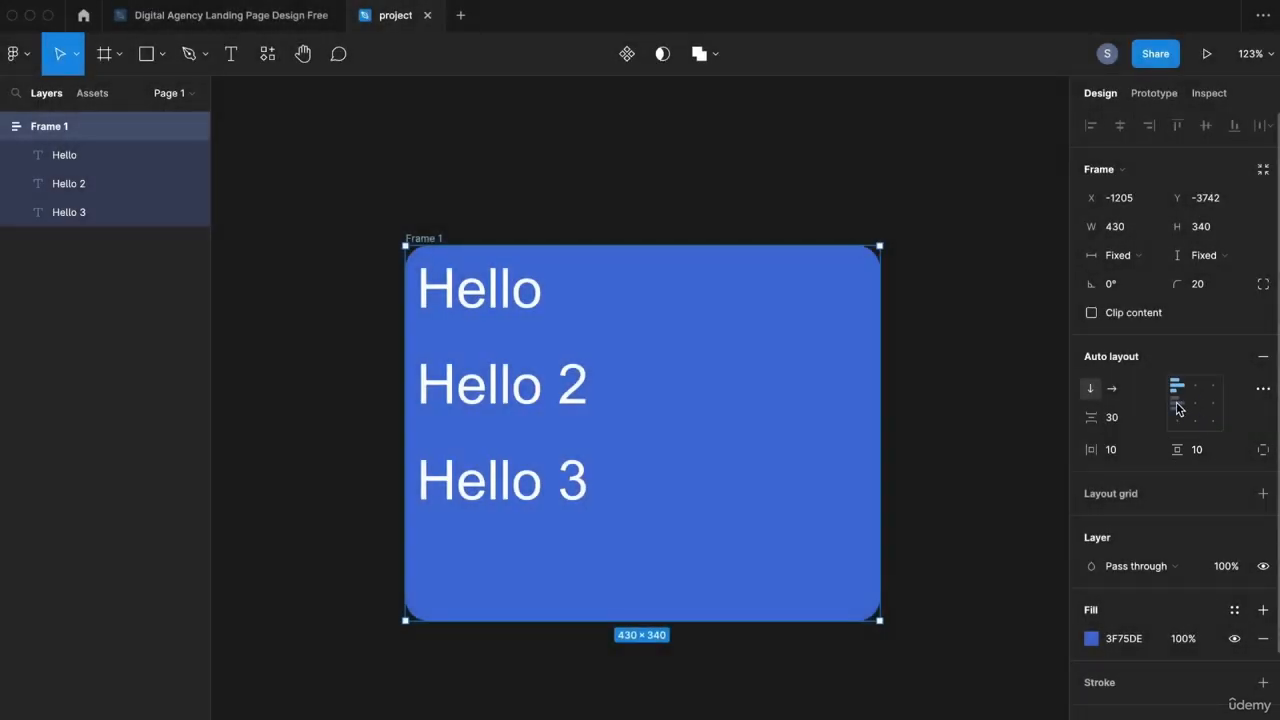
Step: Try left-centre, centre, right-centre and top-right alignment, then settle on top-centre
left_click(1177, 406)
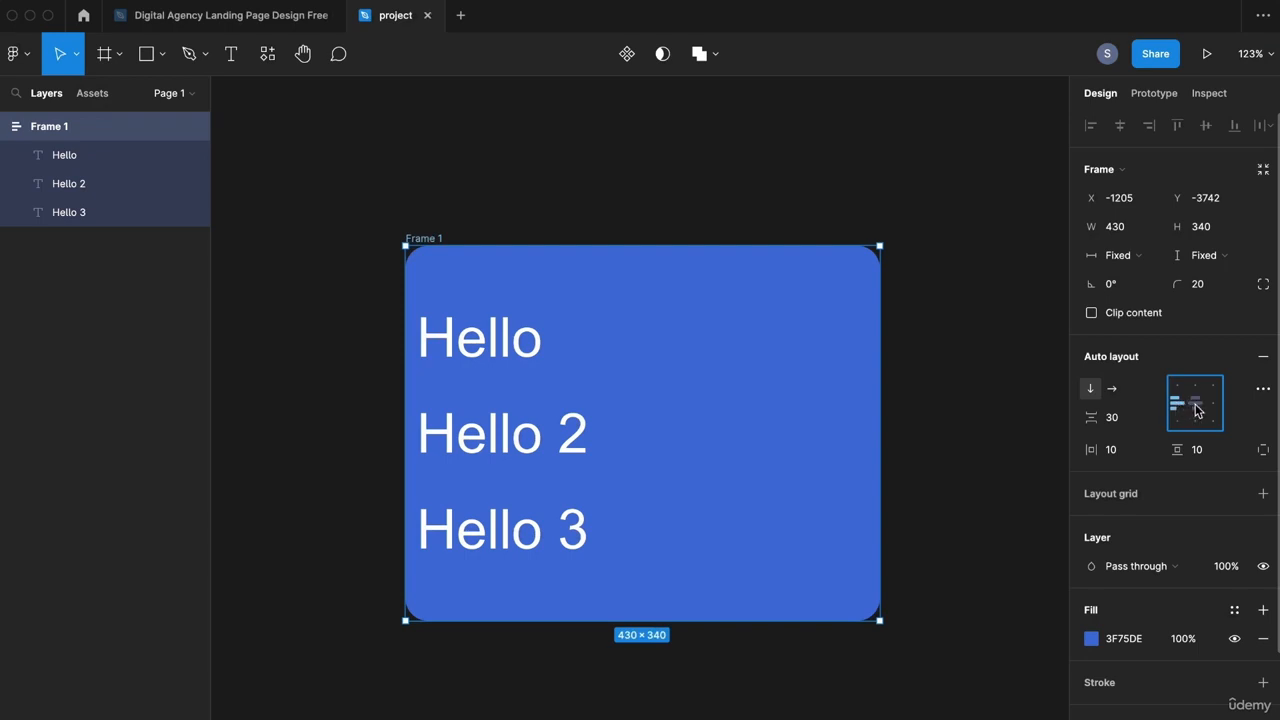
left_click(1196, 407)
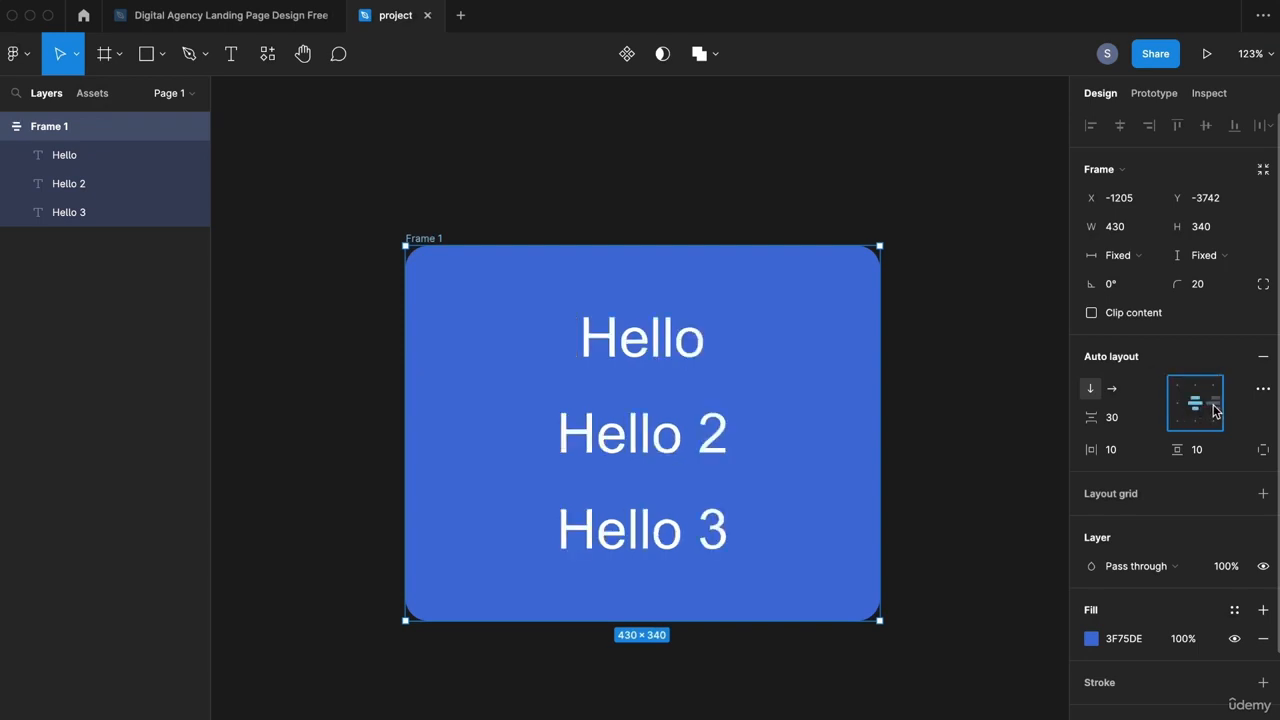
left_click(1215, 408)
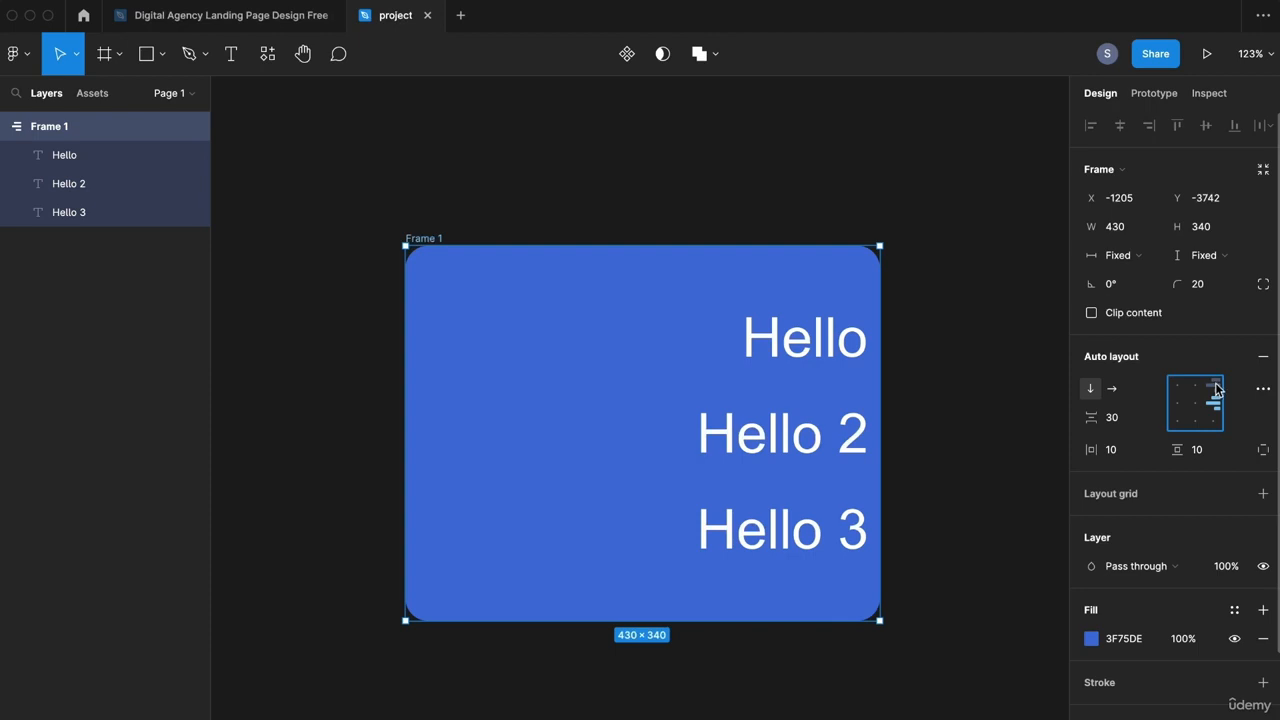
left_click(1216, 389)
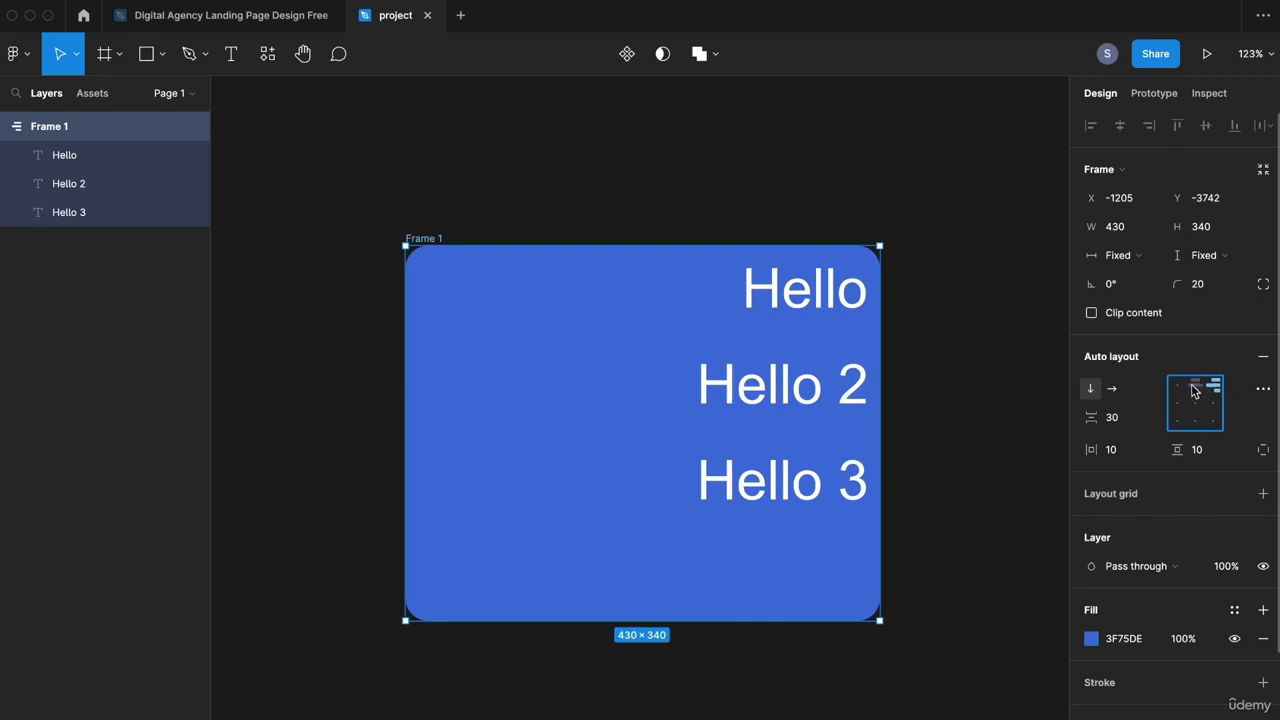
left_click(1194, 389)
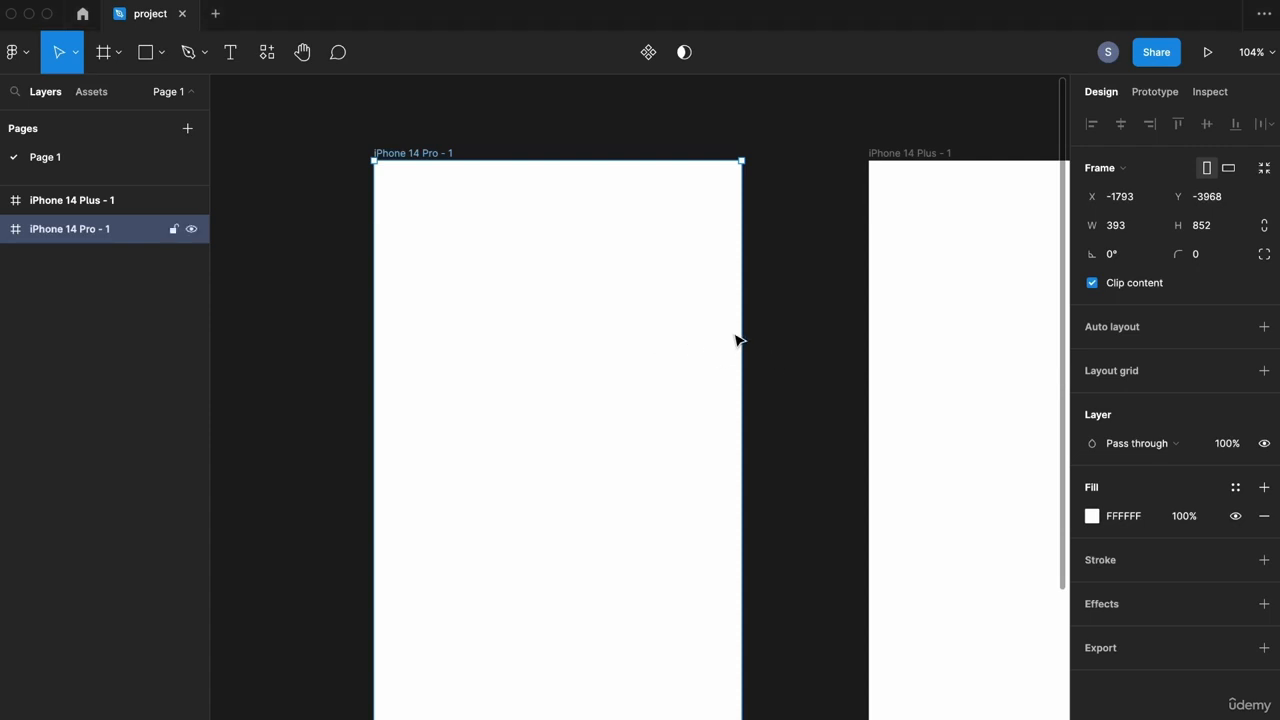
Step: Add a 10 px red layout grid to iPhone 14 Pro - 1 and open its settings
left_click(771, 113)
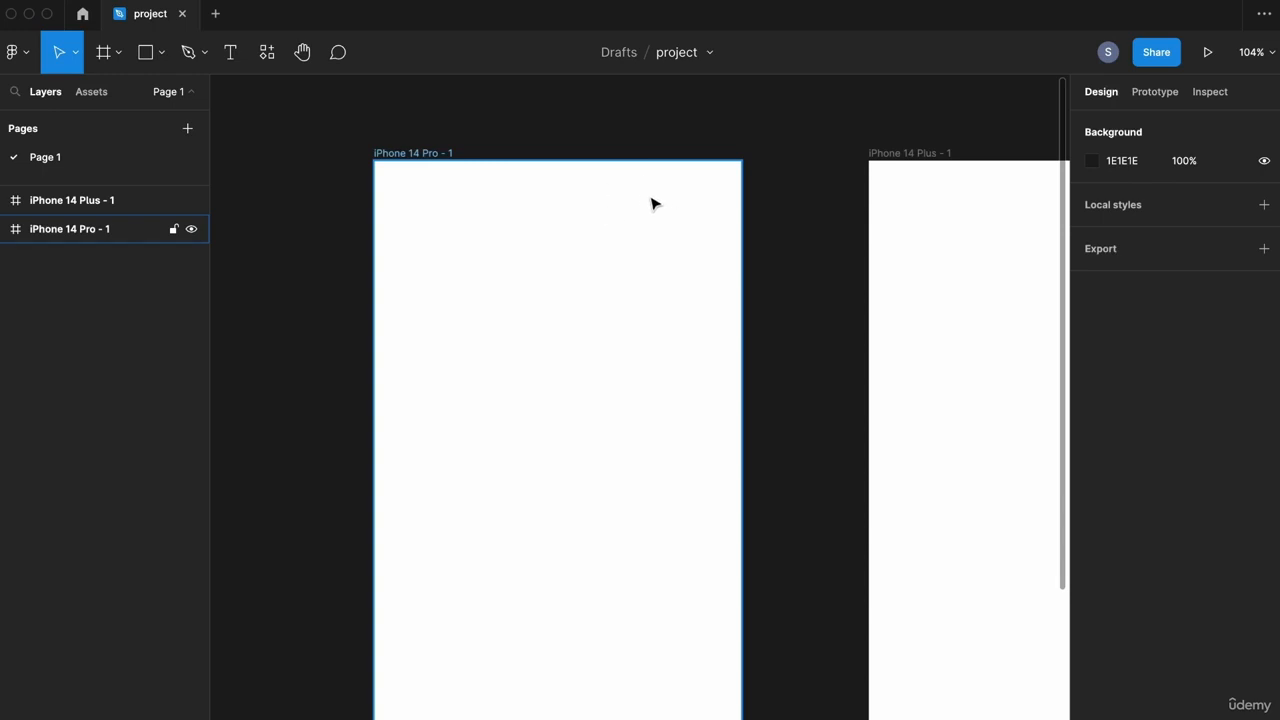
left_click(516, 233)
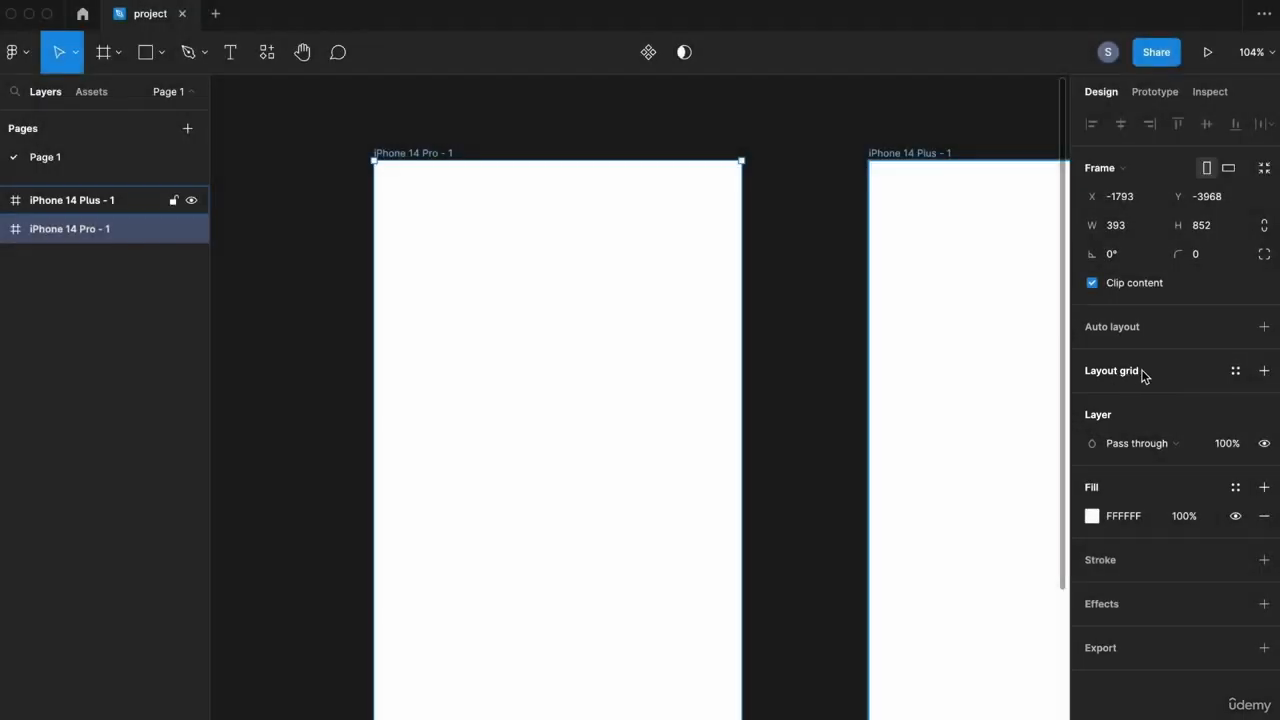
left_click(1155, 372)
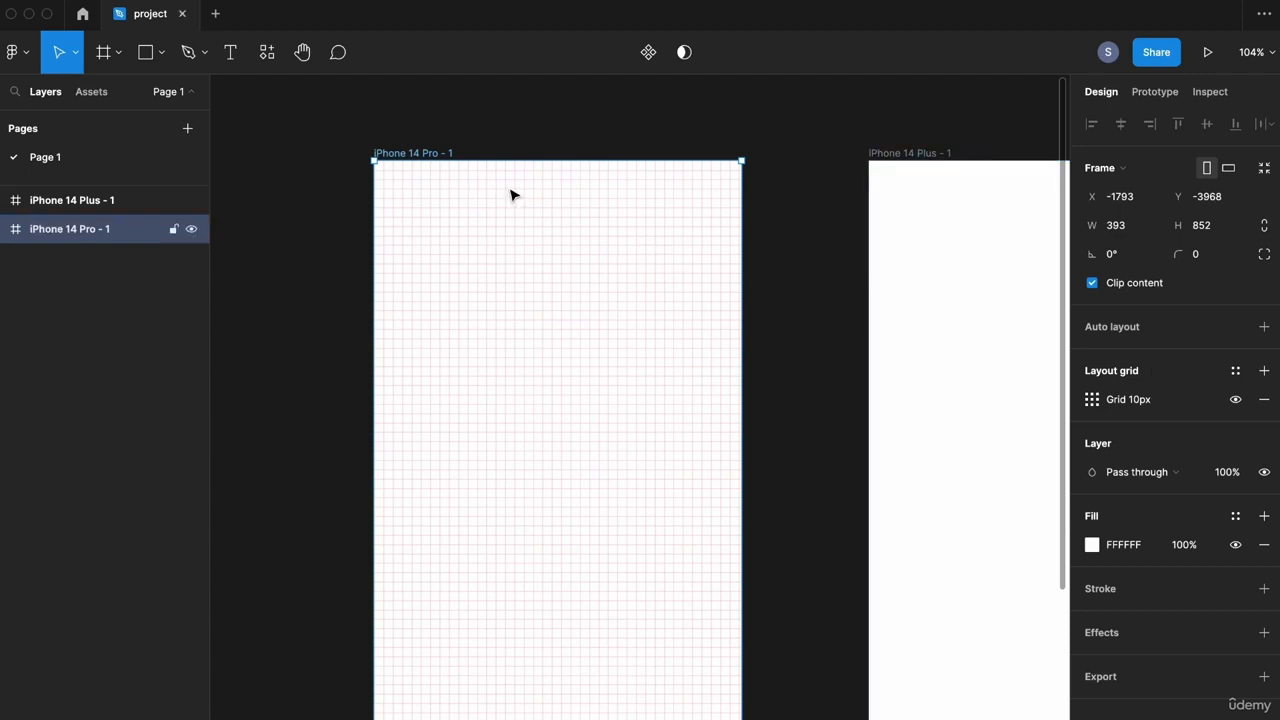
scroll(510, 195, "up", 5)
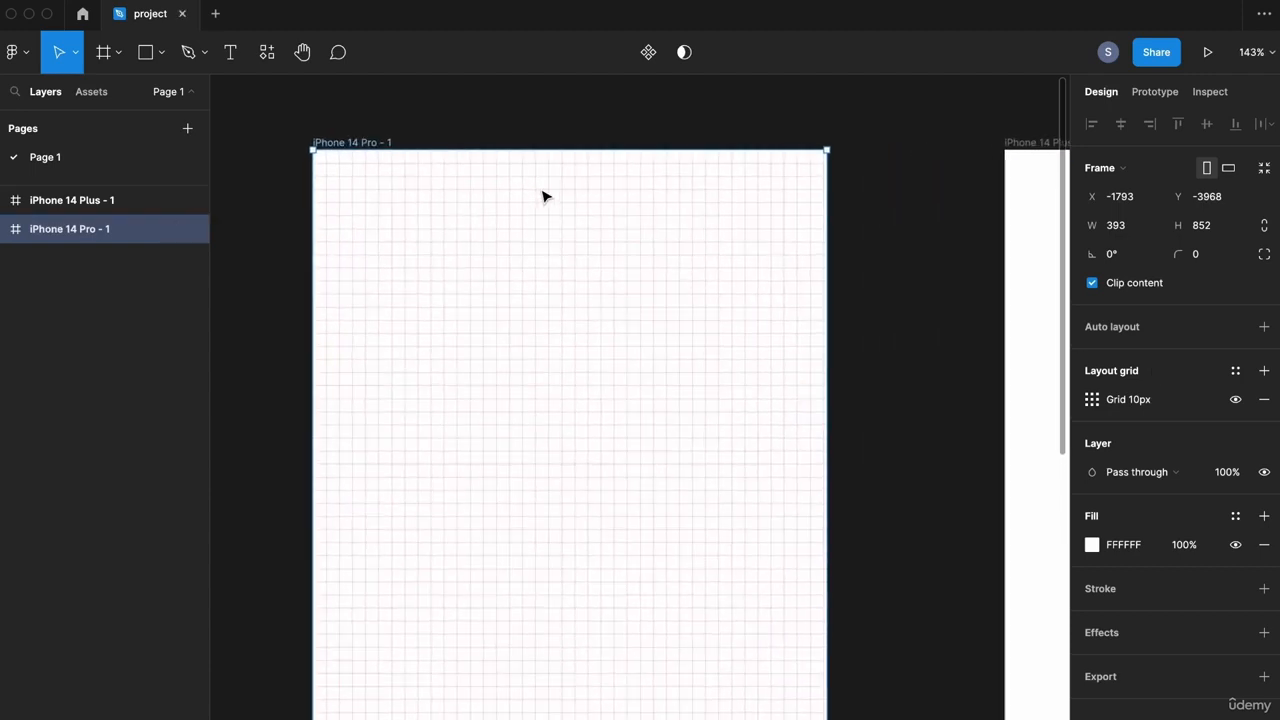
scroll(543, 197, "up", 2)
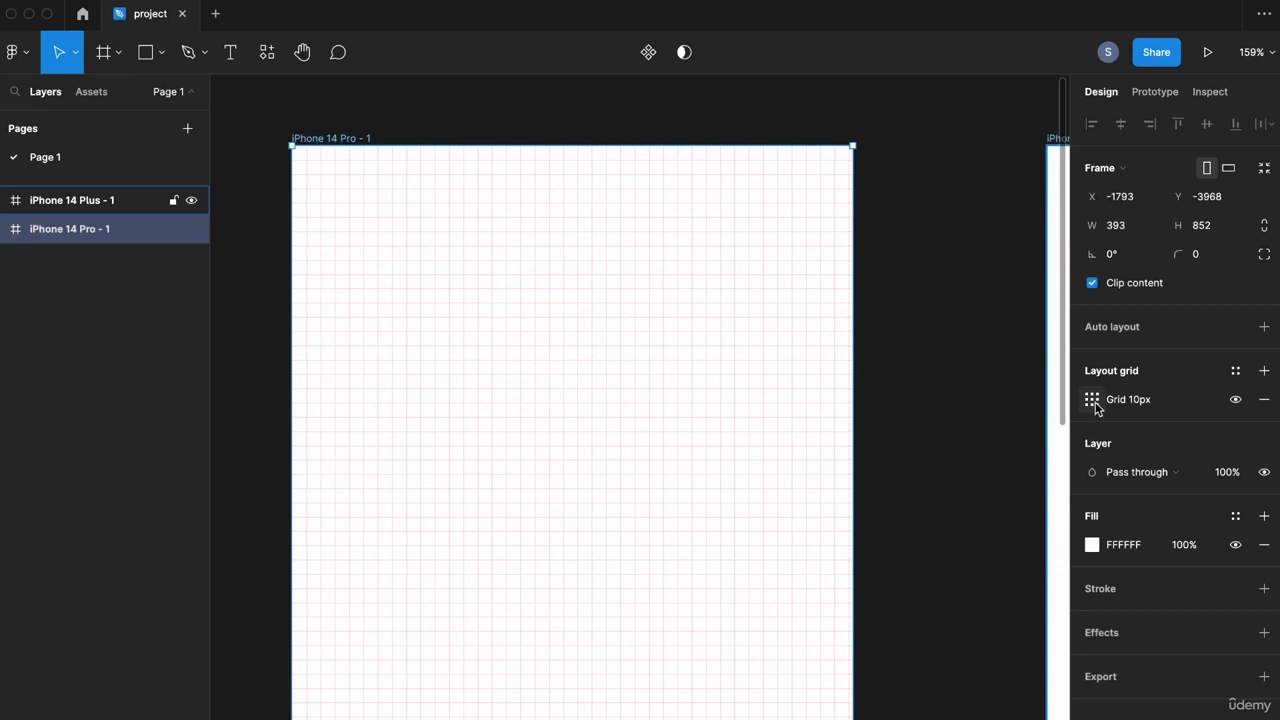
left_click(1093, 402)
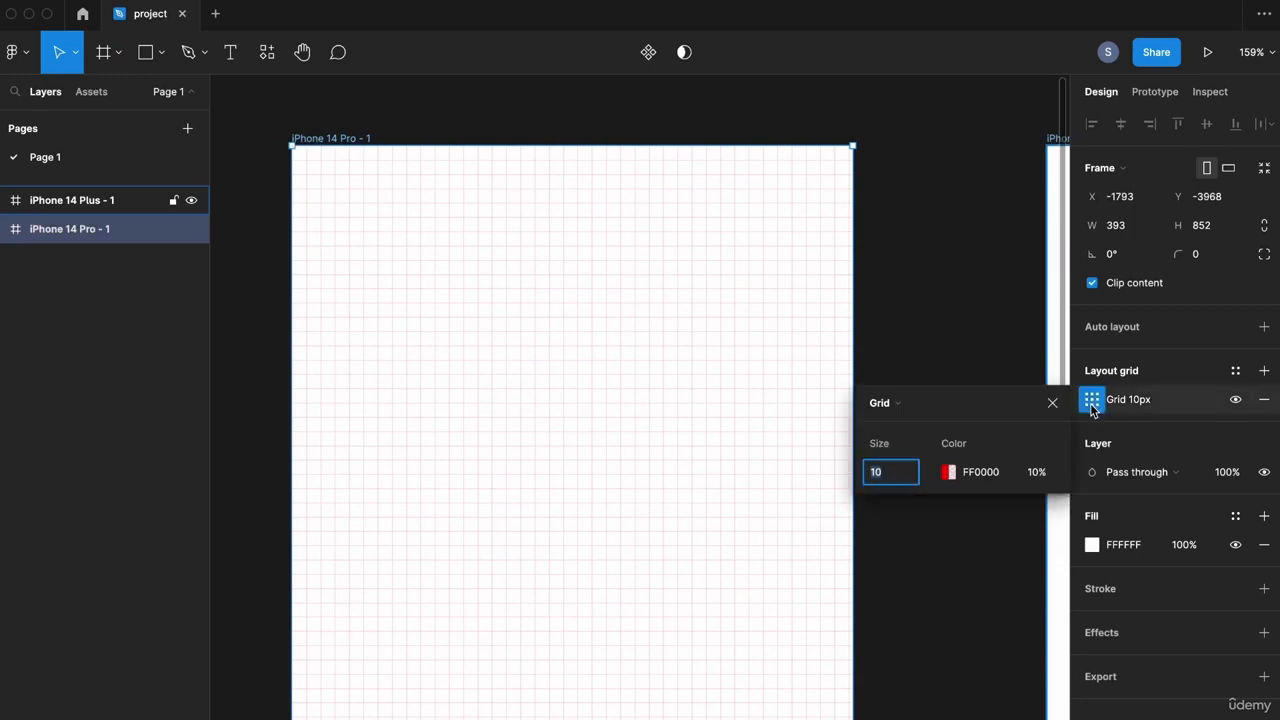
Step: Change the layout grid to 12 columns and lower its FF0000 colour to 5% opacity
left_click(907, 410)
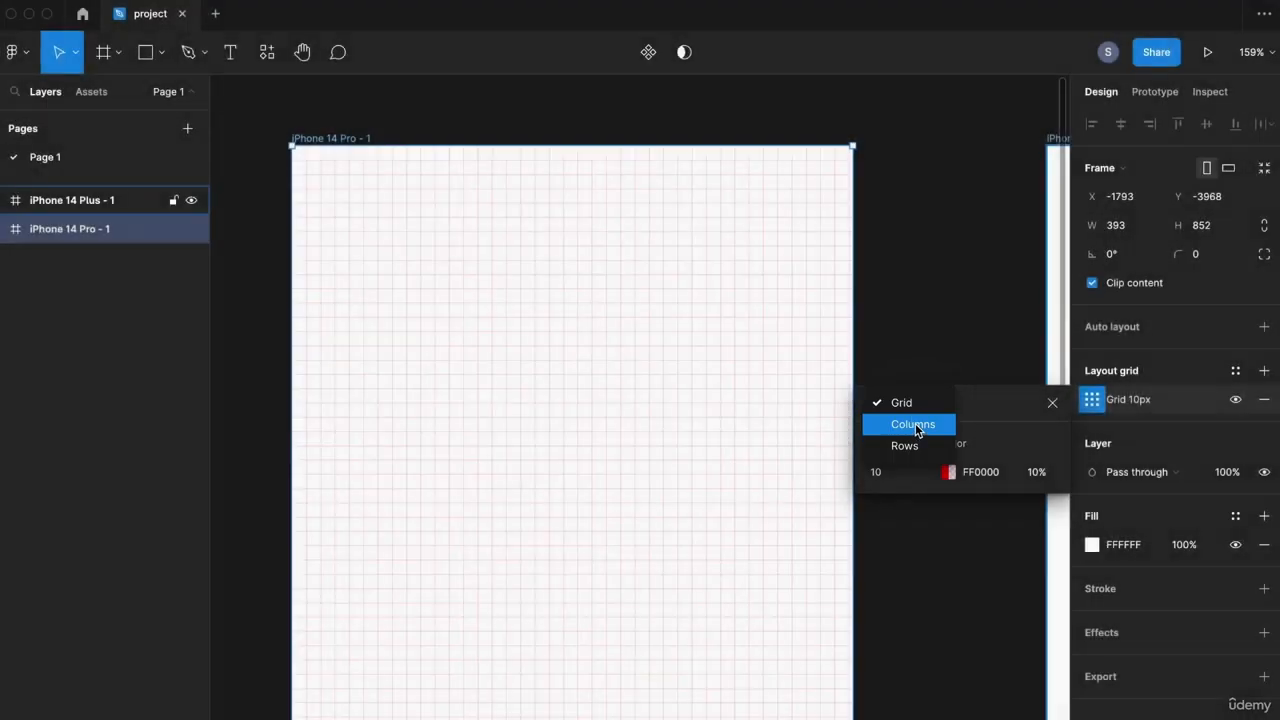
left_click(915, 423)
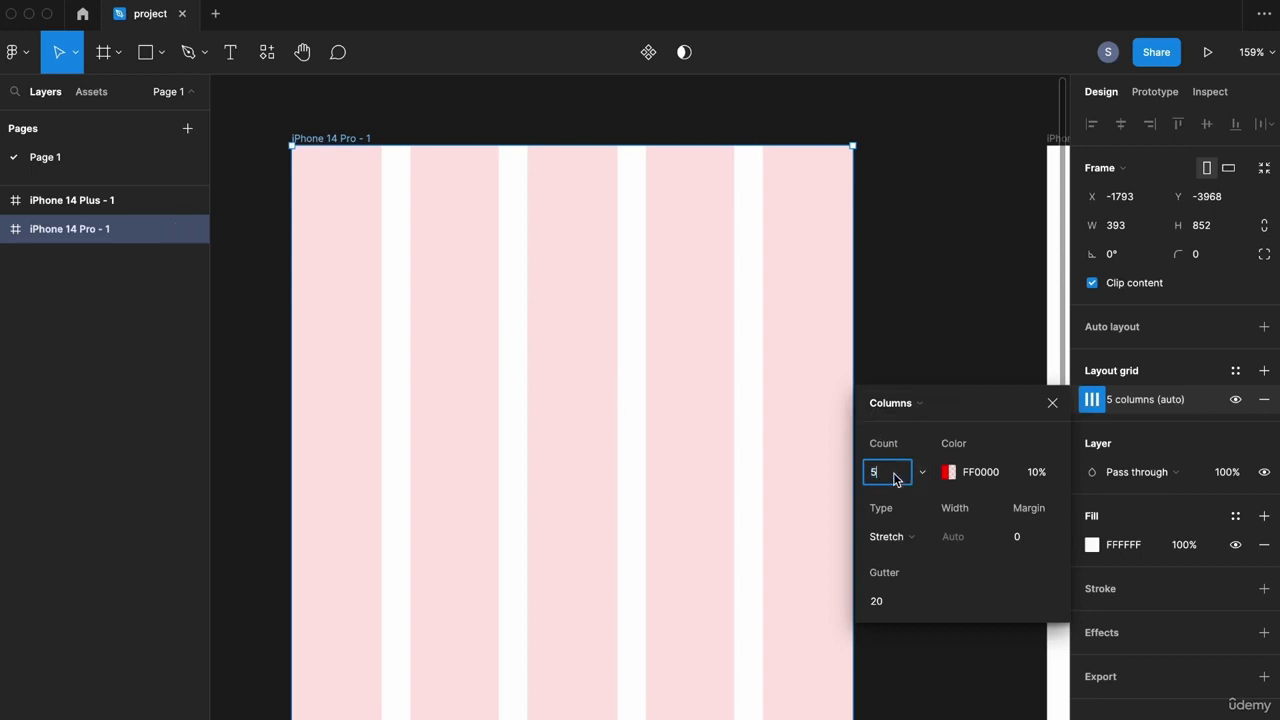
type("12")
key("Return")
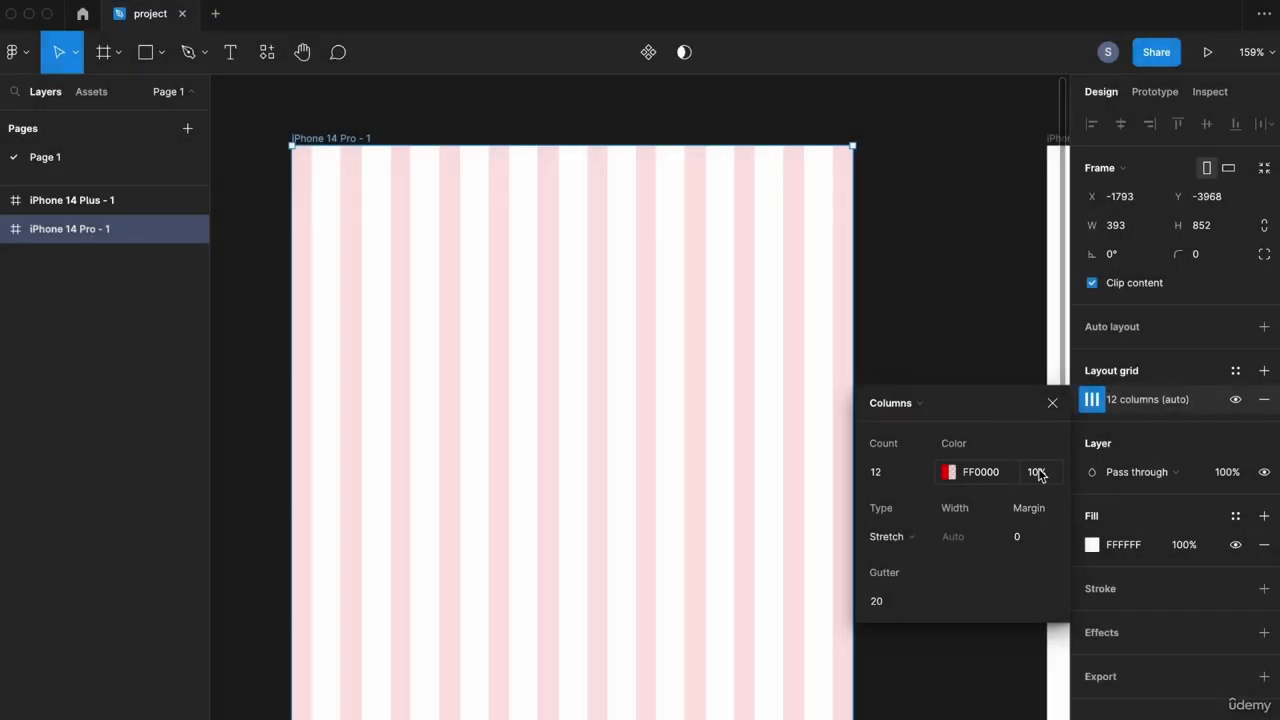
left_click(1045, 477)
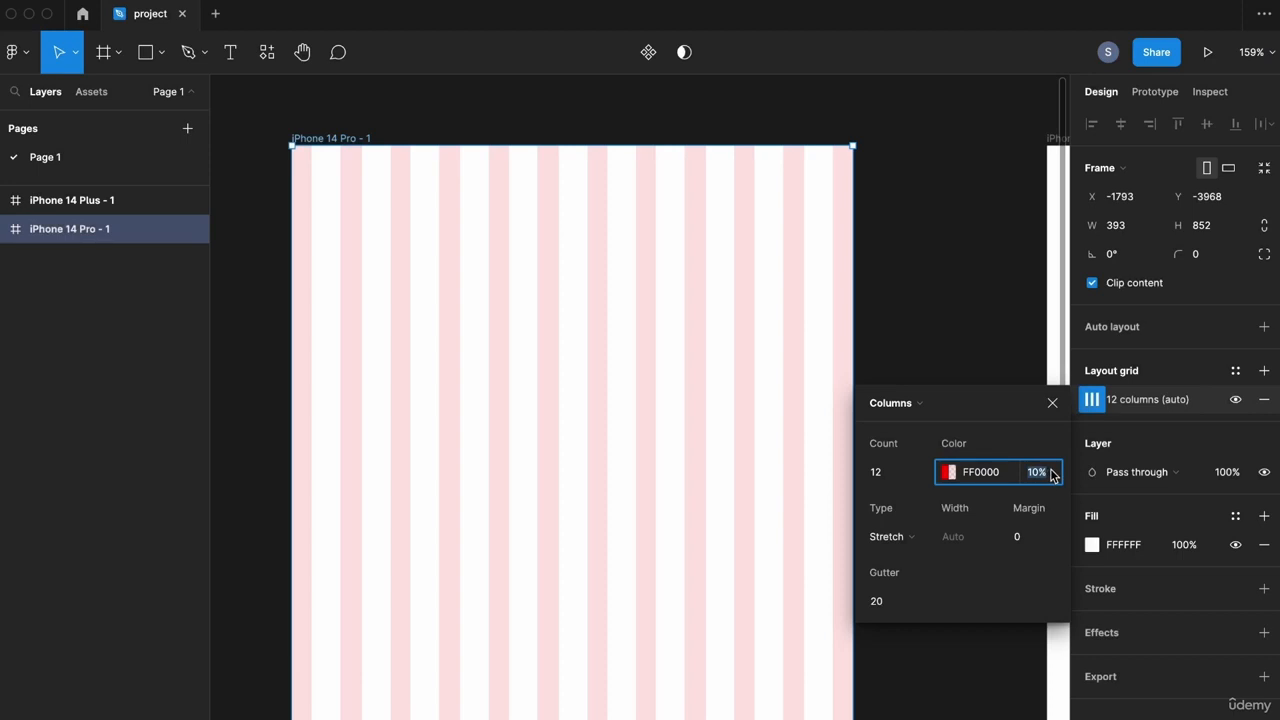
type("5")
key("Return")
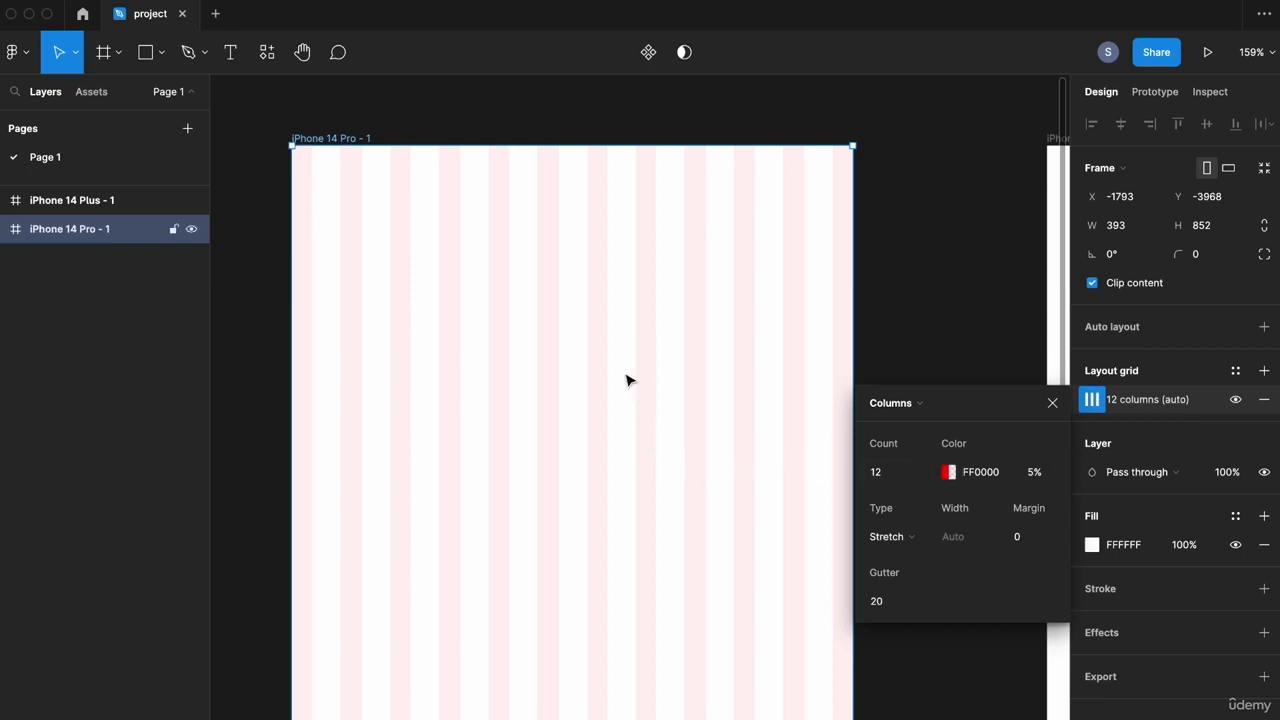
Step: Try Center, Left and Right column types, then set the columns to Stretch
scroll(625, 405, "down", 1)
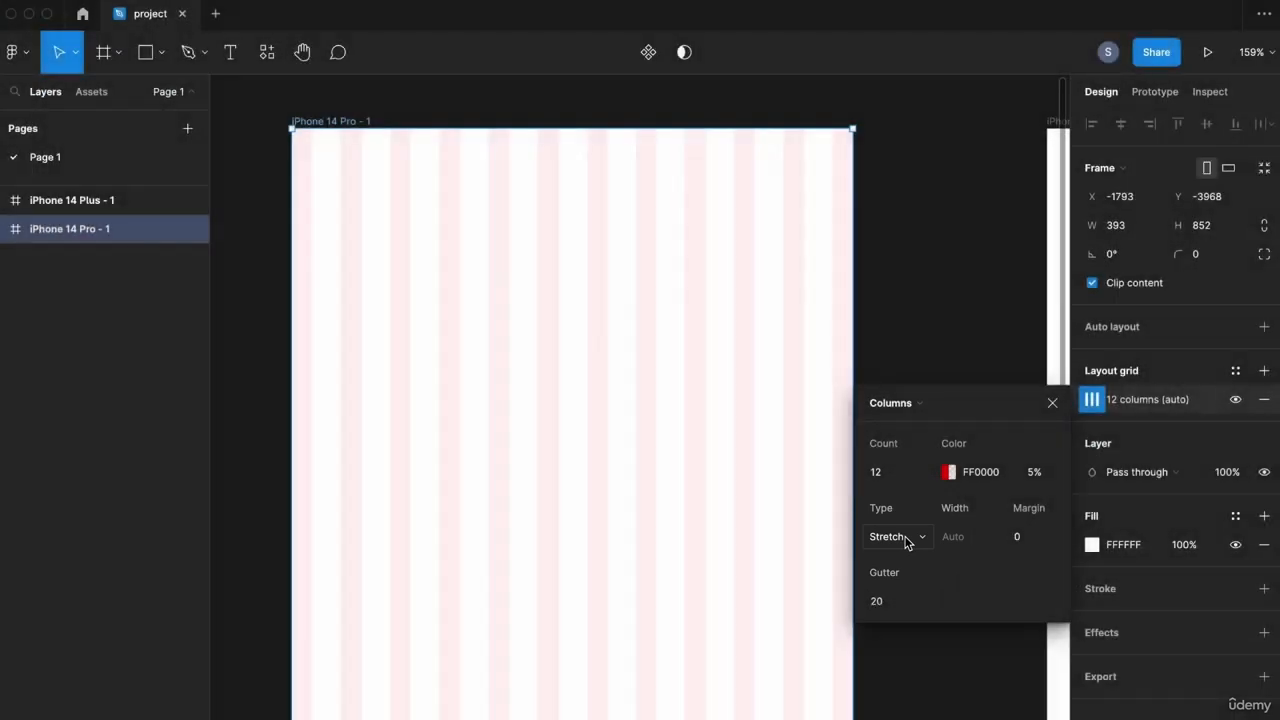
left_click(909, 541)
left_click(903, 515)
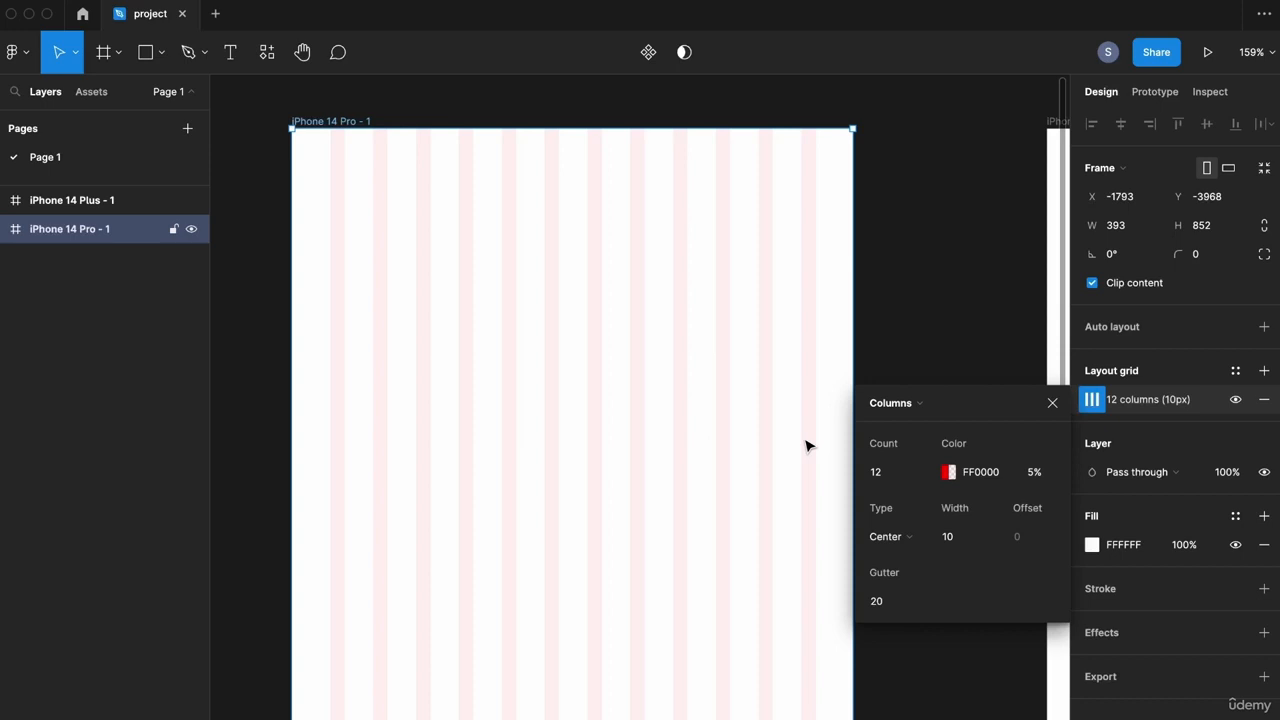
left_click(905, 540)
left_click(903, 494)
left_click(908, 540)
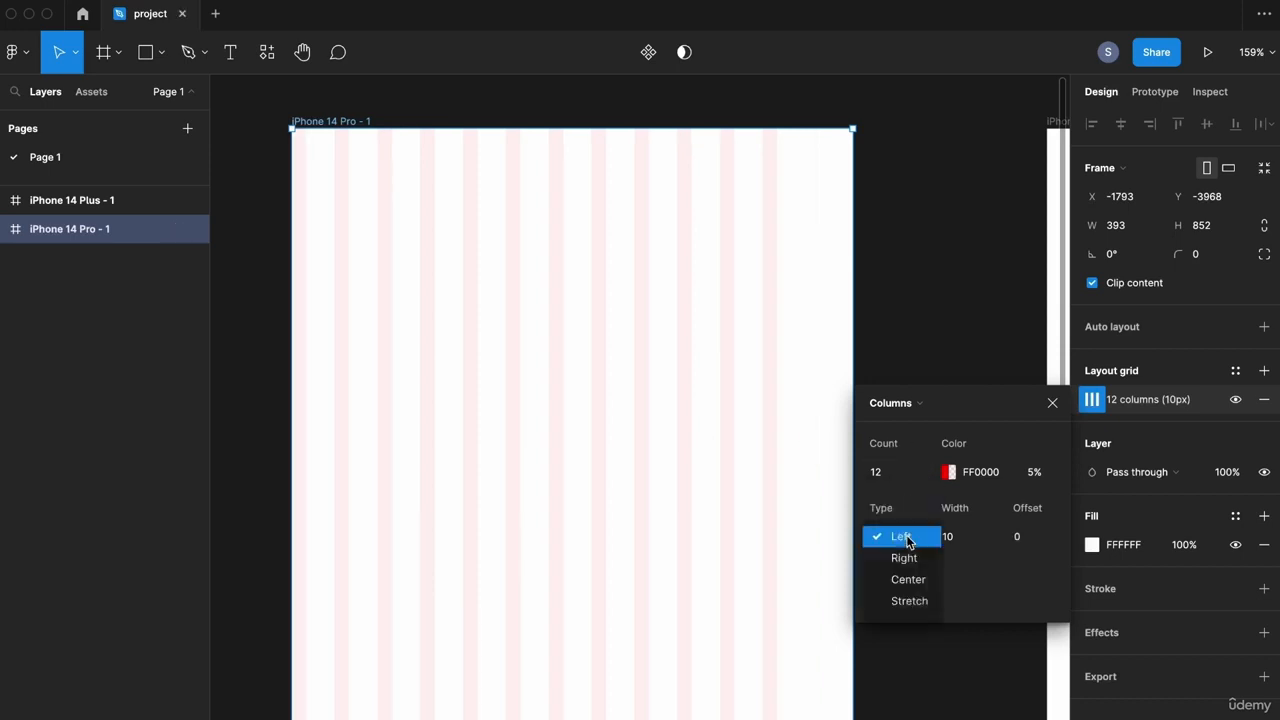
left_click(905, 558)
left_click(903, 540)
left_click(908, 577)
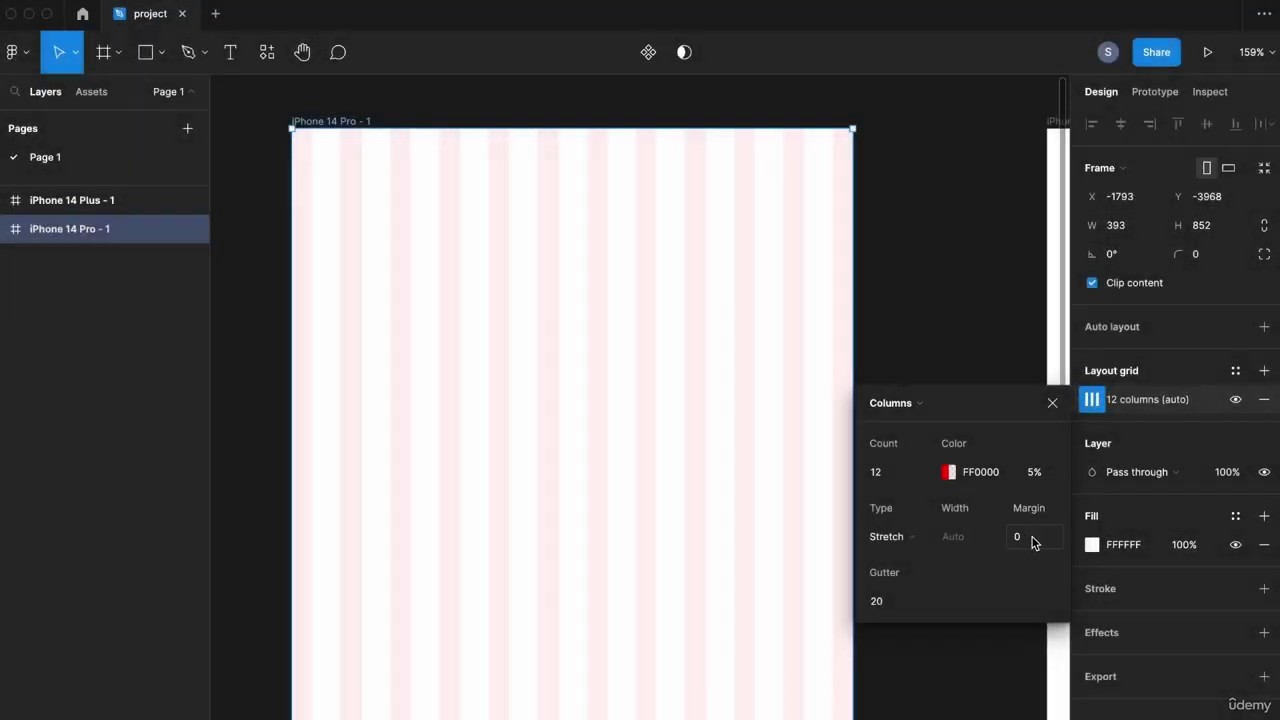
Step: Set the column grid margin to 20, then to 40
left_click(1033, 540)
type("20")
key("Return")
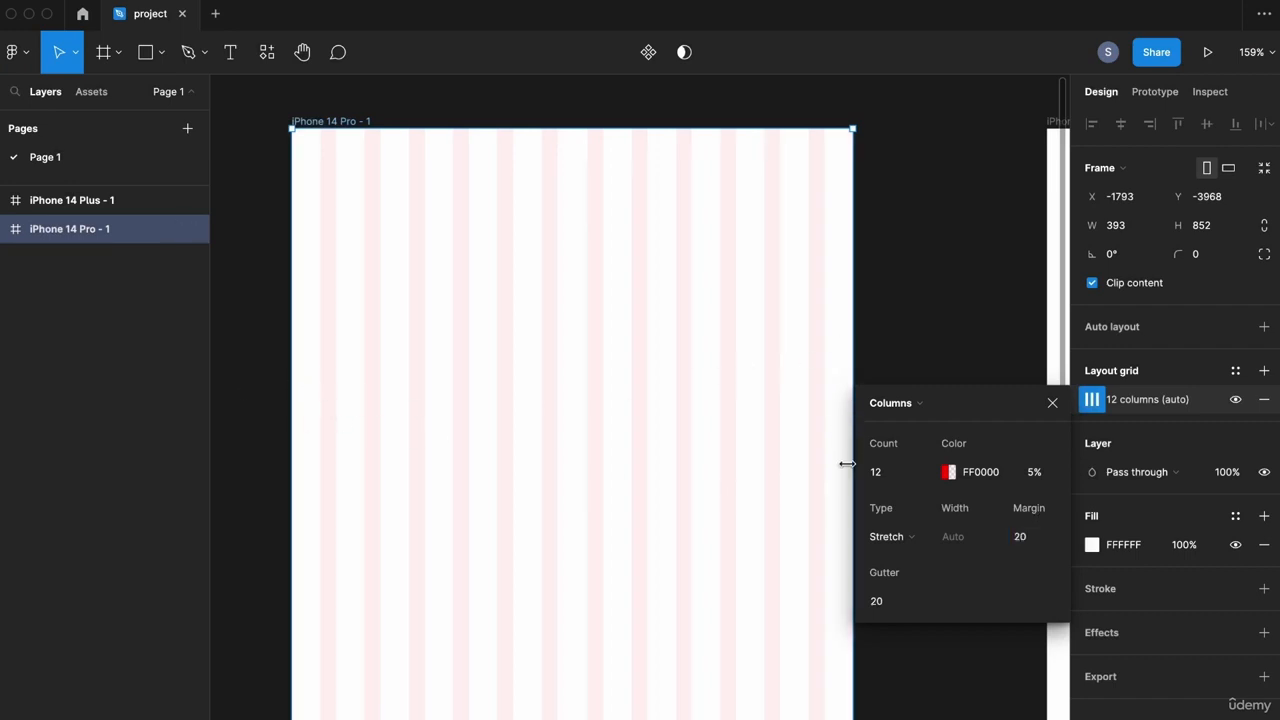
left_click(1047, 543)
key("Return")
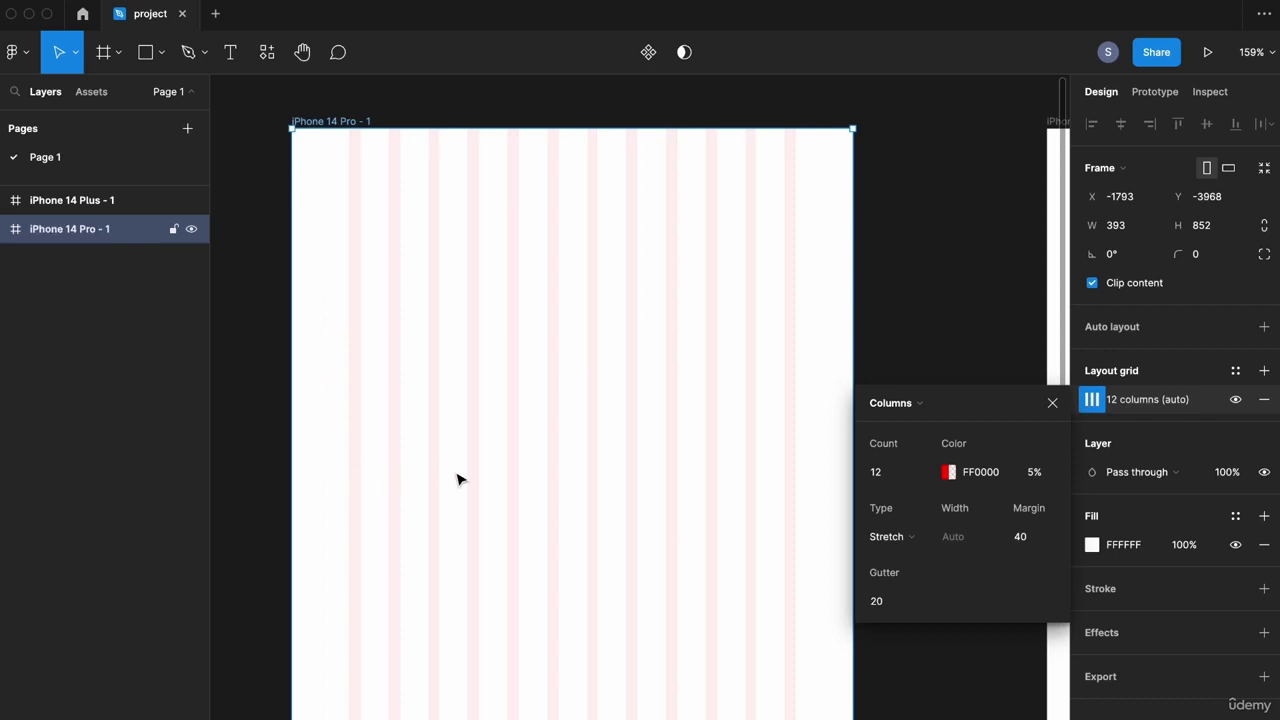
Step: Try gutter values of 25 and 5, then restore the gutter to 20
left_click(888, 601)
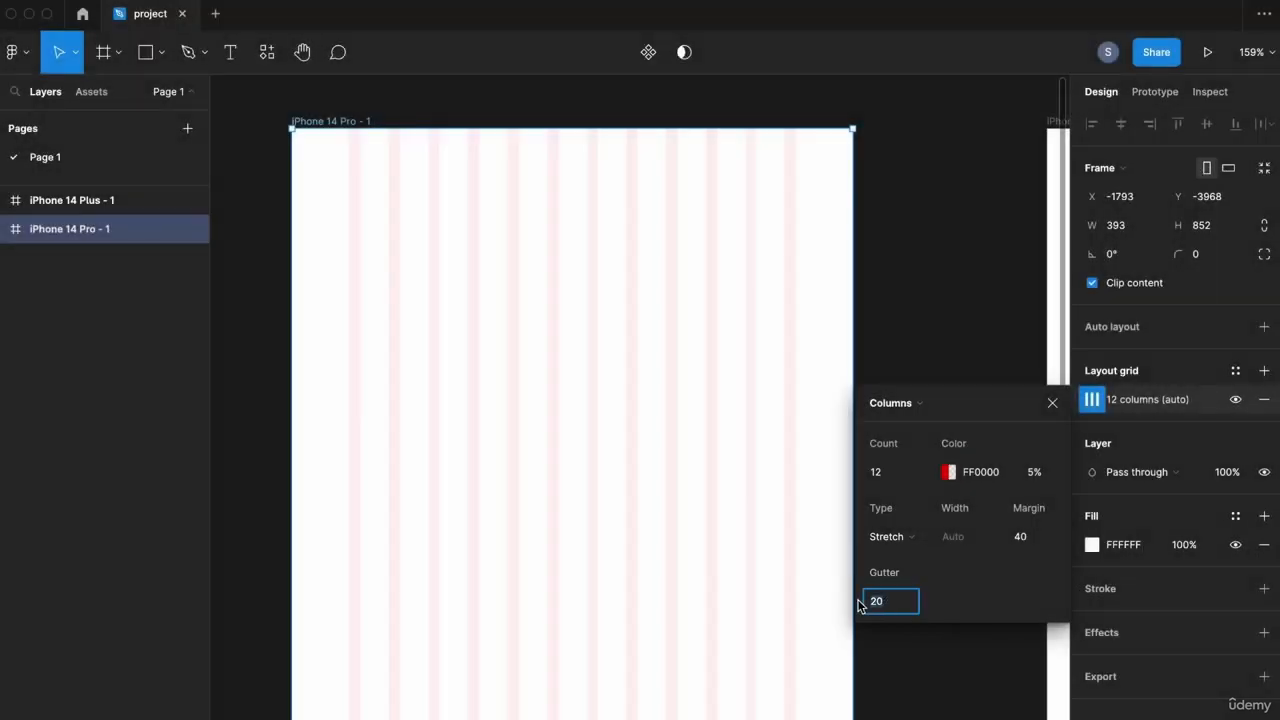
left_click_drag(858, 604, 925, 596)
type("25")
key("Return")
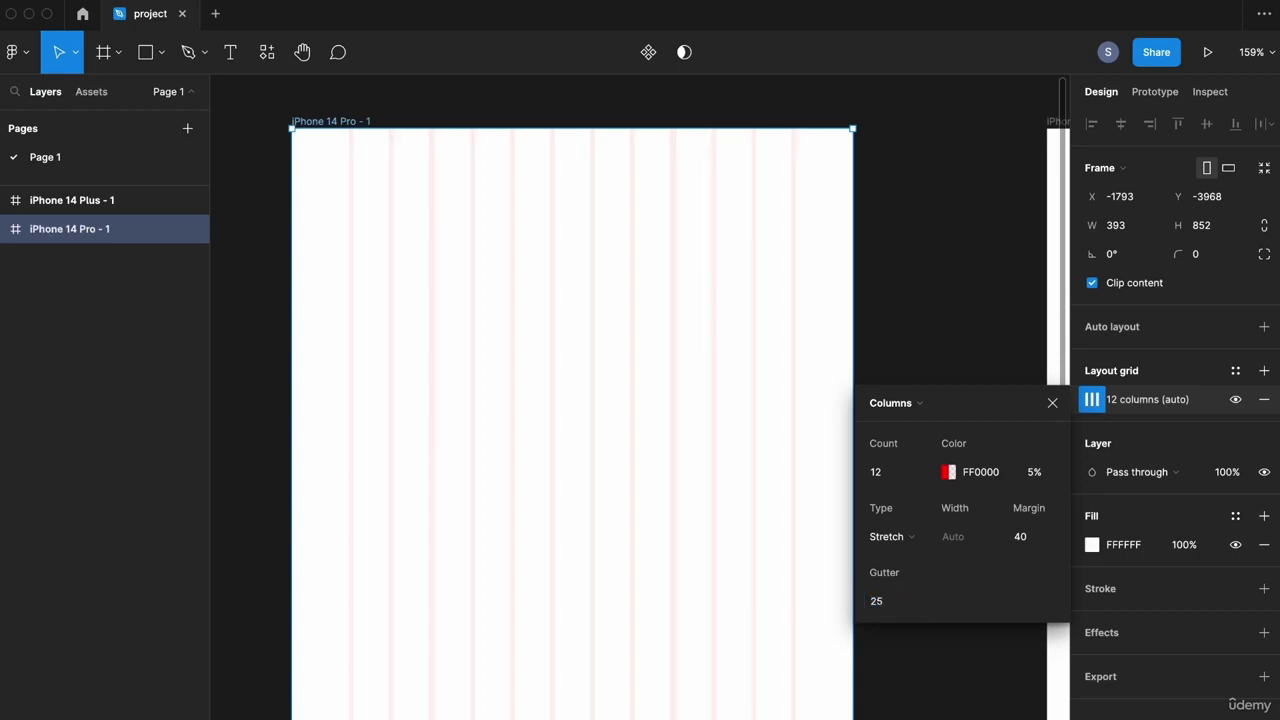
left_click_drag(855, 612, 891, 603)
type("5")
key("Return")
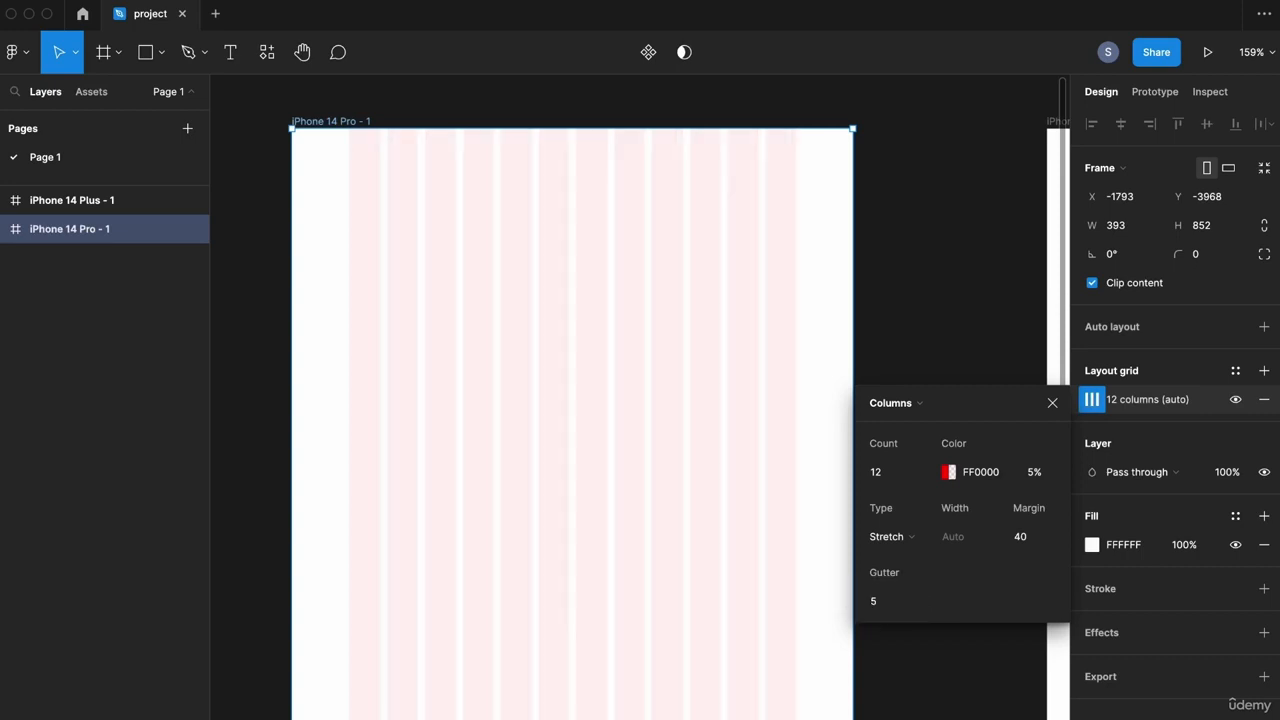
left_click(890, 601)
type("20")
key("Return")
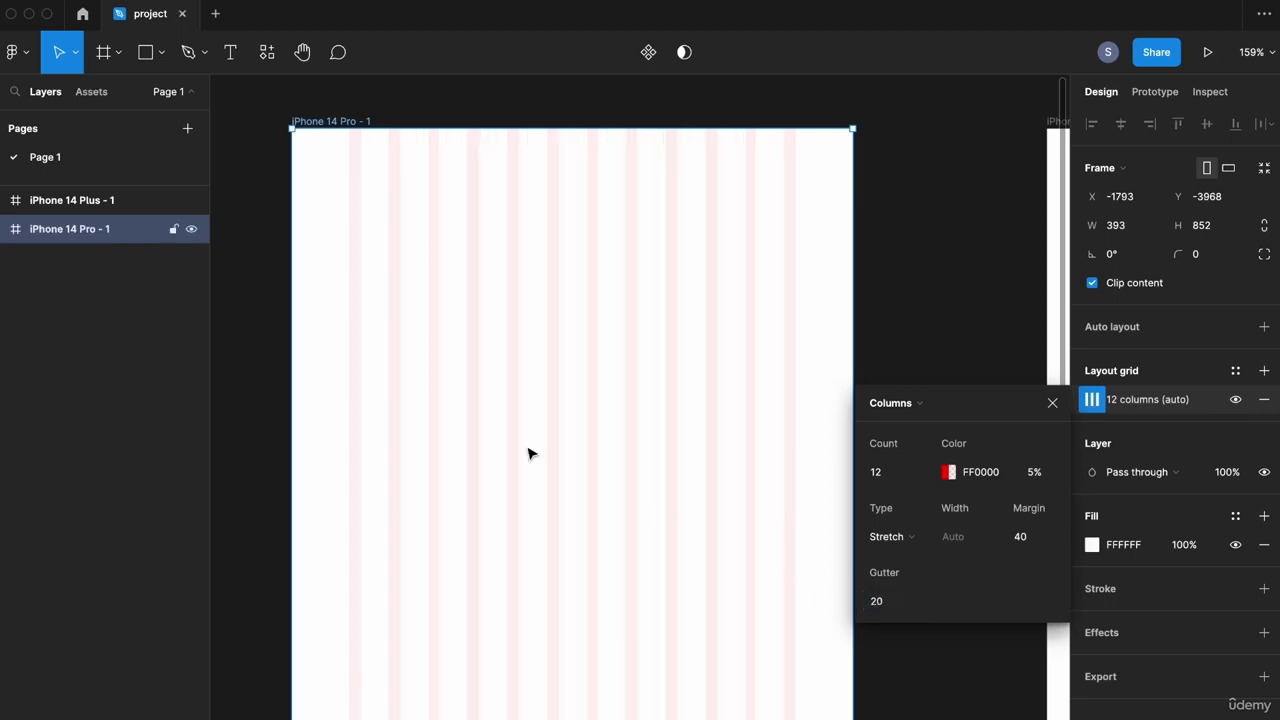
Step: Switch the layout grid type from Columns to Rows
left_click(923, 413)
left_click(915, 424)
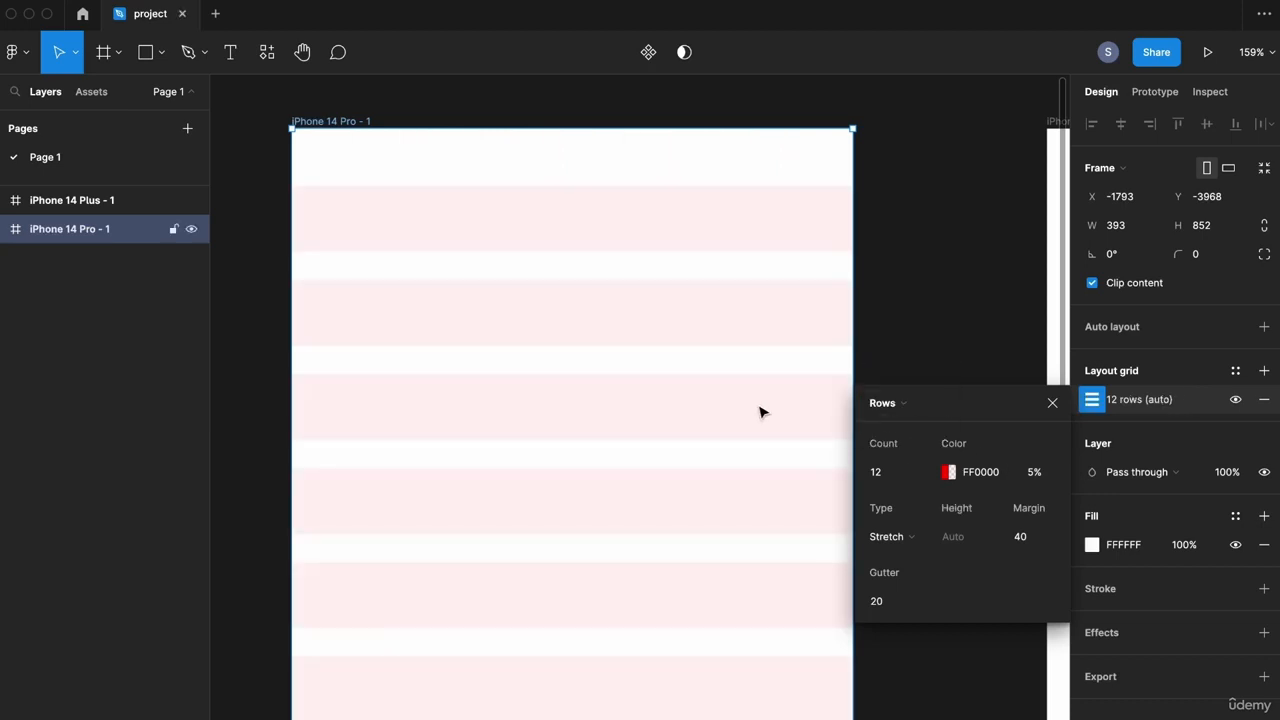
left_click_drag(567, 414, 587, 10)
left_click_drag(592, 441, 560, 712)
Step: Switch the layout grid to Grid with size 1, zooming in to inspect the cells
left_click(914, 404)
left_click(916, 360)
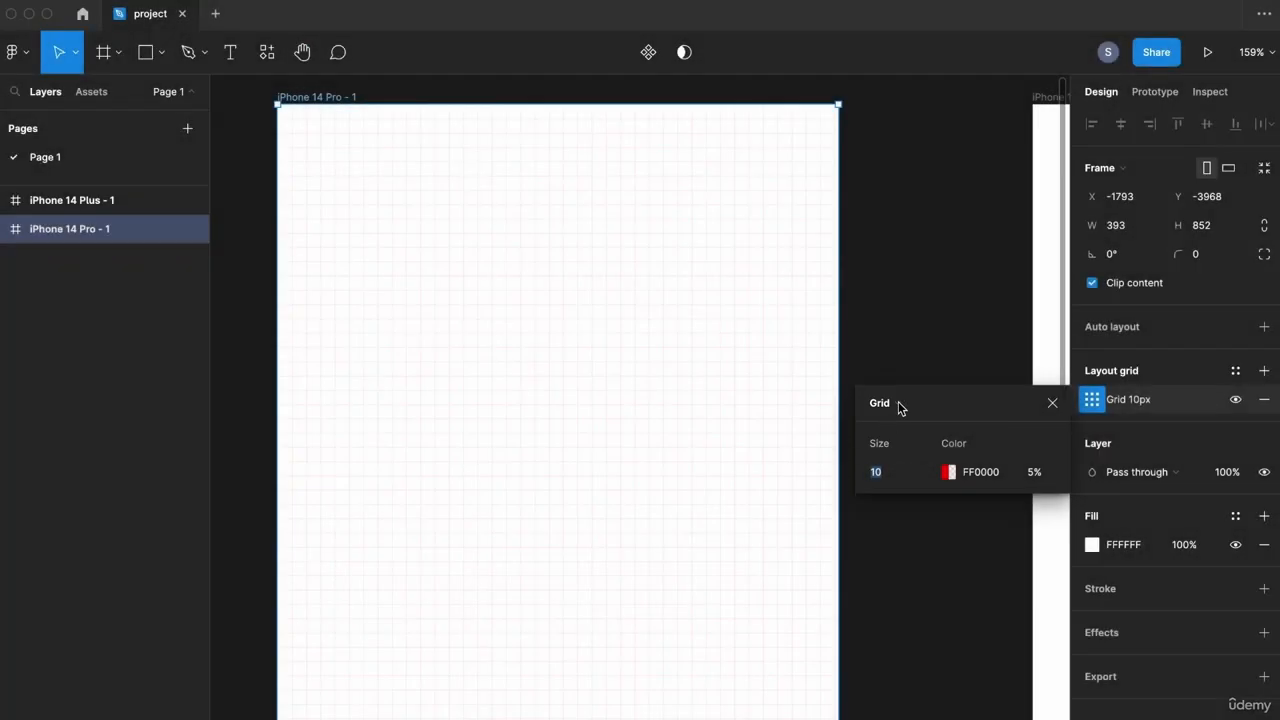
left_click(895, 476)
type("8")
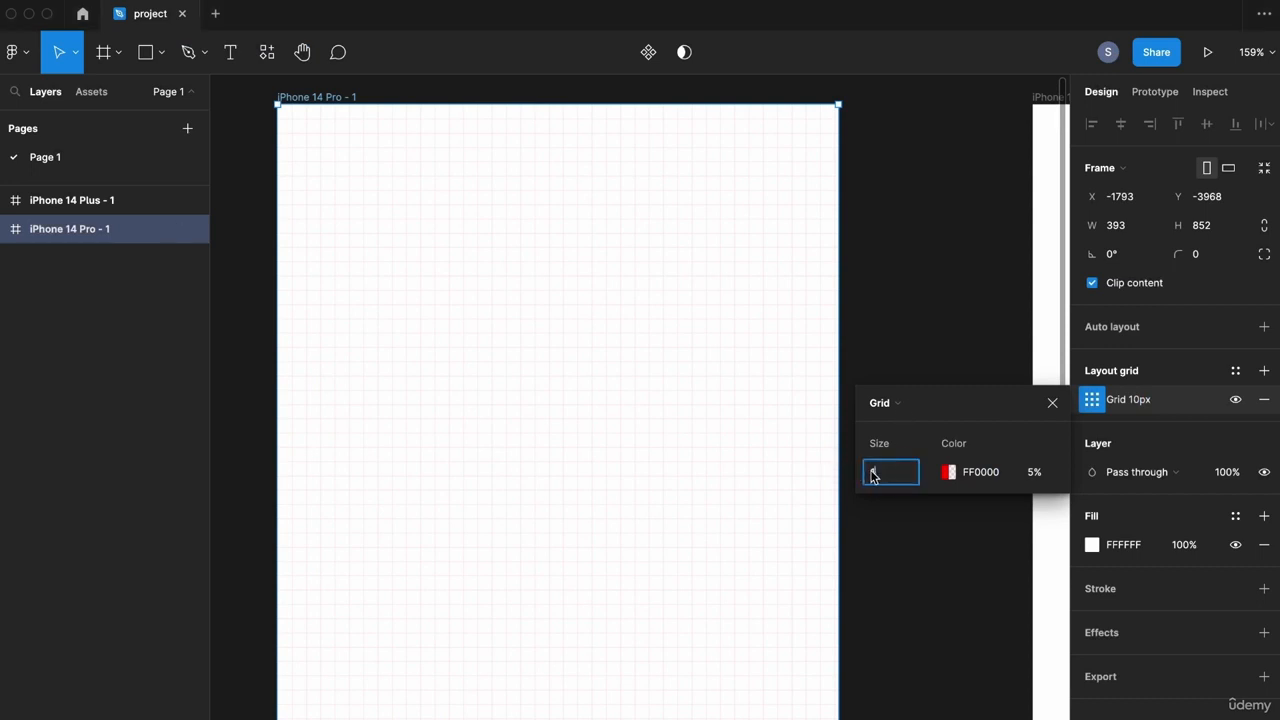
key("Return")
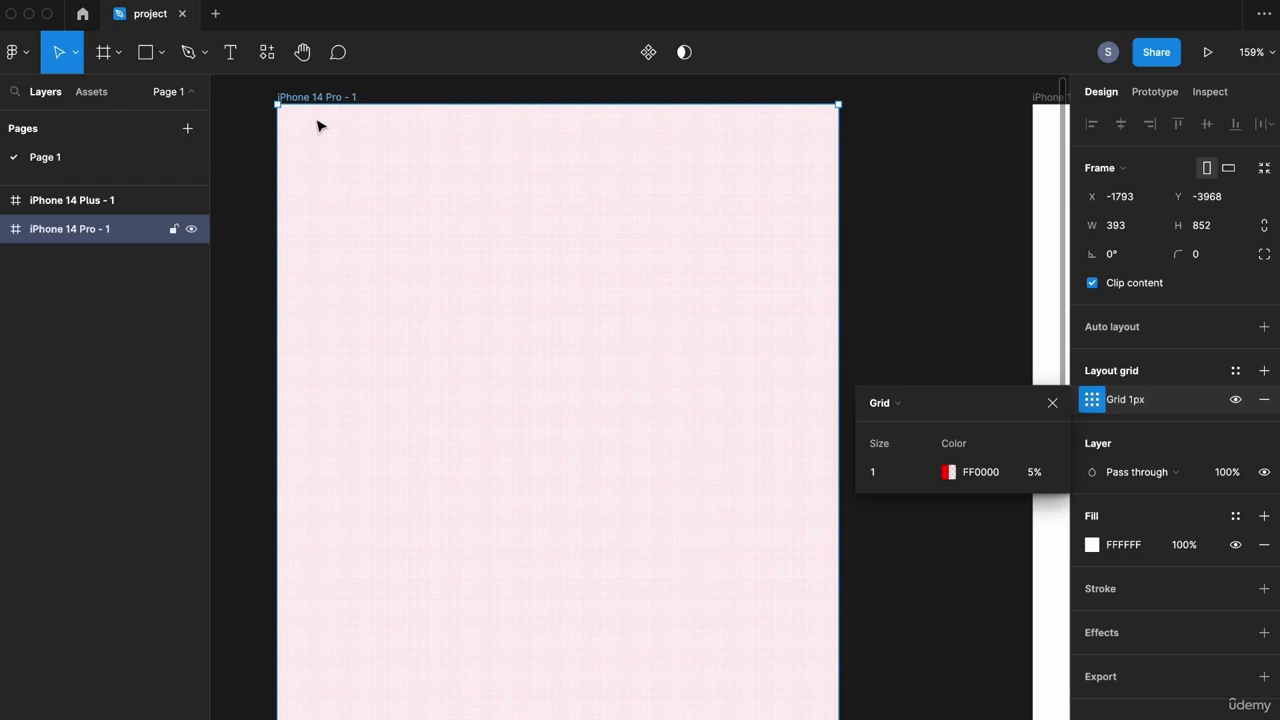
scroll(290, 111, "up", 10)
scroll(560, 443, "up", 5)
scroll(530, 367, "down", 10)
scroll(597, 360, "down", 5)
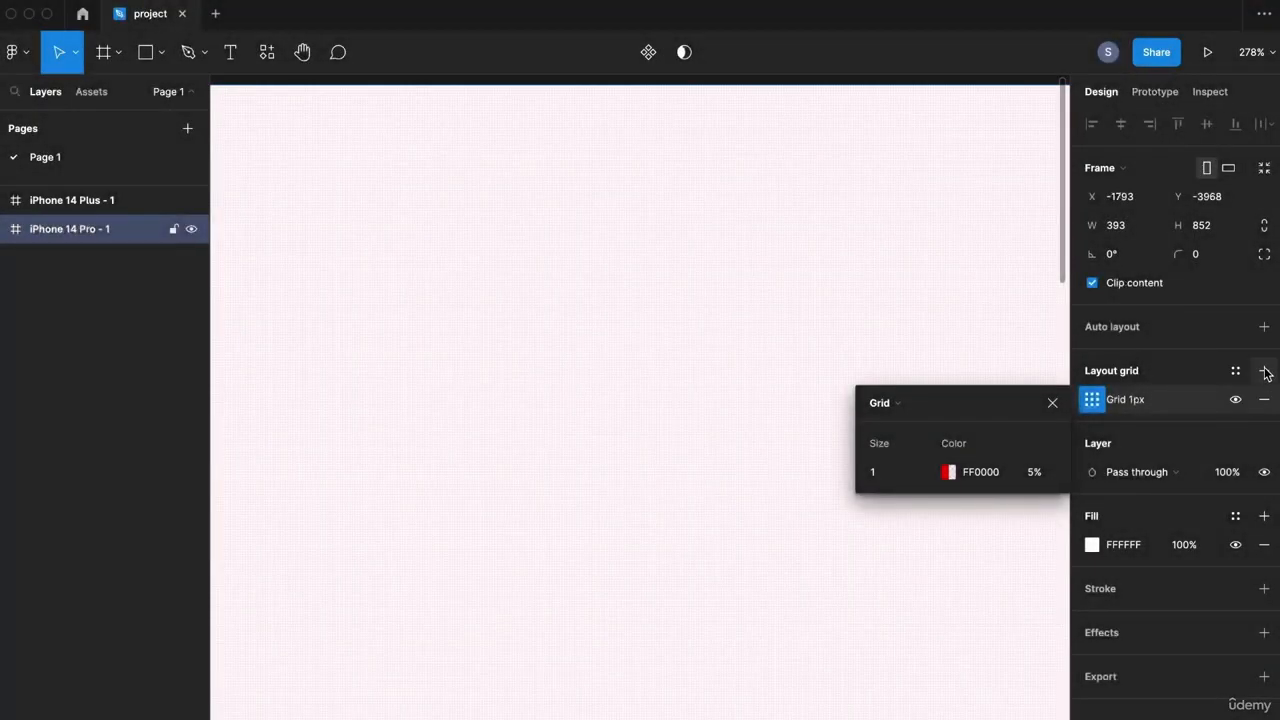
Step: Add a second layout grid and switch it to 5 stretched columns at 10% red
left_click(1265, 371)
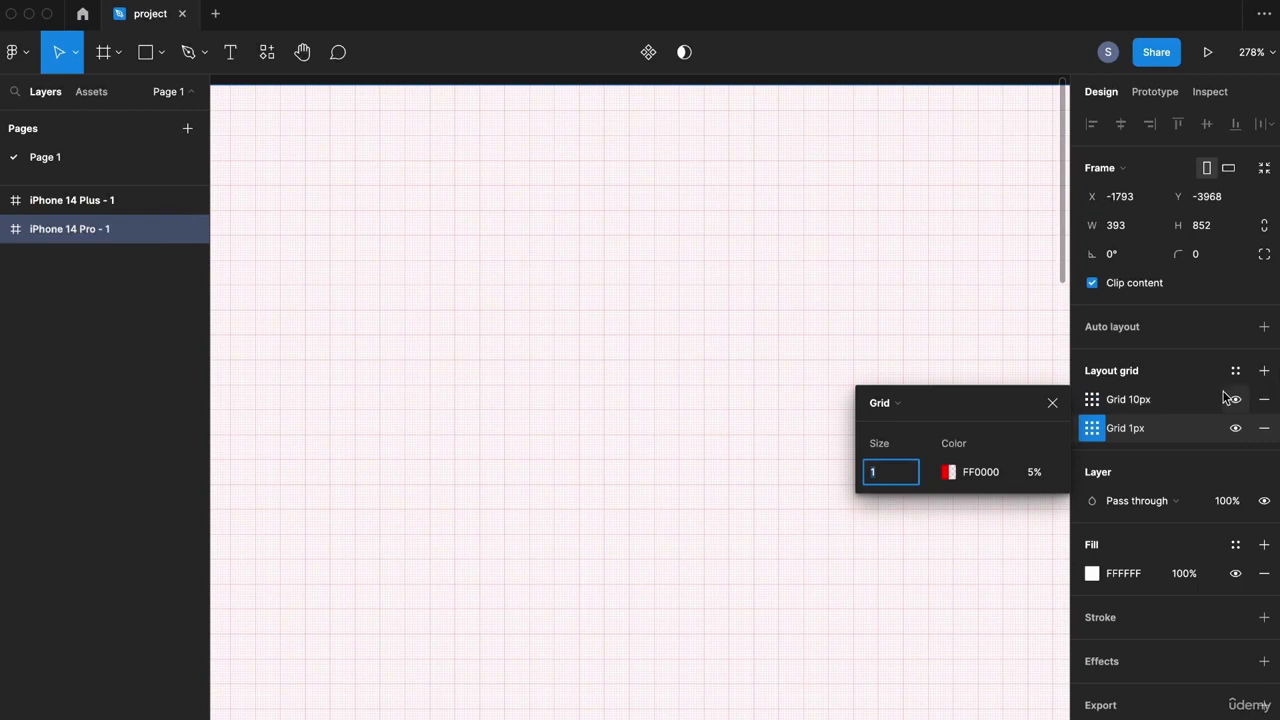
left_click(1091, 399)
left_click(903, 403)
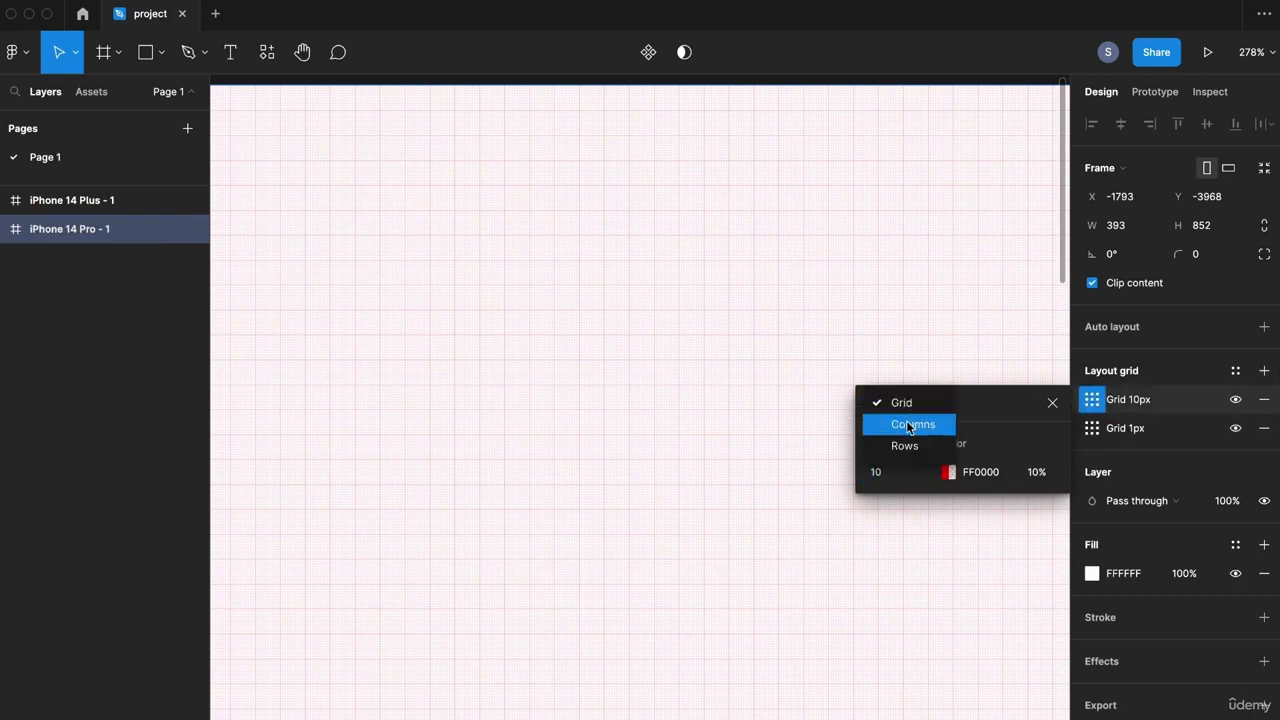
left_click(908, 423)
scroll(526, 320, "down", 3)
scroll(526, 320, "down", 5)
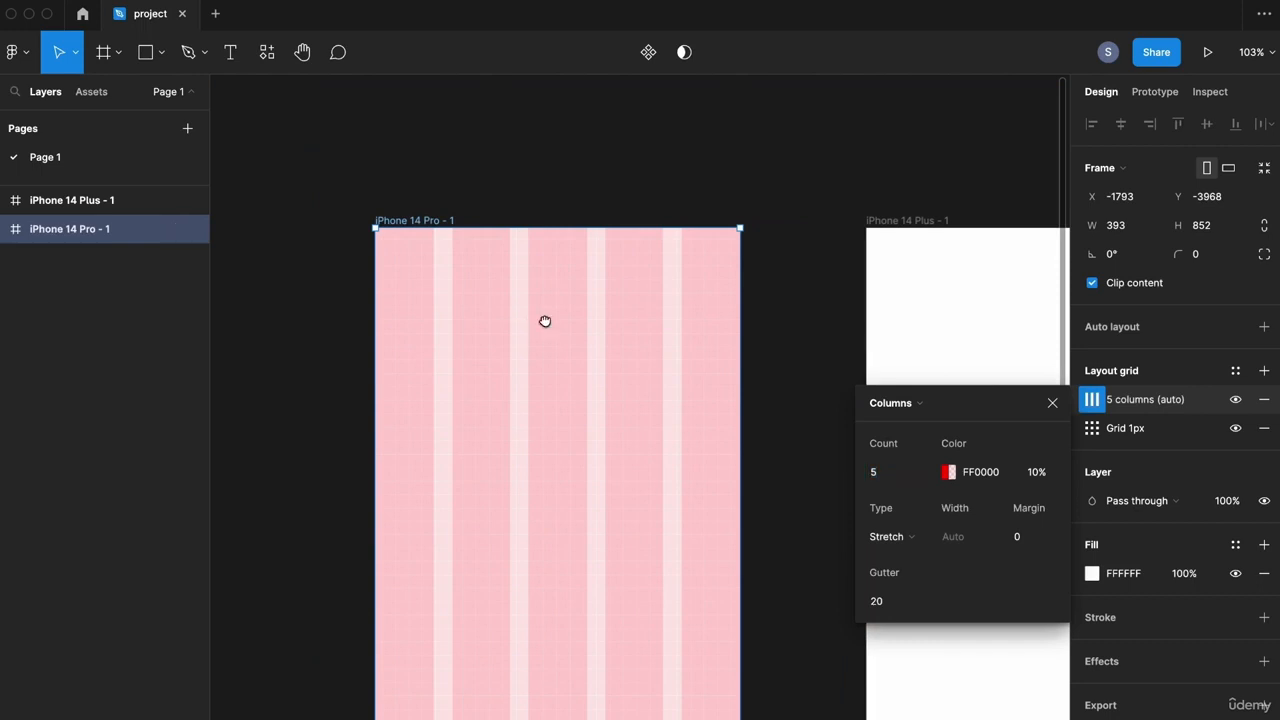
scroll(575, 338, "up", 2)
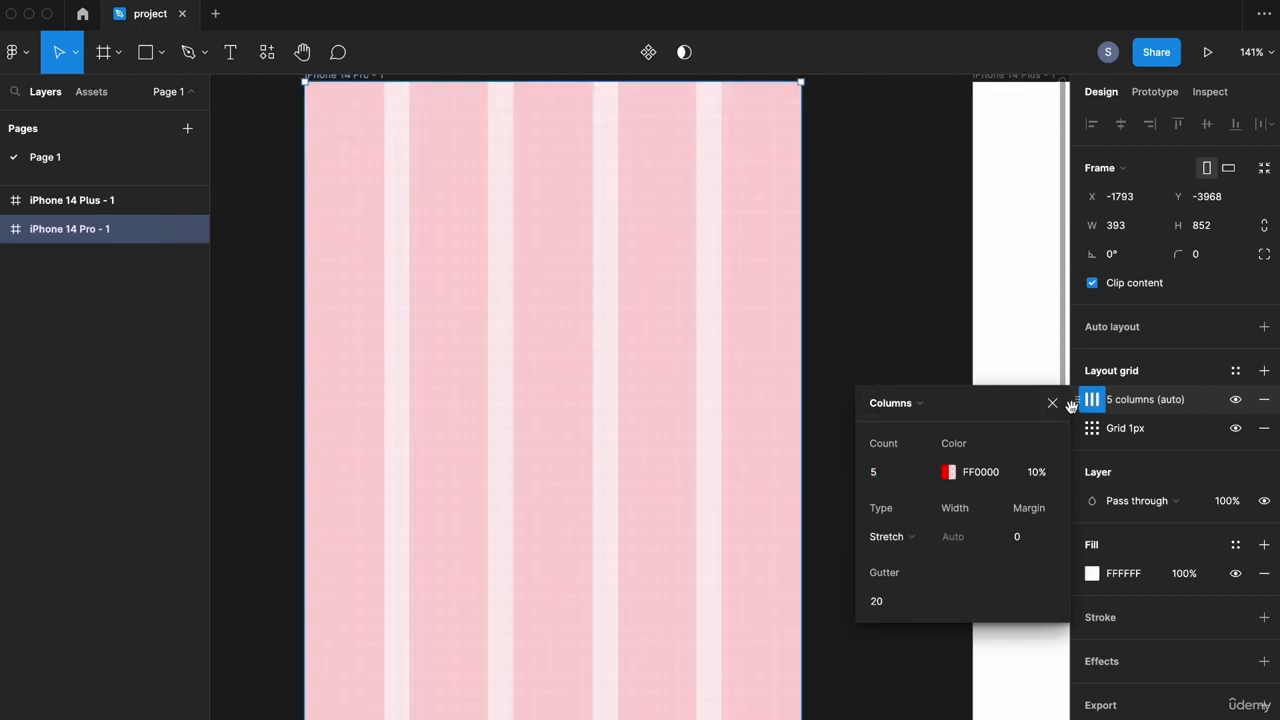
Step: Hide and reshow the 5-column grid, then delete the 1px grid
left_click(1236, 400)
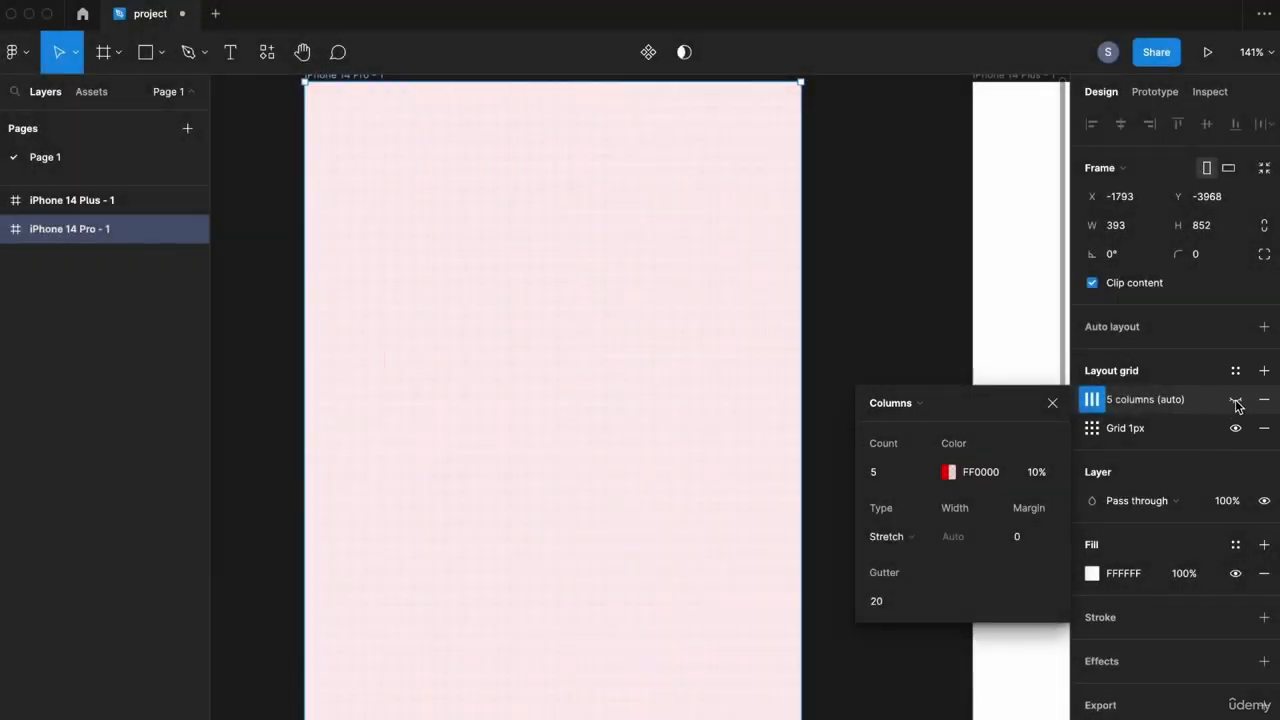
left_click(1236, 400)
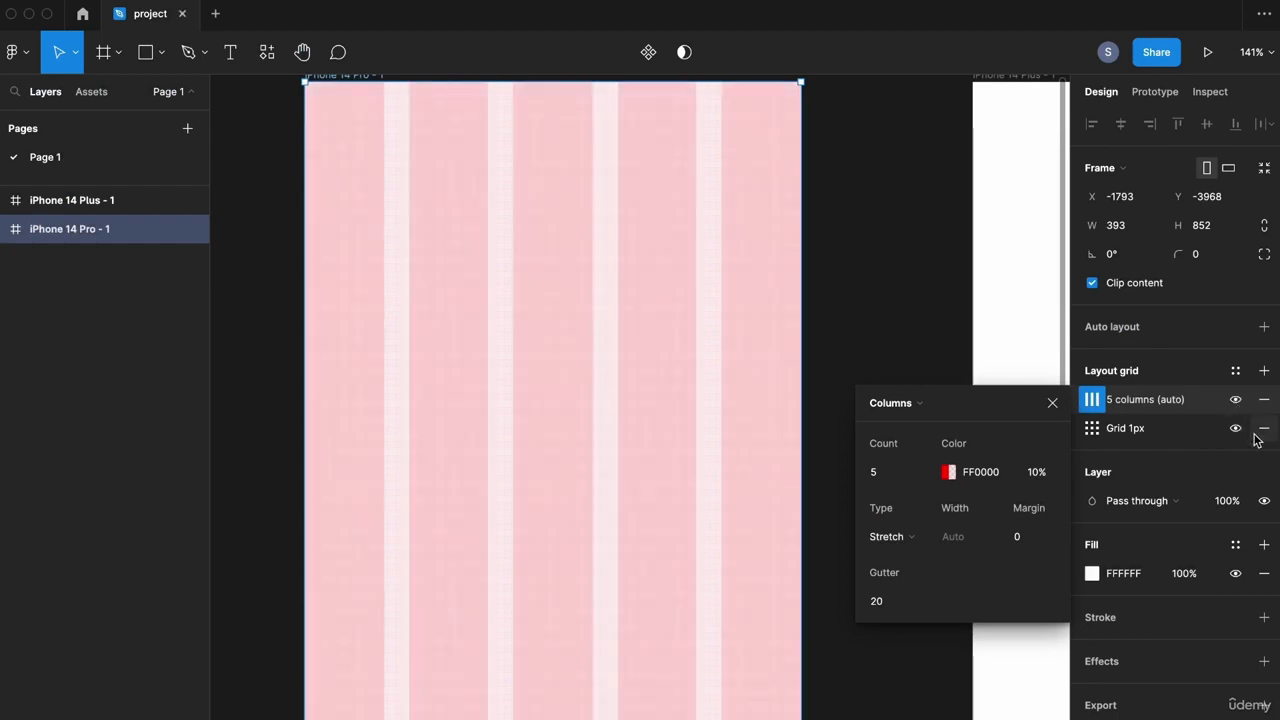
left_click(1264, 428)
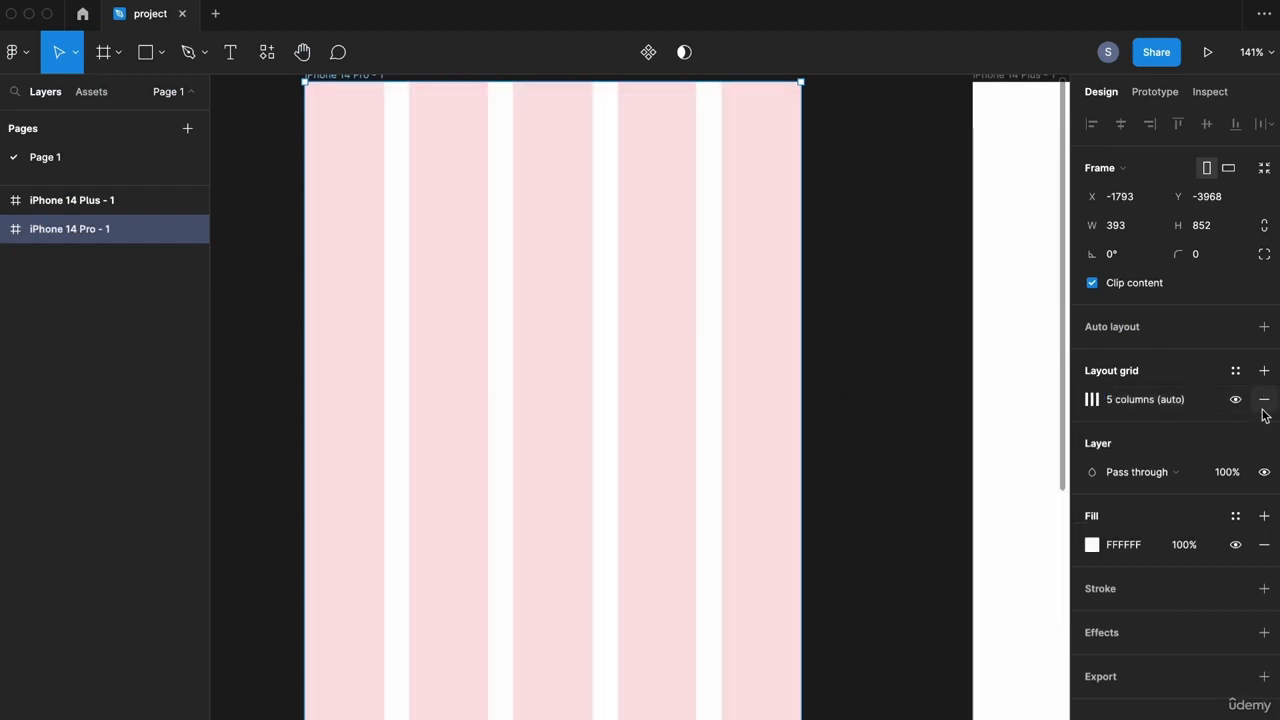
Step: Remove the 5-column layout grid, leaving the iPhone 14 Pro frame gridless
left_click(1264, 402)
left_click(919, 376)
left_click_drag(732, 278, 789, 360)
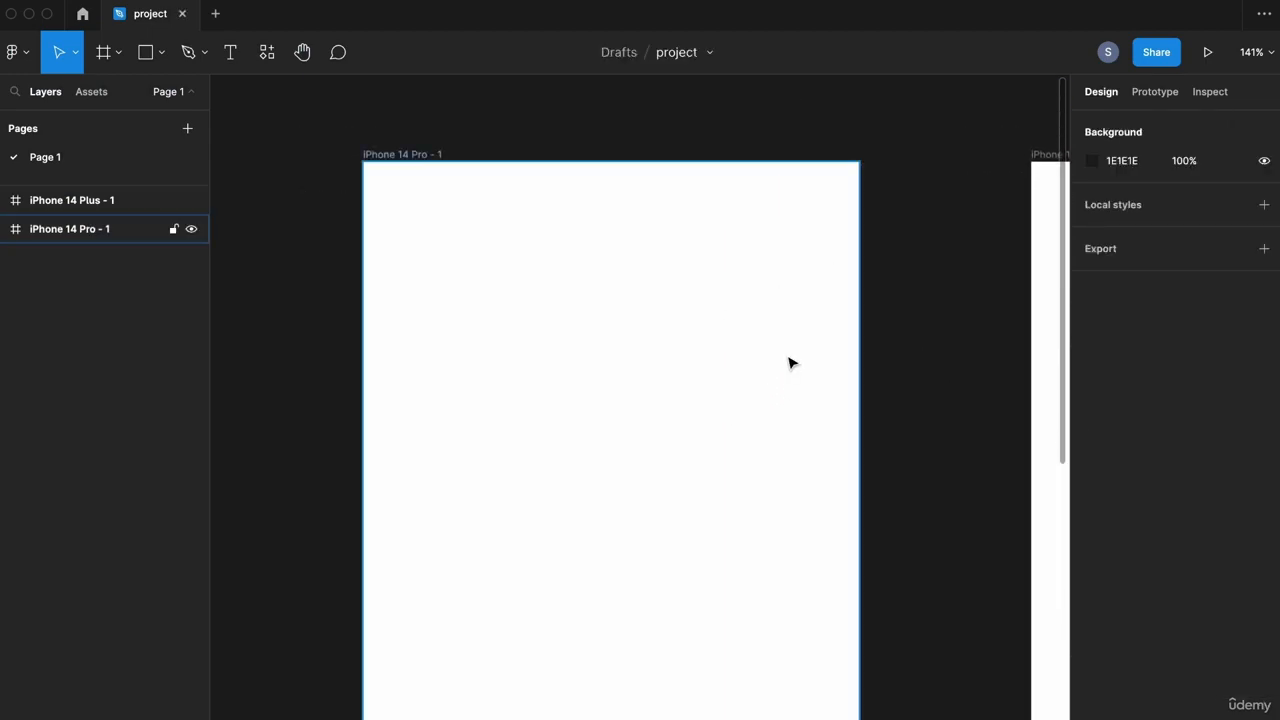
scroll(660, 406, "down", 1)
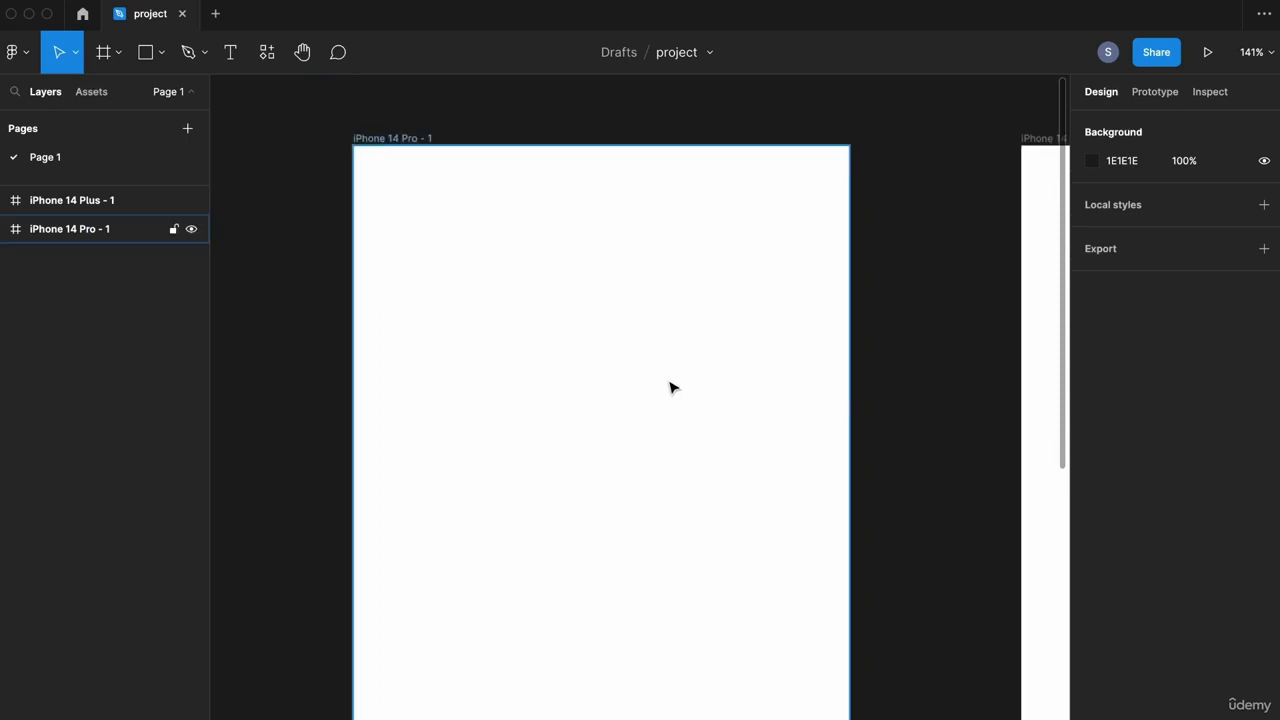
left_click_drag(669, 382, 669, 394)
Step: Show rulers and place vertical guides at x=35 and about 350 on the frame
key("shift+r")
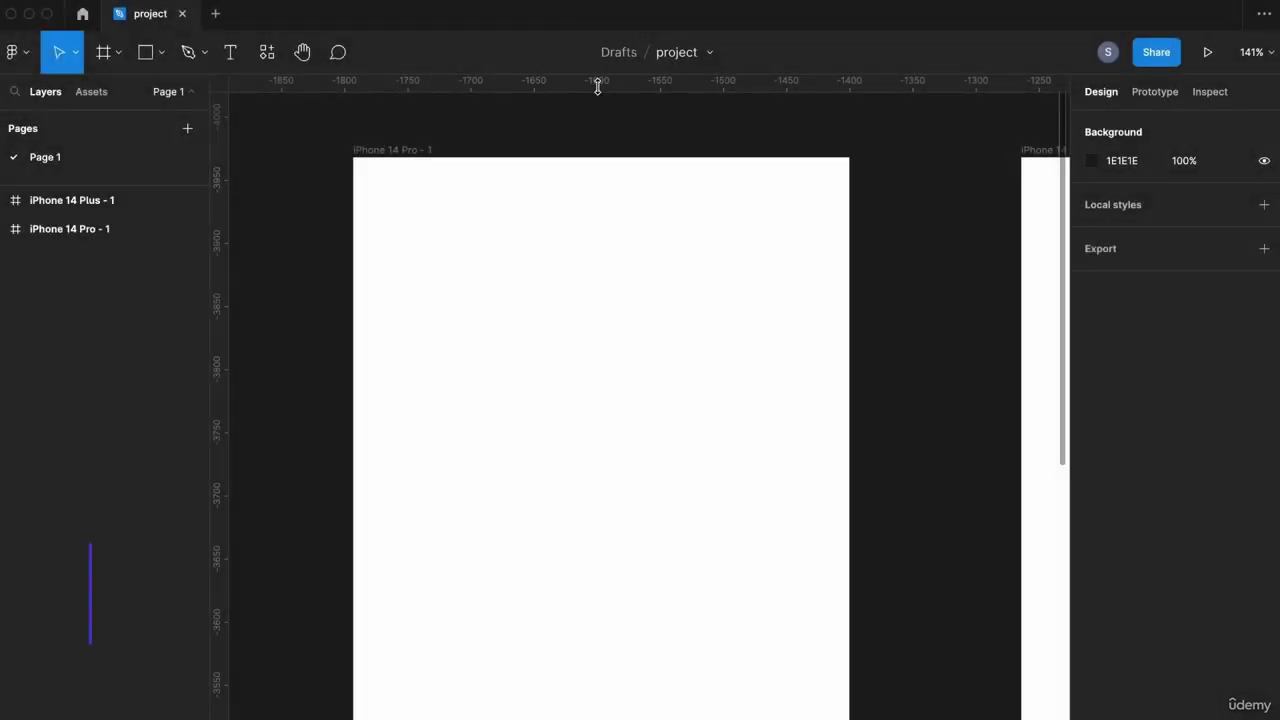
key("shift+r")
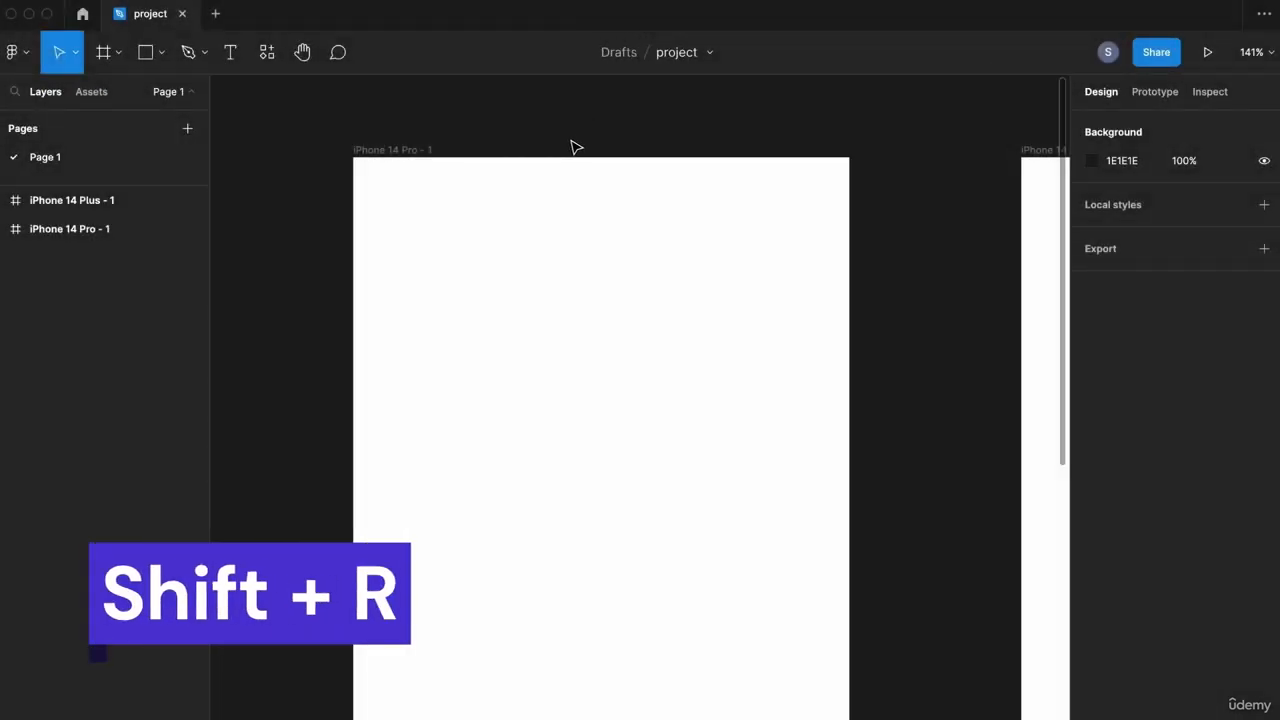
key("shift+r")
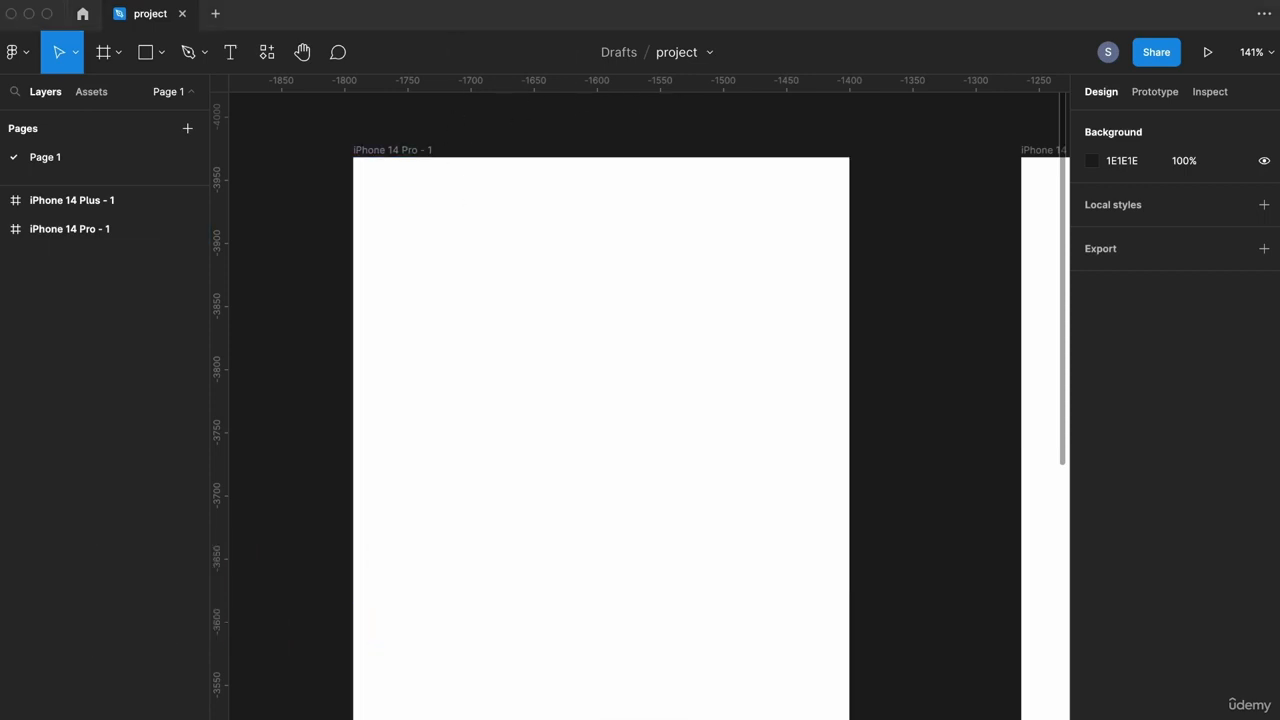
left_click_drag(230, 335, 397, 339)
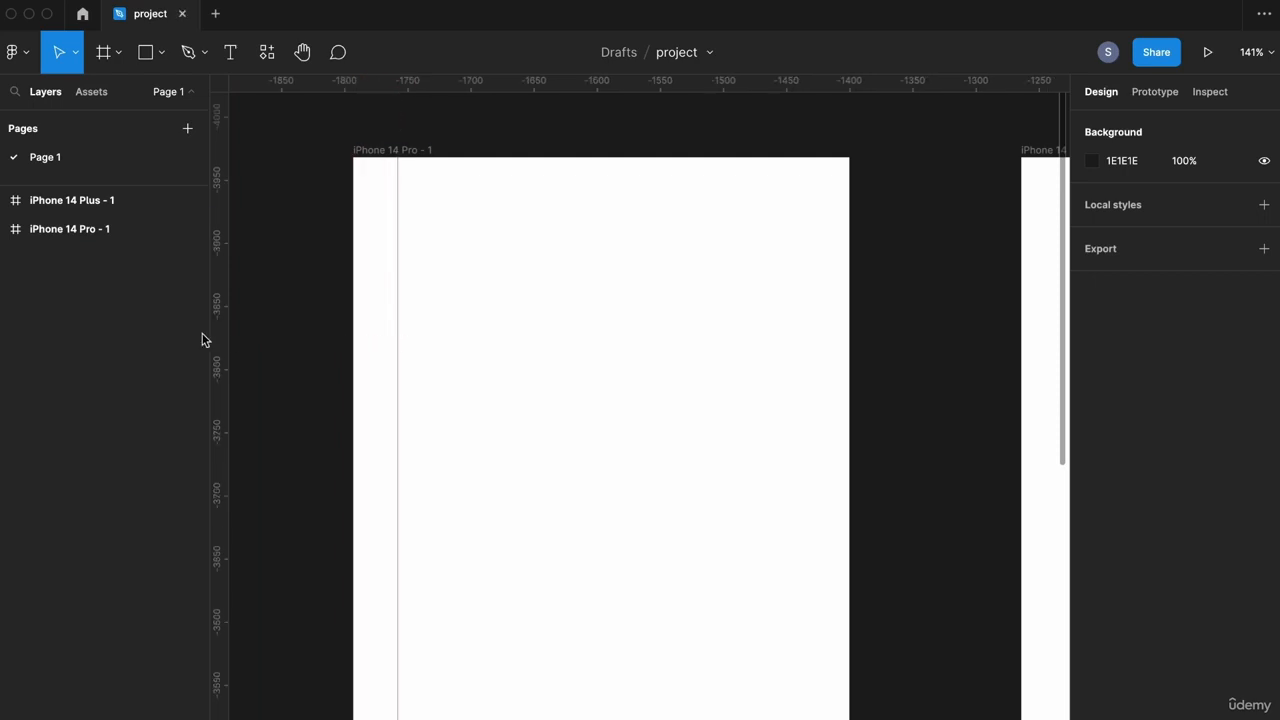
left_click_drag(217, 335, 790, 339)
left_click_drag(644, 377, 646, 506)
left_click(648, 503)
mouse_move(795, 506)
left_mouse_down()
mouse_move(780, 508)
mouse_move(808, 512)
left_mouse_up()
Step: Try moving the right guide to 310 via its options, then undo the move
left_click(808, 525)
right_click(808, 525)
left_click(727, 518)
right_click(808, 517)
left_click(793, 517)
mouse_move(811, 526)
left_mouse_down()
mouse_move(749, 527)
mouse_move(798, 526)
left_mouse_up()
key("super+z")
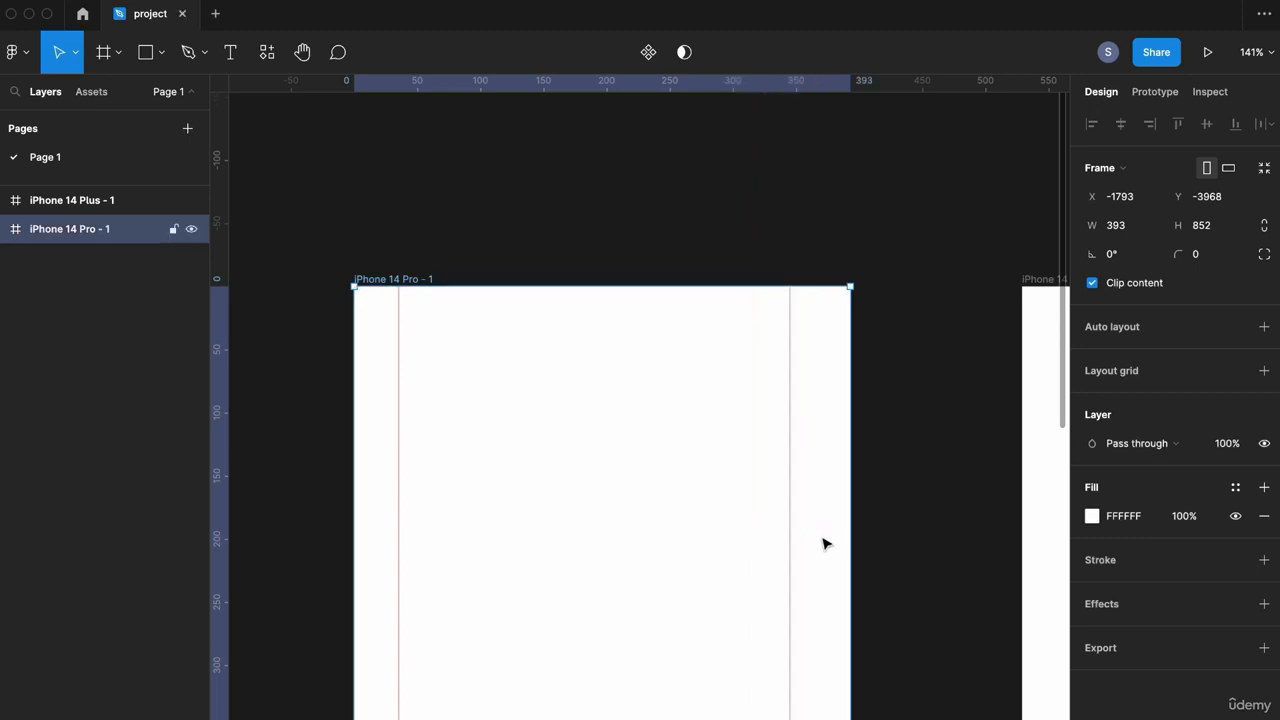
scroll(825, 480, "down", 3)
left_click_drag(651, 85, 644, 219)
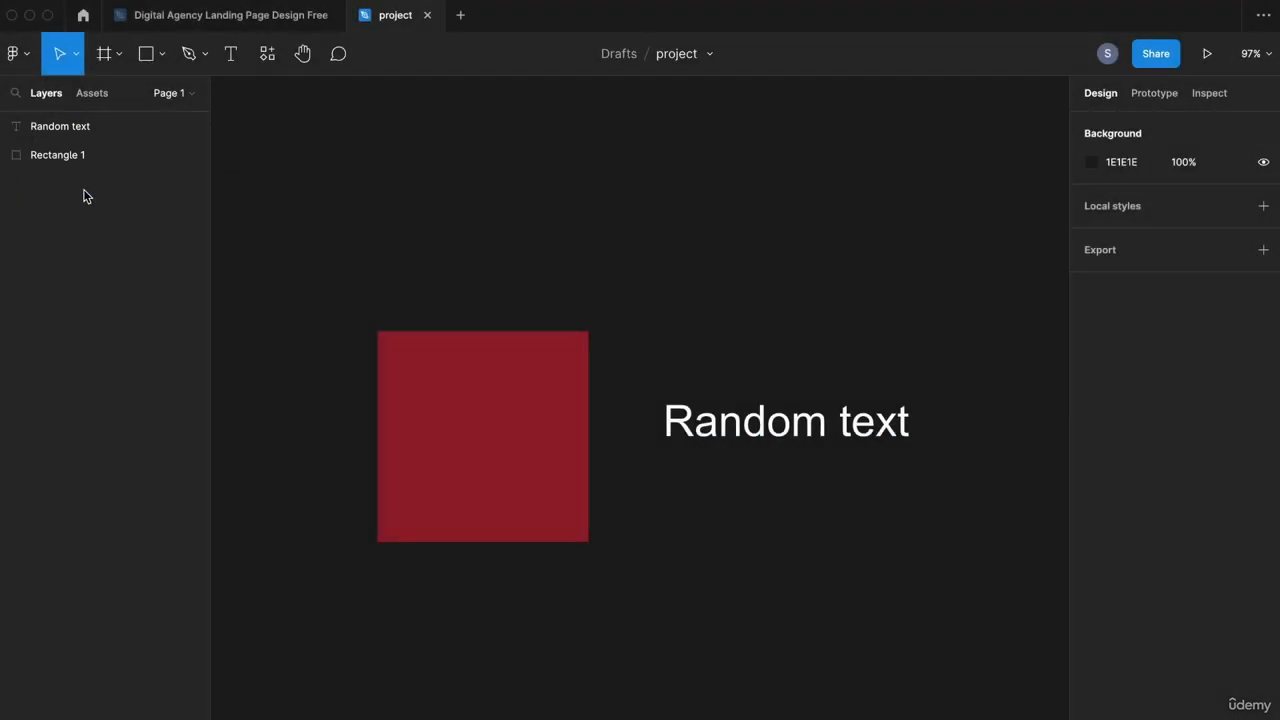
left_click(123, 133)
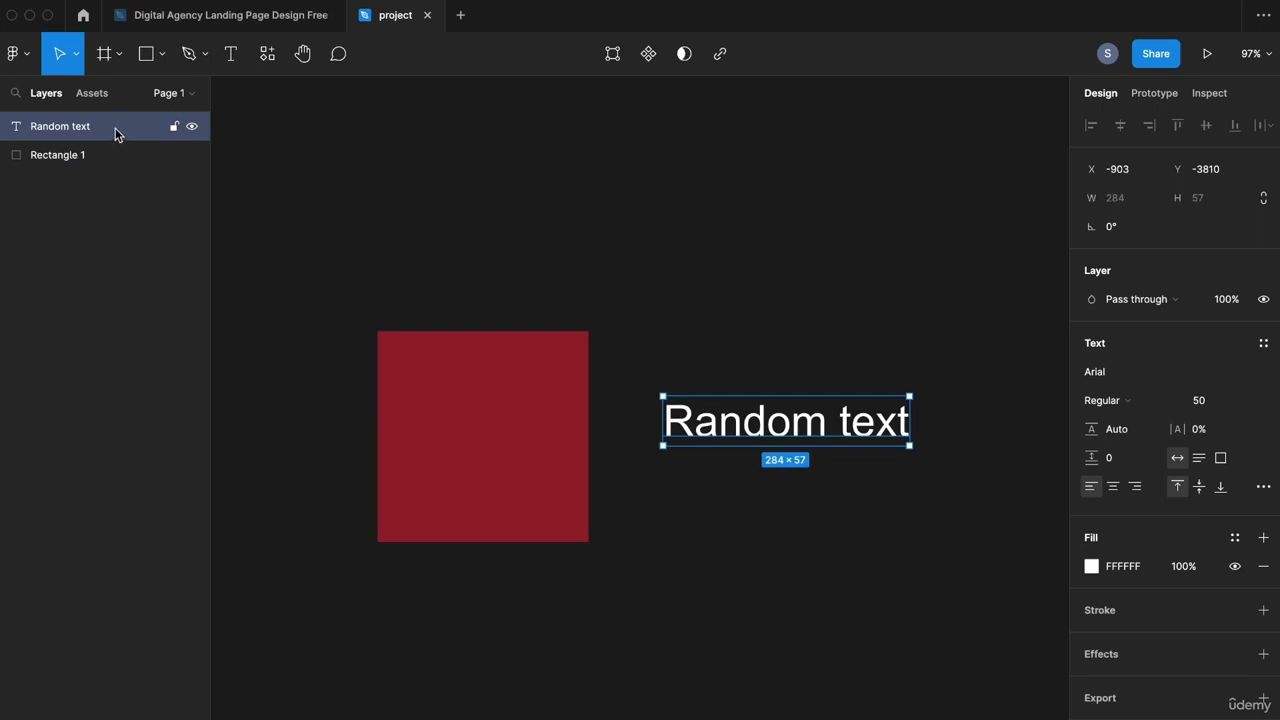
left_click(112, 155)
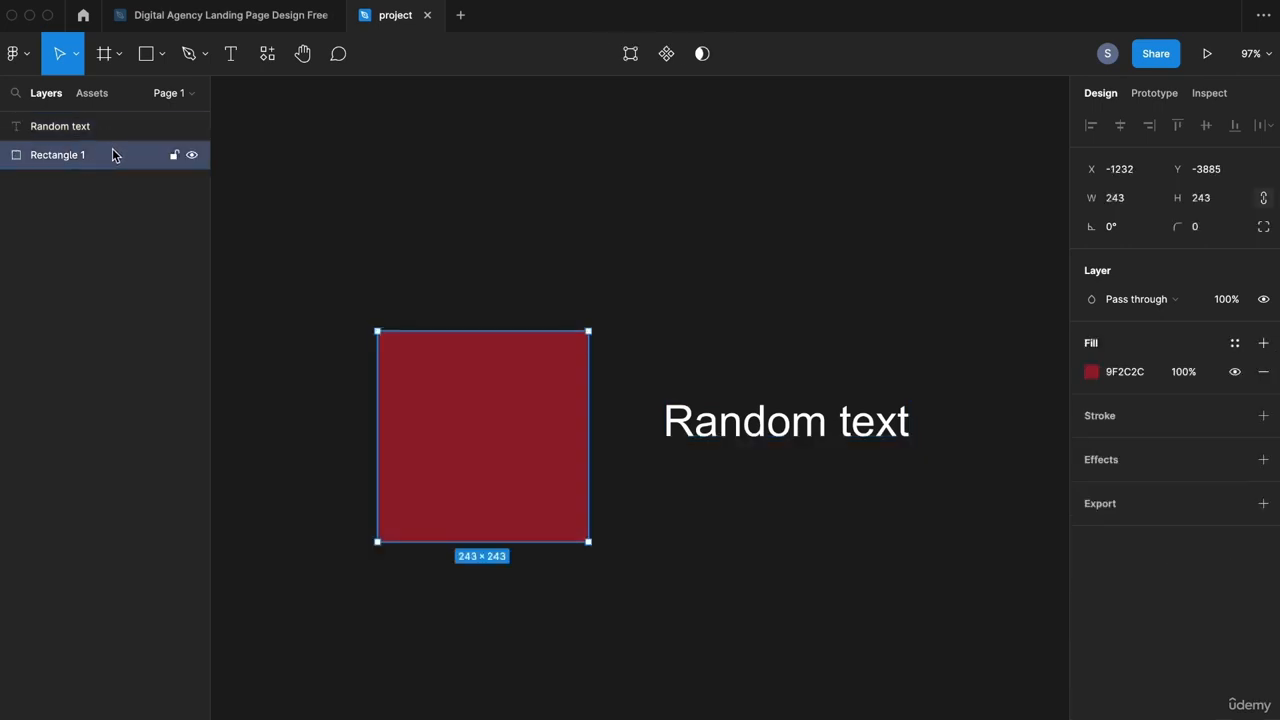
mouse_move(480, 417)
left_click_drag(523, 429, 289, 426)
scroll(563, 334, "left", 5)
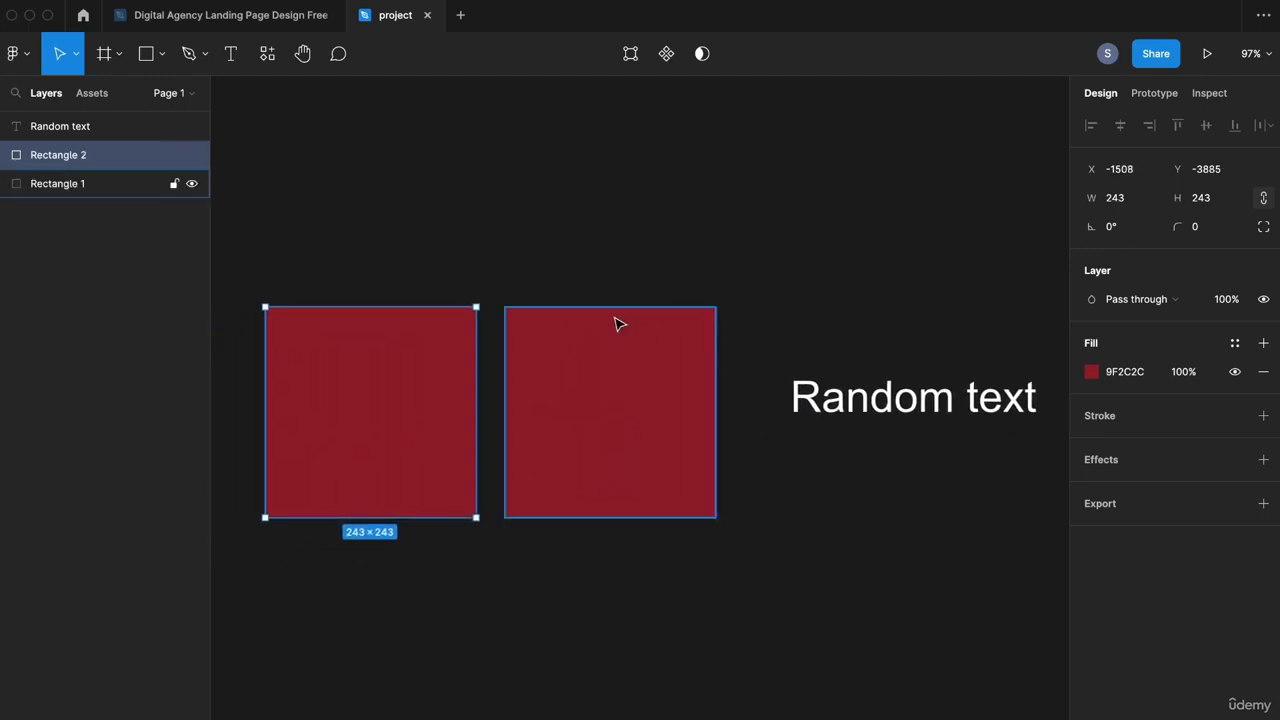
scroll(608, 331, "down", 5)
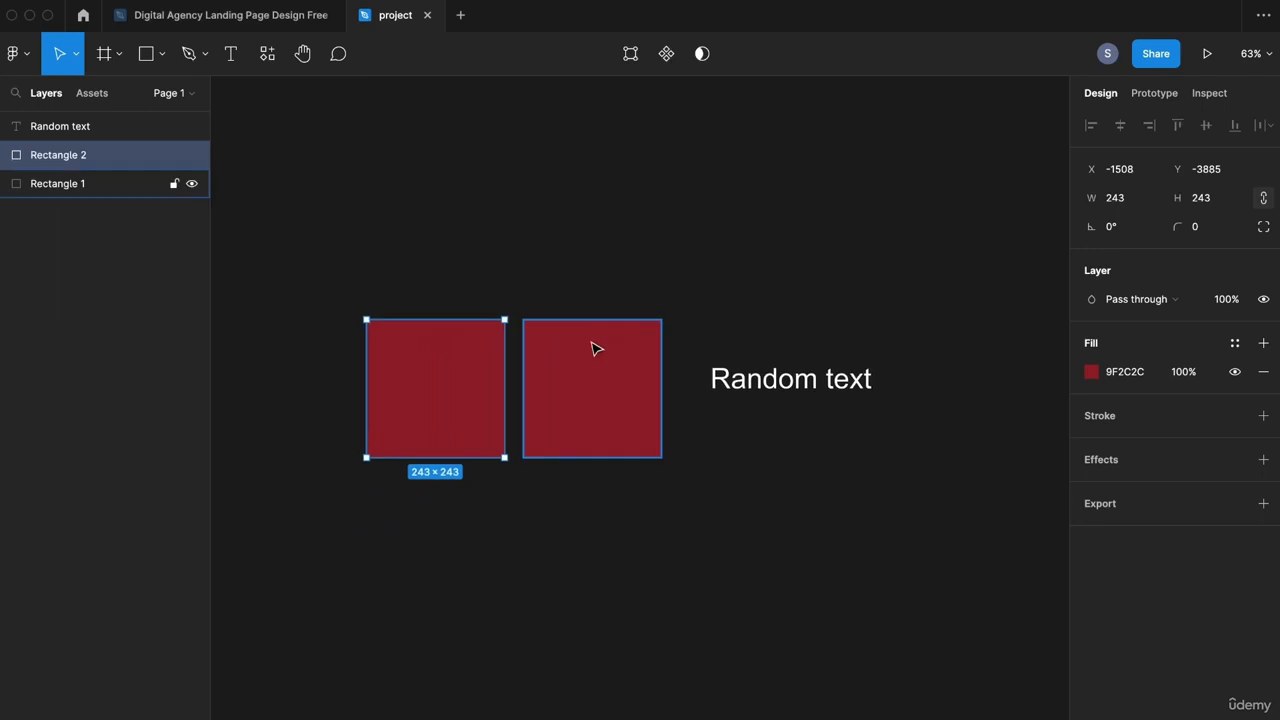
left_click(110, 184)
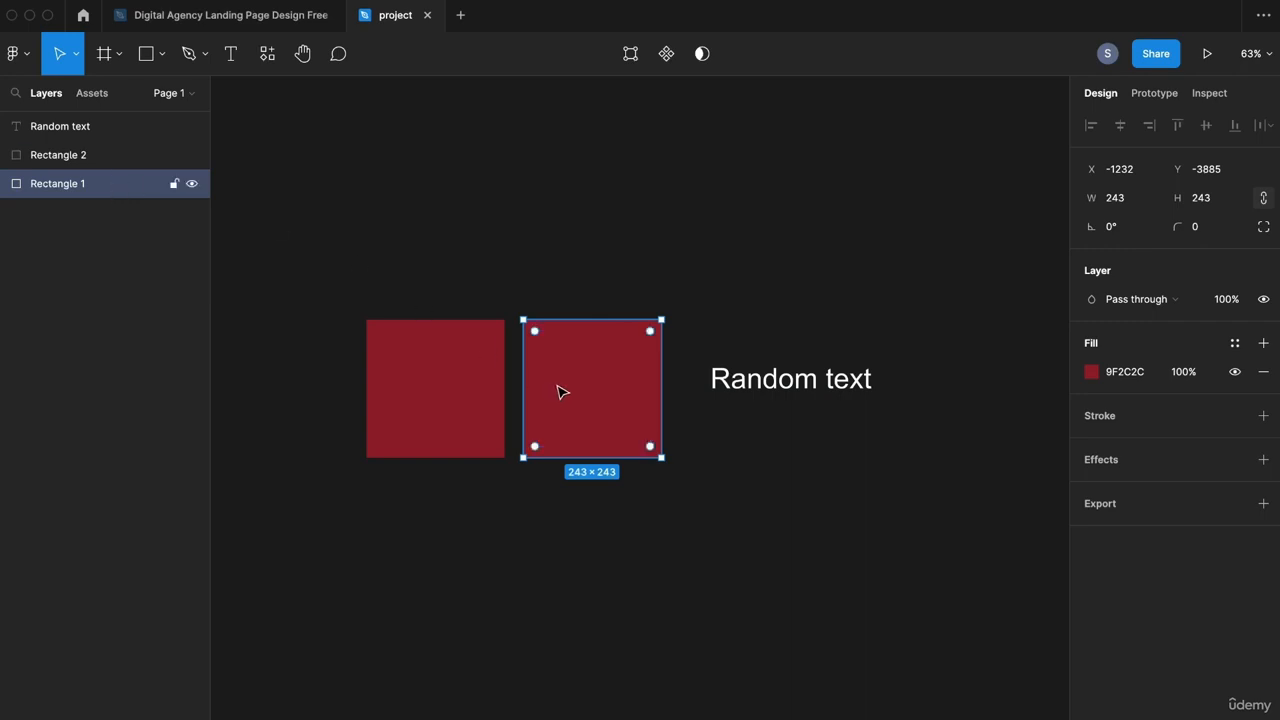
left_click(417, 365)
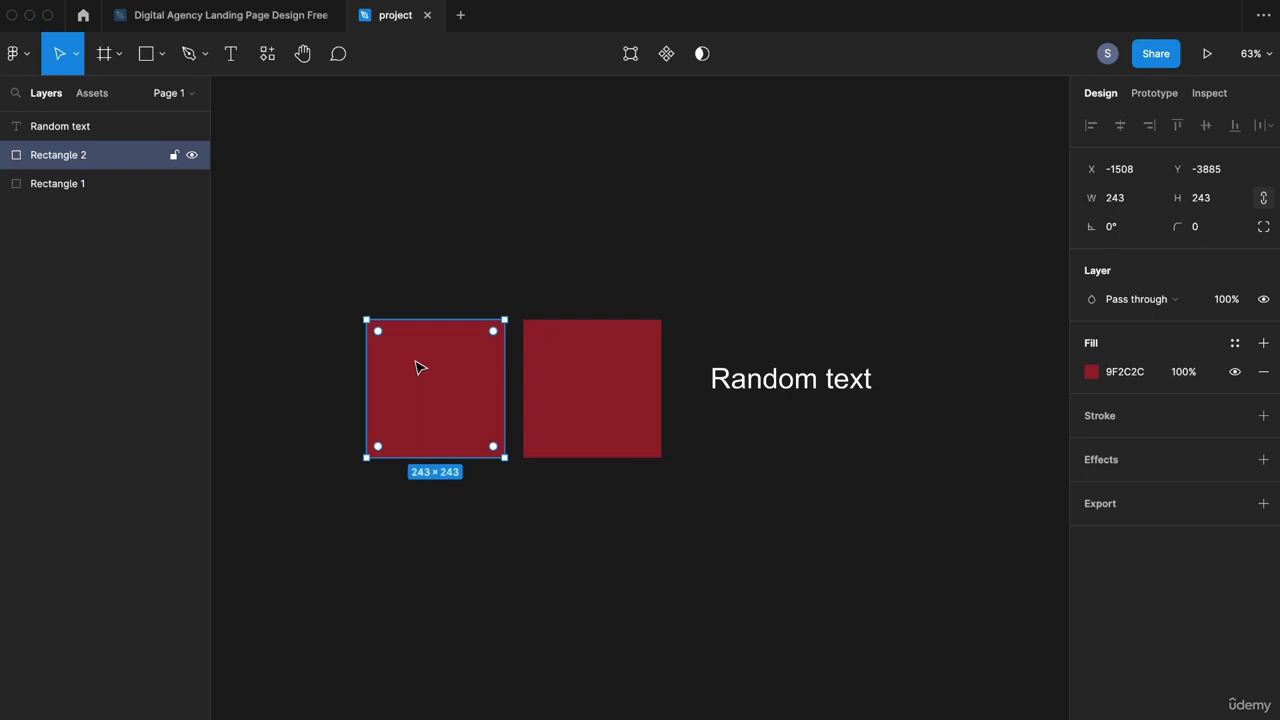
Step: Change the left square's fill to bright blue 3E50F0
left_click(1093, 374)
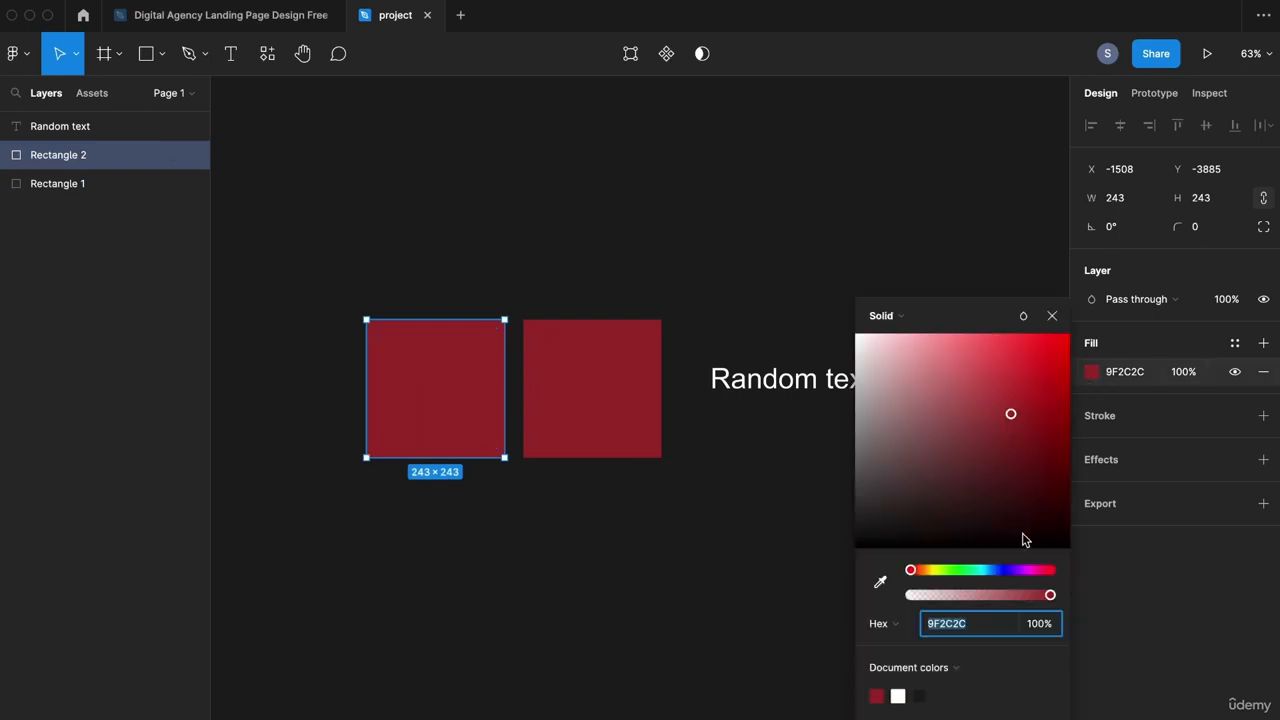
left_click(1001, 570)
left_click_drag(1011, 412, 1014, 345)
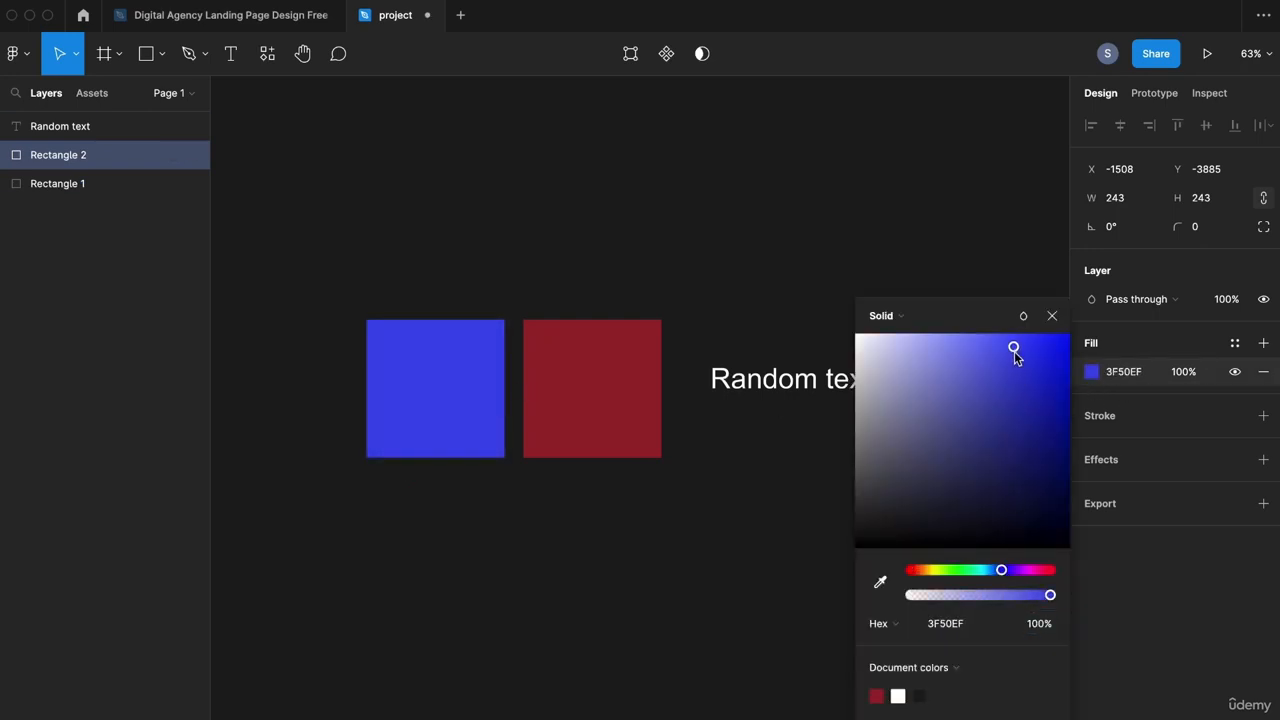
Step: Overlap the blue square with the red one and stack it behind Rectangle 1
left_click_drag(424, 368, 500, 318)
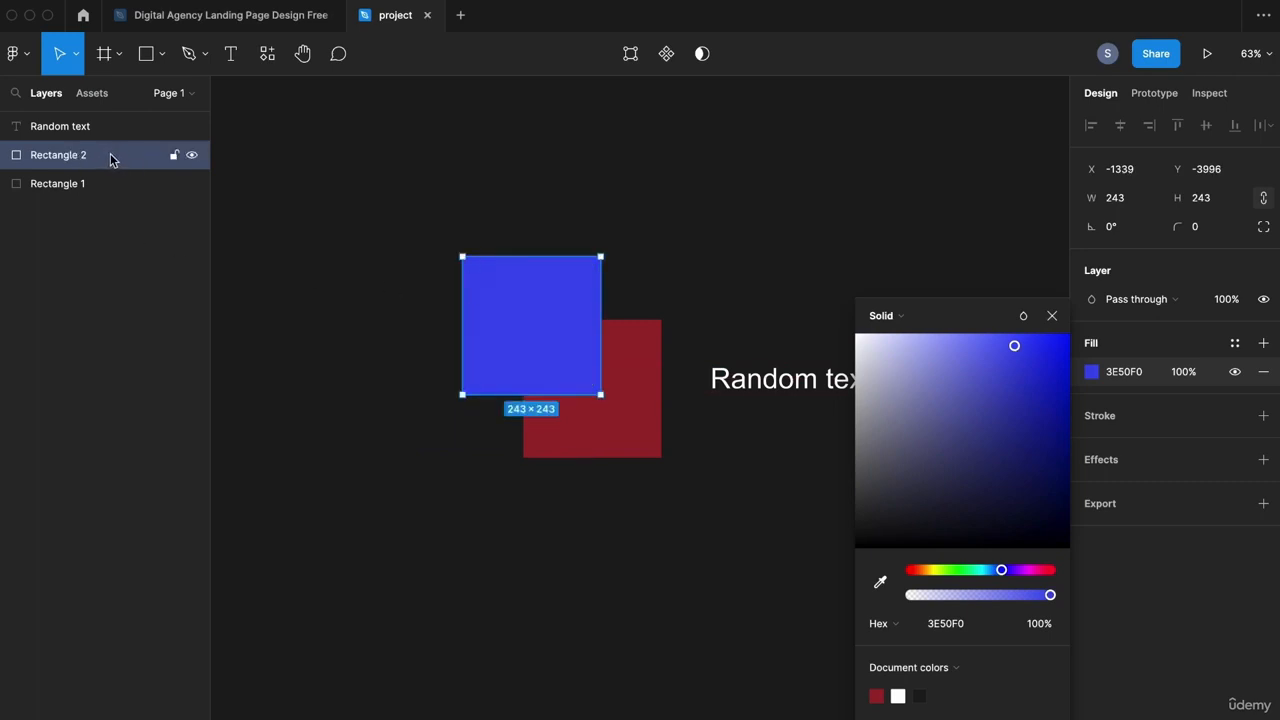
left_click_drag(110, 160, 109, 192)
left_click(856, 244)
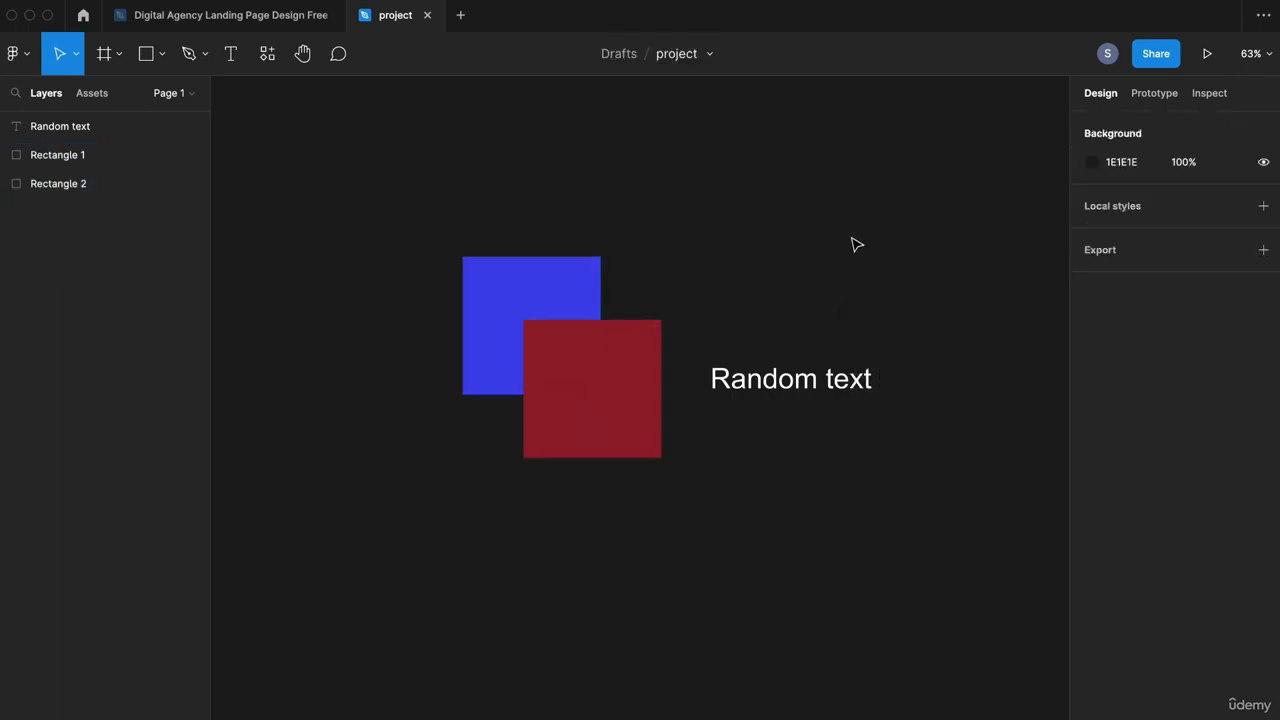
Step: Move Random text onto the squares and reorder it below both rectangles in Layers
left_click_drag(671, 263, 601, 241)
left_click(484, 272)
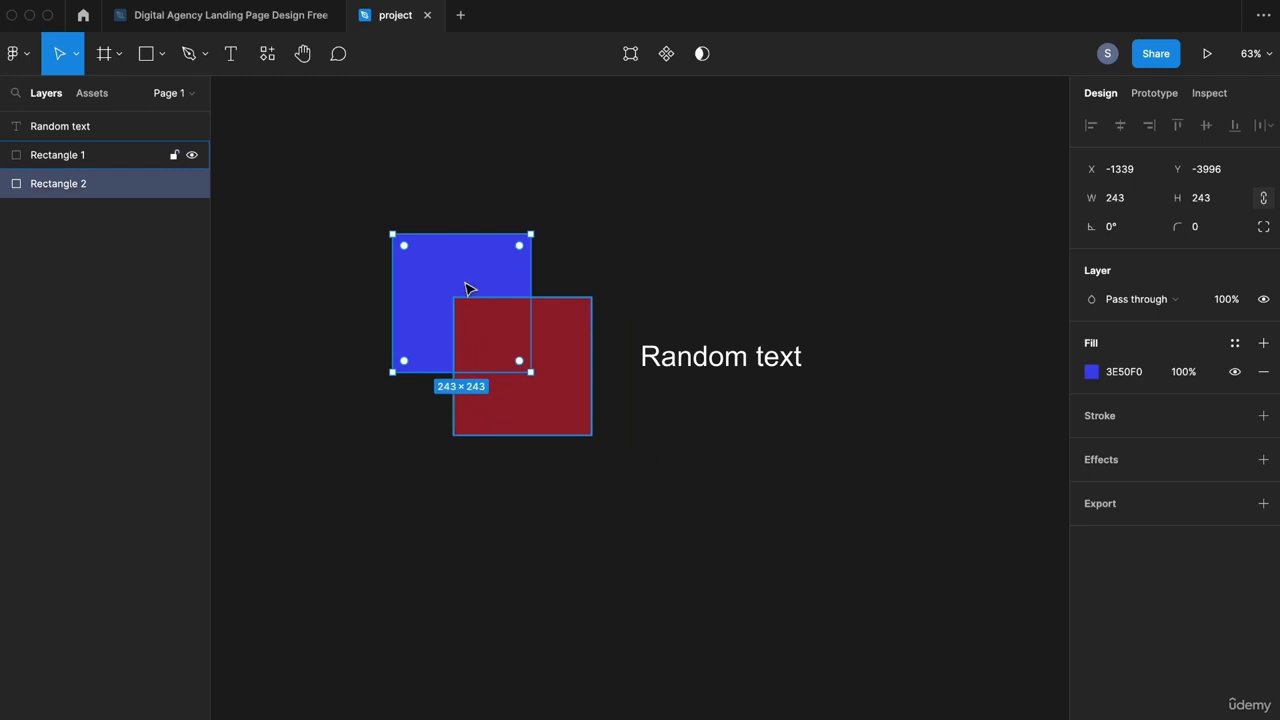
left_click_drag(751, 371, 538, 346)
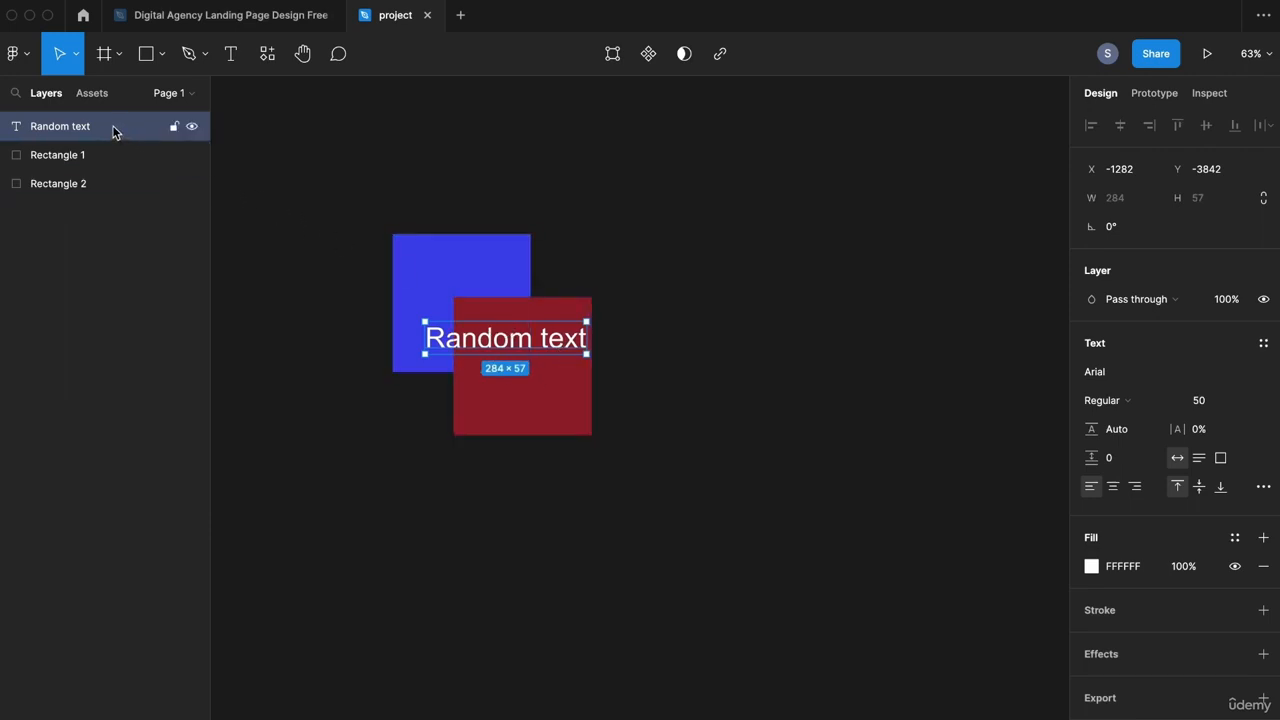
left_click_drag(112, 130, 100, 194)
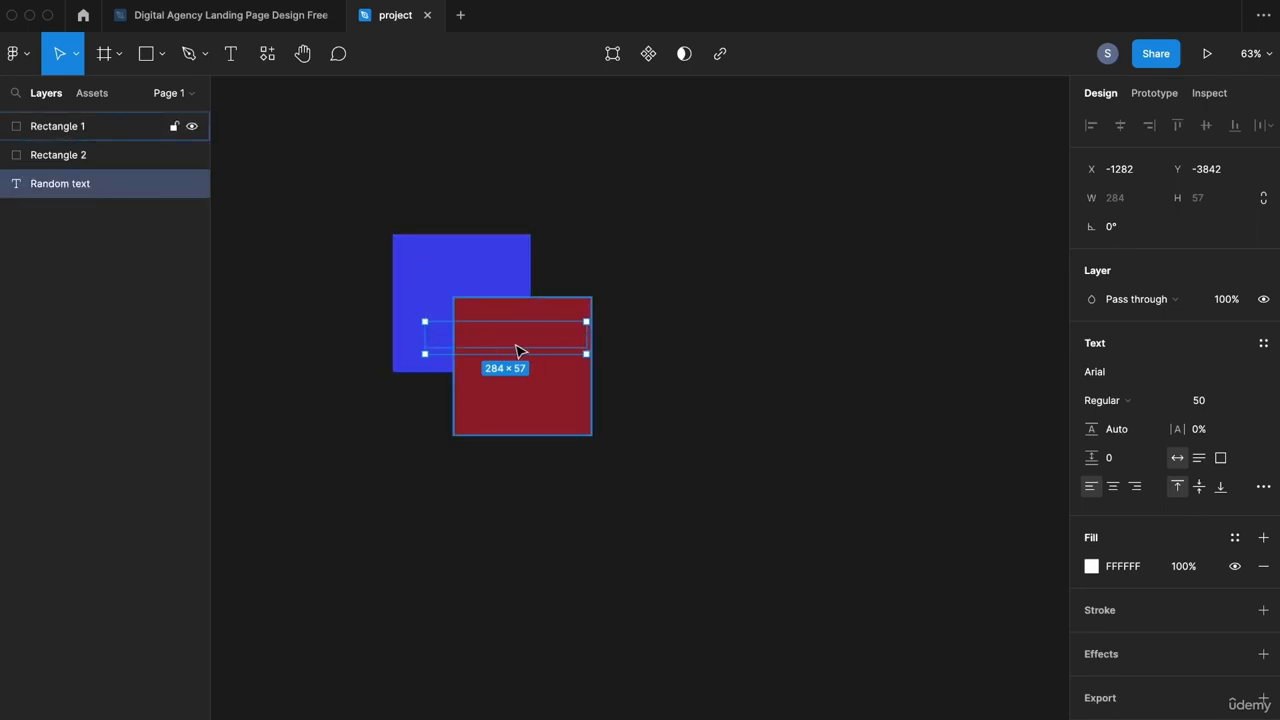
Step: Recentre the view on the overlapping shapes and switch to the Assets panel
scroll(498, 342, "up", 3)
left_click_drag(497, 342, 567, 403)
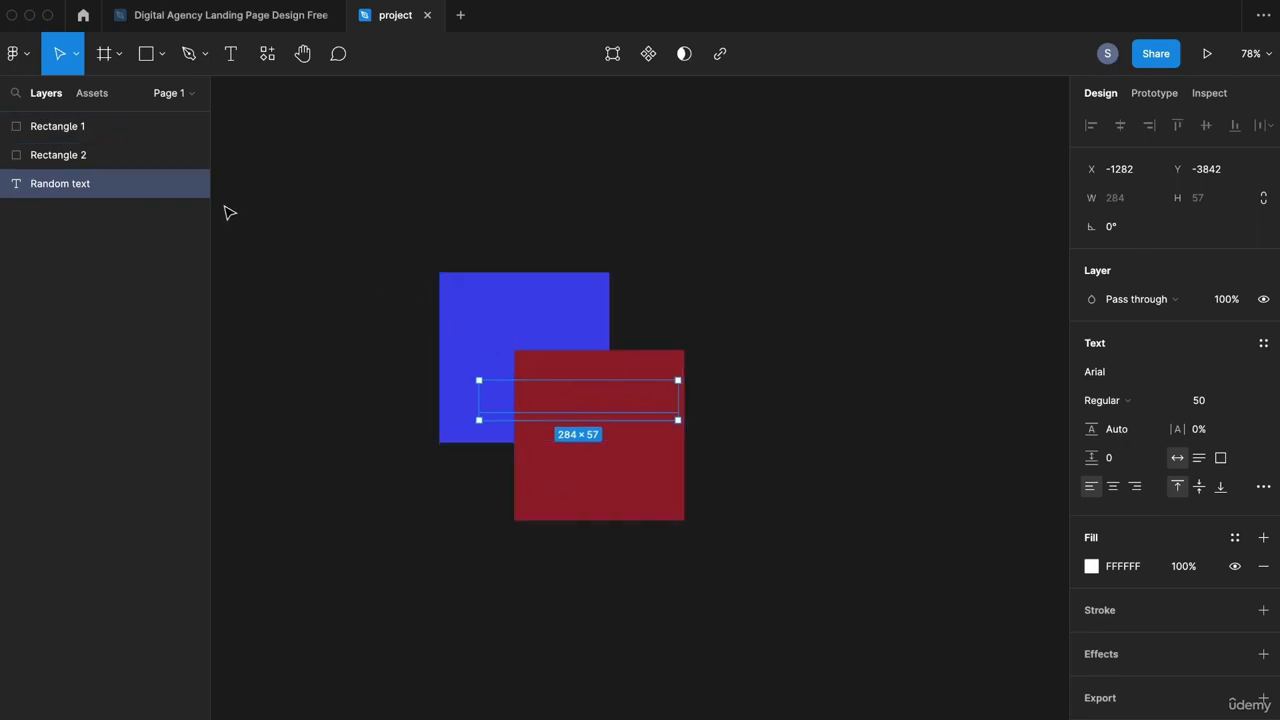
left_click(87, 94)
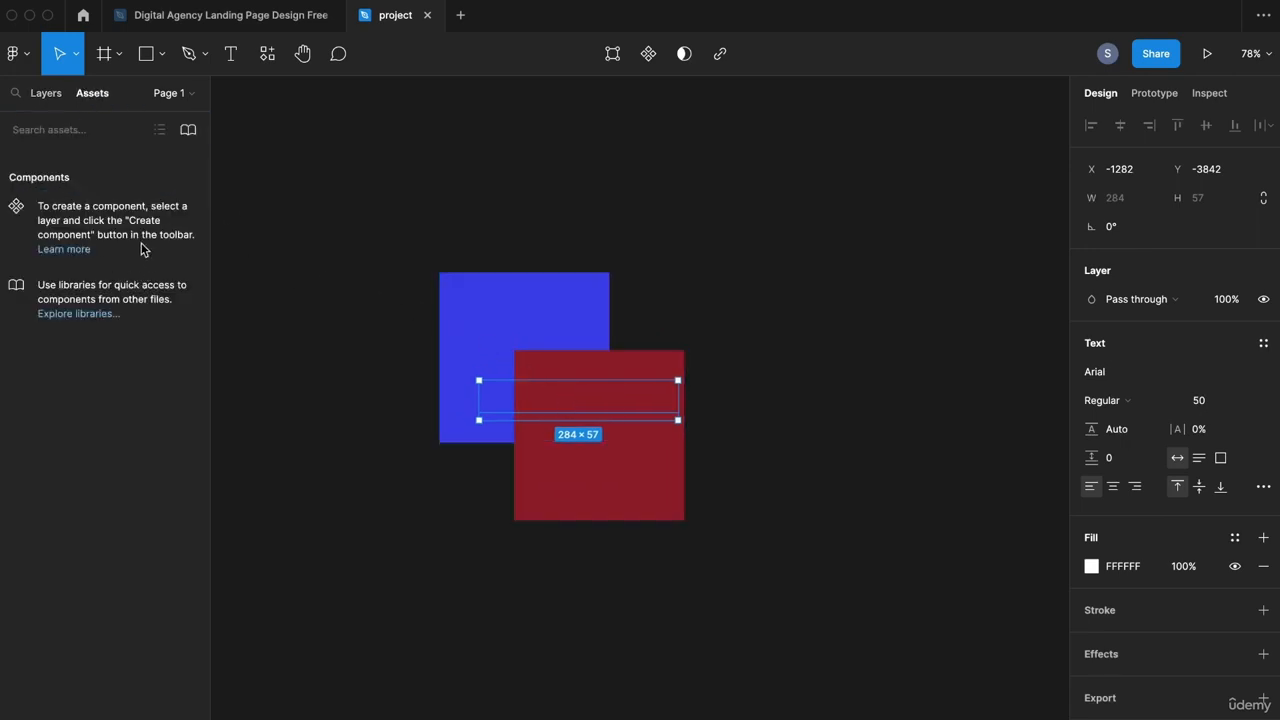
Step: Return to Layers with the page list expanded and bring the Btn component into view
left_click(194, 100)
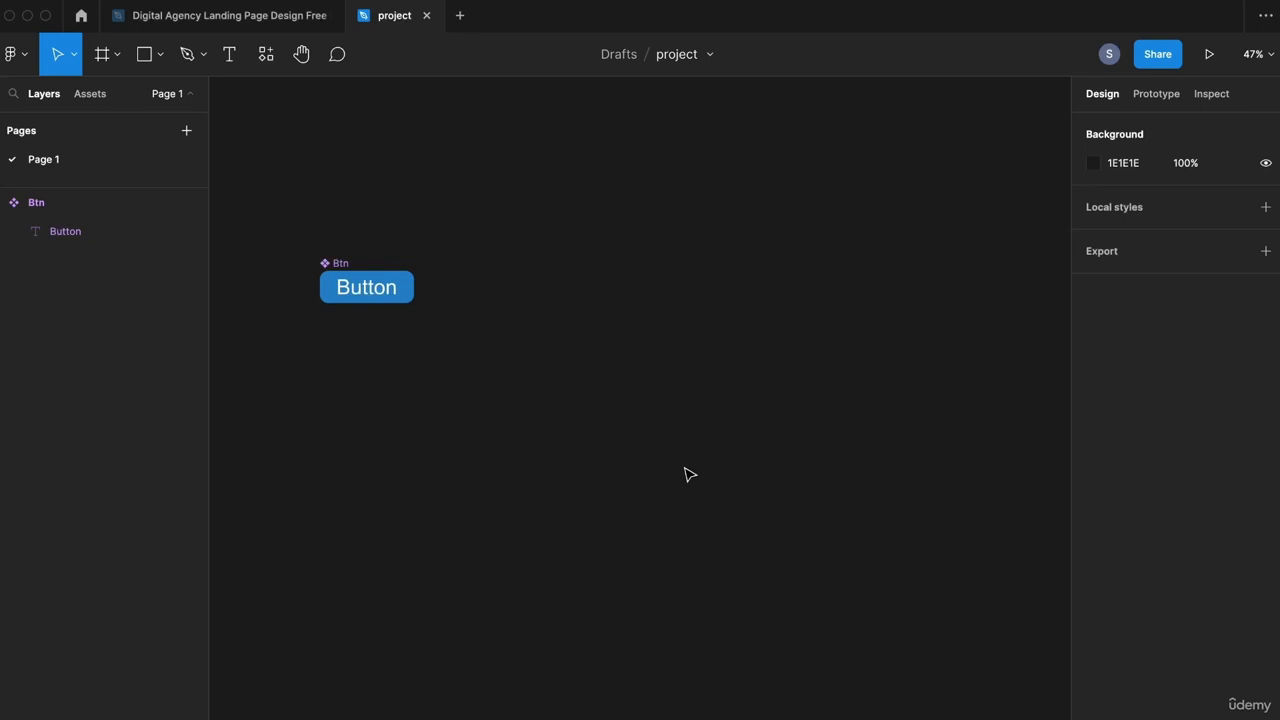
left_click_drag(689, 474, 643, 451)
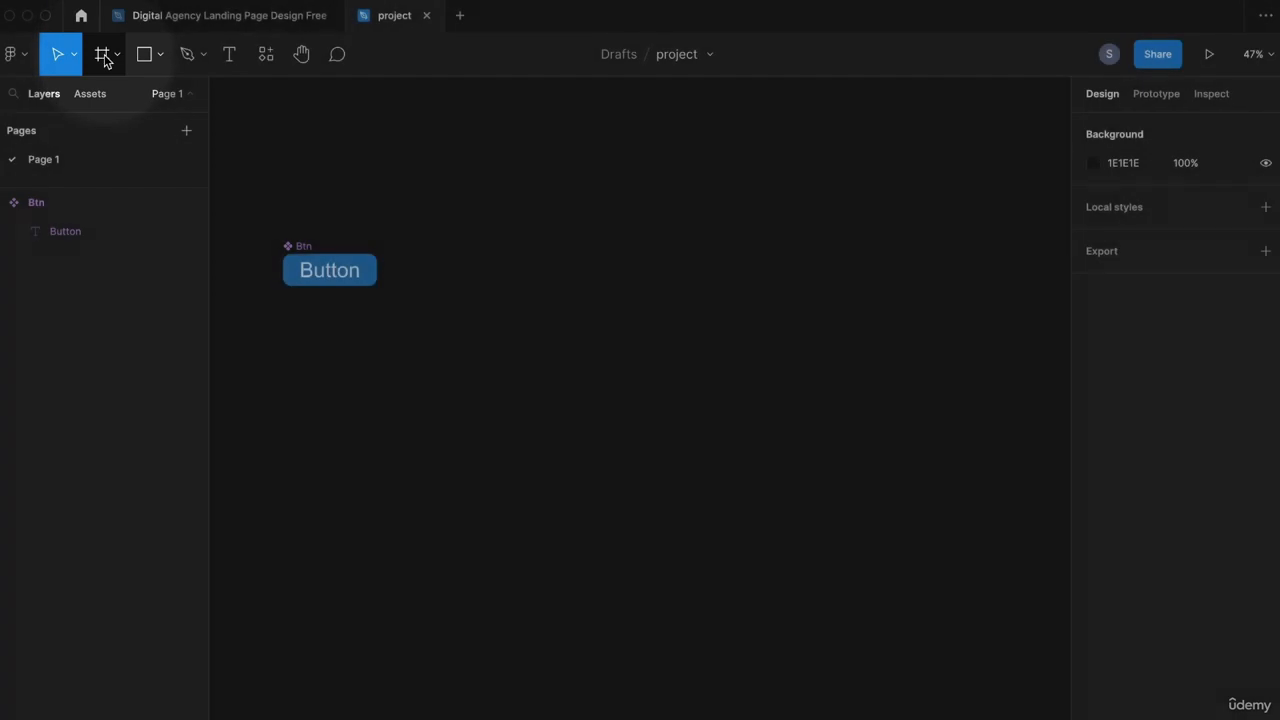
Step: Draw a large Frame 1 to the right of the Btn button
left_click(103, 55)
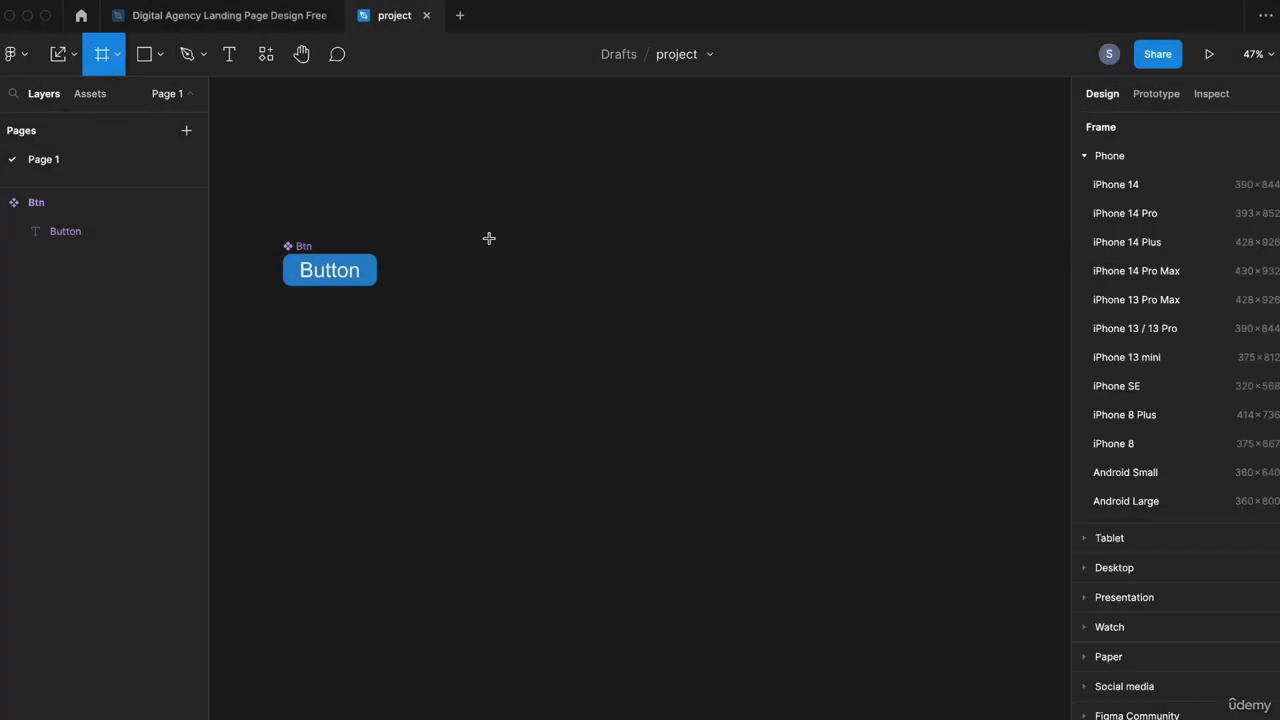
left_click_drag(483, 243, 891, 558)
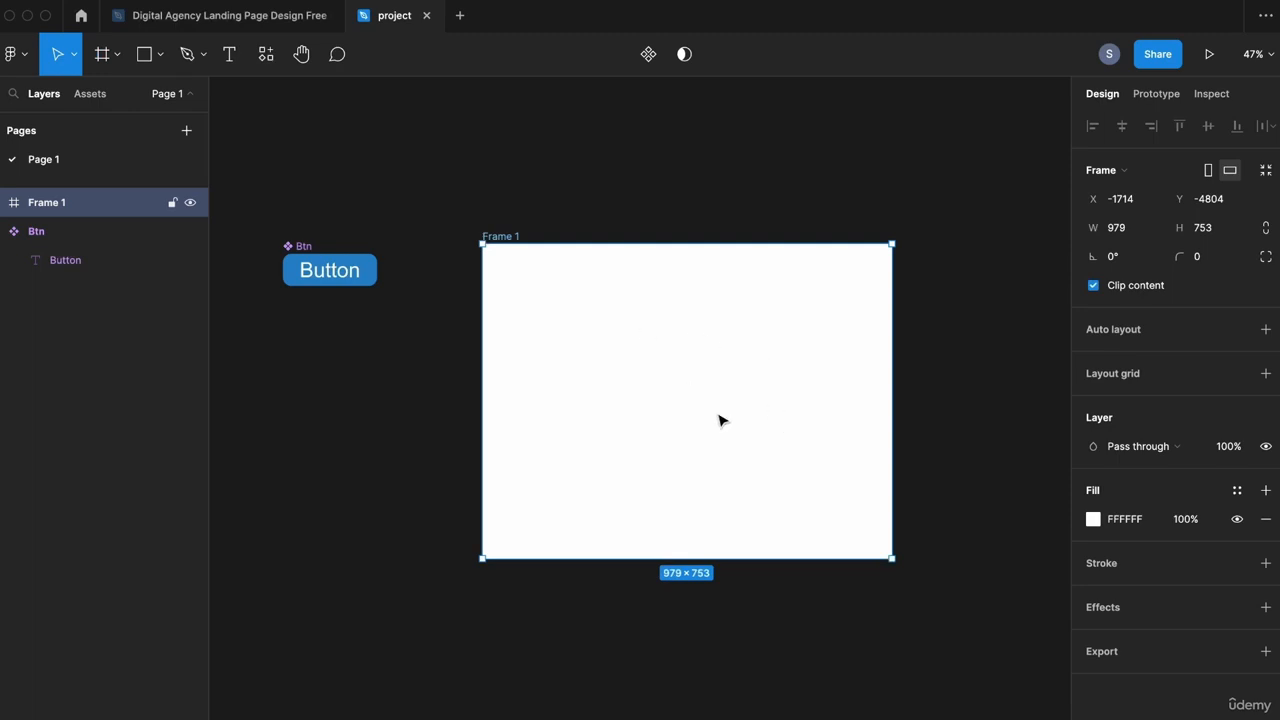
left_click(1006, 480)
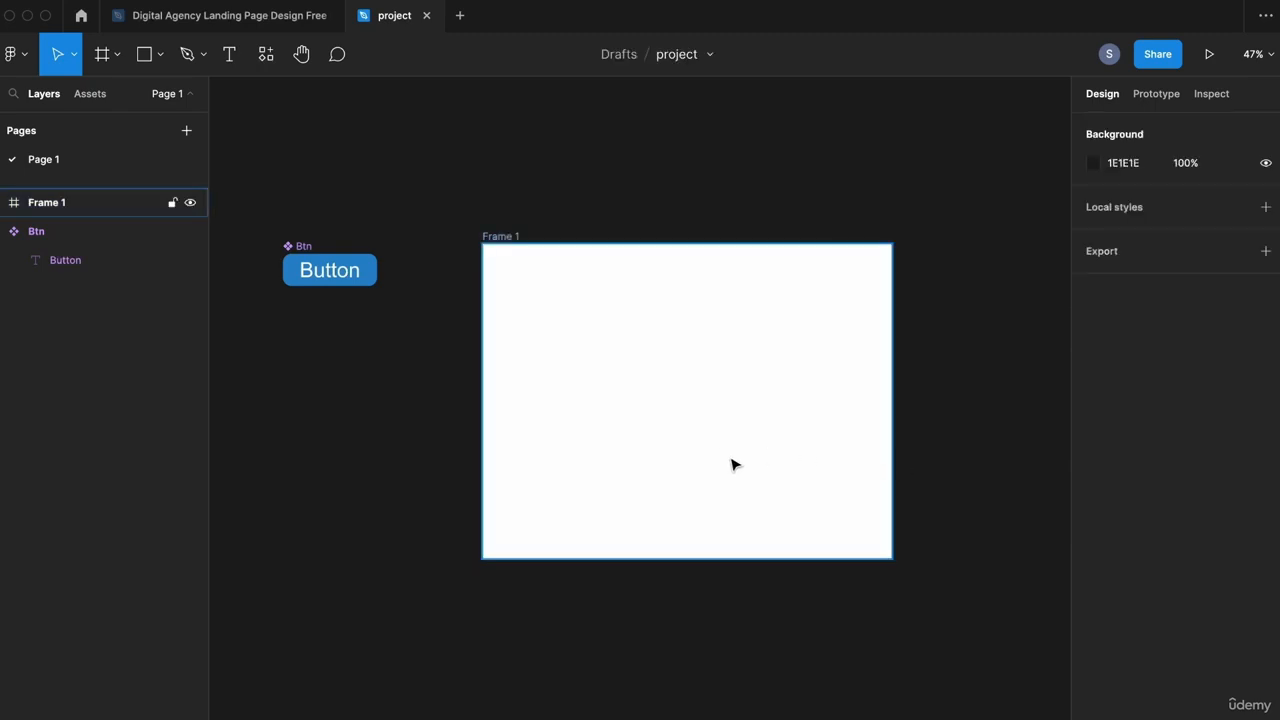
Step: Alt-drag two copies of the Btn component into Frame 1, one above the other
left_click_drag(305, 252, 668, 364)
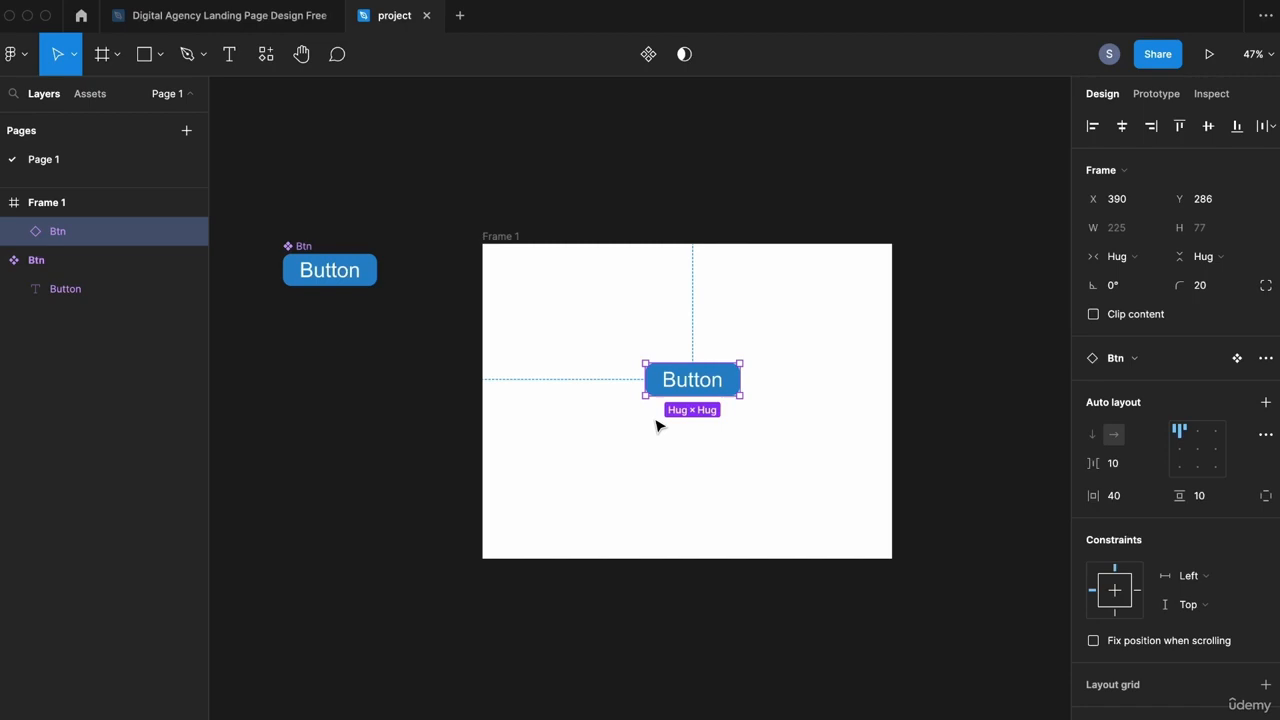
left_click(302, 256)
left_click_drag(302, 256, 675, 460)
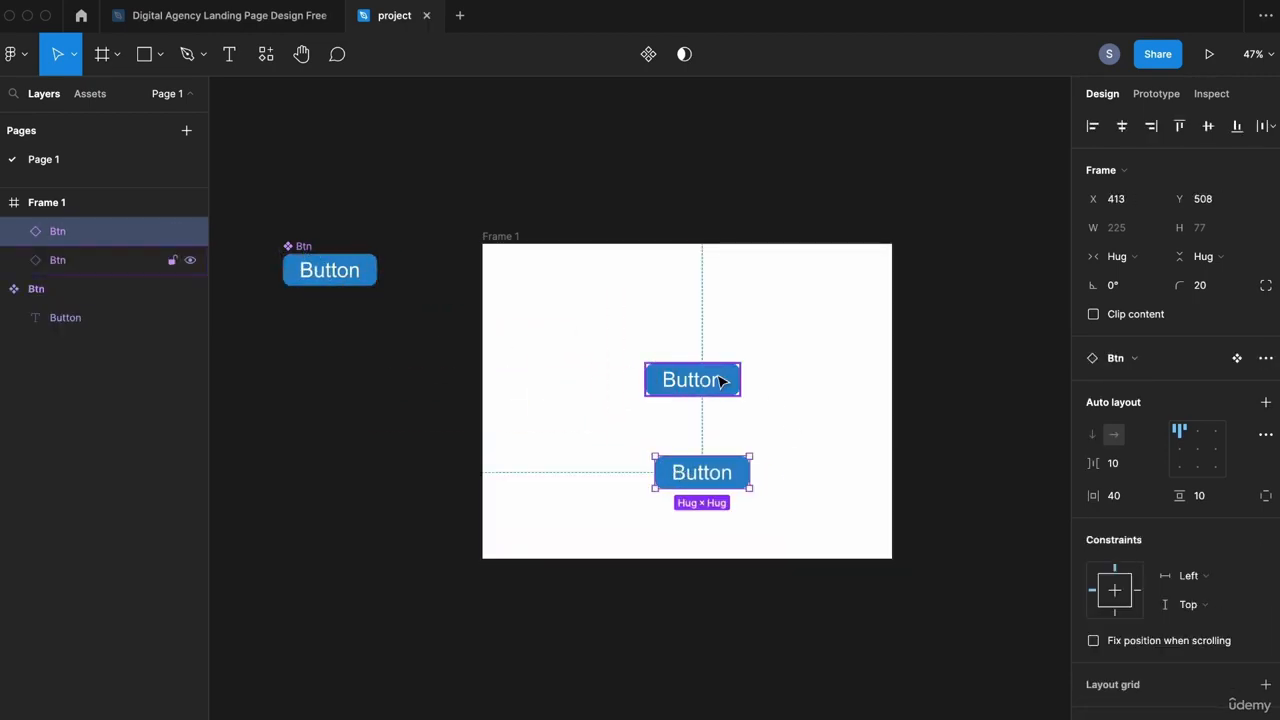
left_click(511, 238)
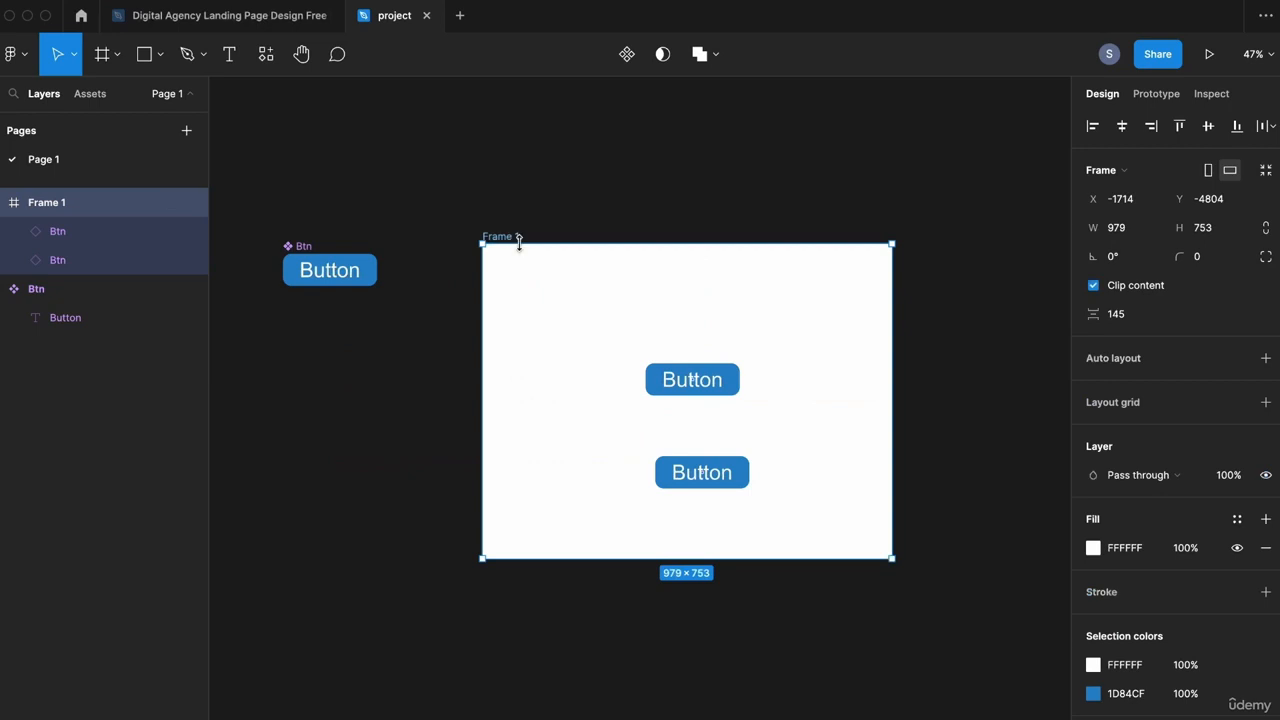
Step: Add auto layout to Frame 1 with padding 30 horizontally and vertically
left_click_drag(509, 249, 514, 194)
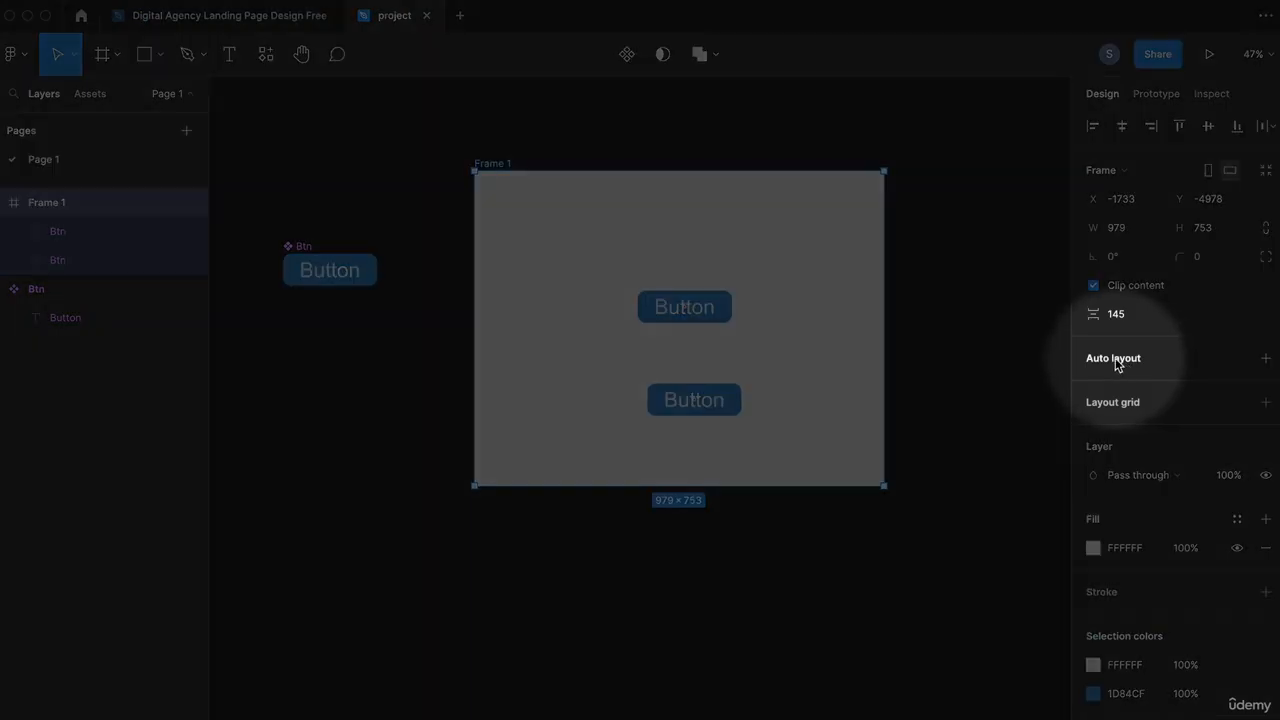
left_click(1117, 362)
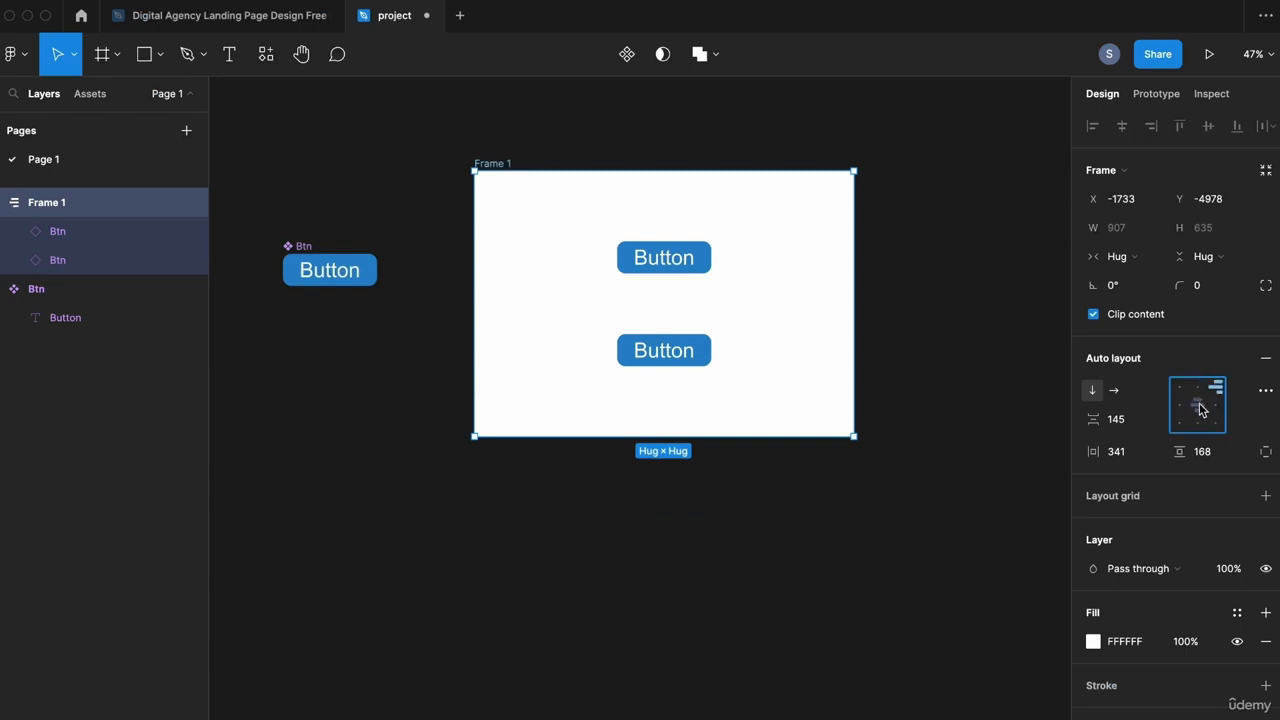
left_click(1138, 451)
type("30")
key("Tab")
type("30")
key("Return")
Step: Resize Frame 1 to a fixed 660×785 and group the two copied buttons into Group 1
left_click(705, 257)
left_click(494, 166)
left_click_drag(594, 321, 752, 504)
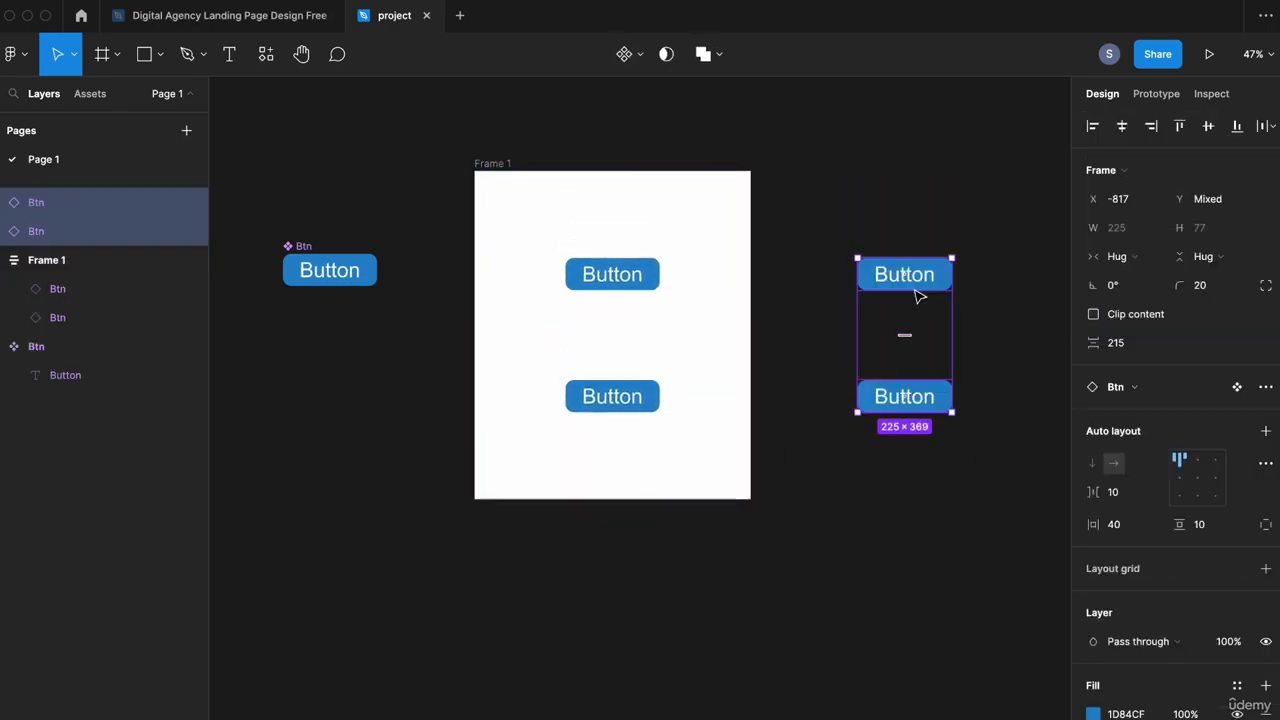
key("super+g")
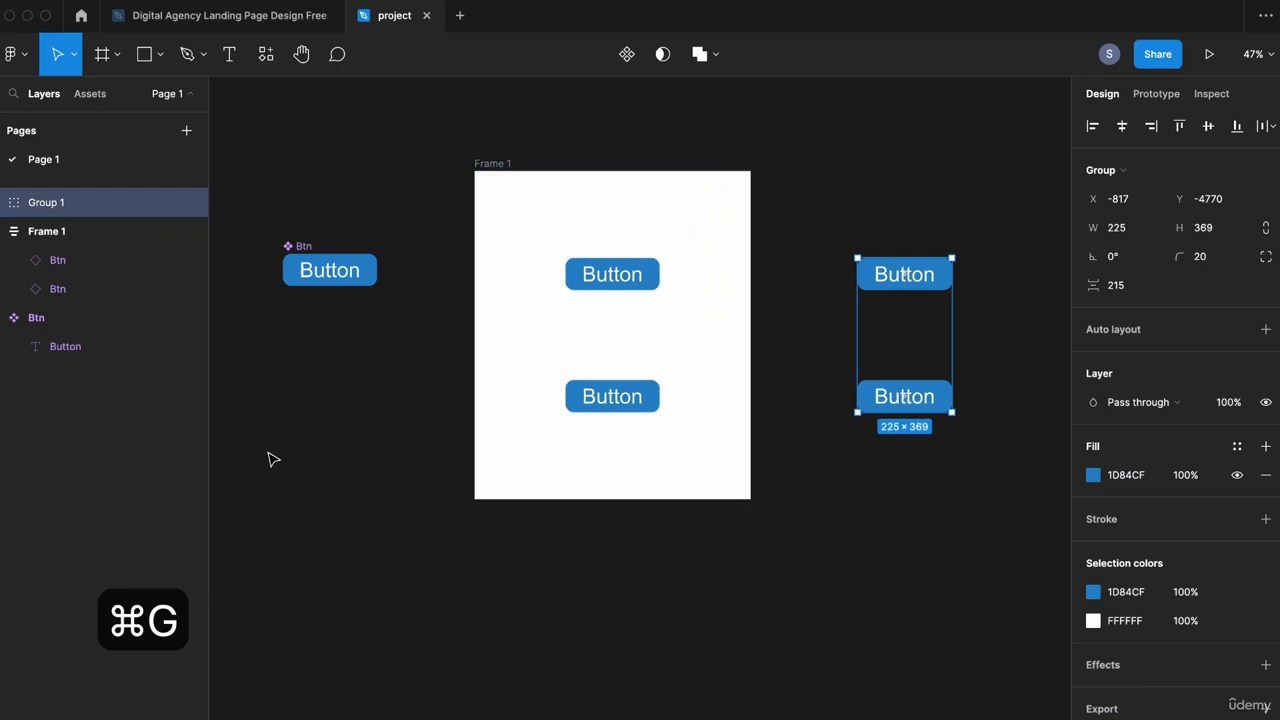
left_click_drag(977, 431, 654, 451)
scroll(640, 438, "left", 3)
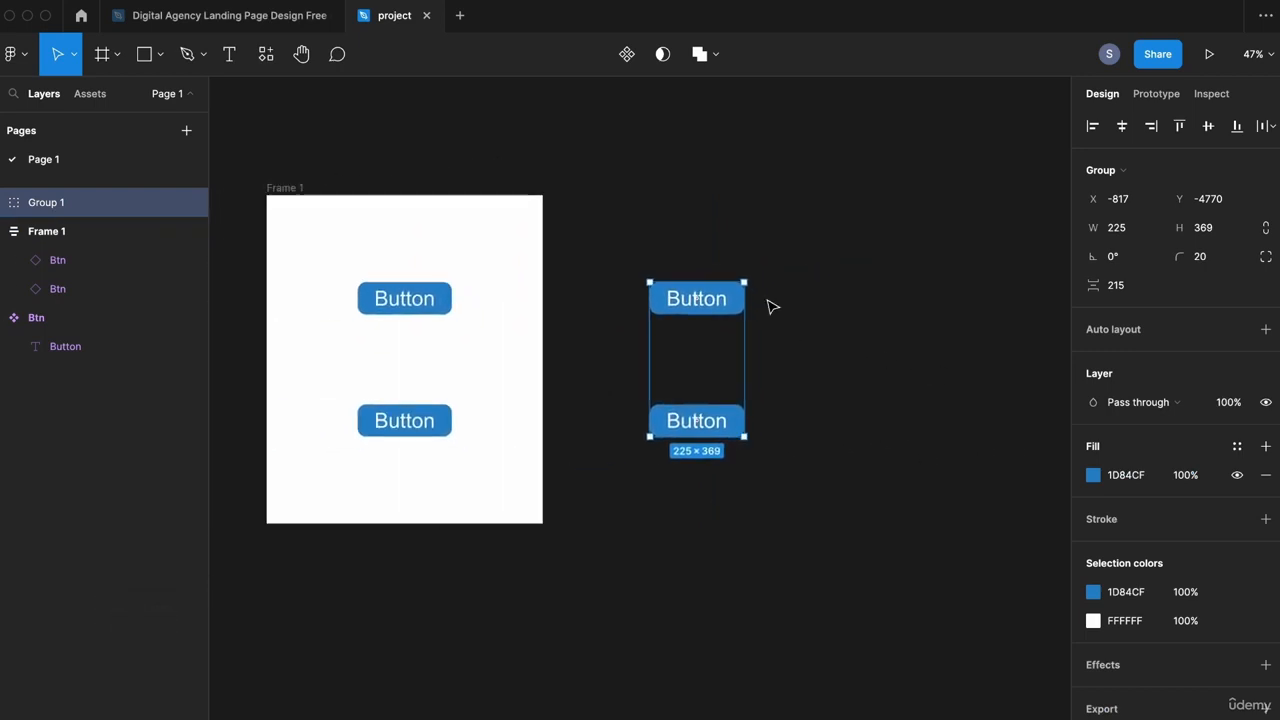
left_click_drag(748, 281, 817, 161)
left_click_drag(804, 274, 906, 247)
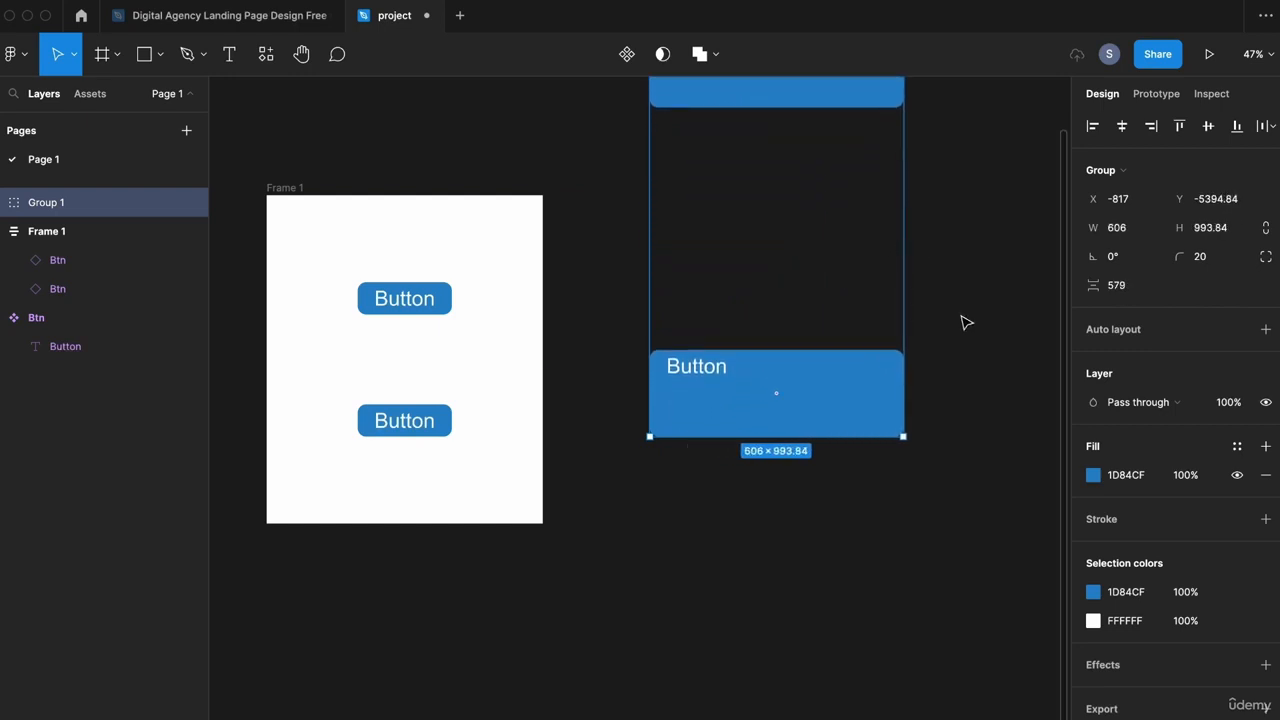
left_click_drag(963, 283, 955, 443)
key("super+z")
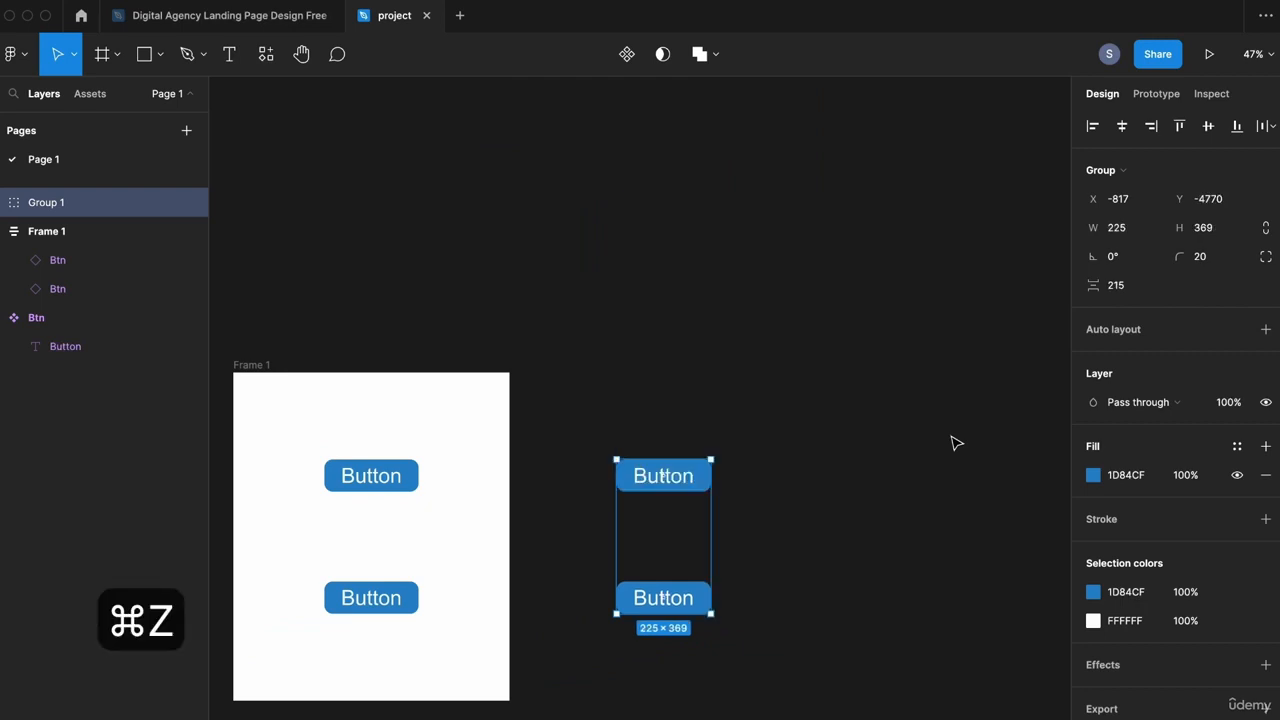
left_click_drag(791, 531, 1045, 451)
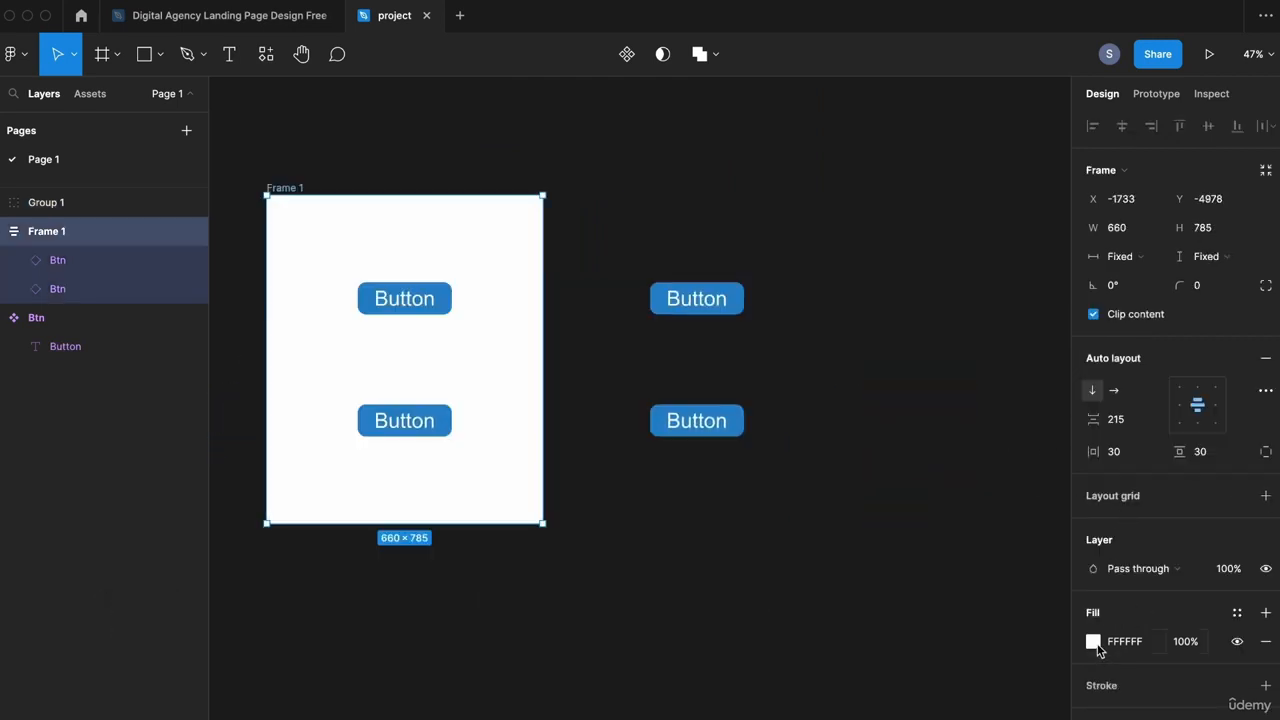
left_click(1093, 641)
left_click_drag(880, 380, 770, 312)
left_click(800, 215)
left_click(743, 304)
left_click_drag(835, 349, 1059, 431)
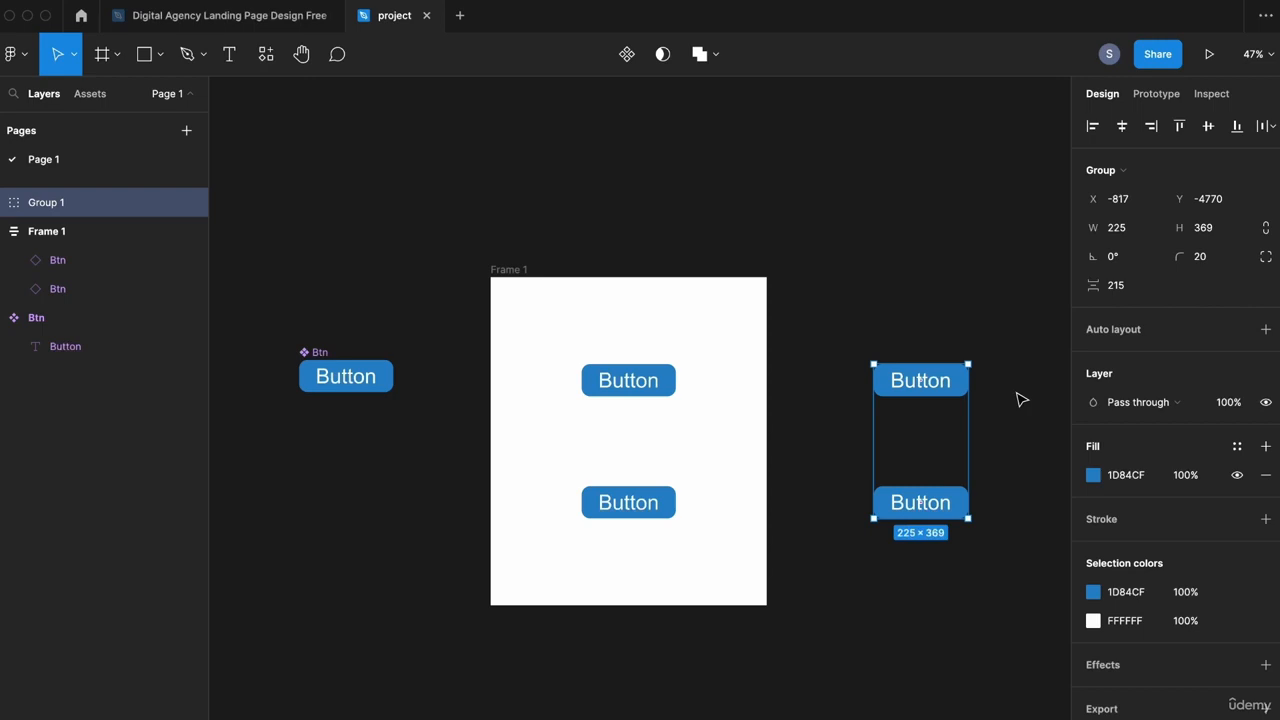
left_click(1020, 400)
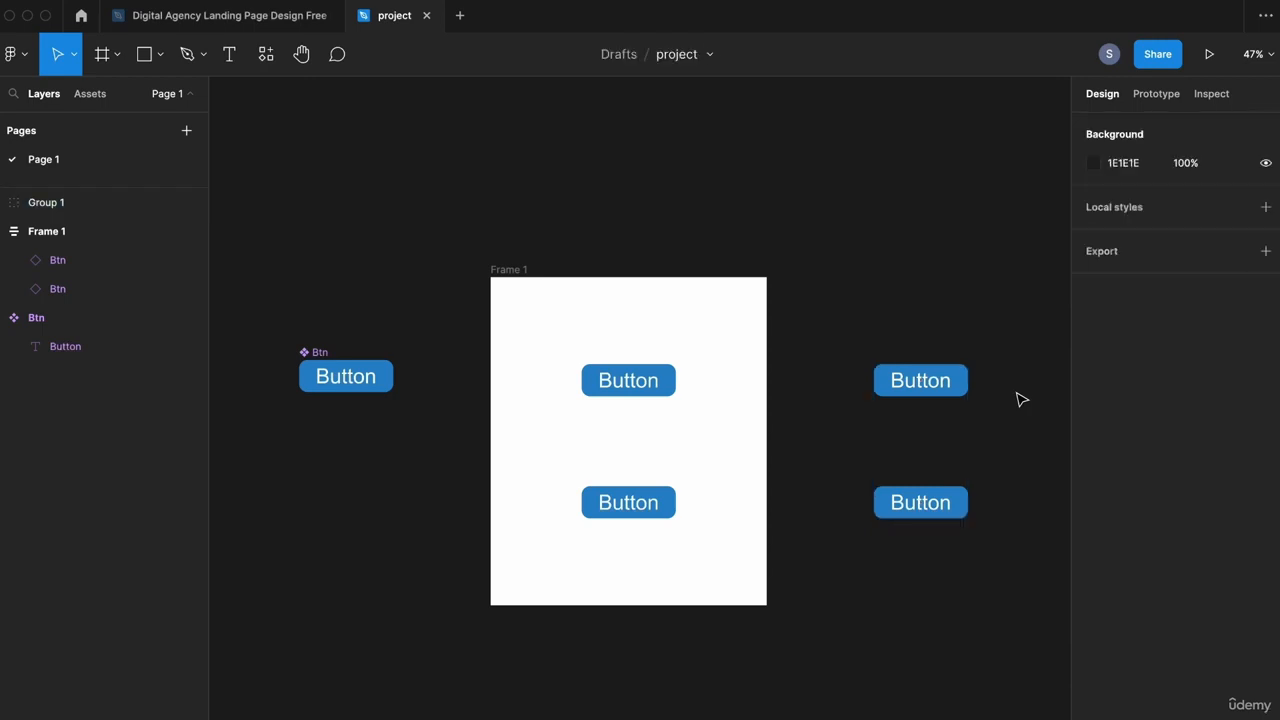